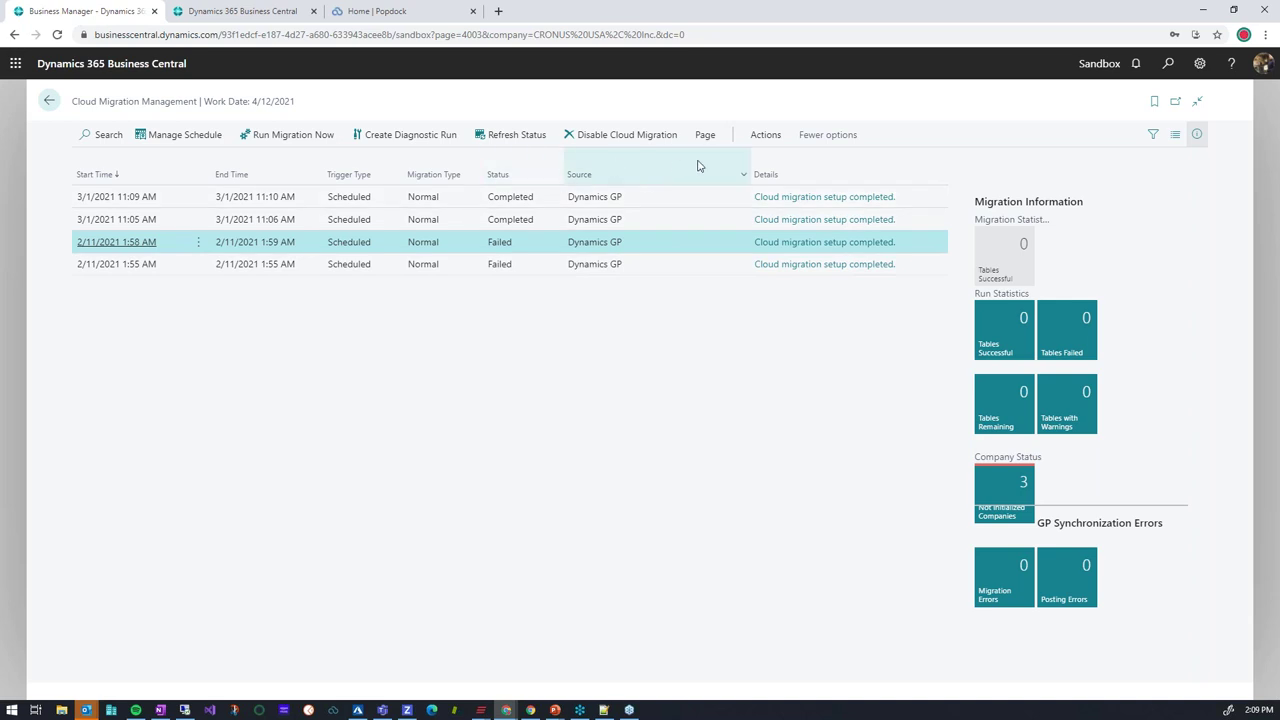
Step: Look through the available cloud migration actions for the Azure Data Lake option and close the list
left_click(769, 136)
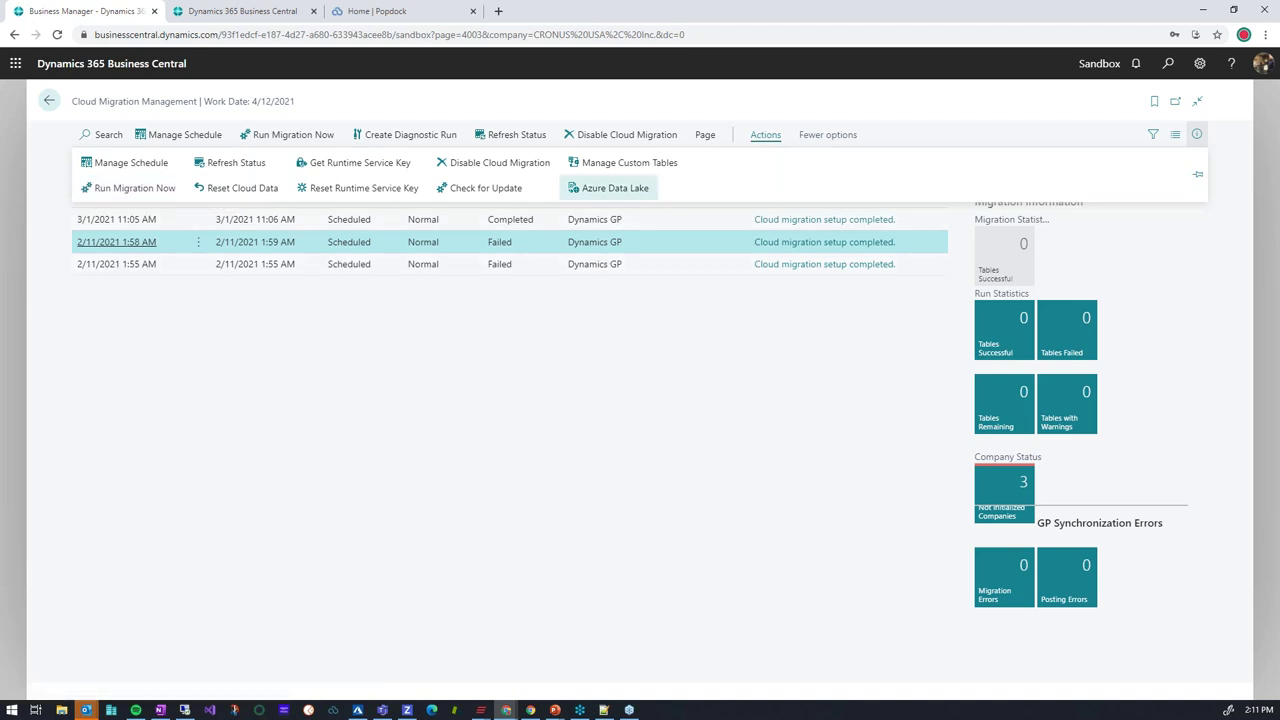
left_click(493, 488)
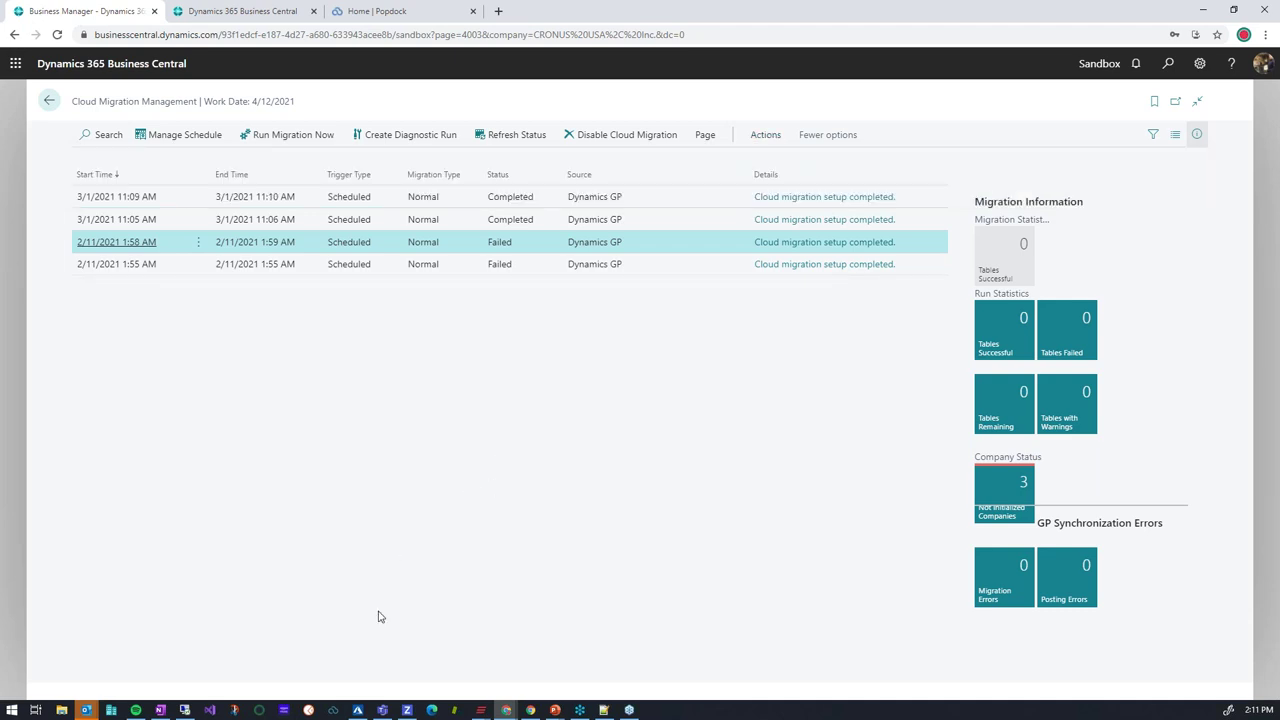
Step: Switch to Microsoft Azure and examine the files in the GPDYNAMICS folder of the gp-database container
left_click(358, 710)
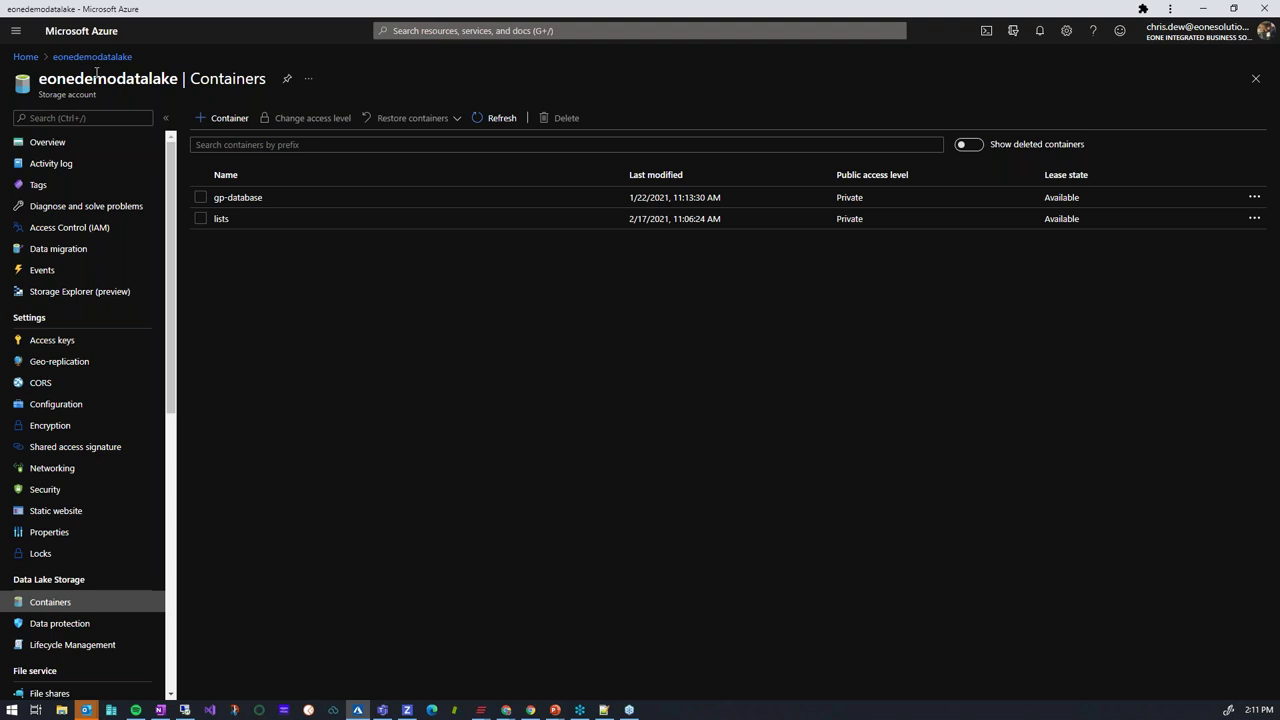
left_click(236, 200)
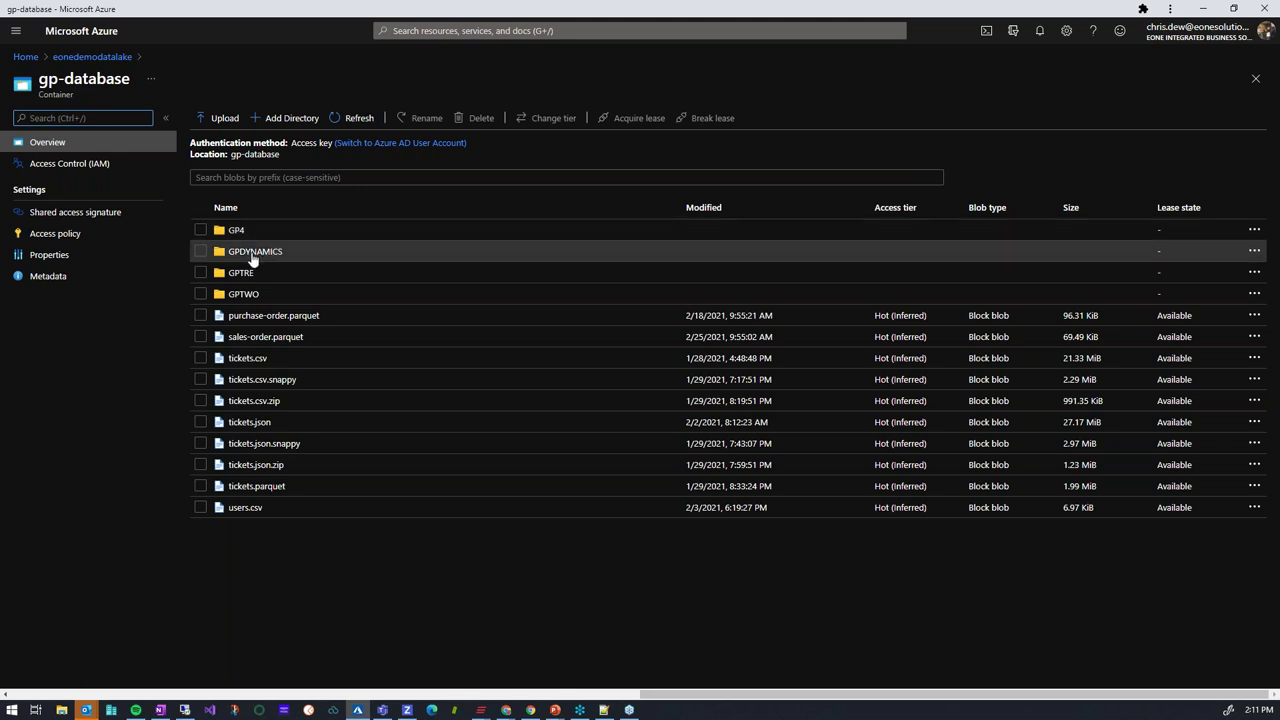
left_click(253, 258)
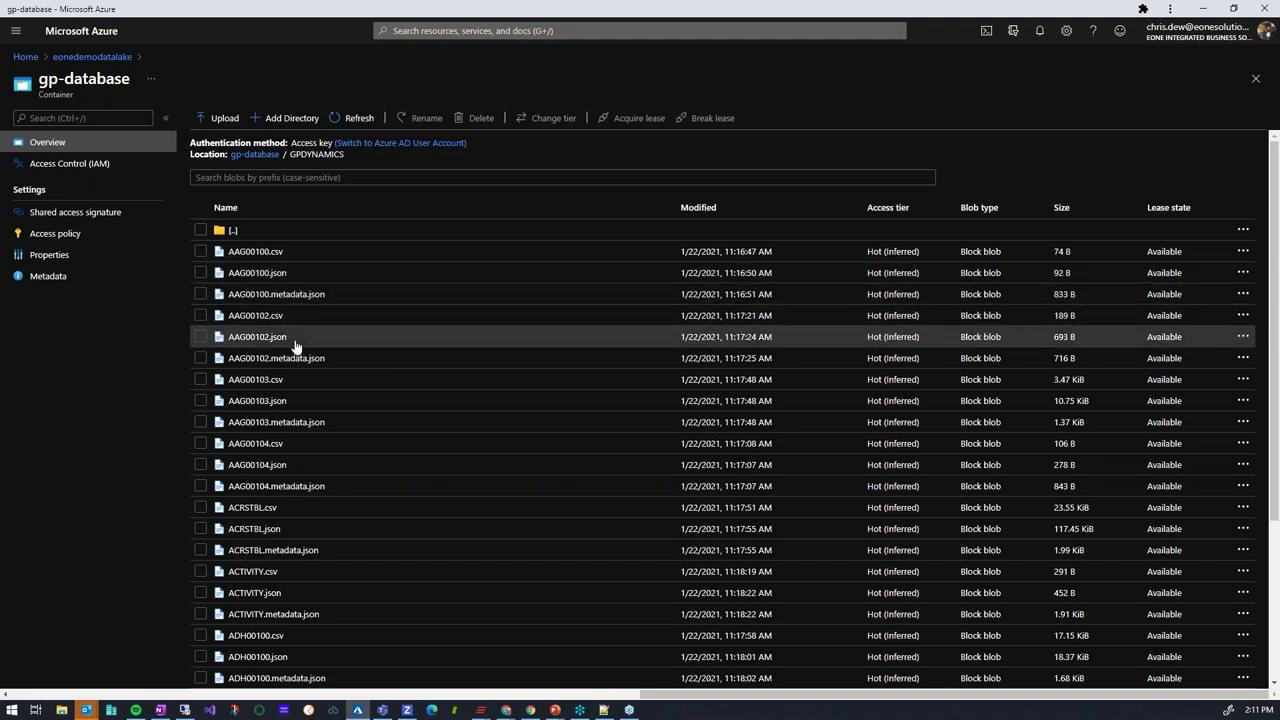
scroll(294, 384, "down", 1)
scroll(294, 384, "down", 2)
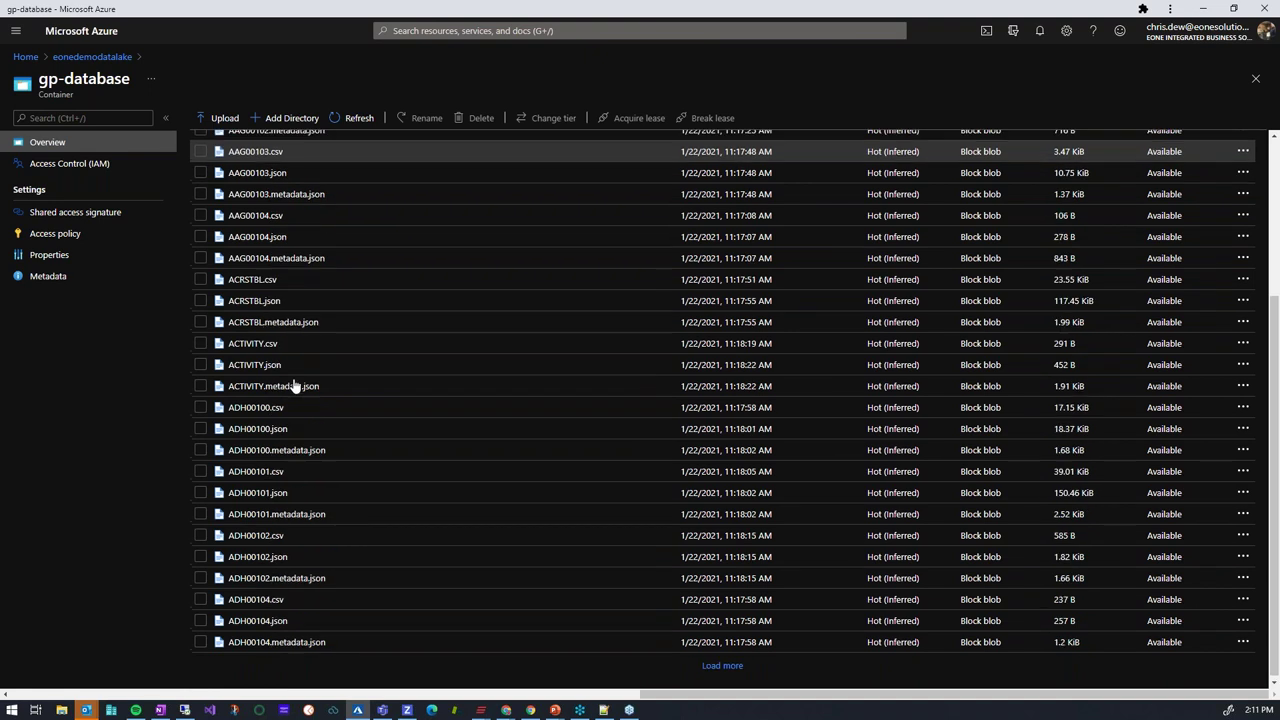
scroll(294, 380, "up", 3)
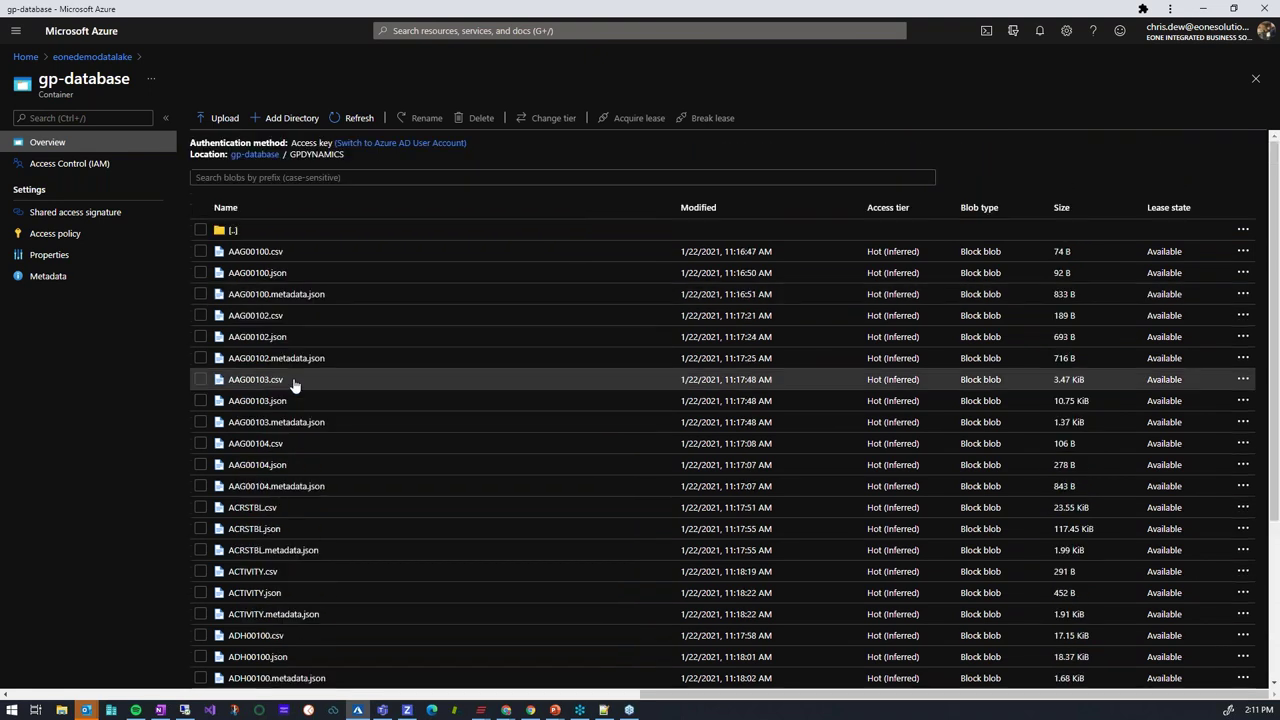
Step: Examine the exported files in the Sales folder under GPTWO and return to the gp-database root
left_click(257, 156)
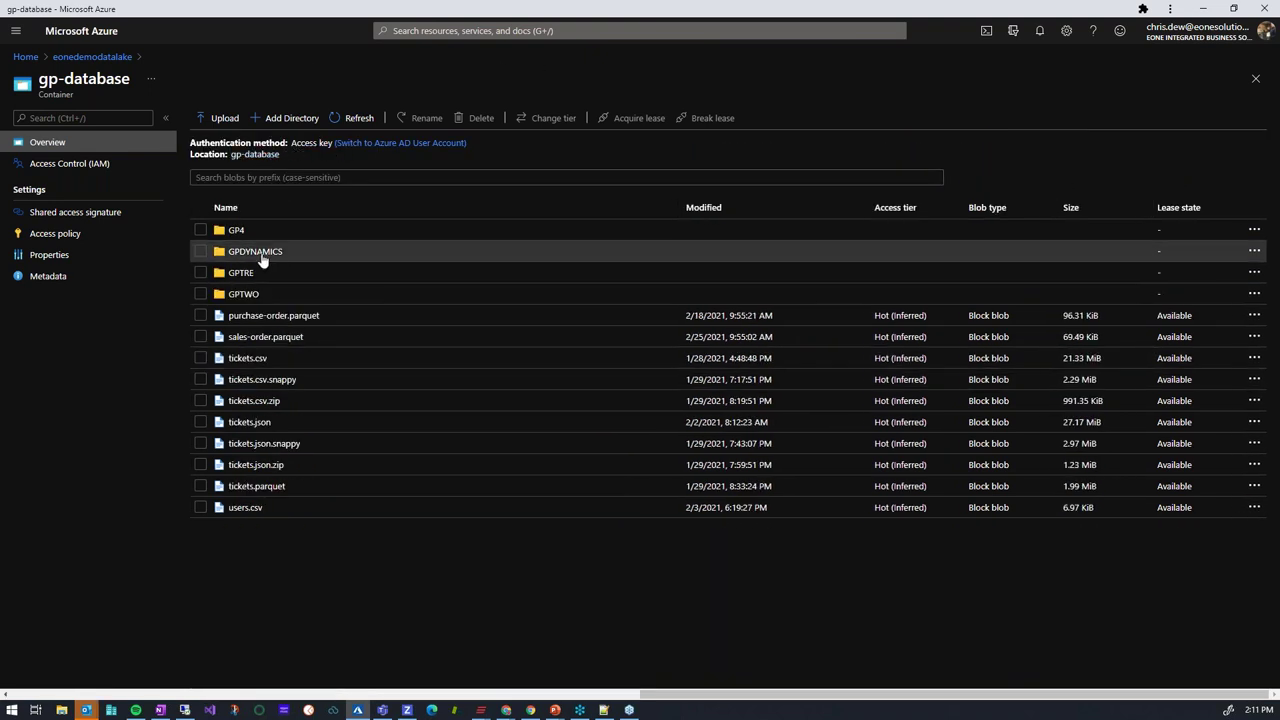
left_click(244, 293)
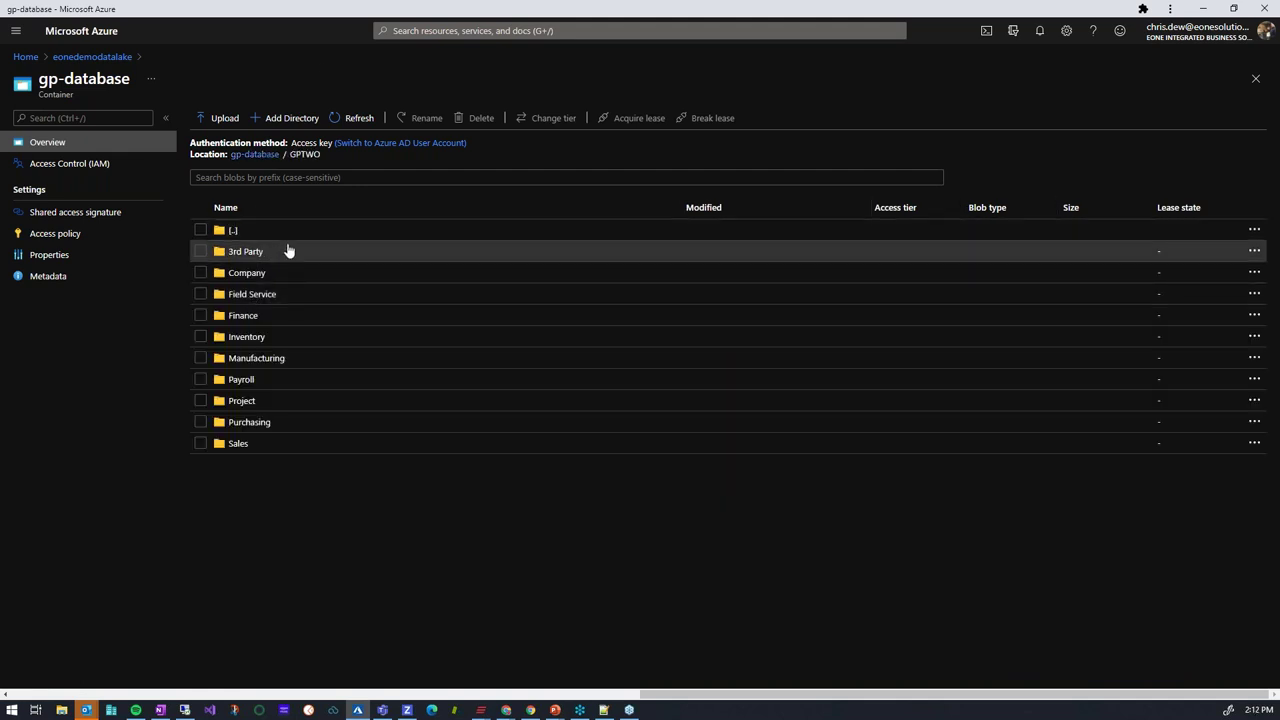
left_click(240, 443)
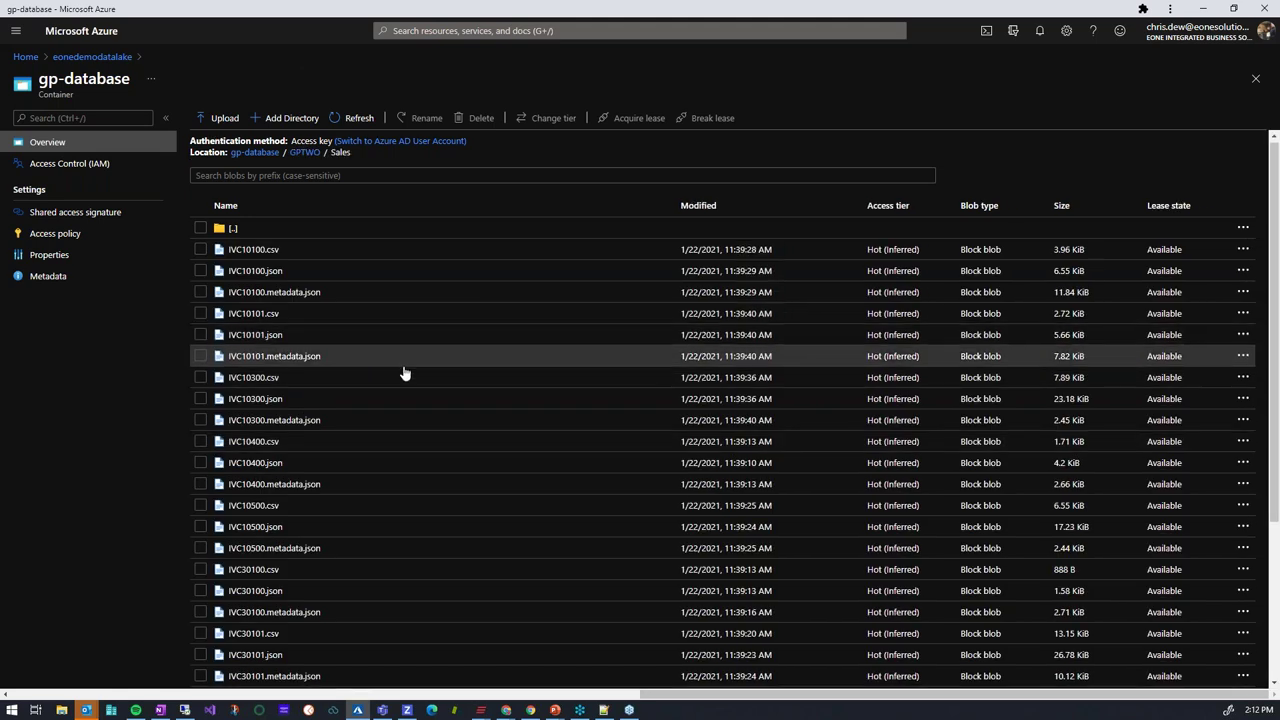
scroll(405, 373, "down", 2)
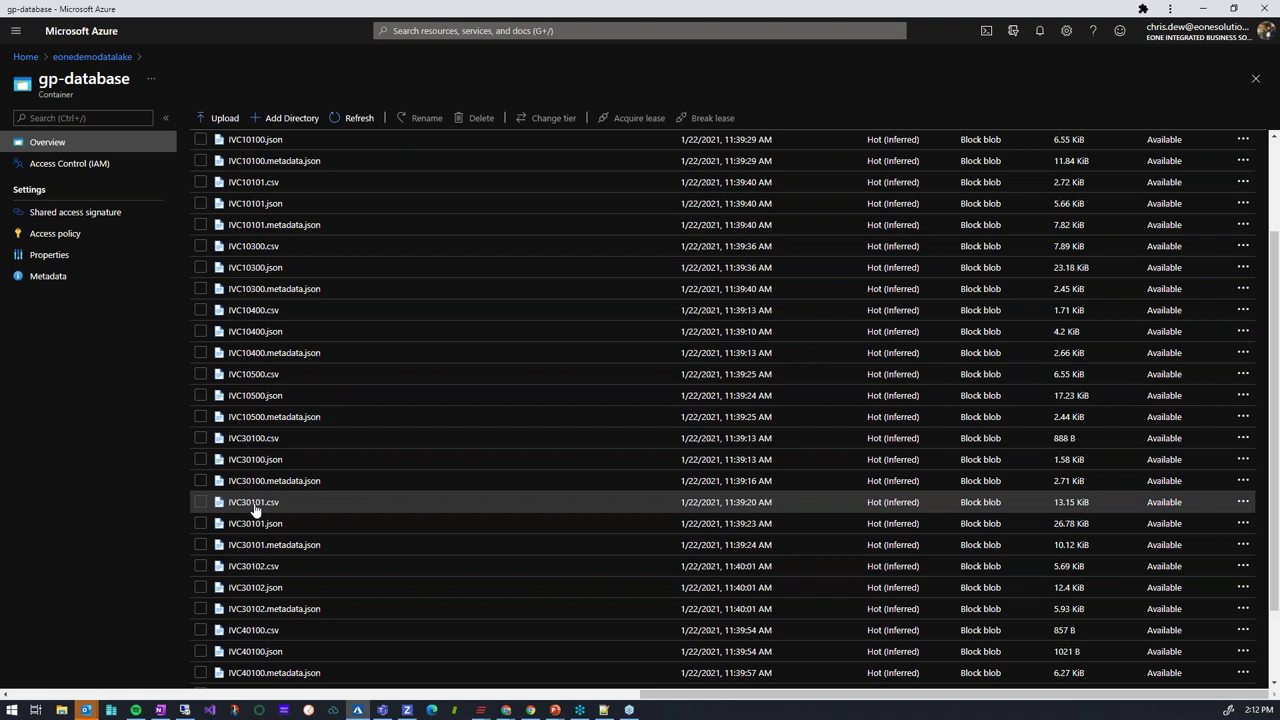
scroll(248, 318, "up", 2)
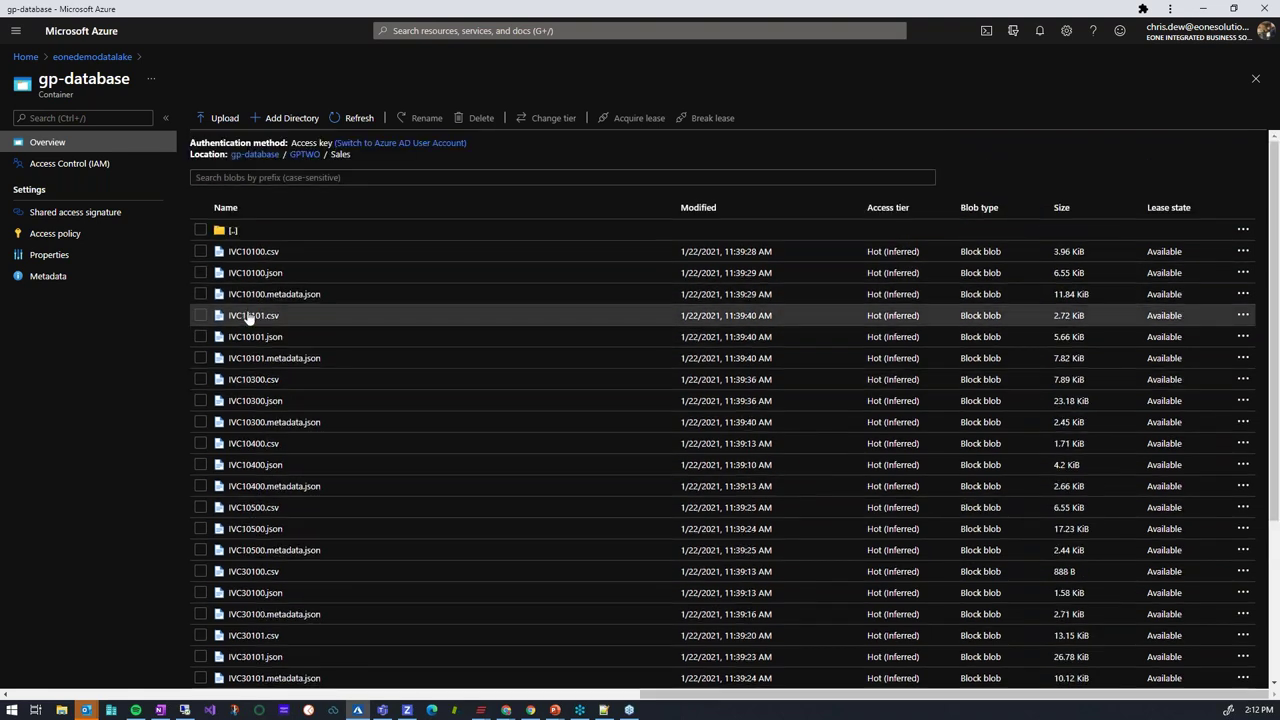
left_click(255, 156)
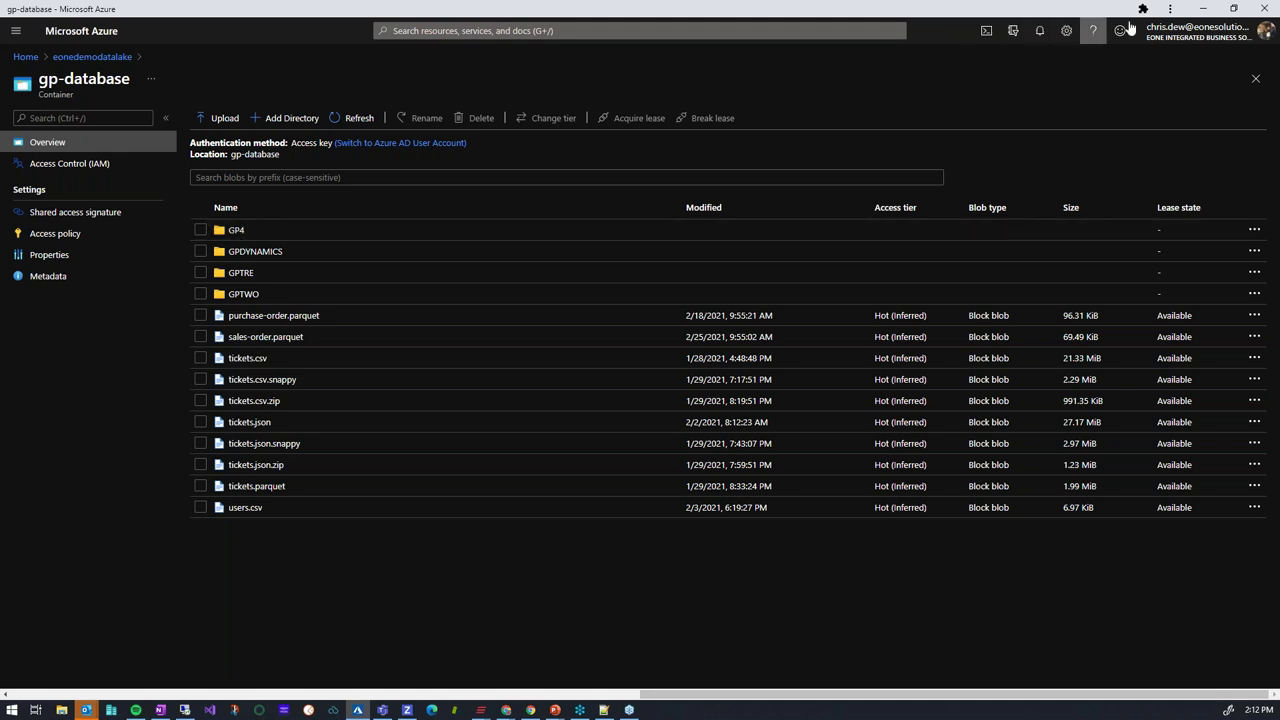
Step: Leave Azure, switch to Popdock in the browser and open the SOP Lines list
left_click(1205, 8)
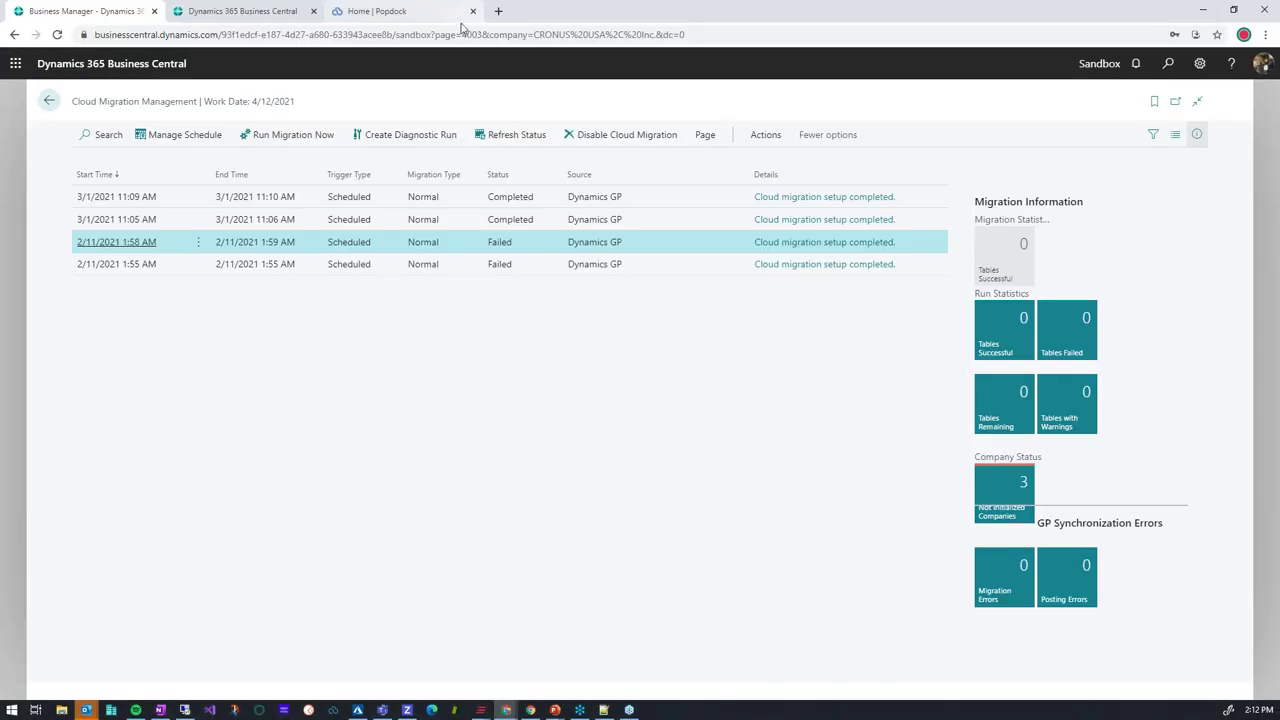
left_click(410, 16)
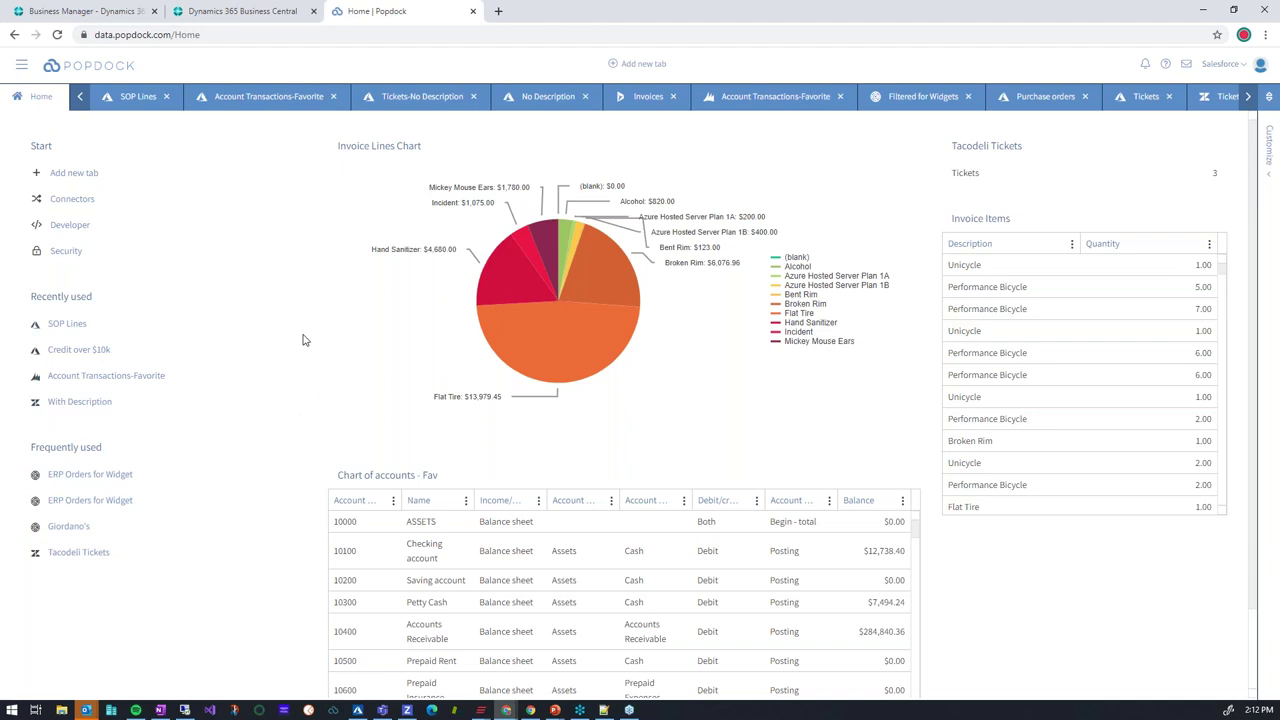
left_click(135, 100)
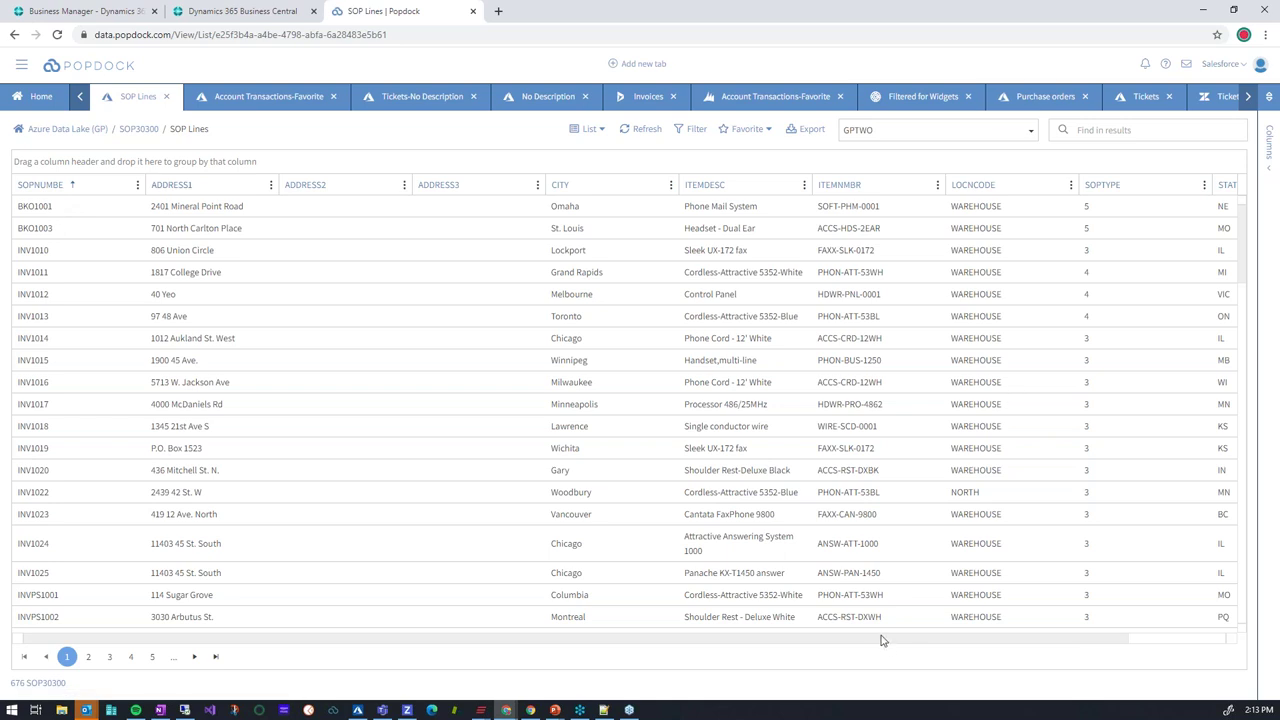
Step: Open the RM00101 list of the Azure Data Lake (GP) connector, the entry just above RM00103
left_click(137, 134)
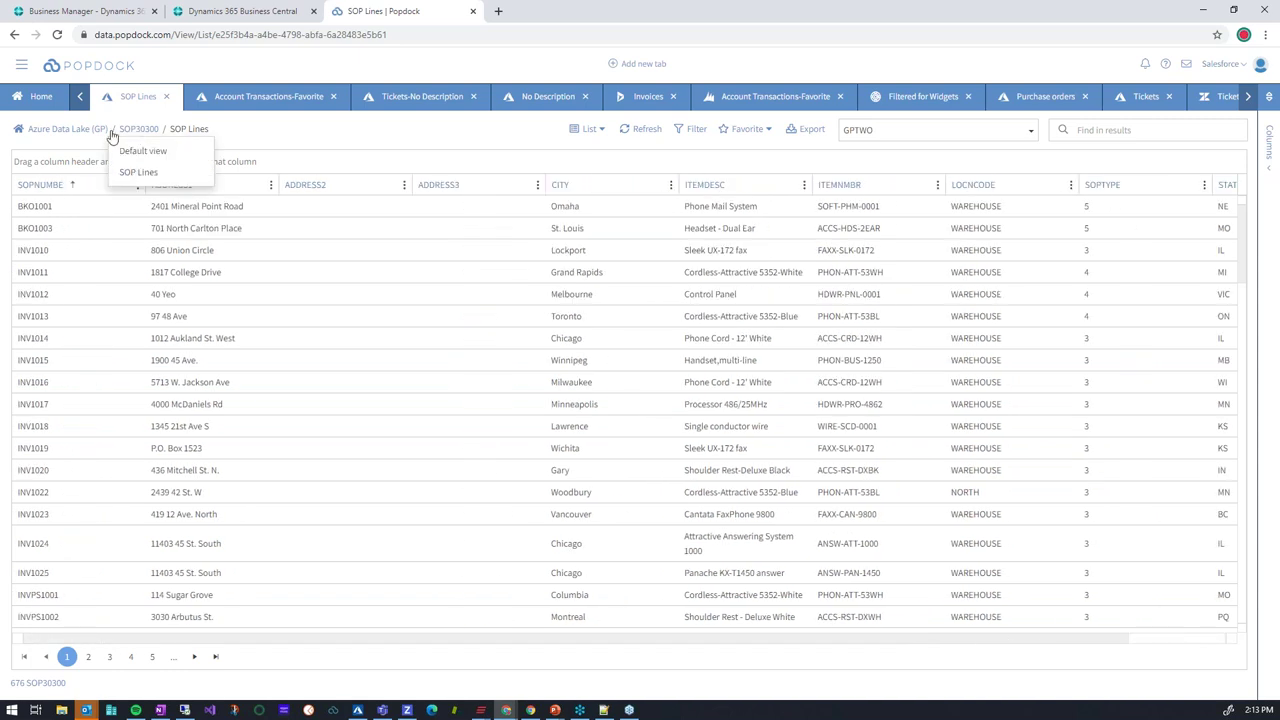
left_click(88, 137)
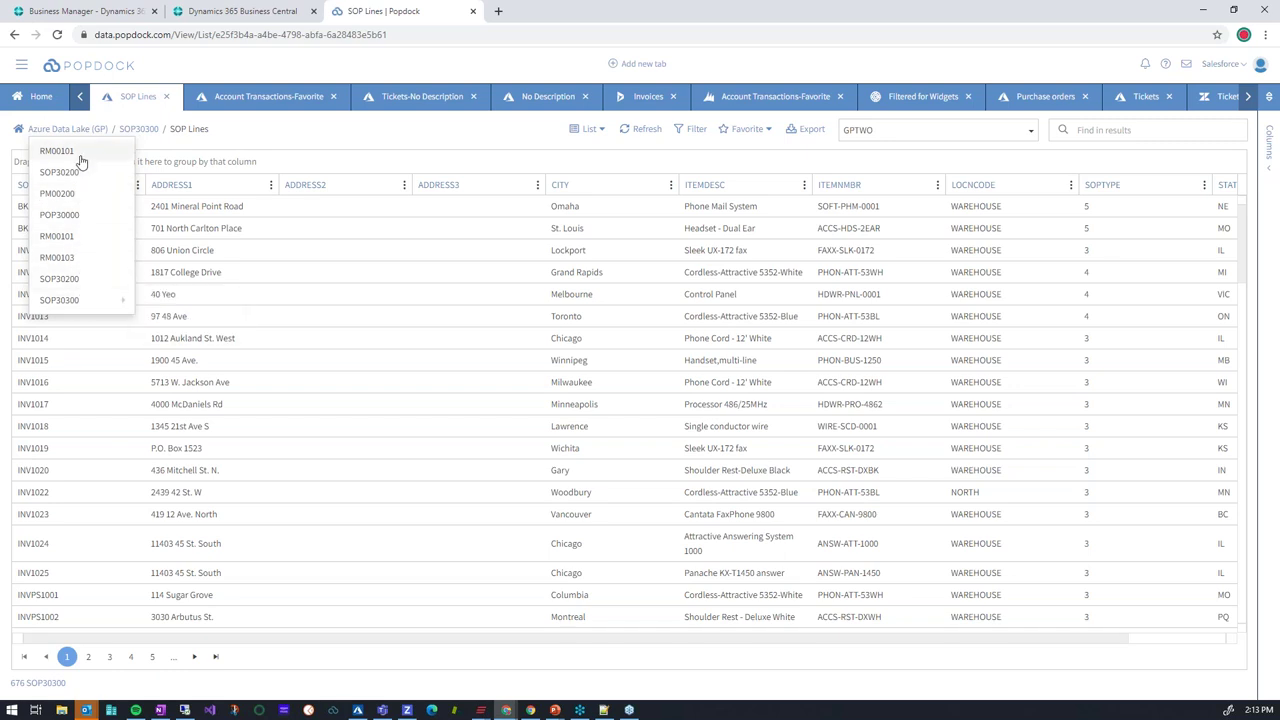
left_click(82, 240)
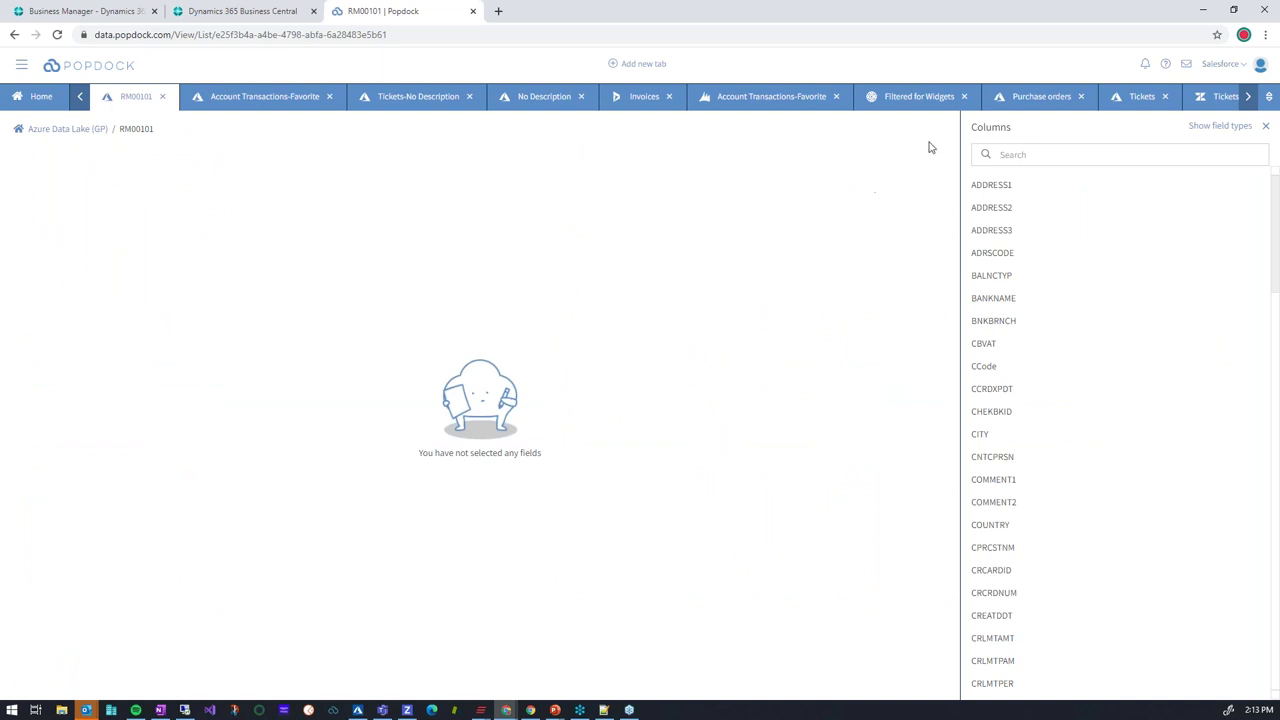
Step: Add the columns ADDRESS1, ADDRESS2, ADDRESS3, CITY, CUSTNAME, CUSTNMBR and CUSTPRIORITY to the RM00101 list and close the column chooser
left_click(1004, 187)
left_click(1005, 208)
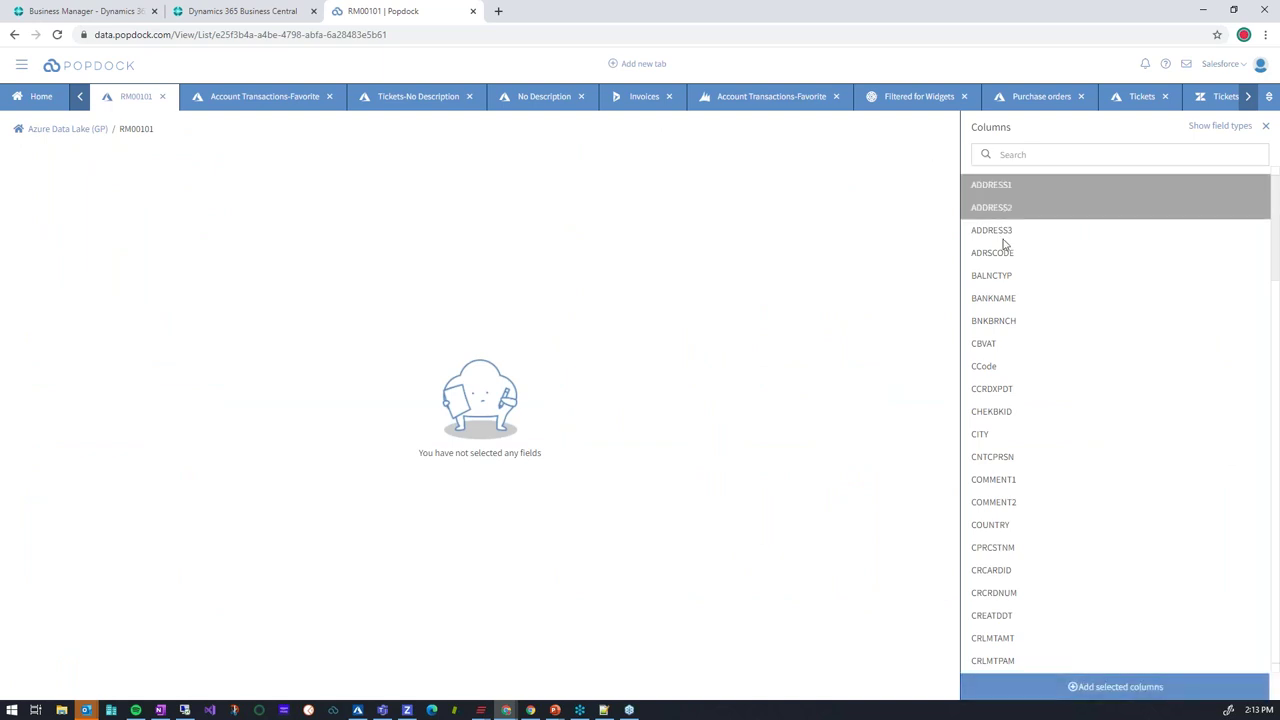
left_click(1000, 233)
left_click(982, 434)
scroll(1052, 470, "down", 3)
scroll(1048, 546, "down", 2)
left_click(1005, 465)
left_click(1005, 488)
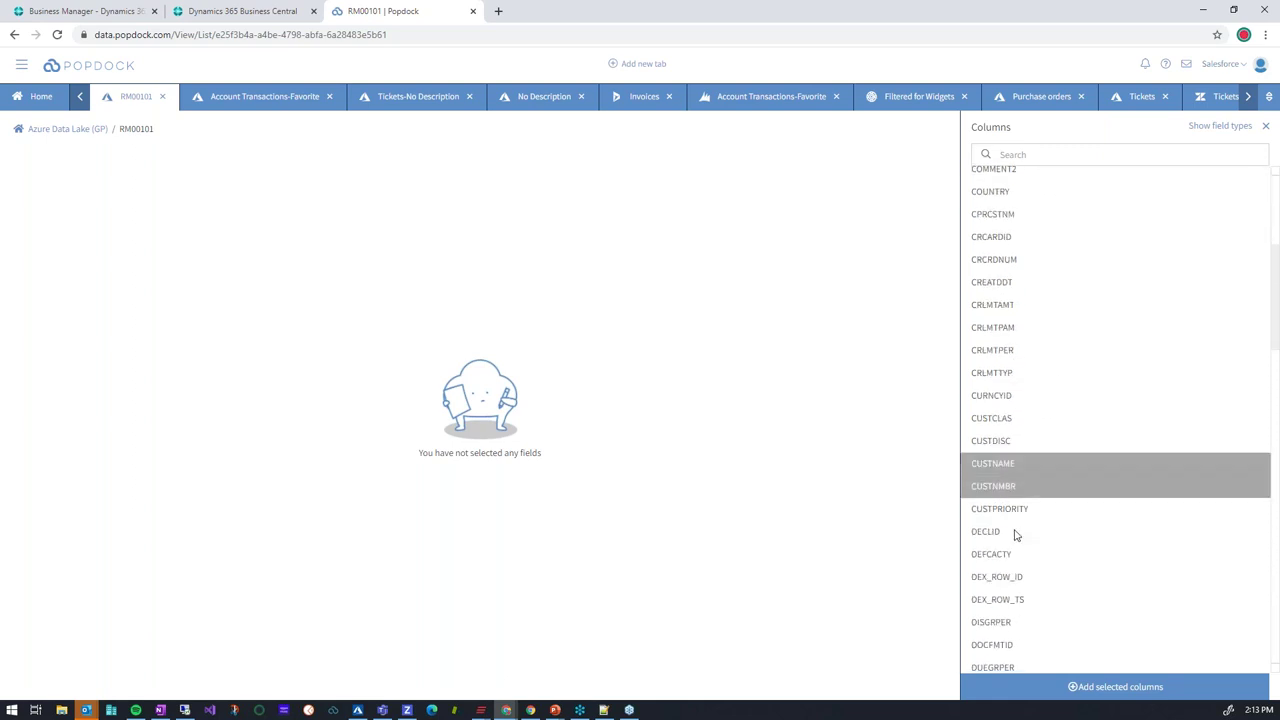
left_click(1000, 508)
left_click(1108, 687)
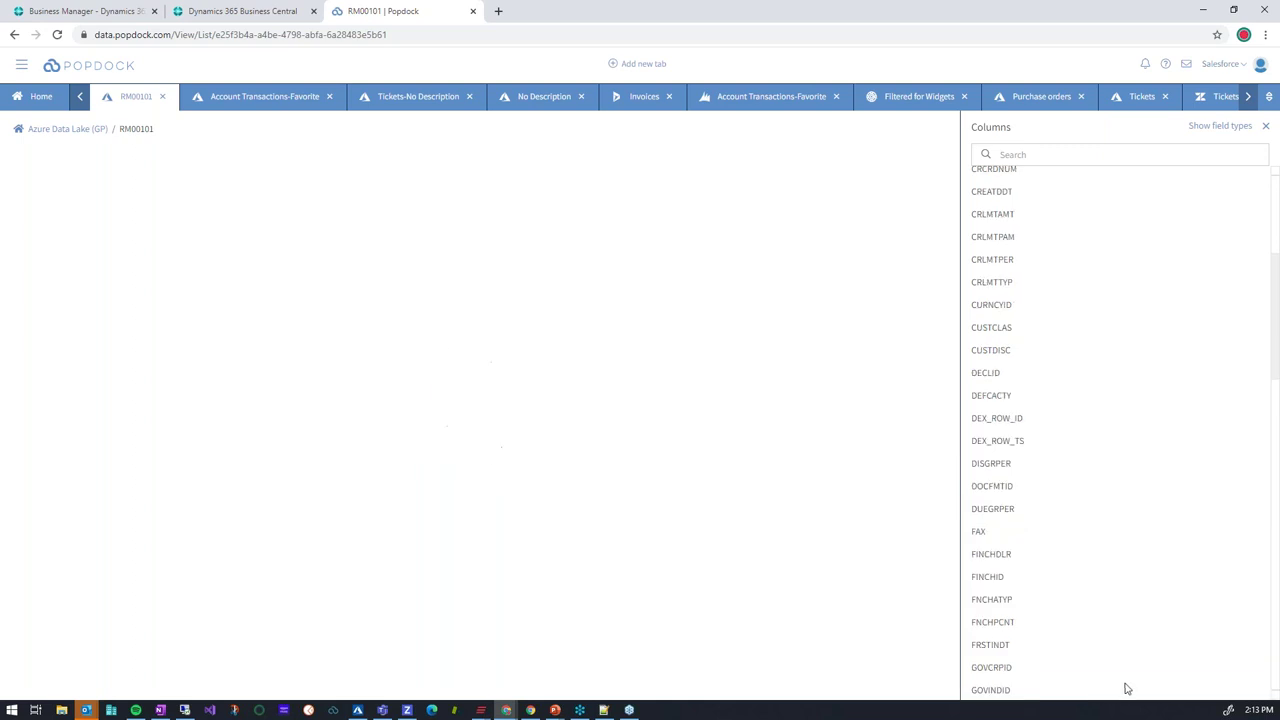
left_click(1266, 129)
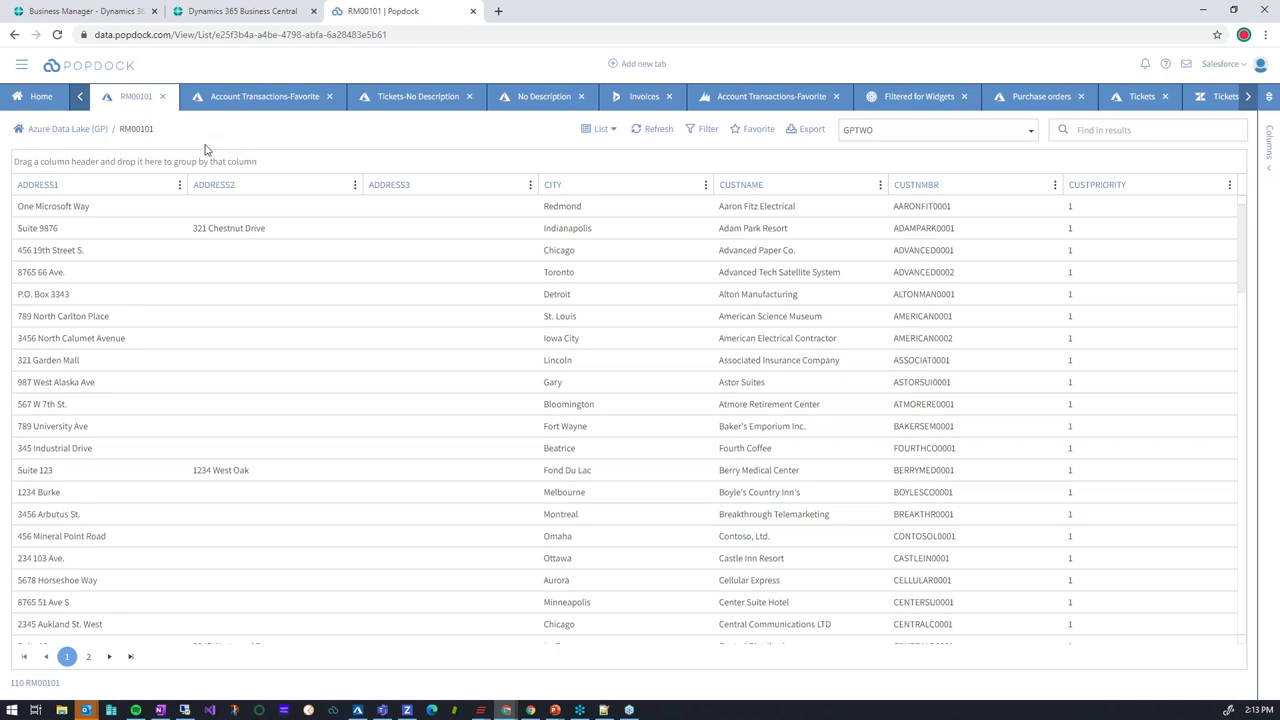
Step: Open the Azure Data Lake (GP) connector for editing and show its lists
left_click(22, 72)
left_click(58, 126)
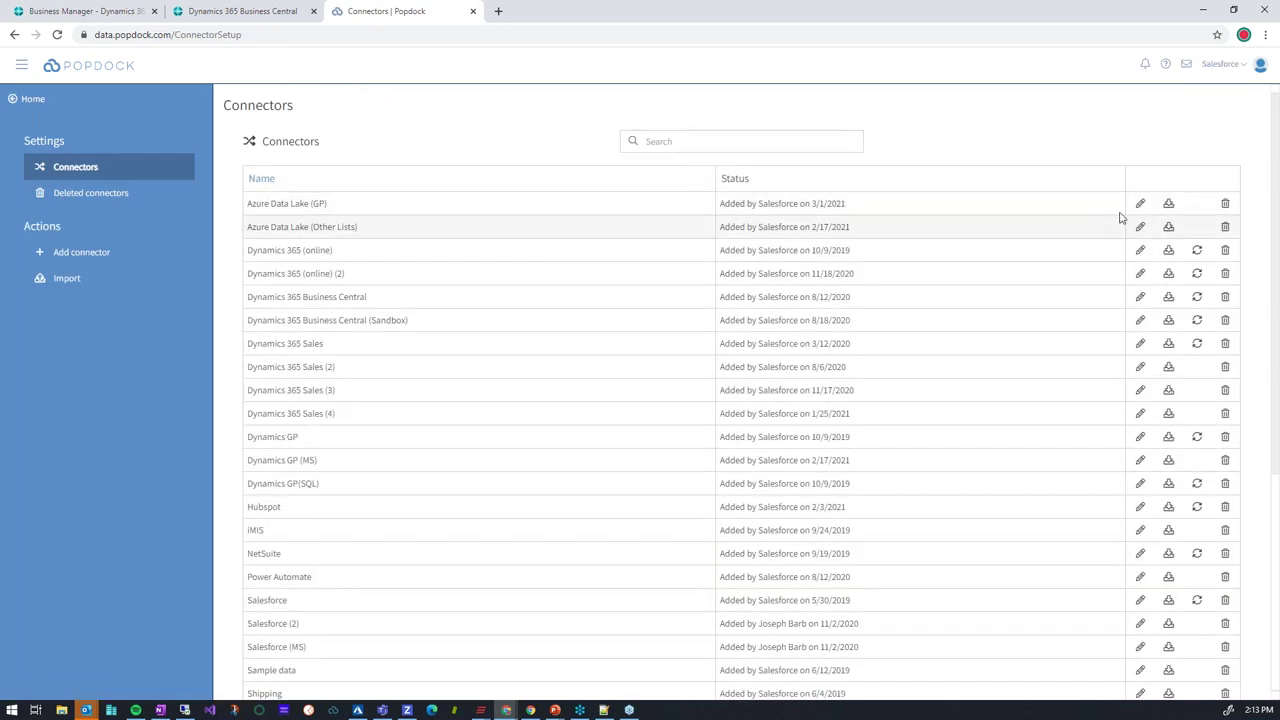
left_click(1140, 204)
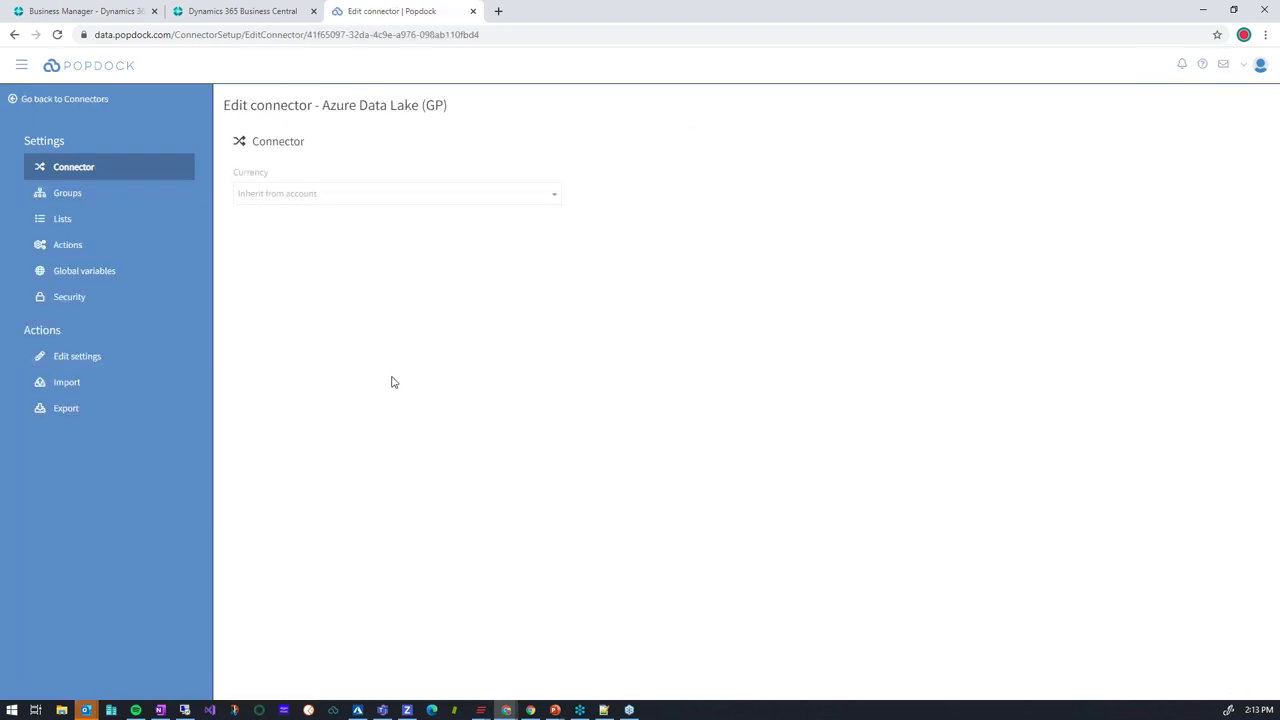
left_click(86, 225)
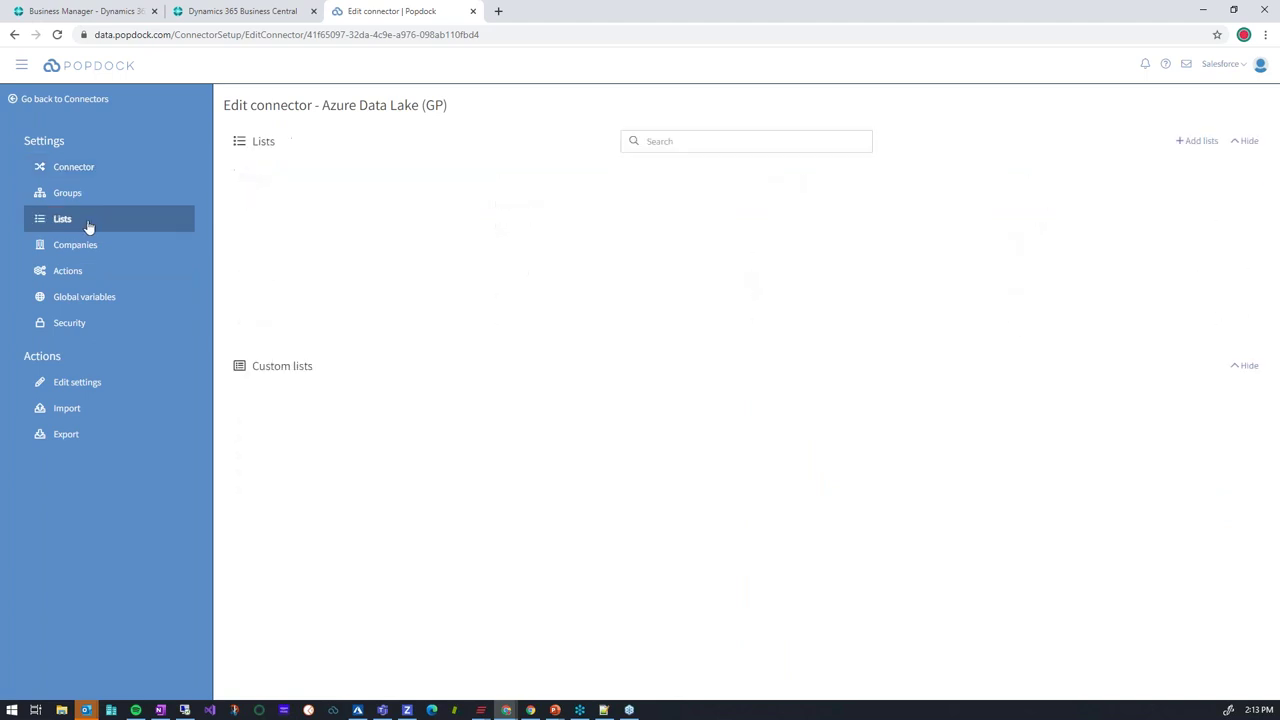
Step: Add the IV00101 list from the Inventory group to the connector
left_click(1200, 141)
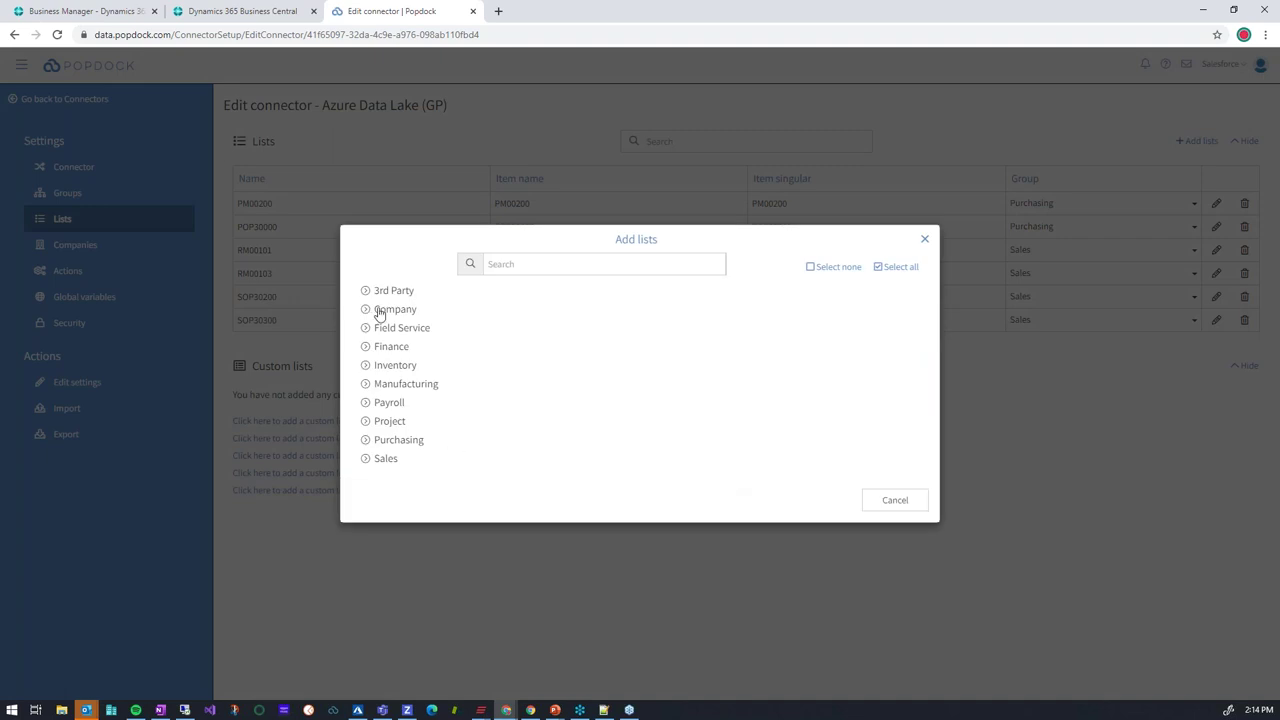
left_click(366, 366)
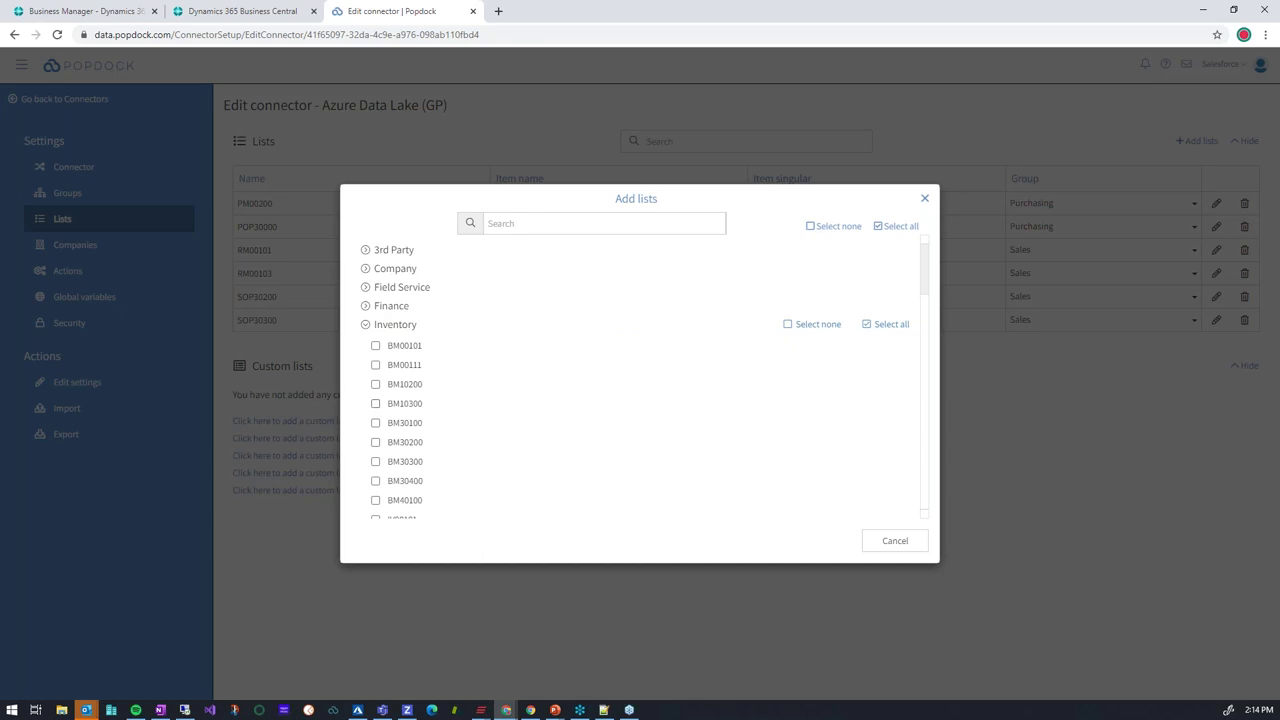
scroll(417, 423, "down", 3)
scroll(410, 423, "down", 2)
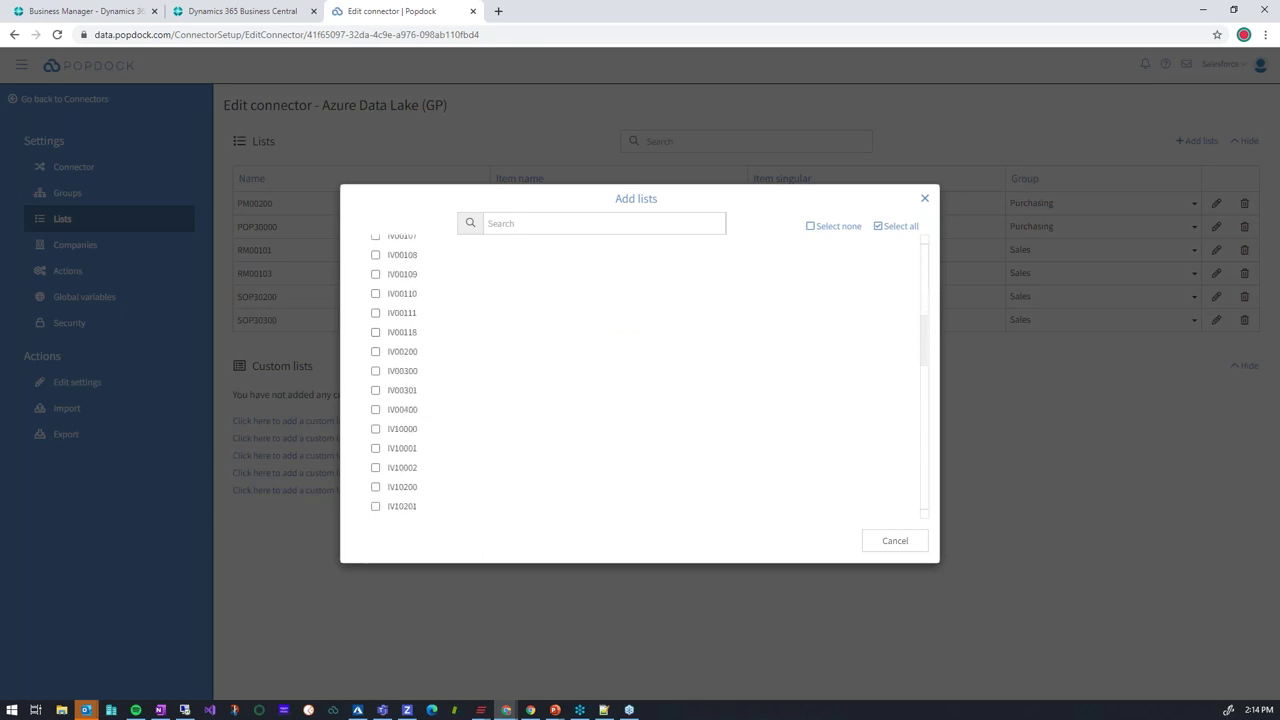
scroll(645, 378, "up", 1)
scroll(645, 378, "up", 2)
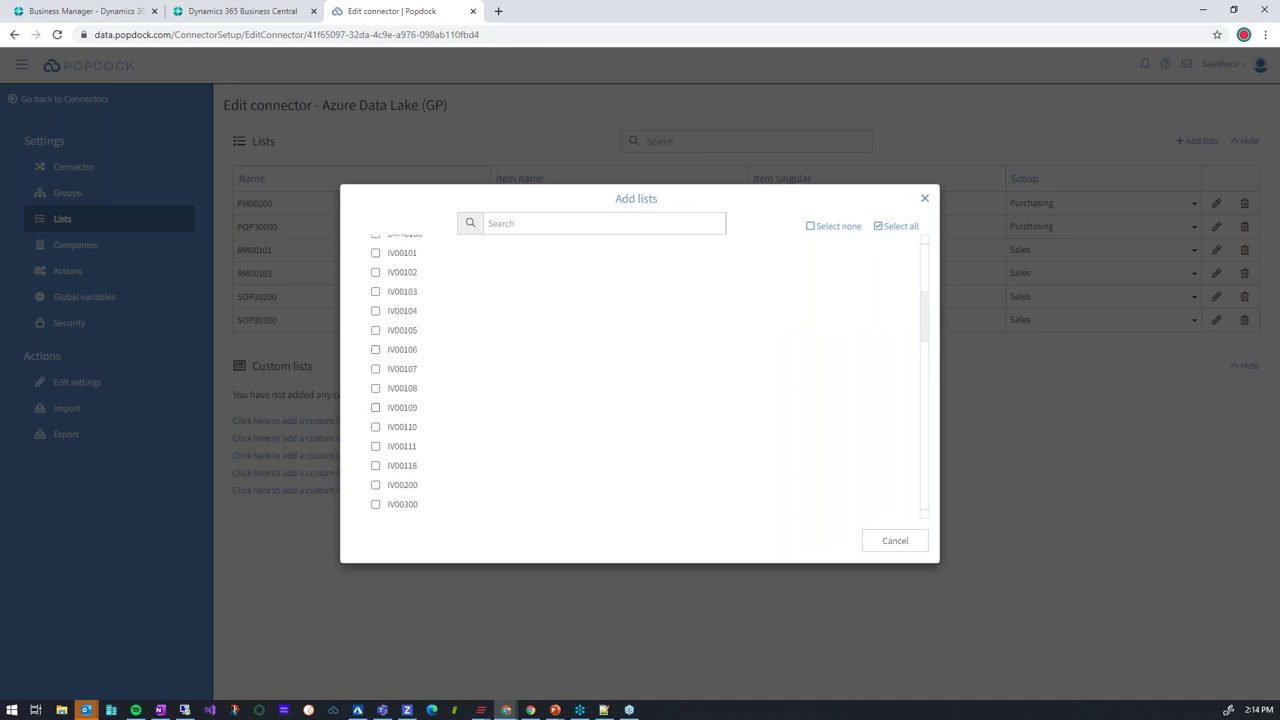
left_click(375, 253)
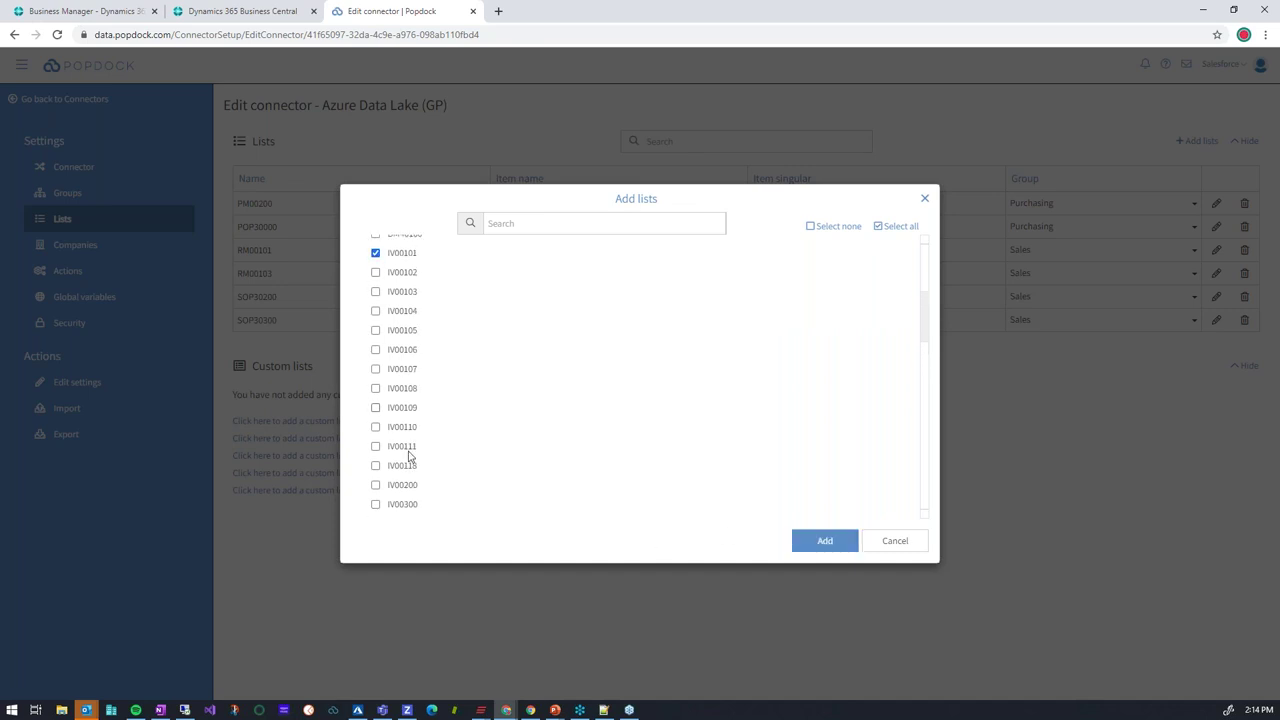
left_click(826, 543)
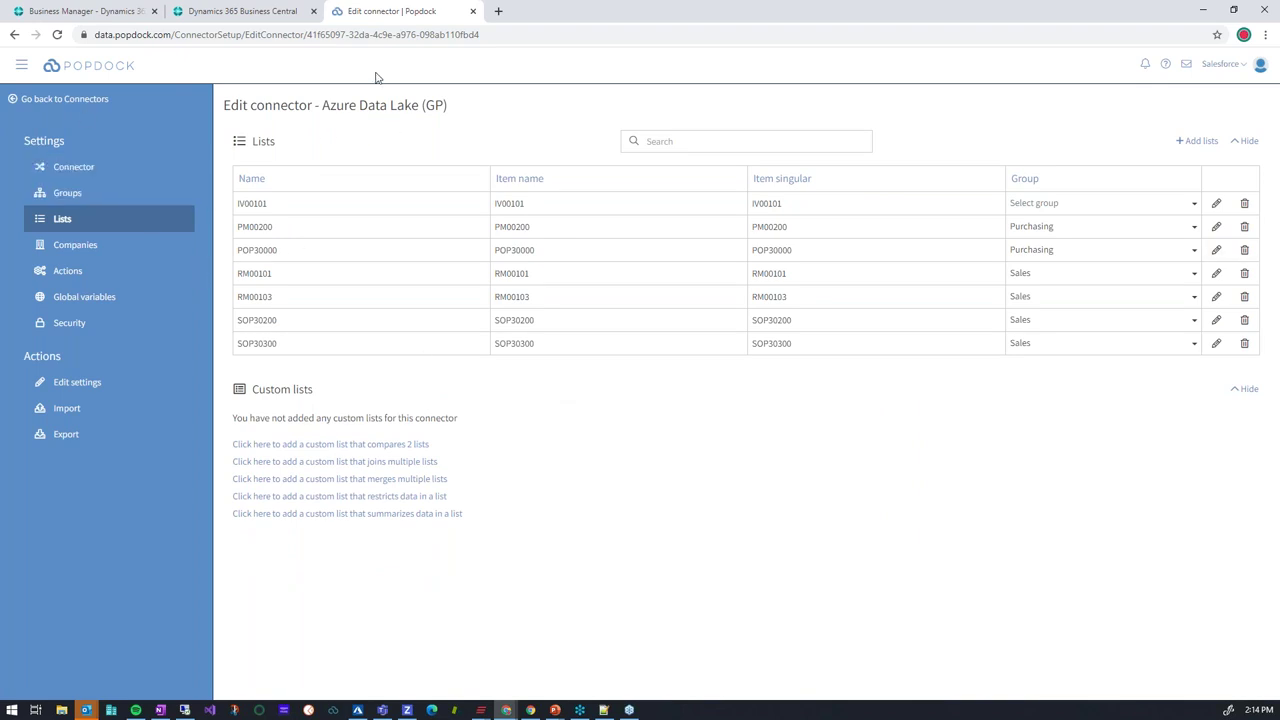
Step: Open the Dynamics 365 Business Central multiple-lists widget from the developer widgets for editing and show its lists
left_click(22, 68)
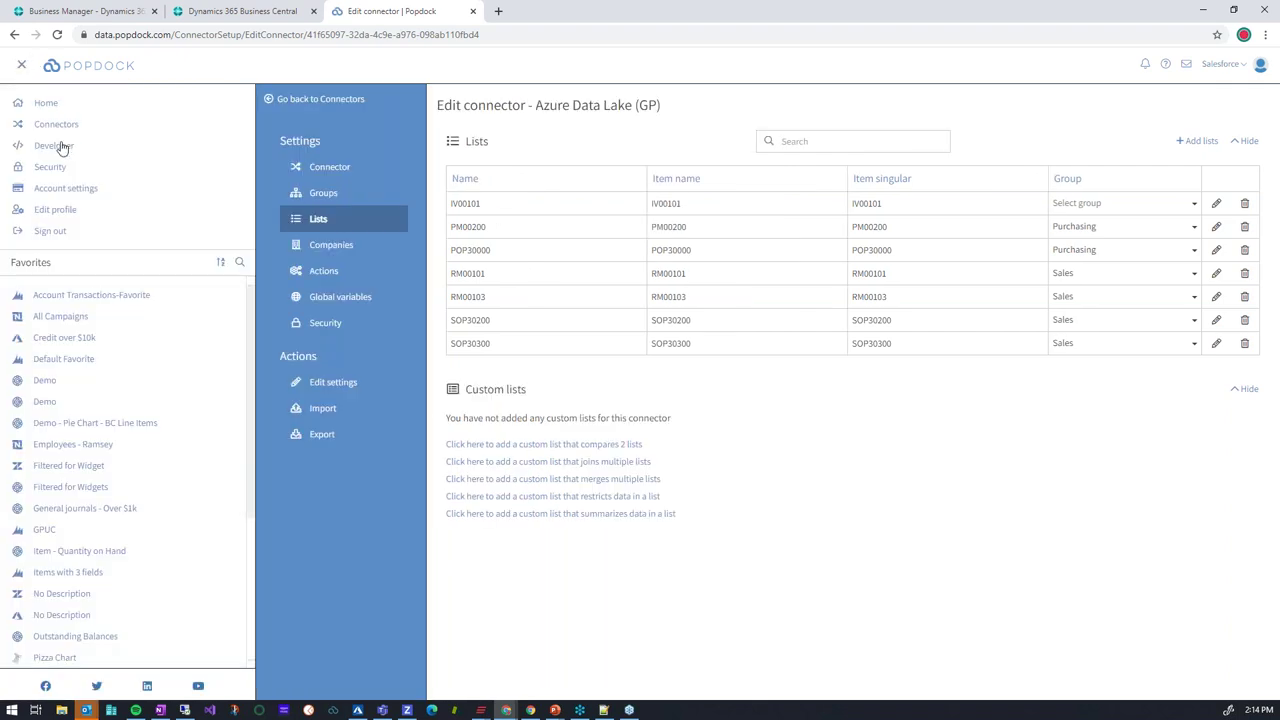
left_click(62, 142)
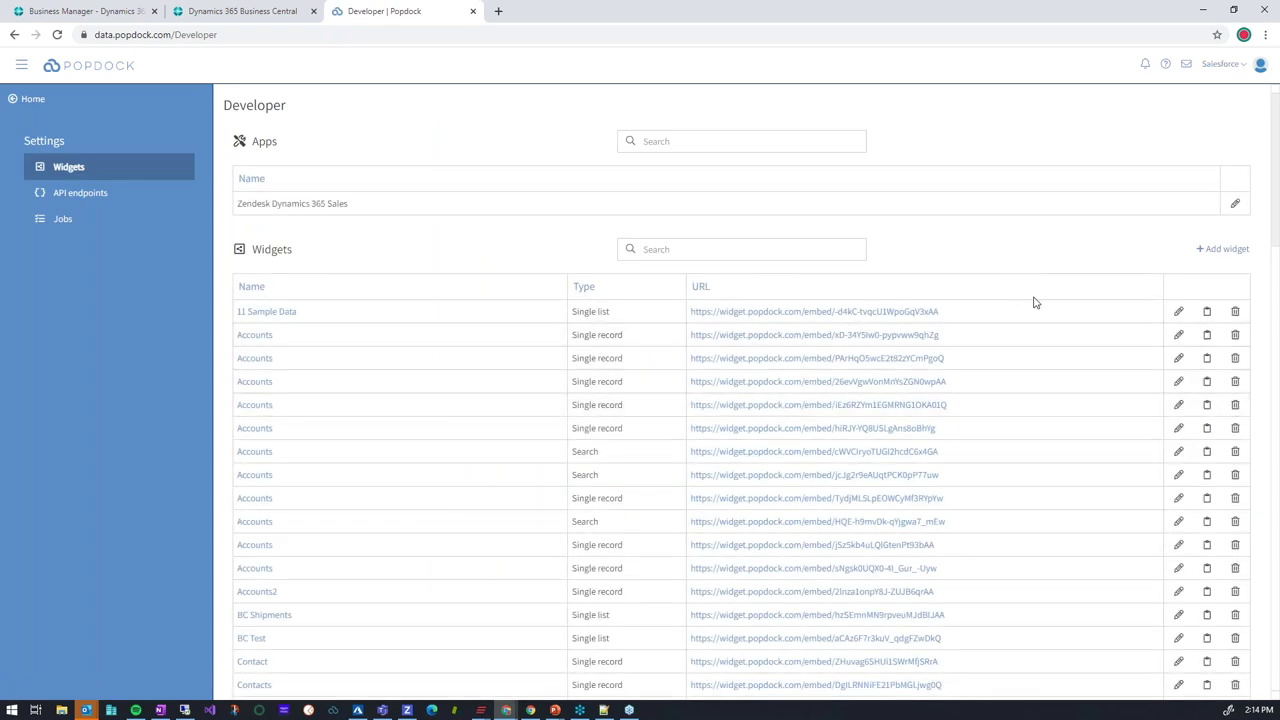
scroll(1020, 450, "down", 5)
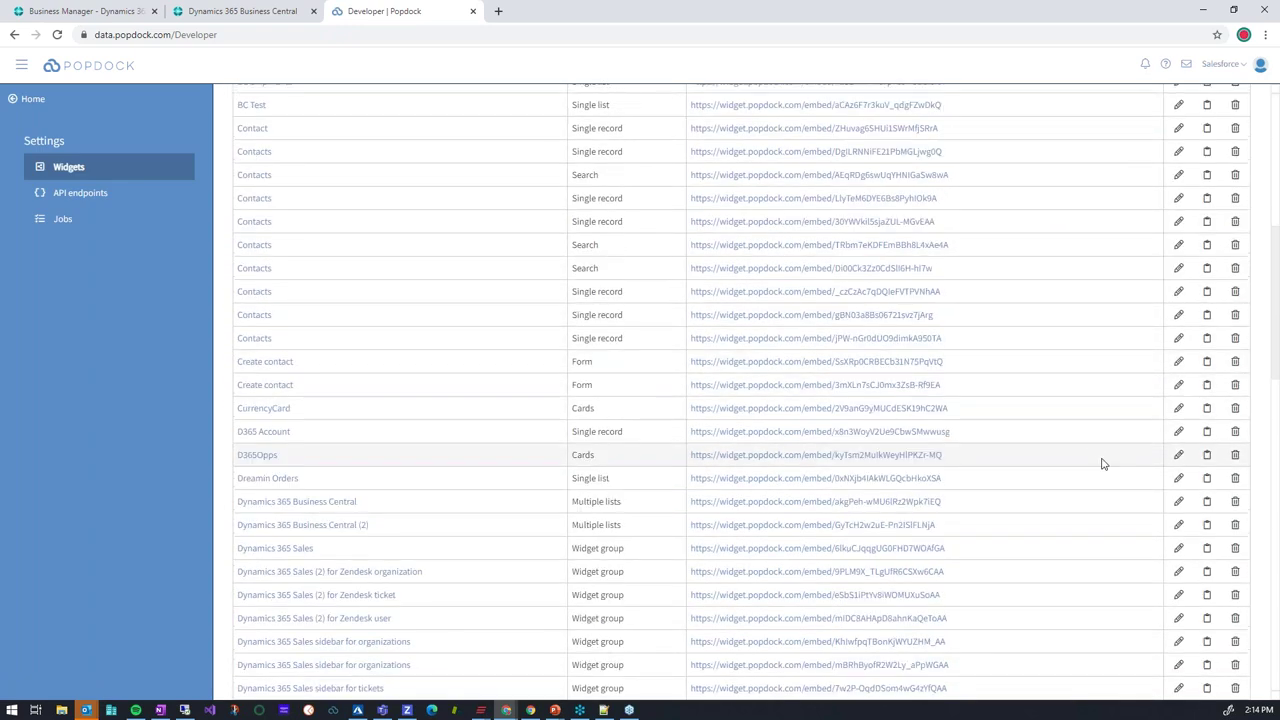
left_click(1179, 503)
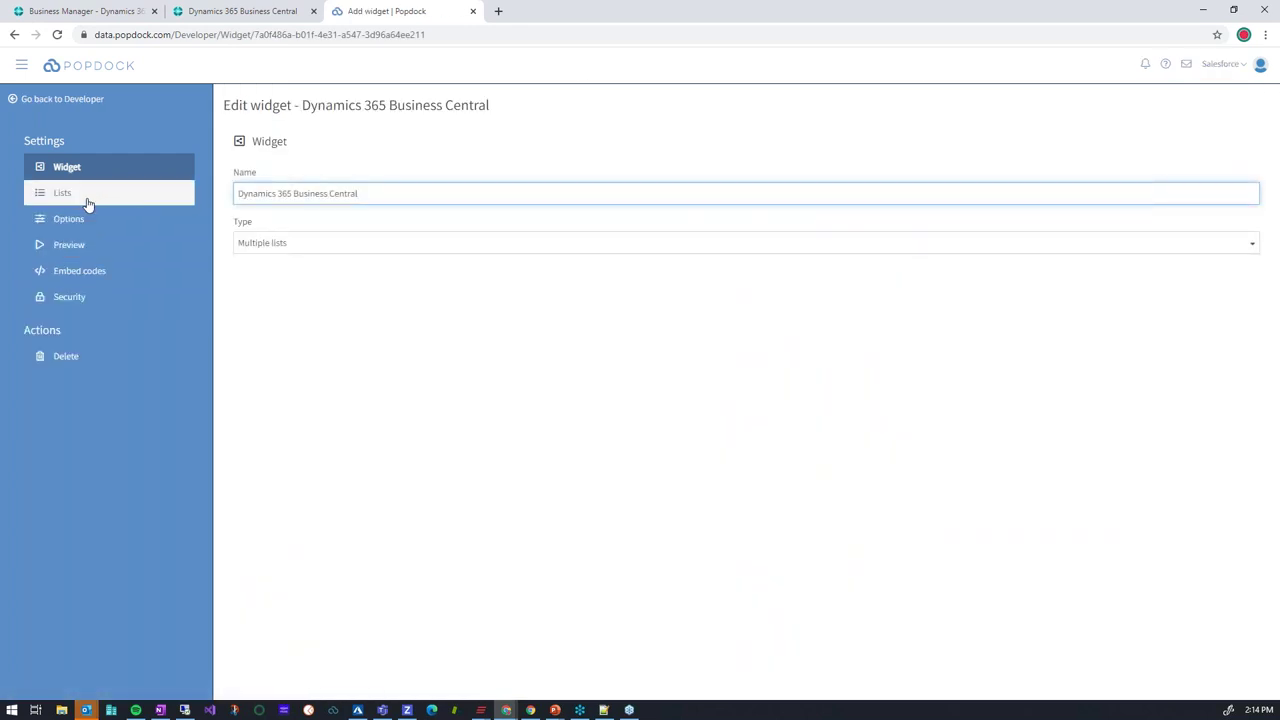
left_click(87, 198)
Step: Add the IV00101 list of the Azure Data Lake (GP) connector to the widget's Migration - GP - Data Lake group
left_click(1190, 599)
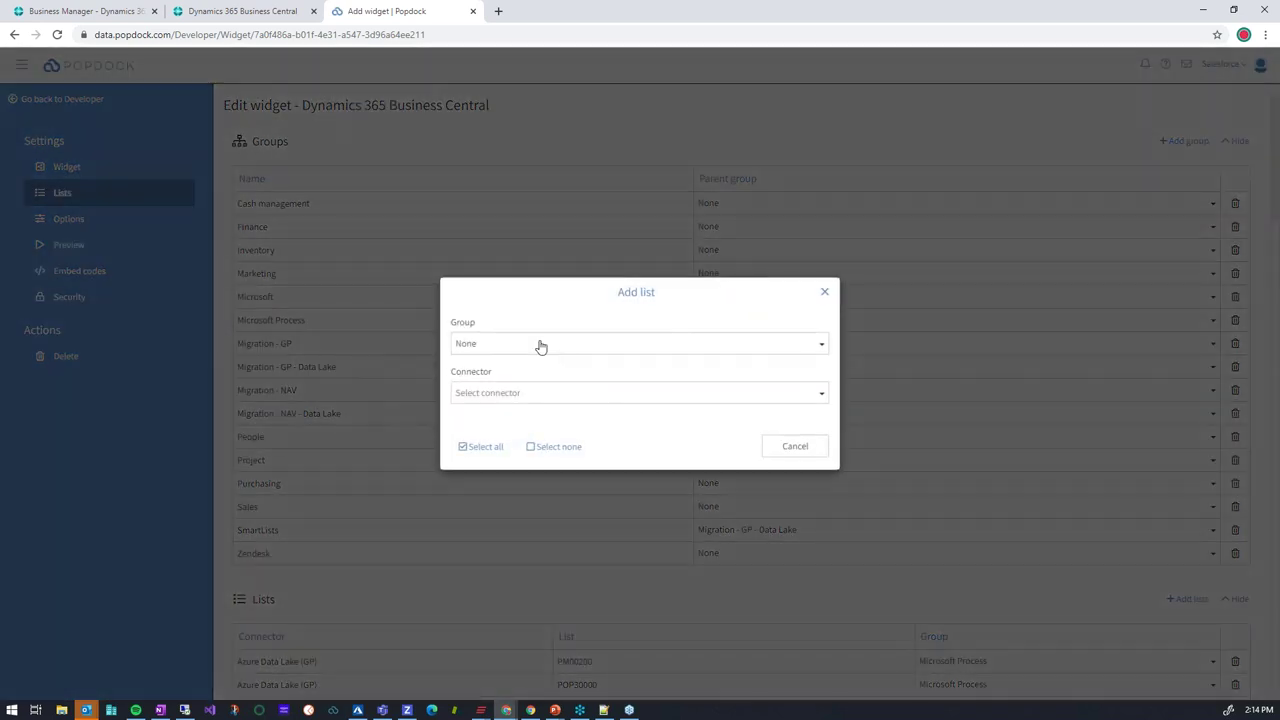
left_click(540, 345)
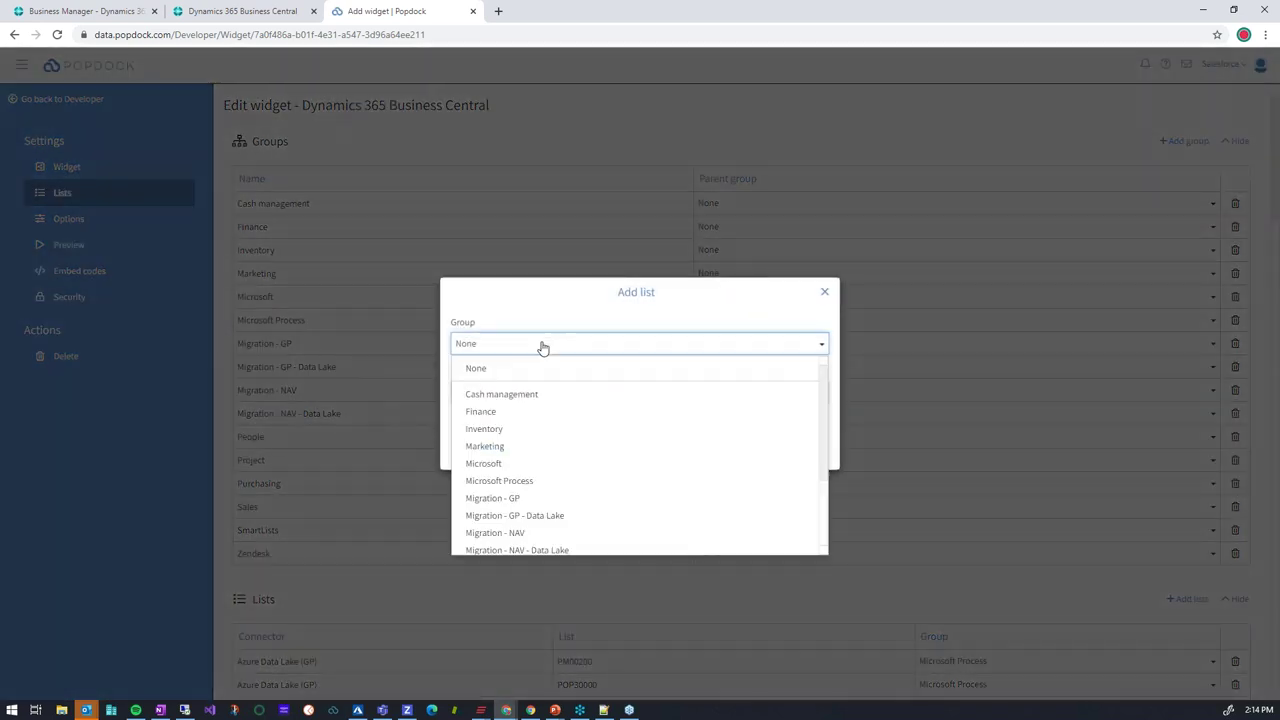
left_click(563, 516)
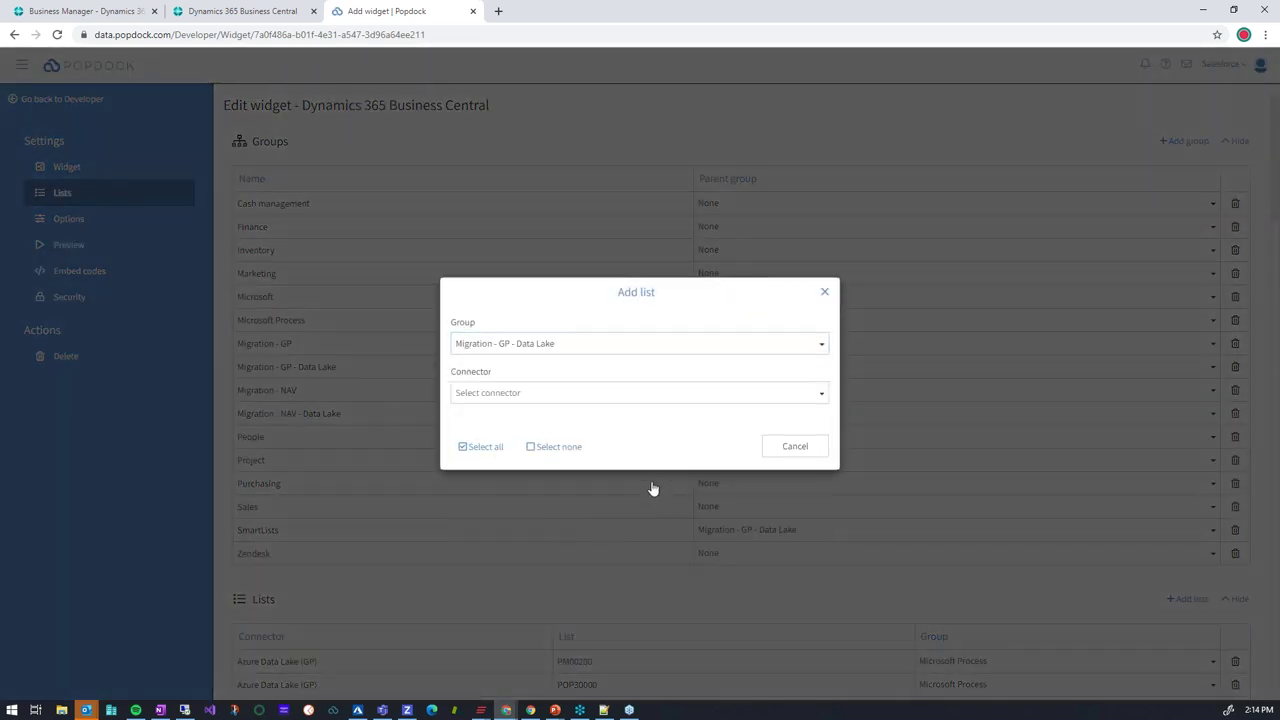
left_click(541, 395)
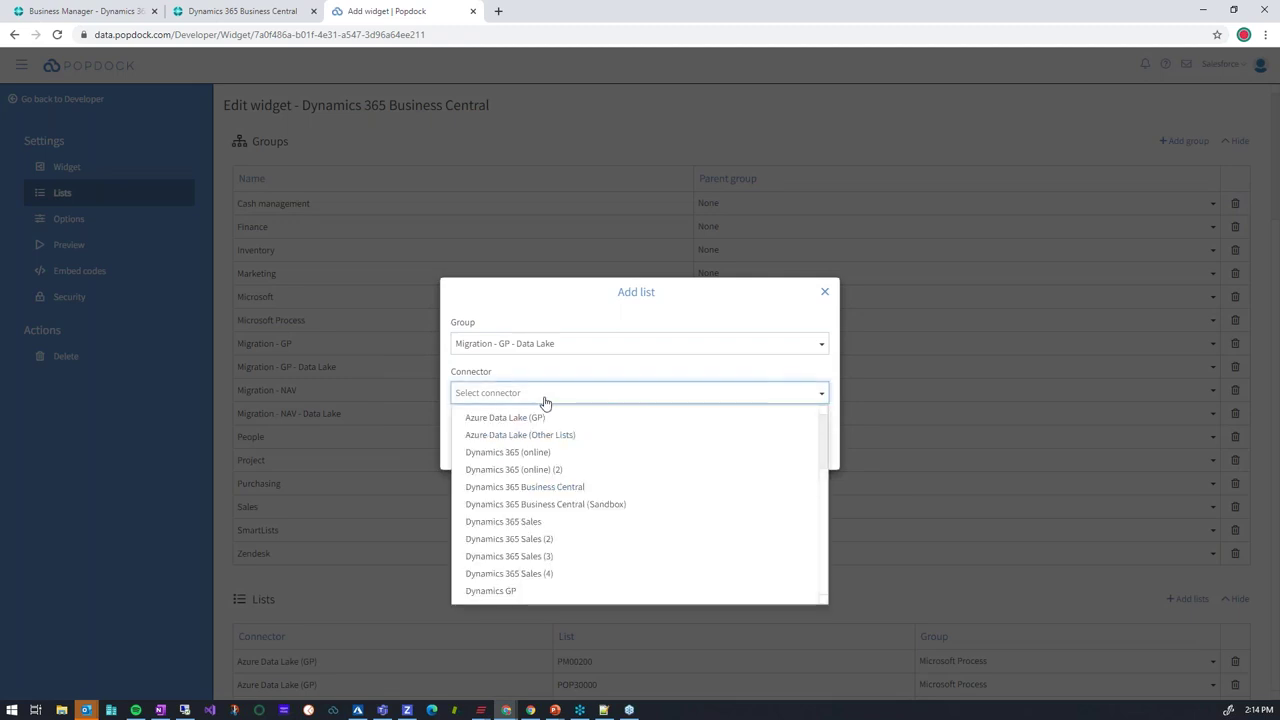
left_click(556, 418)
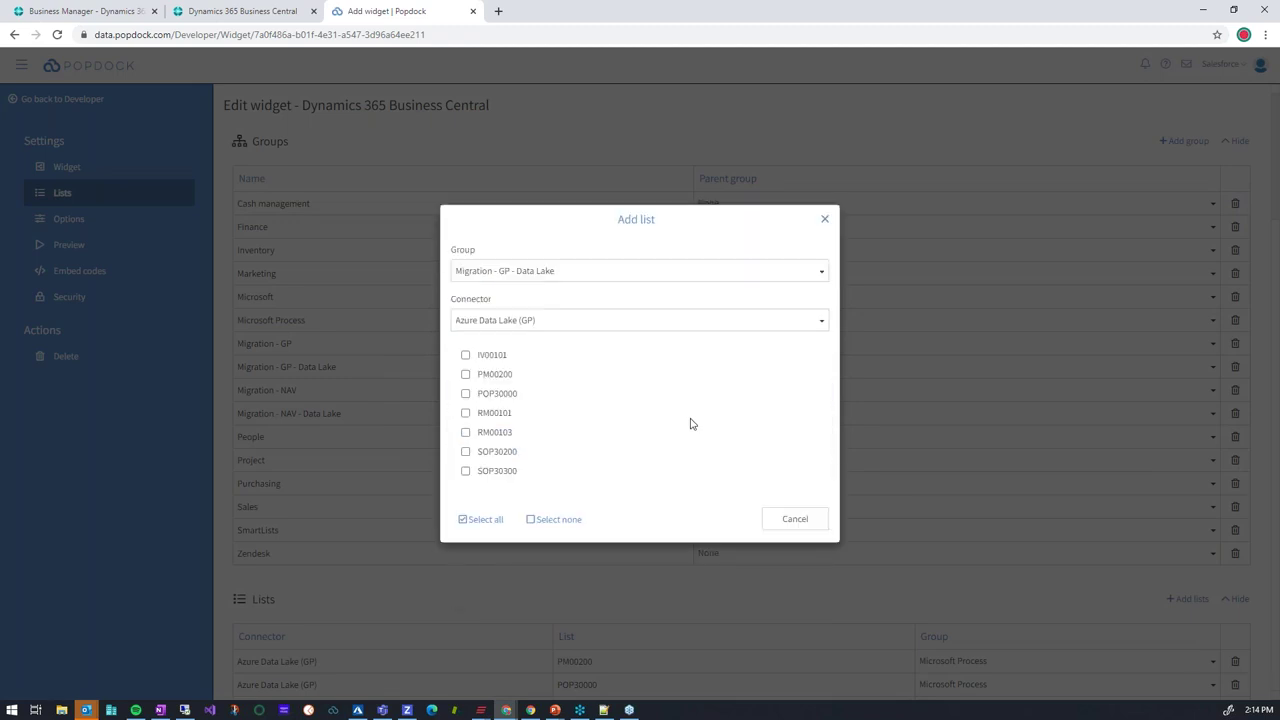
left_click(465, 355)
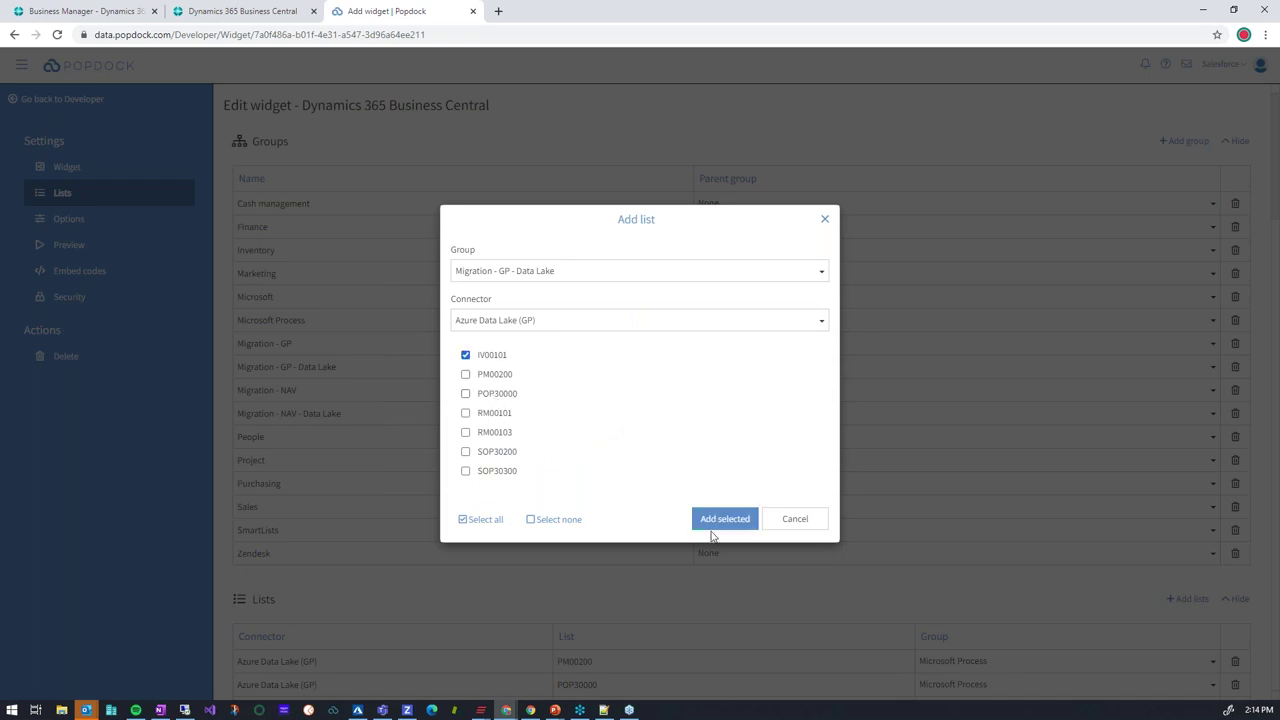
left_click(716, 528)
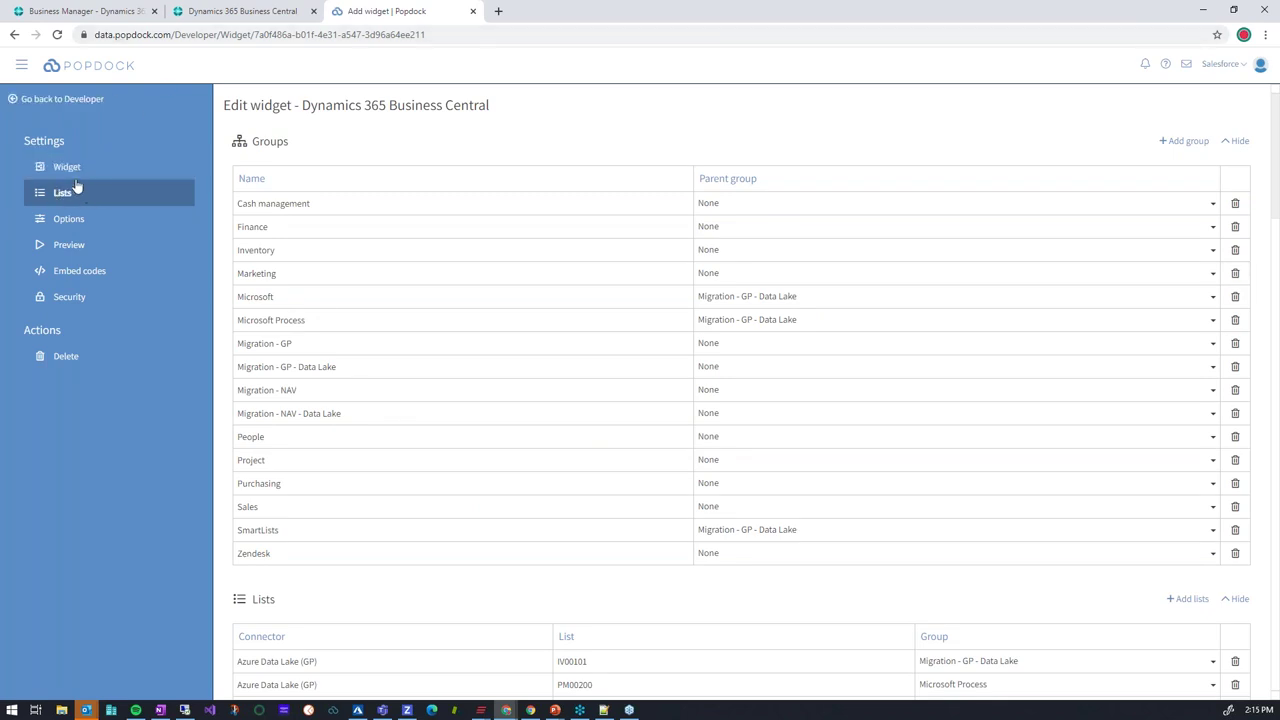
Step: Switch to Dynamics 365 Business Central, open its Popdock page and choose the IV00101 list under Migration - GP - Data Lake
left_click(175, 12)
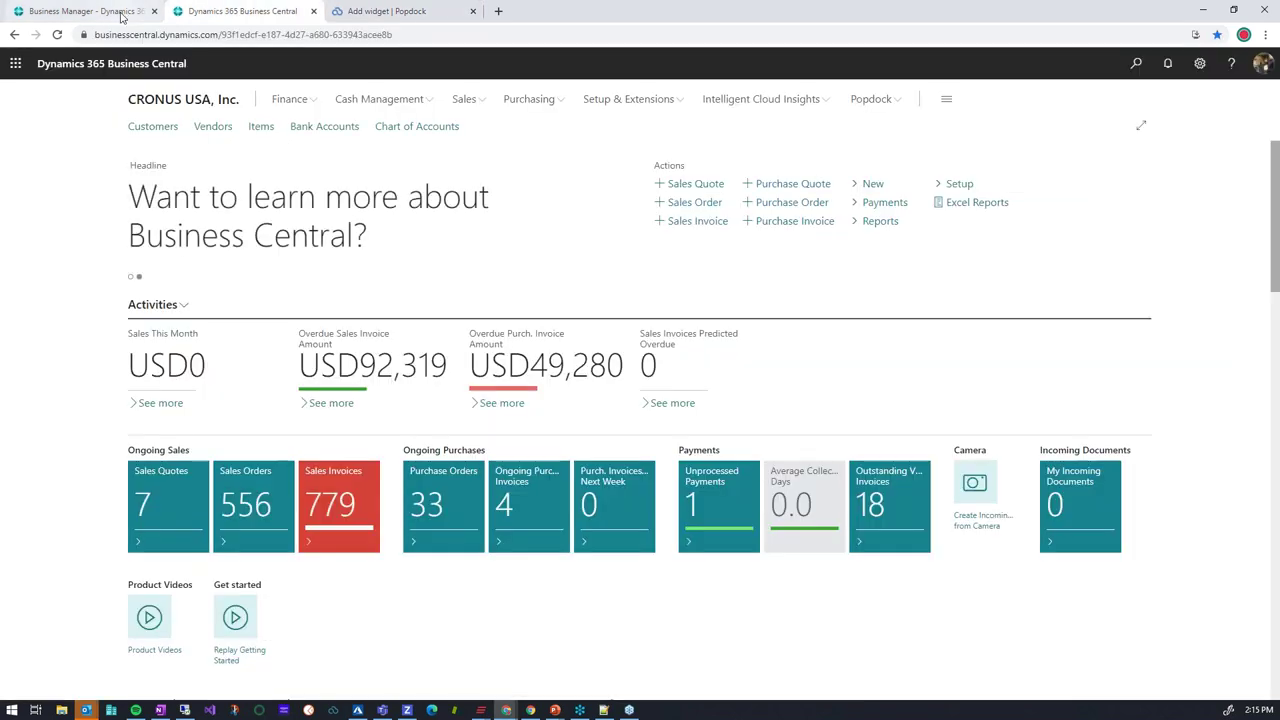
left_click(898, 102)
left_click(152, 126)
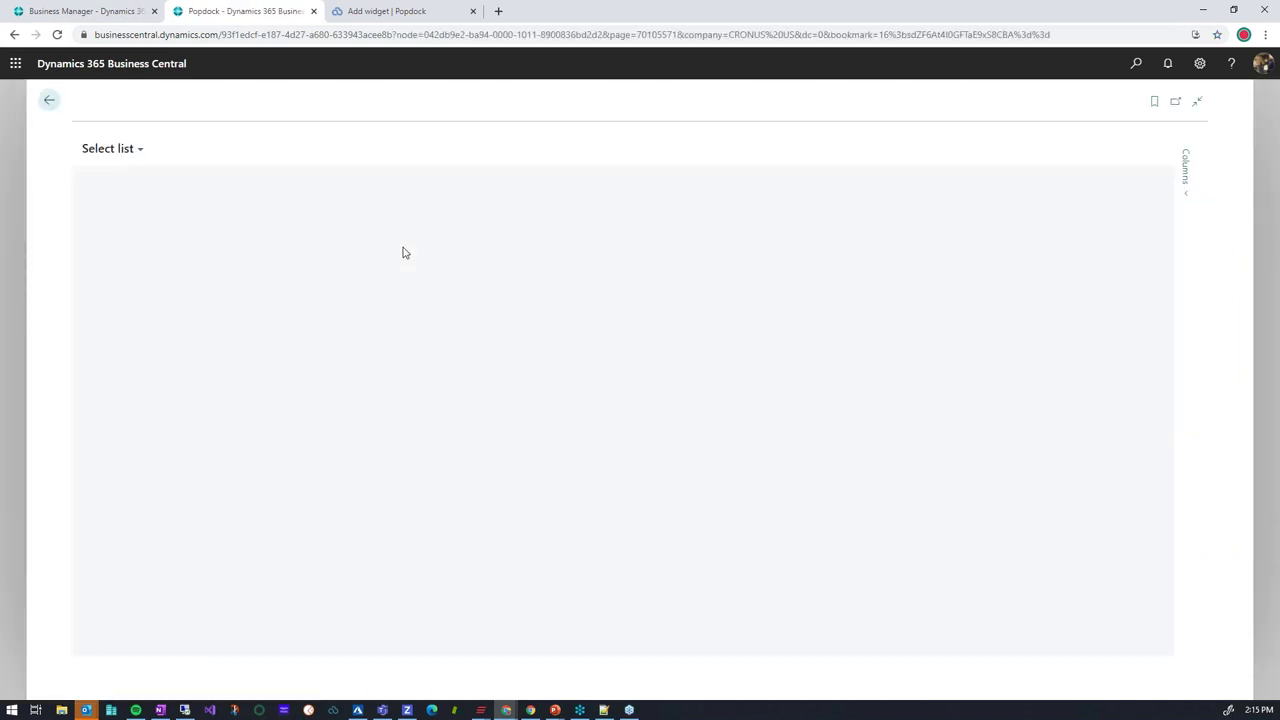
left_click(165, 151)
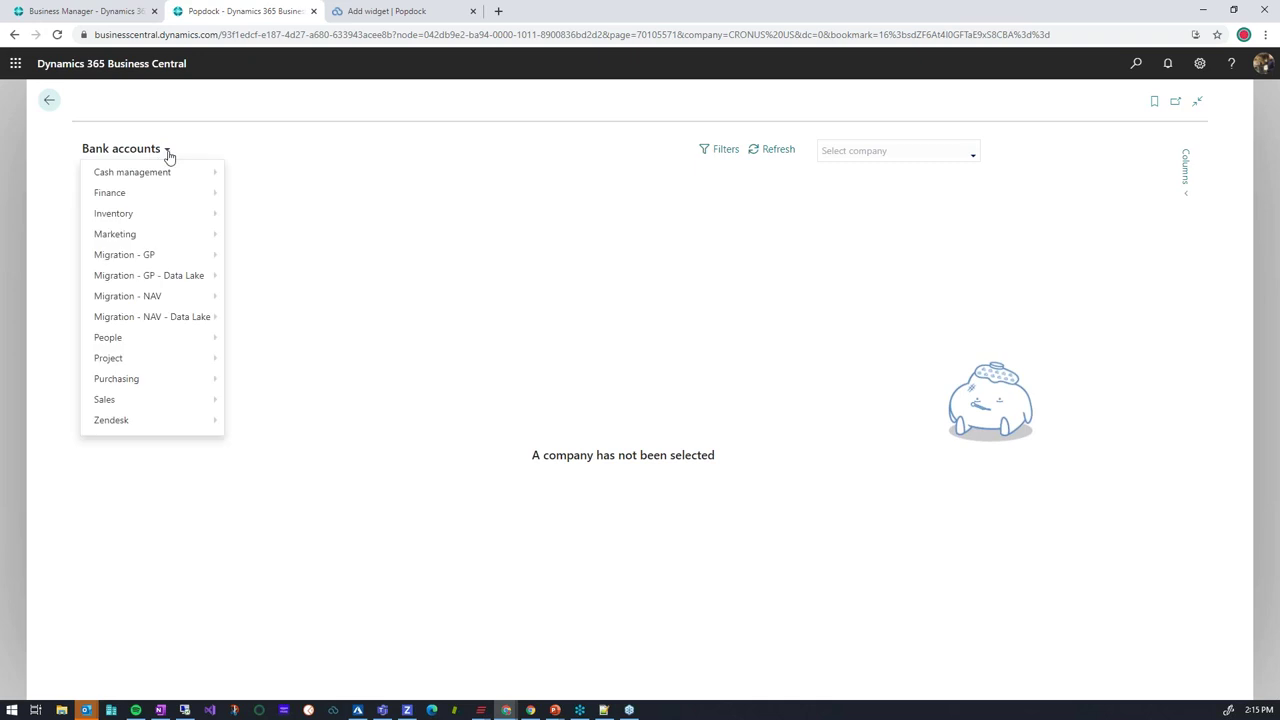
mouse_move(165, 213)
mouse_move(192, 279)
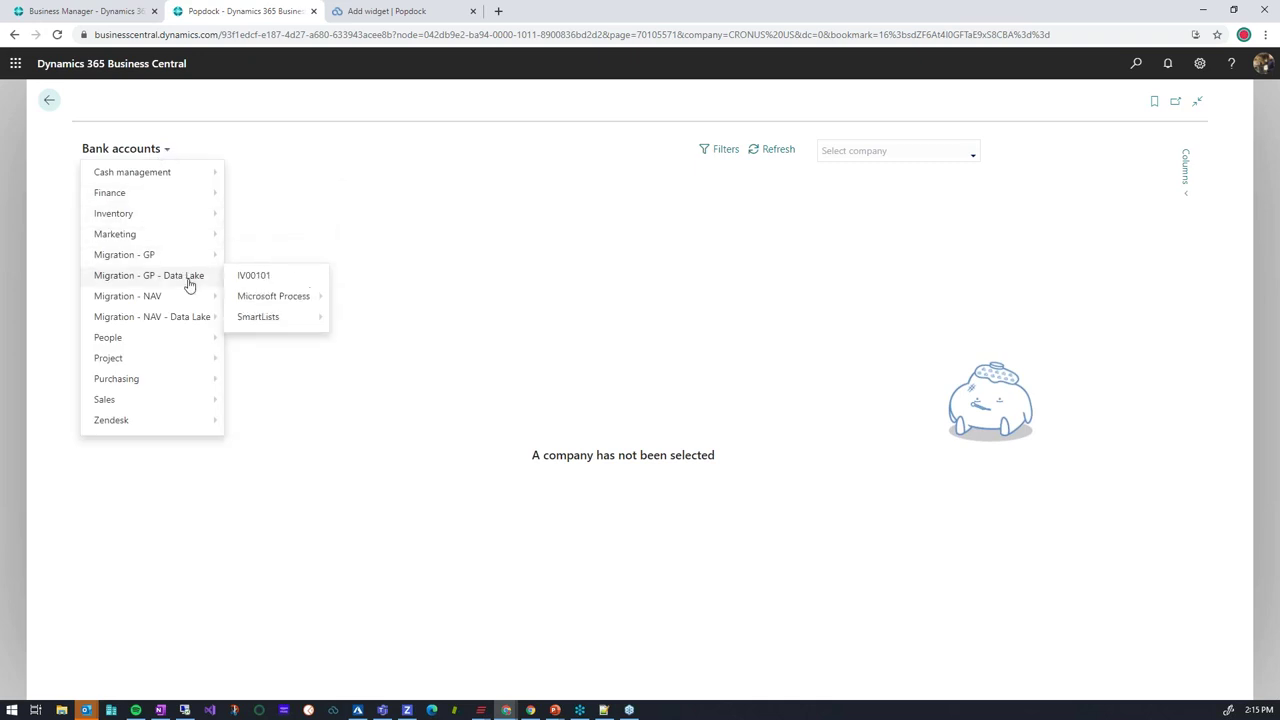
left_click(271, 278)
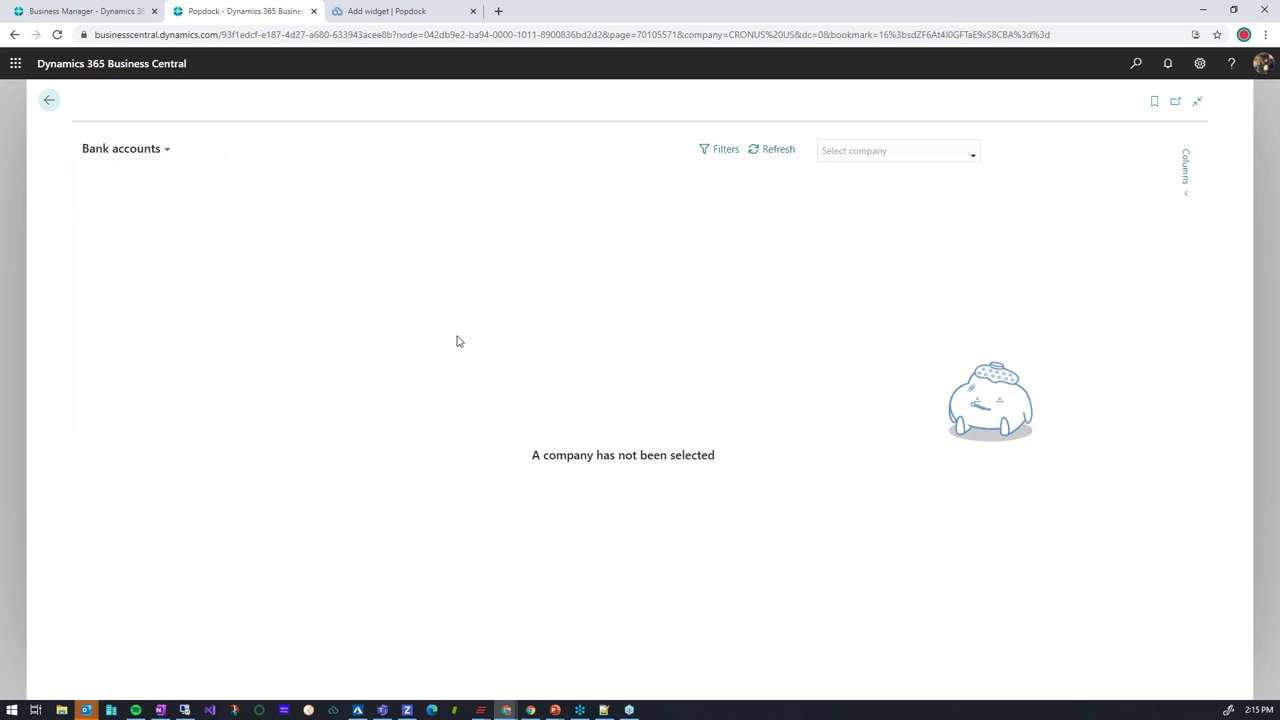
Step: Add the columns ITEMDESC, ITEMNMBR and ITEMTYPE to the IV00101 list and close the column chooser
left_click(1186, 172)
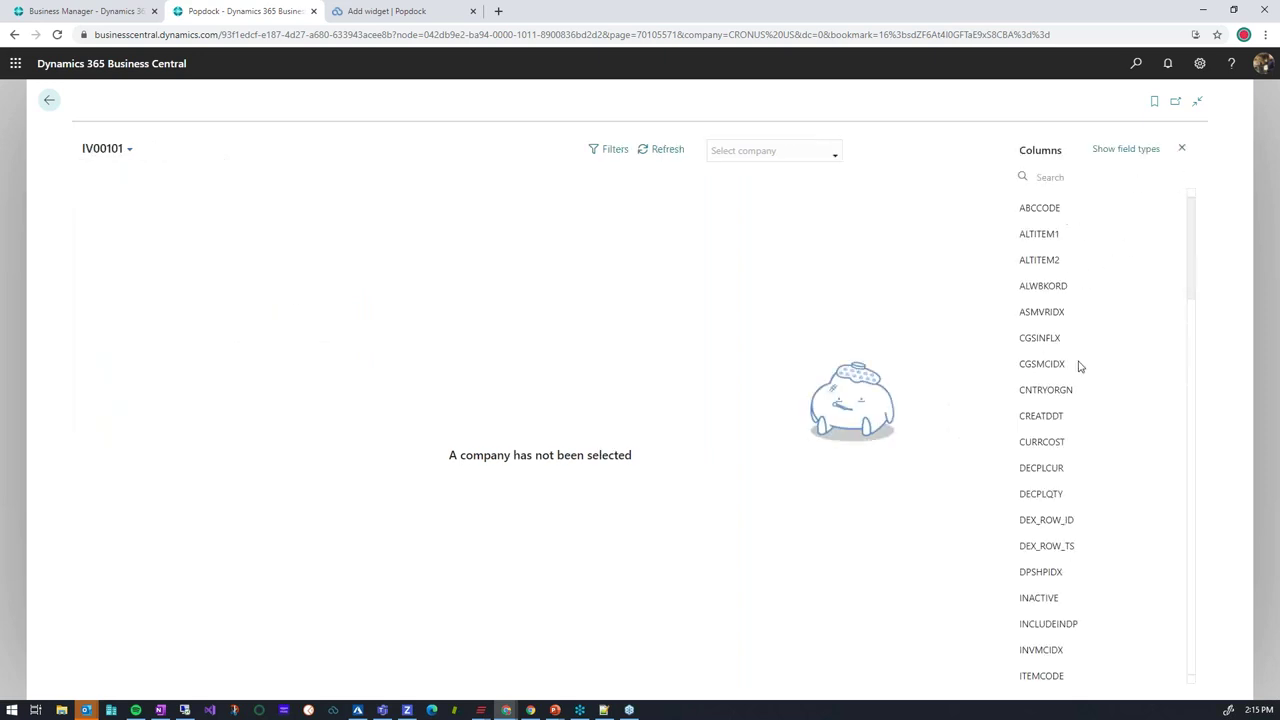
scroll(1074, 400, "down", 4)
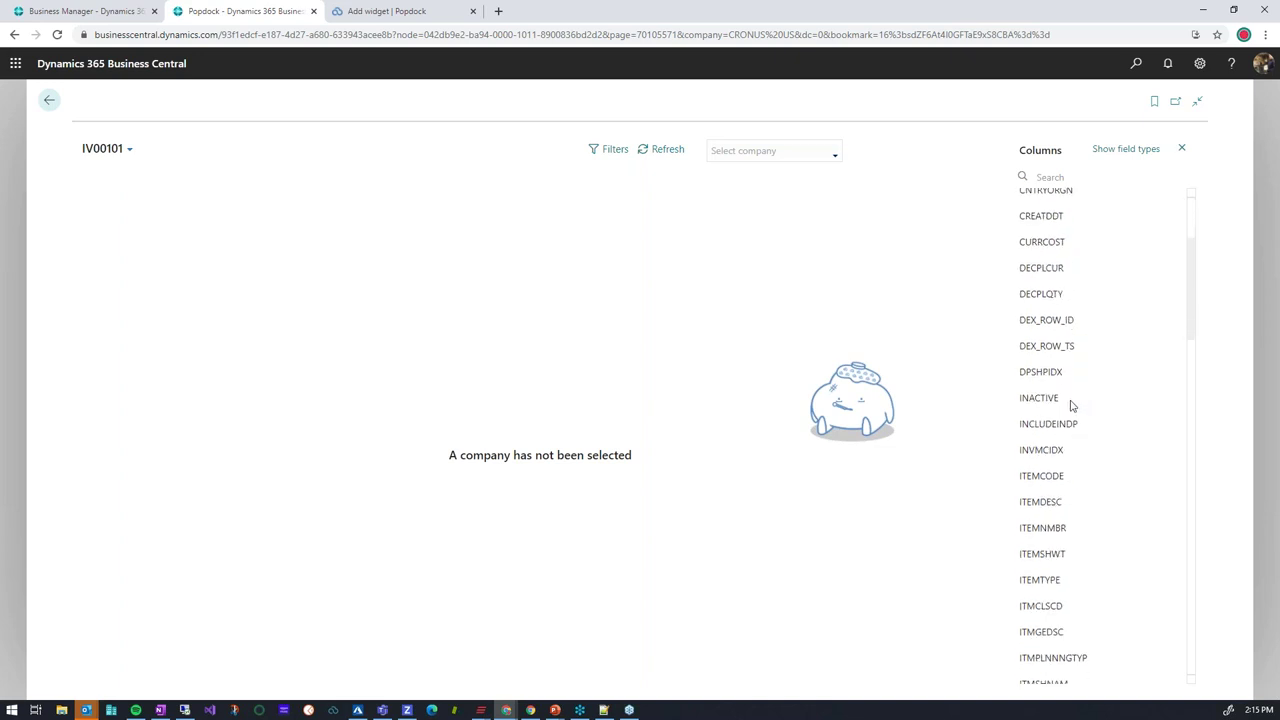
left_click(1048, 512)
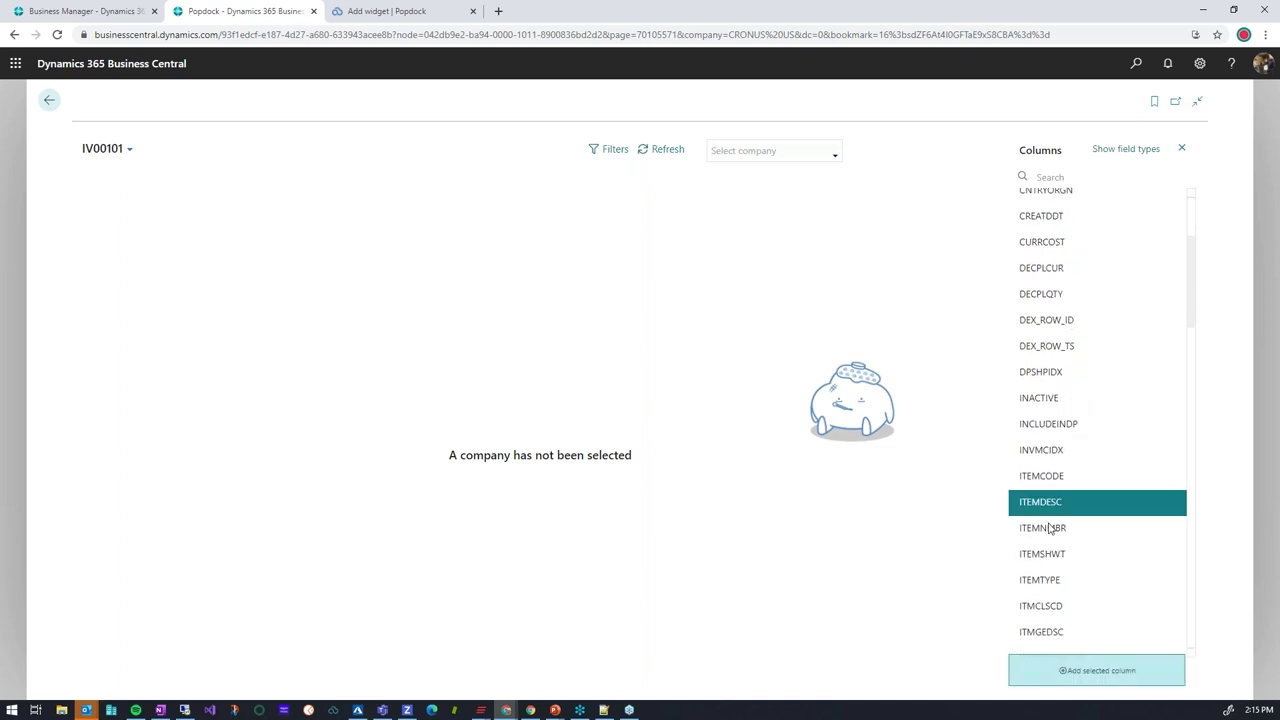
left_click(1051, 527)
left_click(1051, 585)
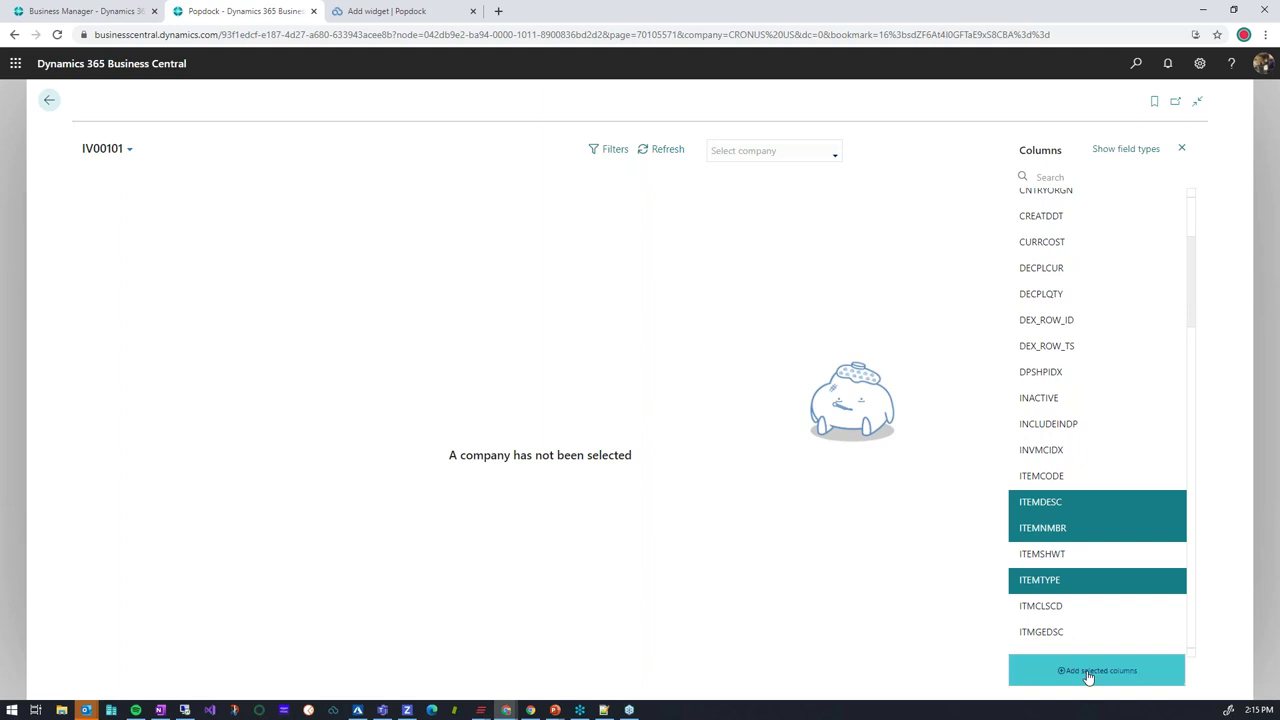
left_click(1088, 671)
left_click(1183, 150)
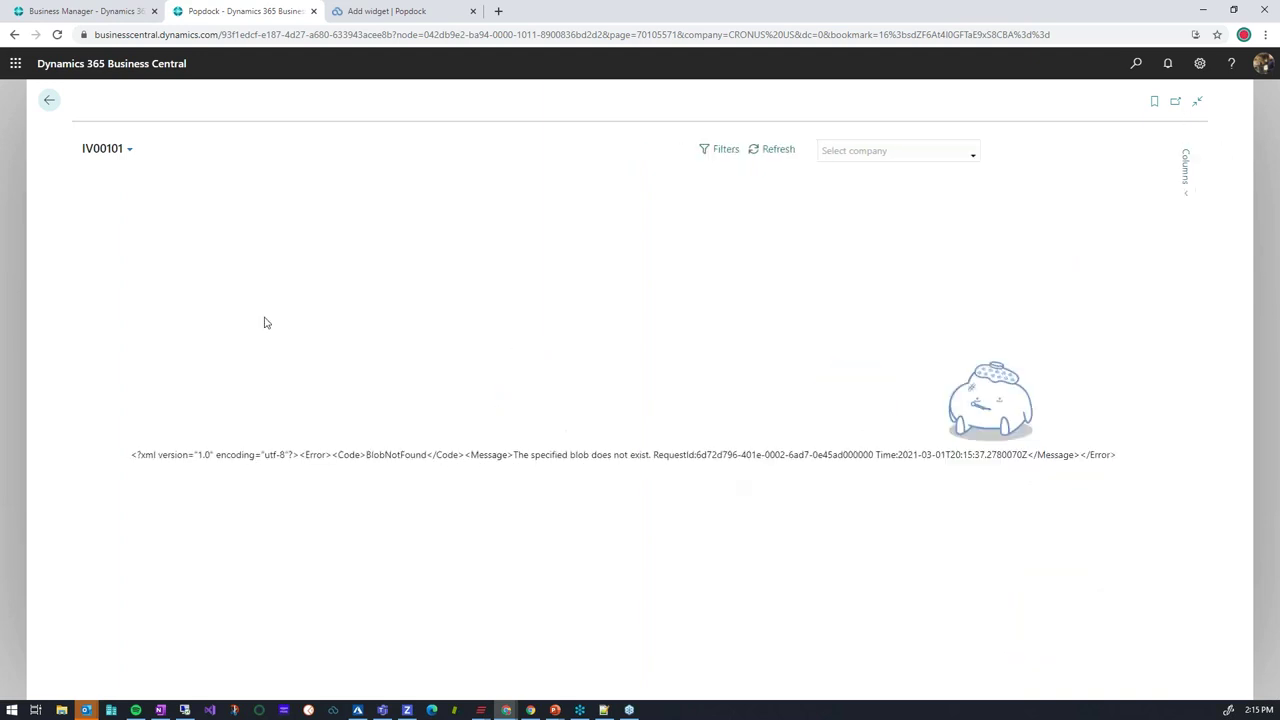
Step: Open the RM00101 list from the Microsoft Process group under Migration - GP - Data Lake
left_click(130, 153)
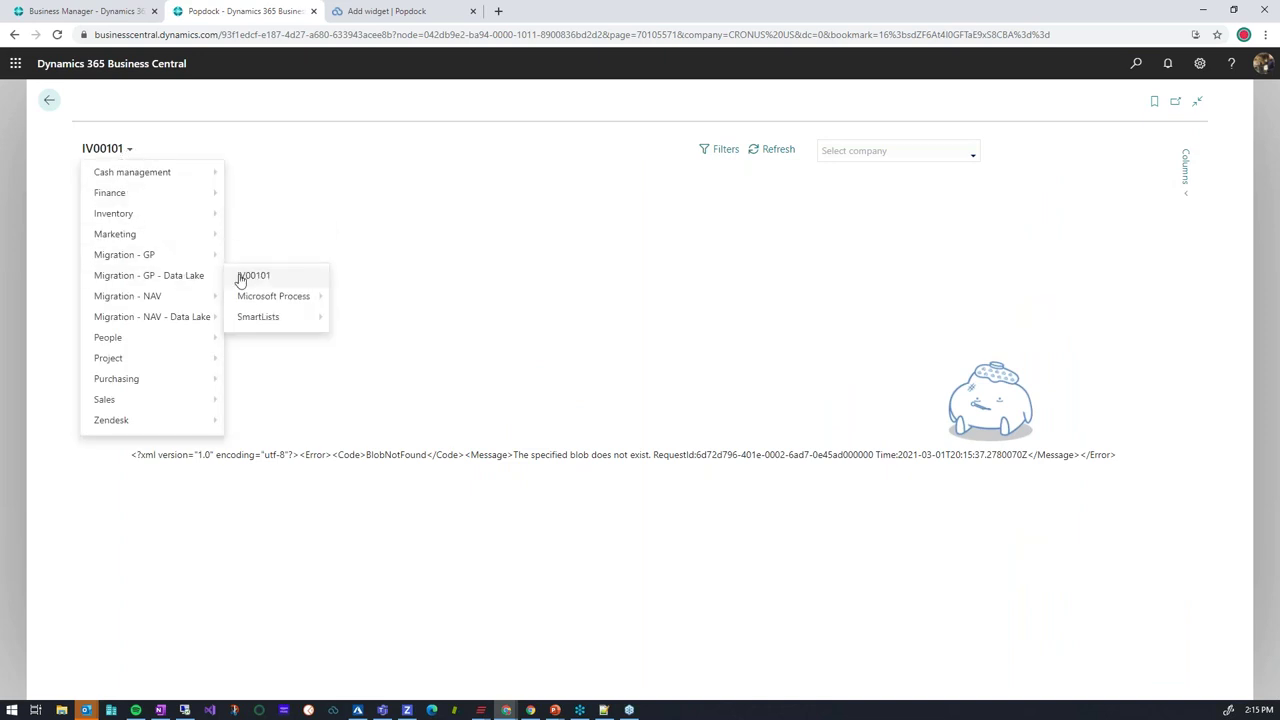
mouse_move(290, 303)
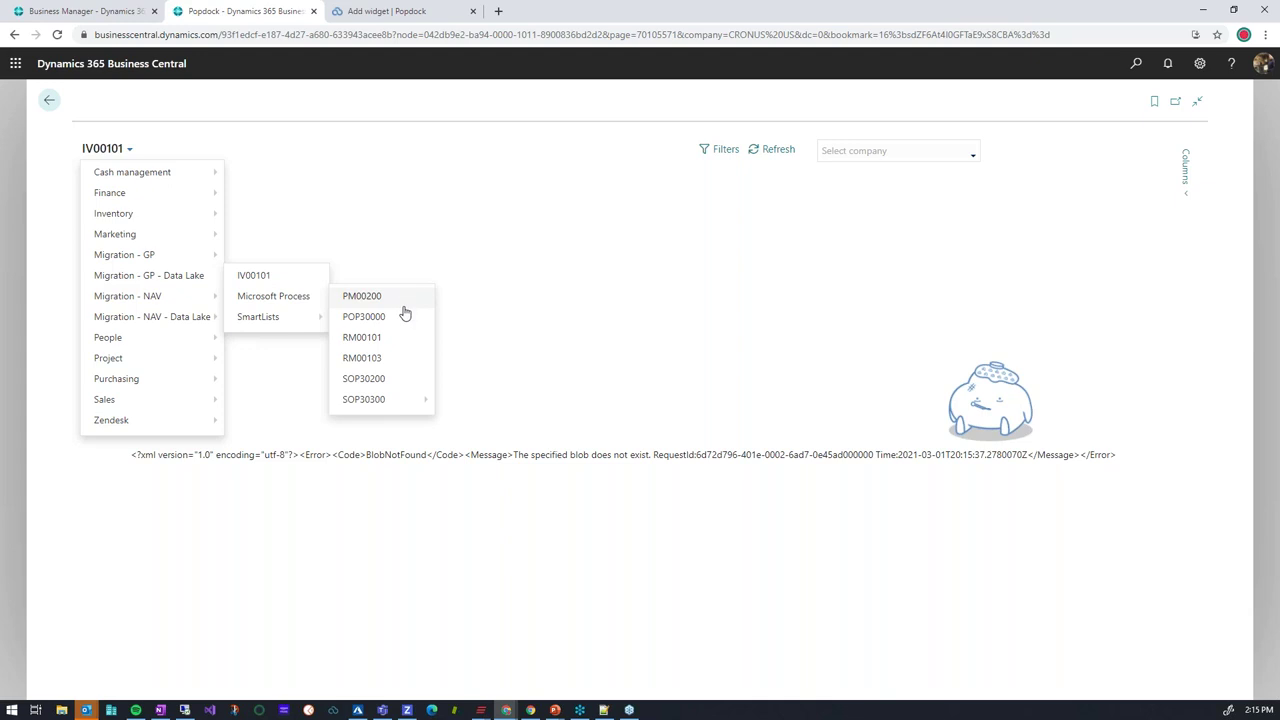
left_click(362, 337)
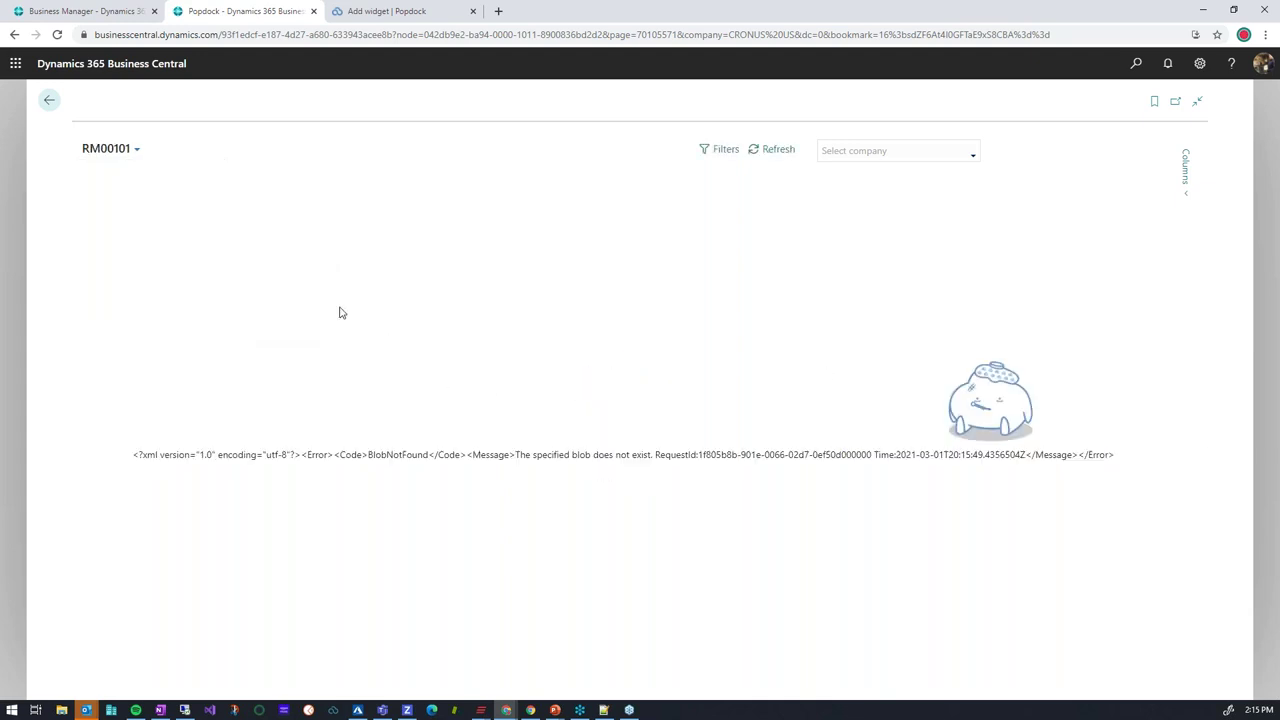
Step: Open the SOP Lines view of SOP30300 in the Microsoft Process group and set its company to GPTWO
left_click(137, 150)
mouse_move(177, 274)
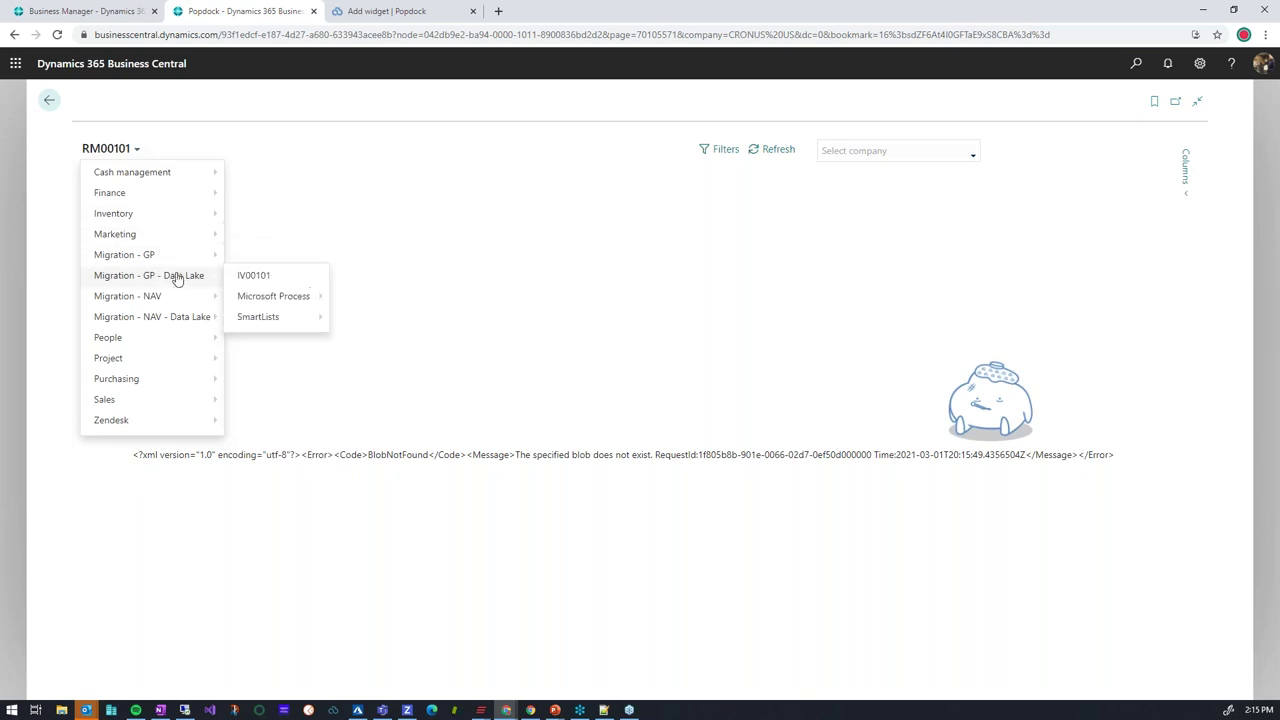
mouse_move(296, 308)
mouse_move(404, 402)
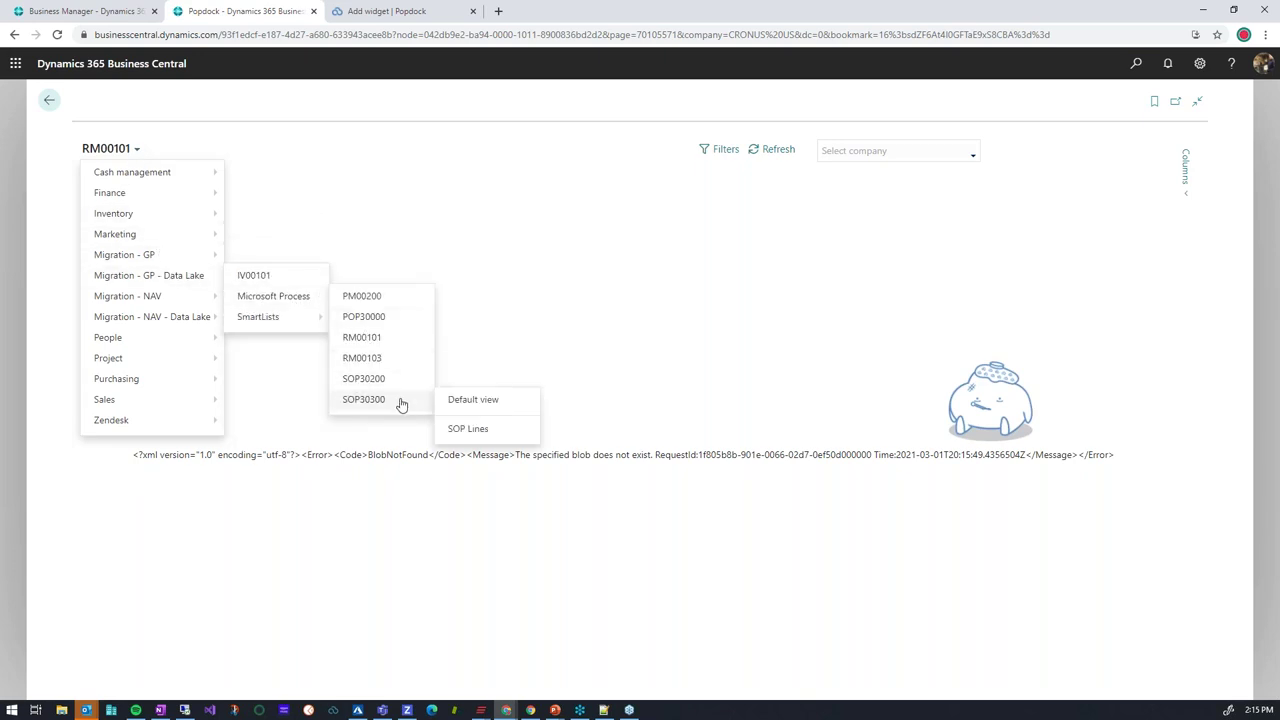
left_click(468, 429)
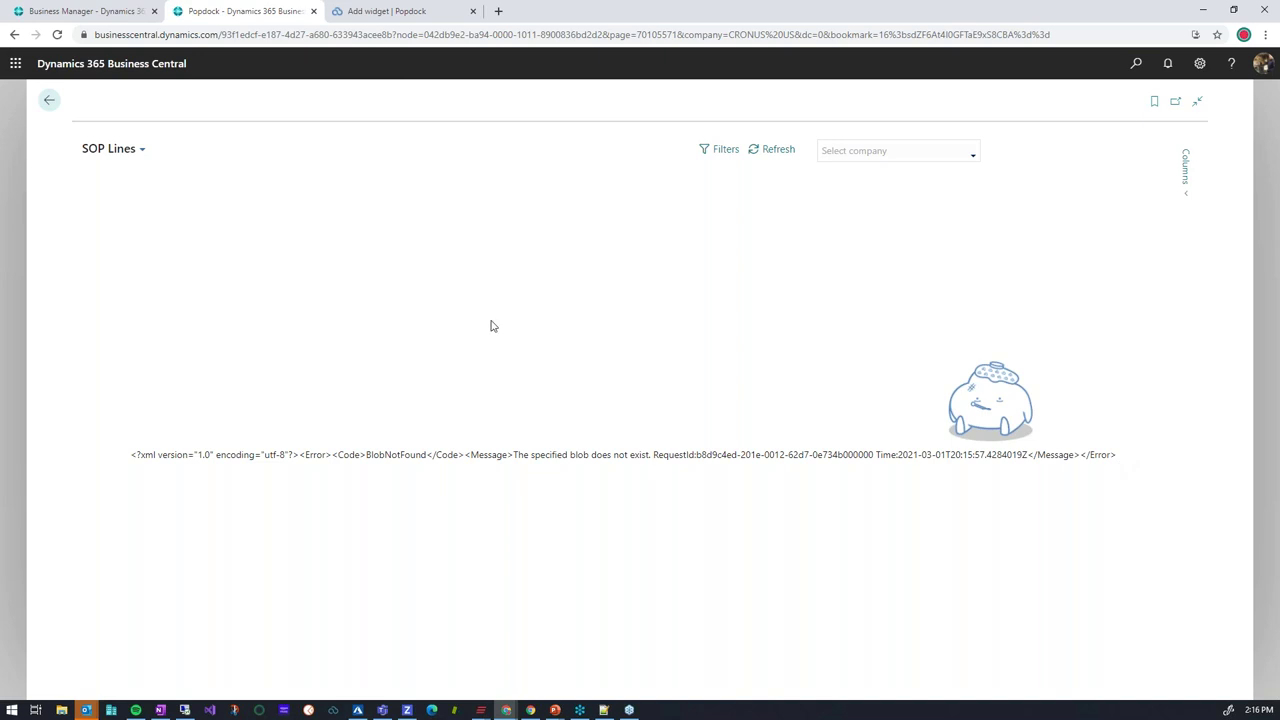
left_click(857, 252)
left_click(749, 251)
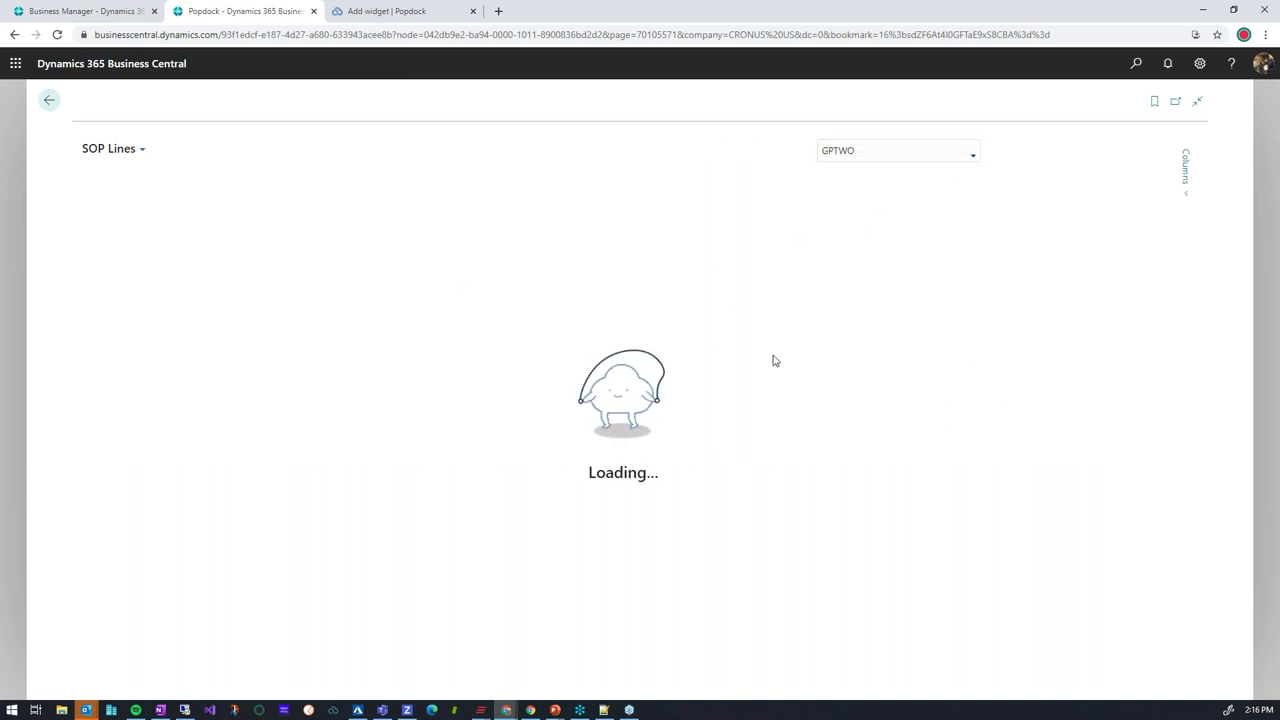
Step: Add GPTRE to the companies shown for SOP Lines, and remove it again to keep only GPTWO
left_click(972, 158)
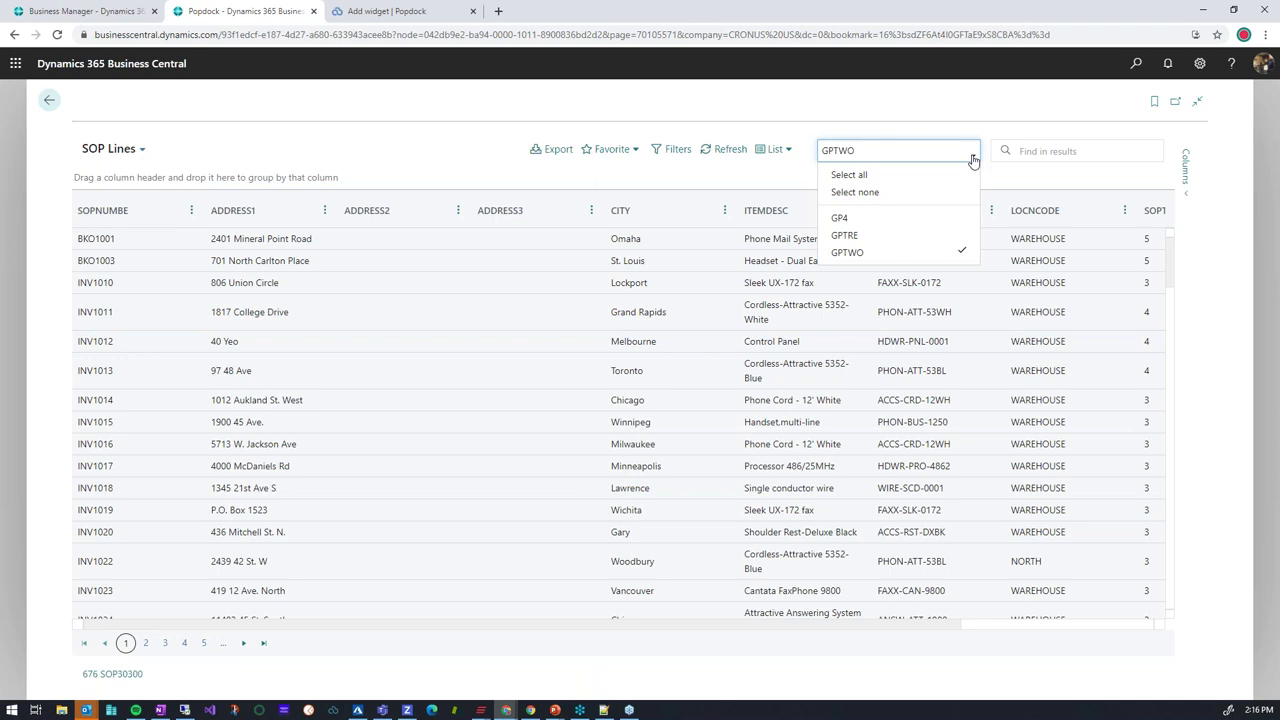
left_click(866, 240)
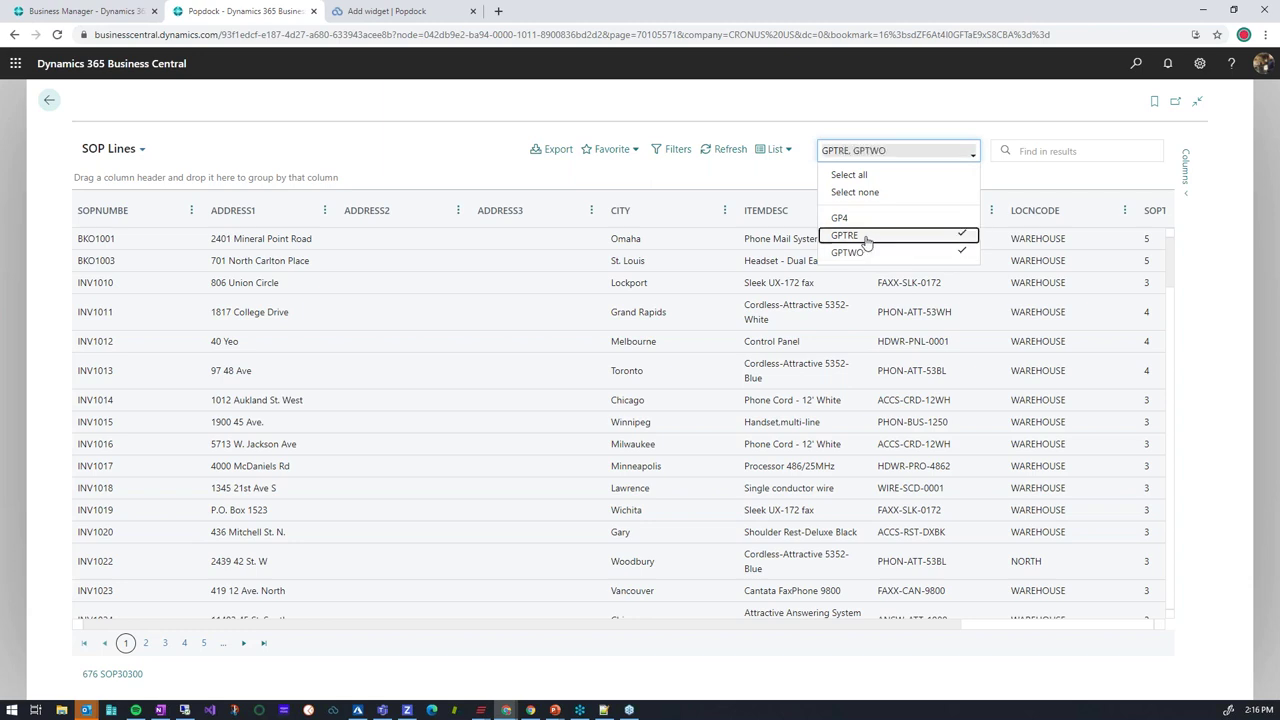
left_click(793, 180)
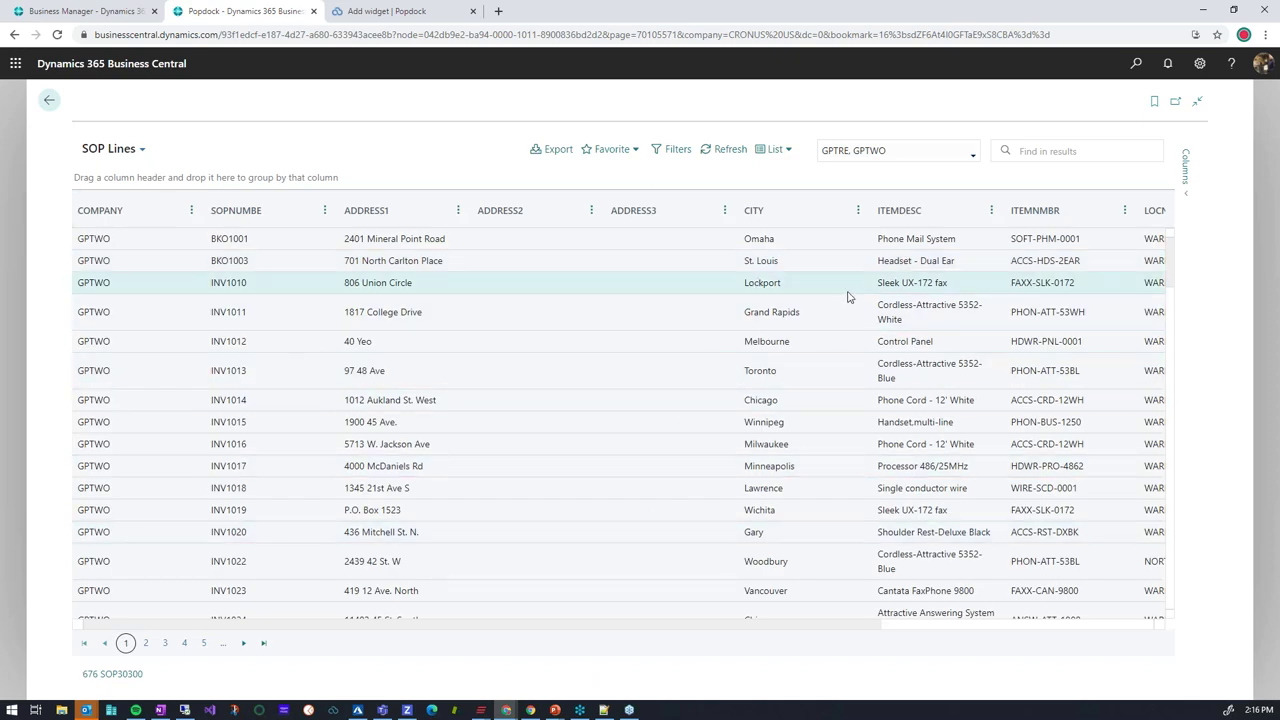
left_click(971, 155)
left_click(920, 240)
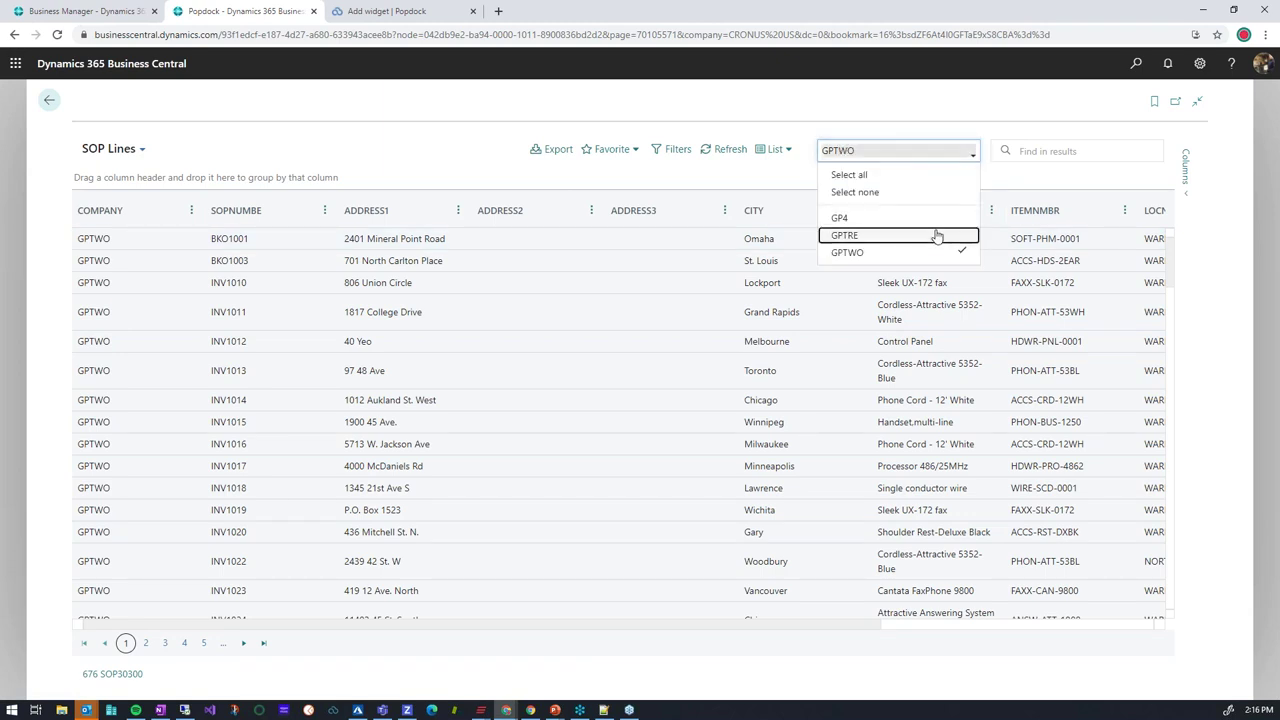
left_click(789, 197)
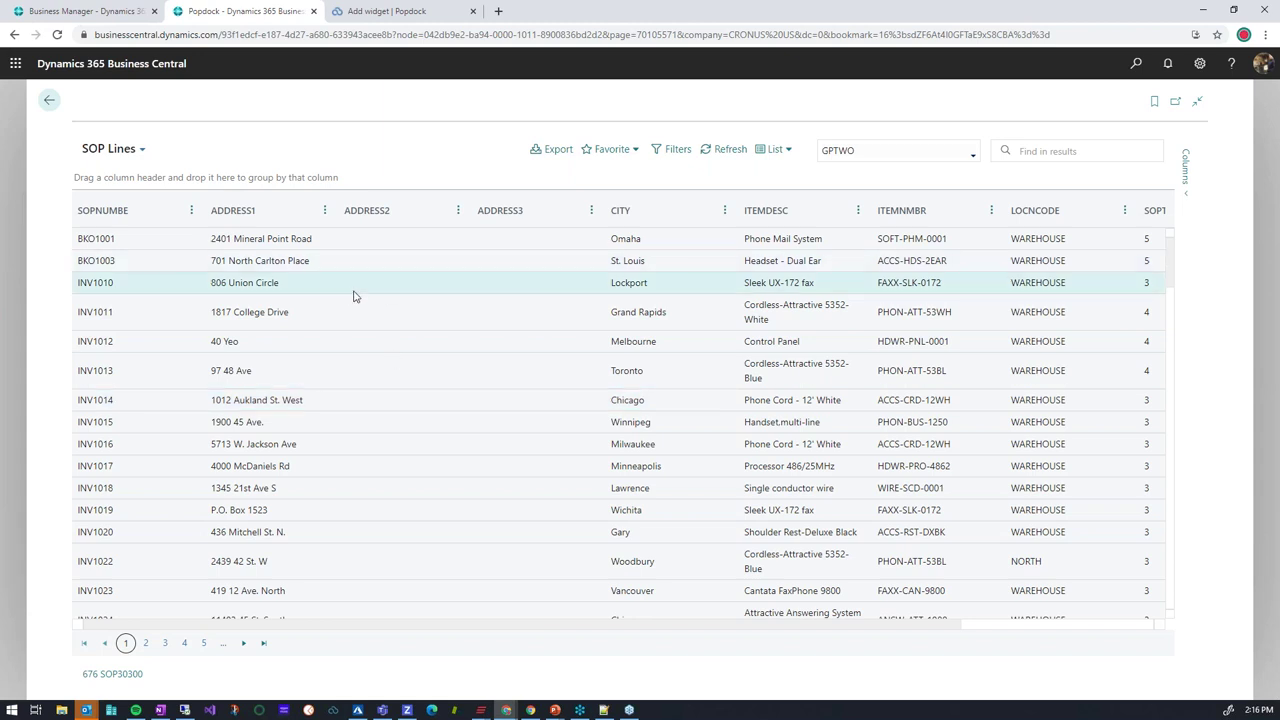
Step: Return to the IV00101 list under Migration - GP - Data Lake with GPTWO as the company
left_click(142, 150)
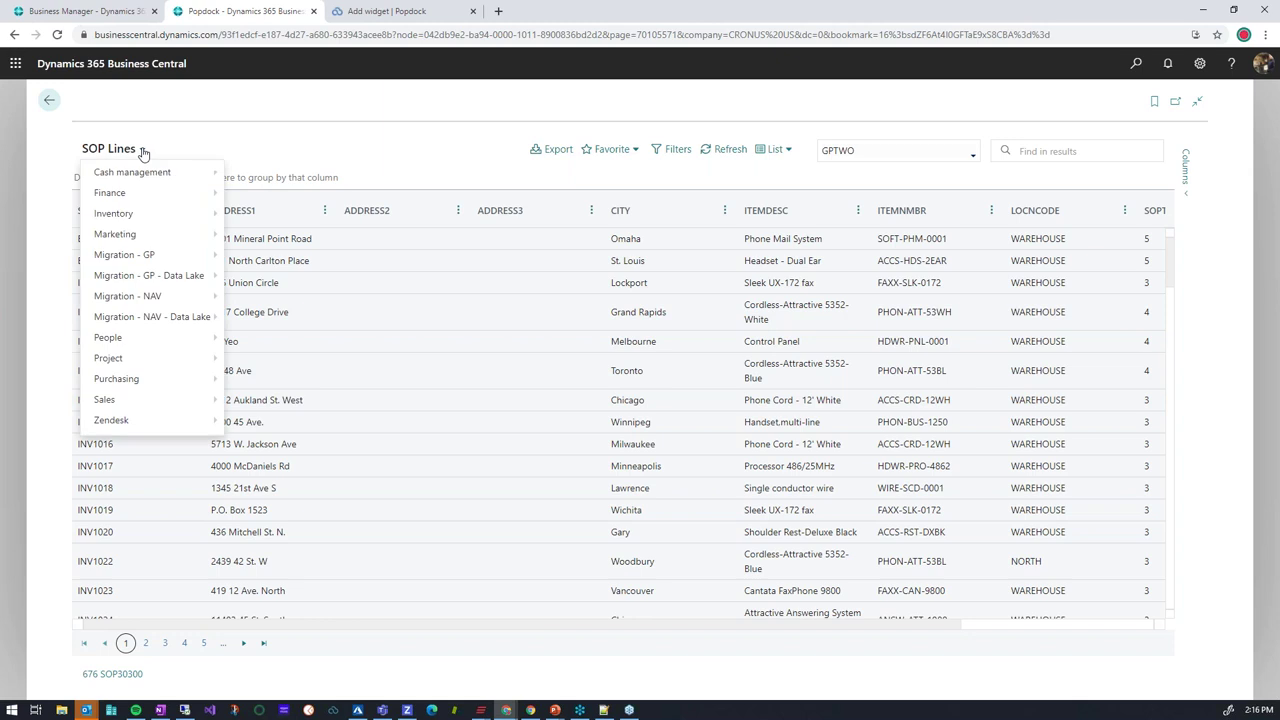
mouse_move(184, 283)
left_click(252, 276)
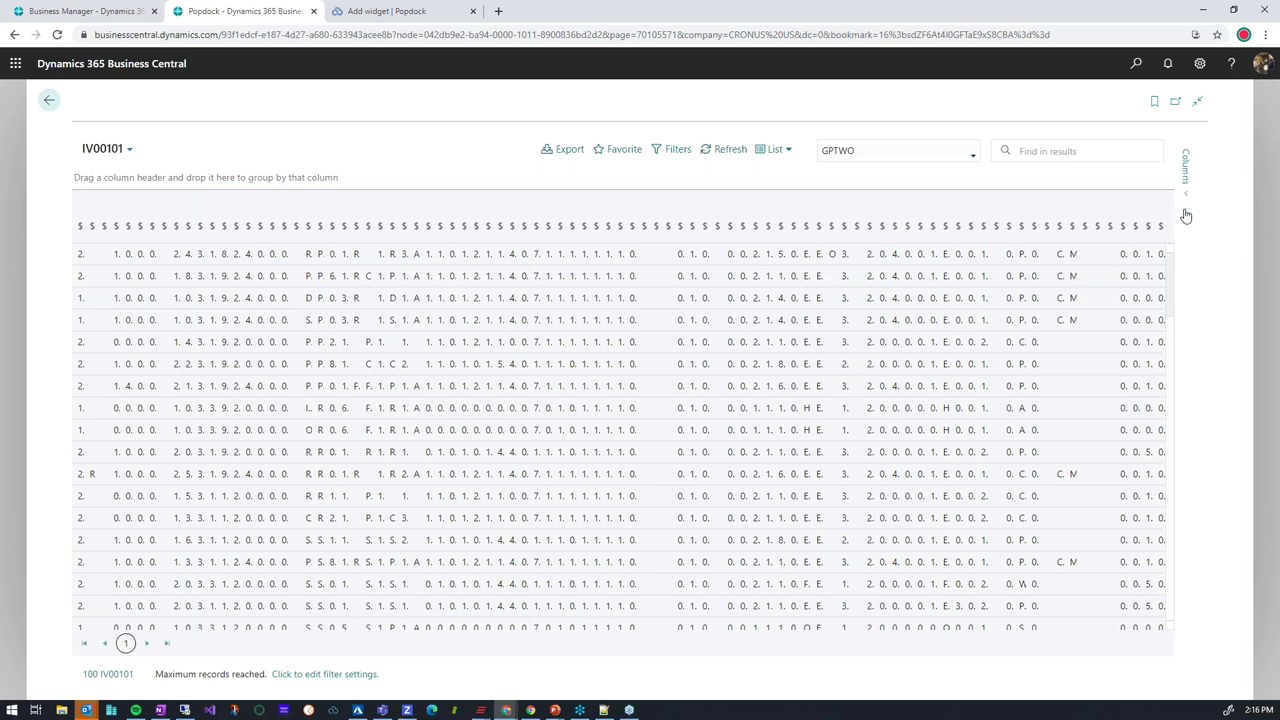
Step: Add the ITEMCODE, ITEMDESC, ITEMNMBR, ITEMSHWT and ITEMTYPE columns to the IV00101 list and close the column chooser
left_click(1185, 175)
scroll(1093, 470, "down", 2)
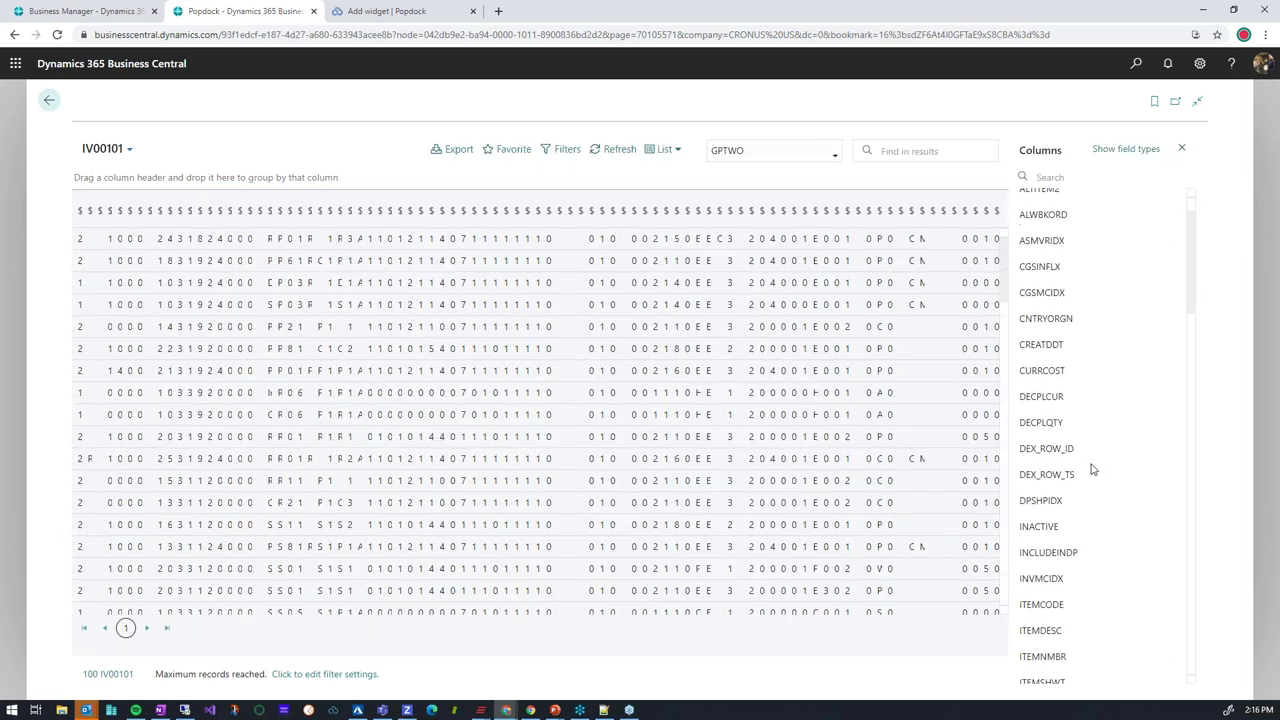
scroll(1084, 540, "down", 1)
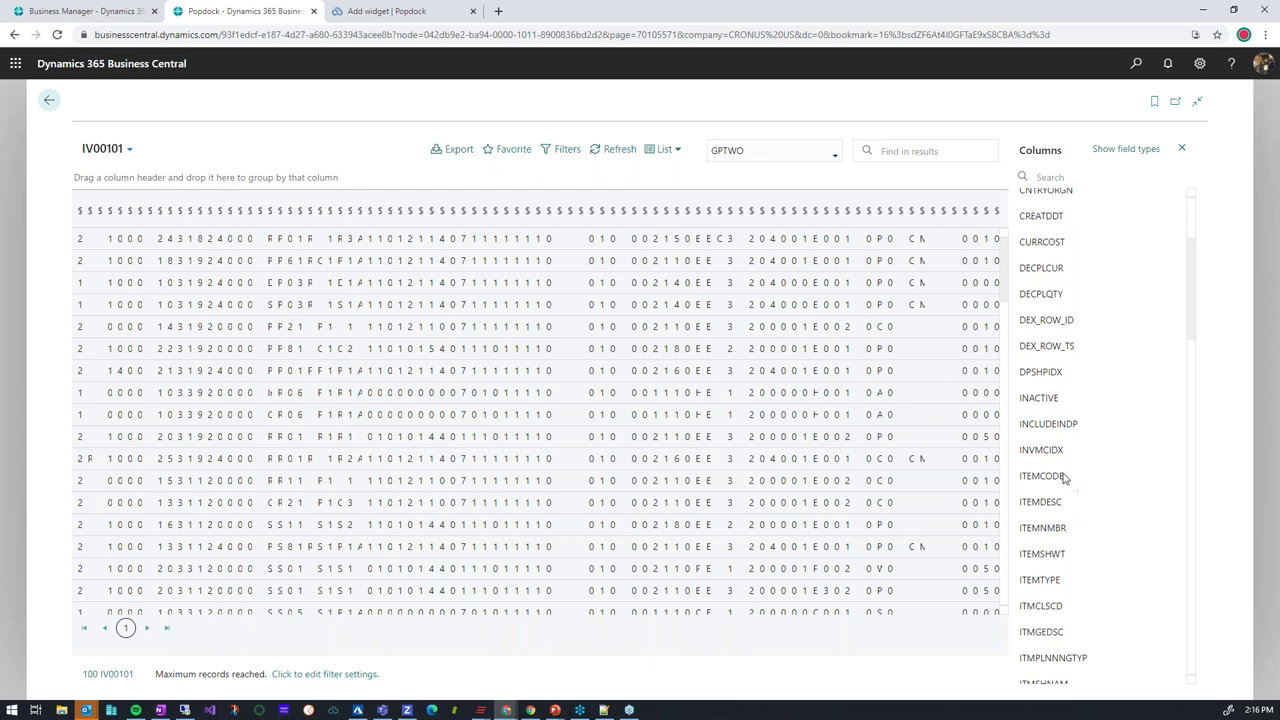
left_click(1066, 478)
left_click(1060, 505)
left_click(1060, 530)
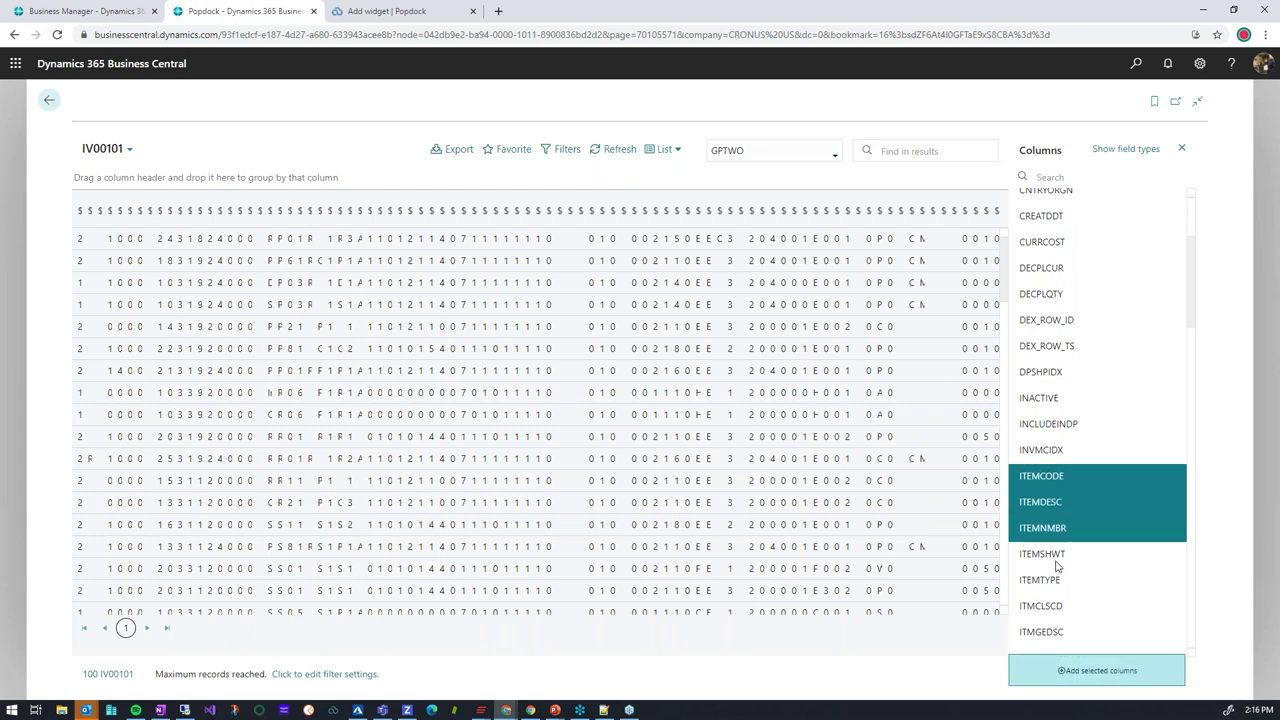
left_click(1056, 556)
left_click(1056, 582)
left_click(1076, 670)
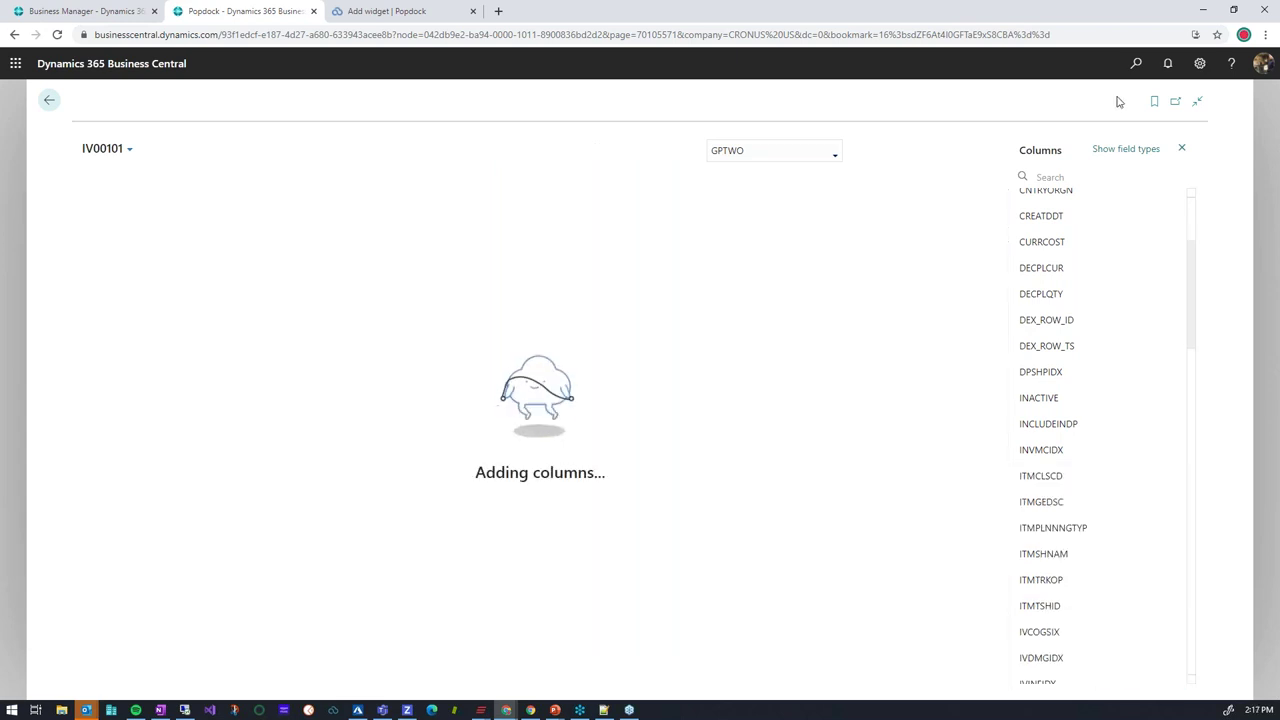
left_click(1181, 151)
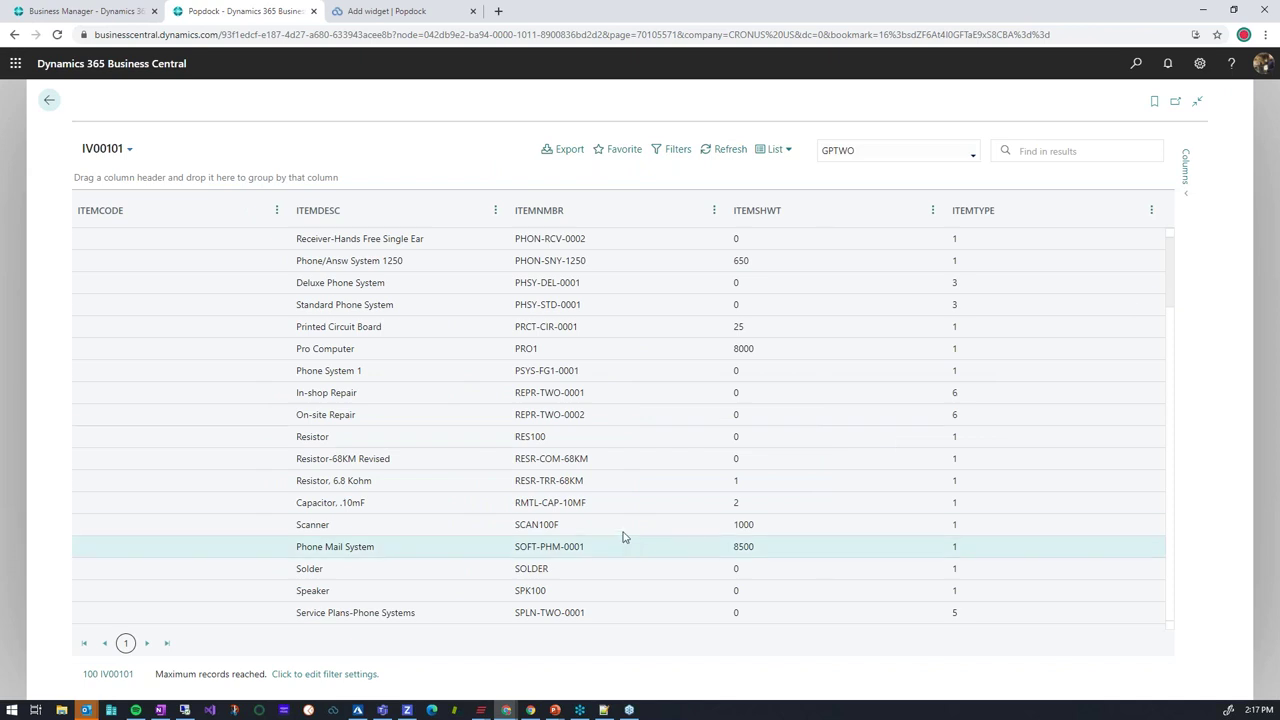
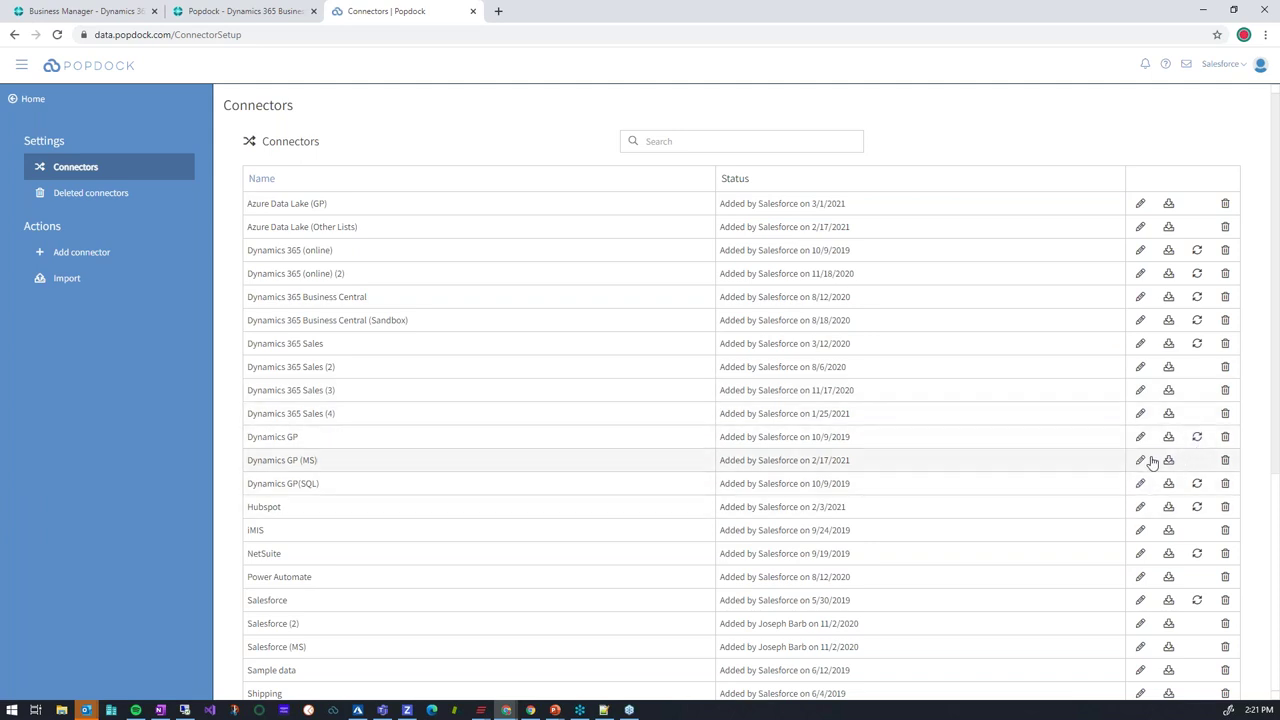
Step: Open the Dynamics GP connector for editing and look through its available lists and their groups
left_click(1141, 460)
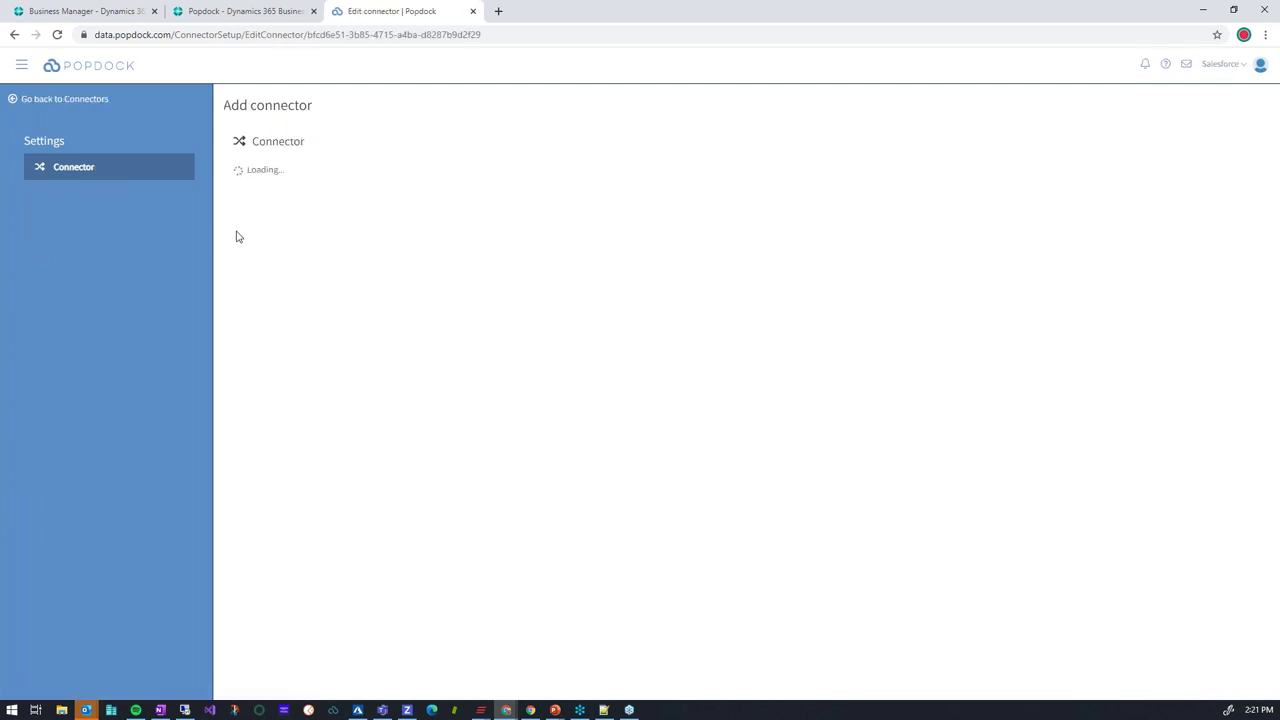
left_click(43, 100)
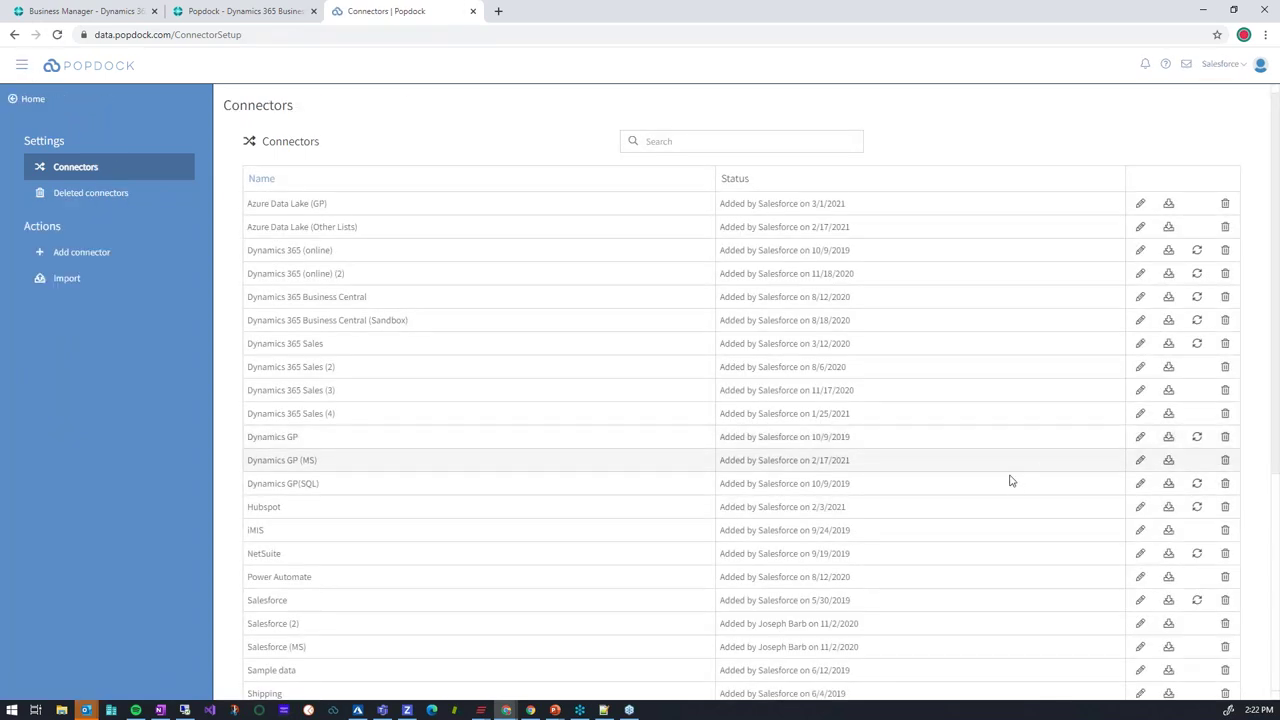
left_click(1140, 437)
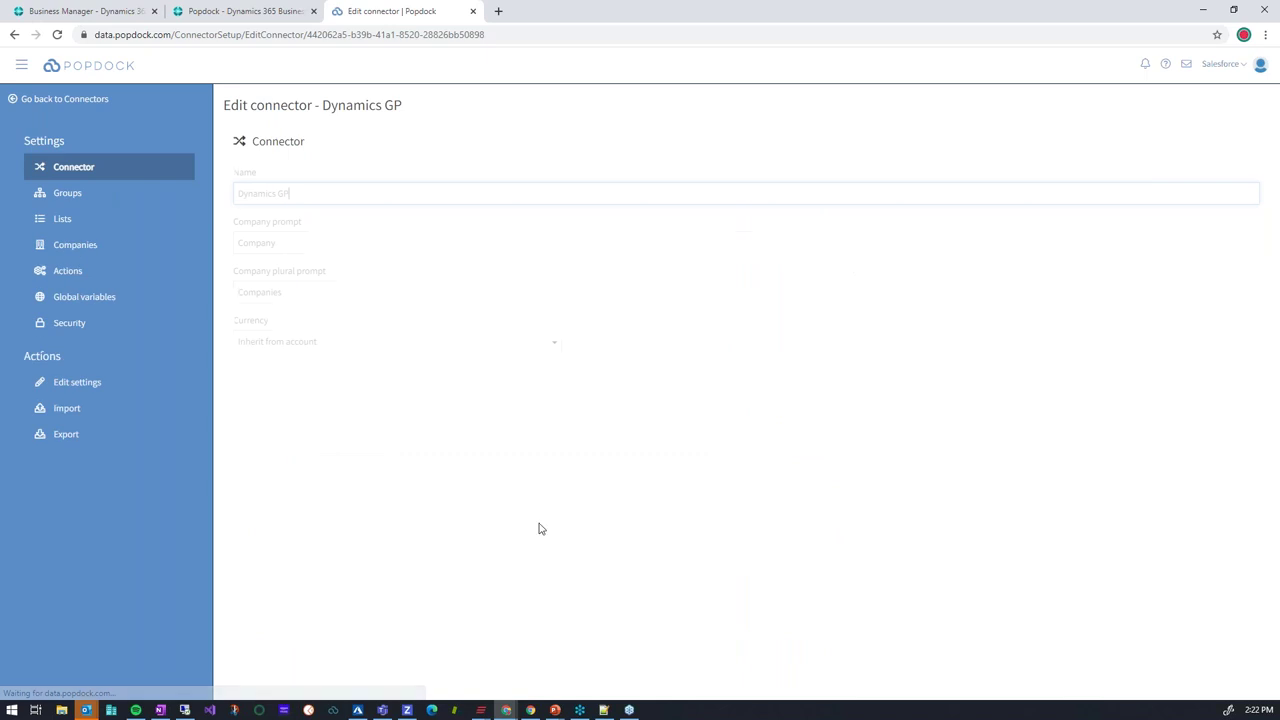
left_click(80, 223)
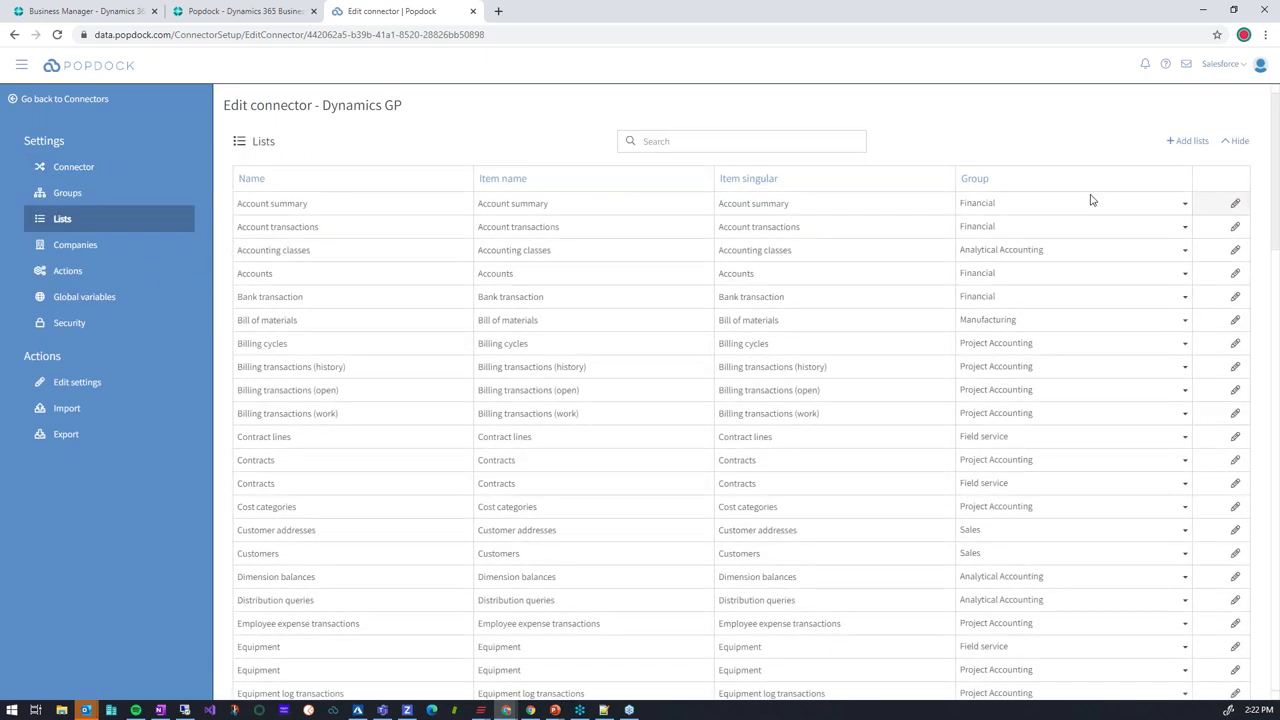
scroll(914, 317, "down", 20)
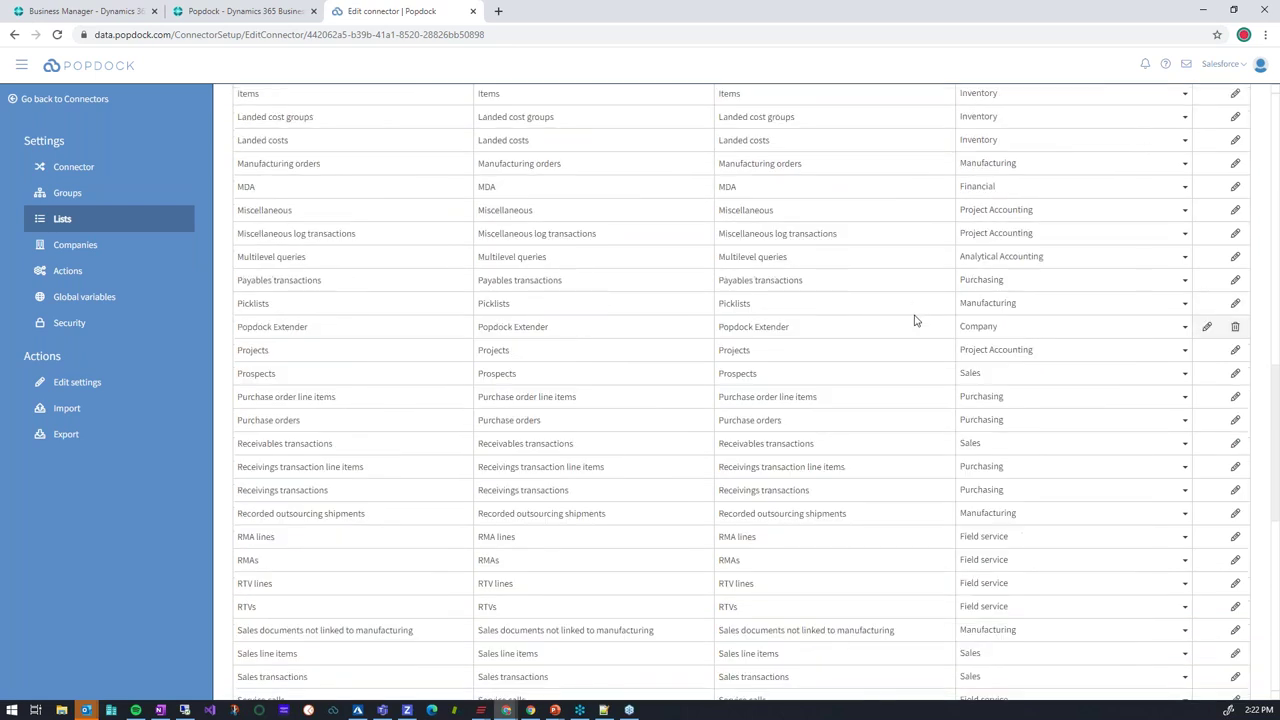
scroll(914, 313, "up", 20)
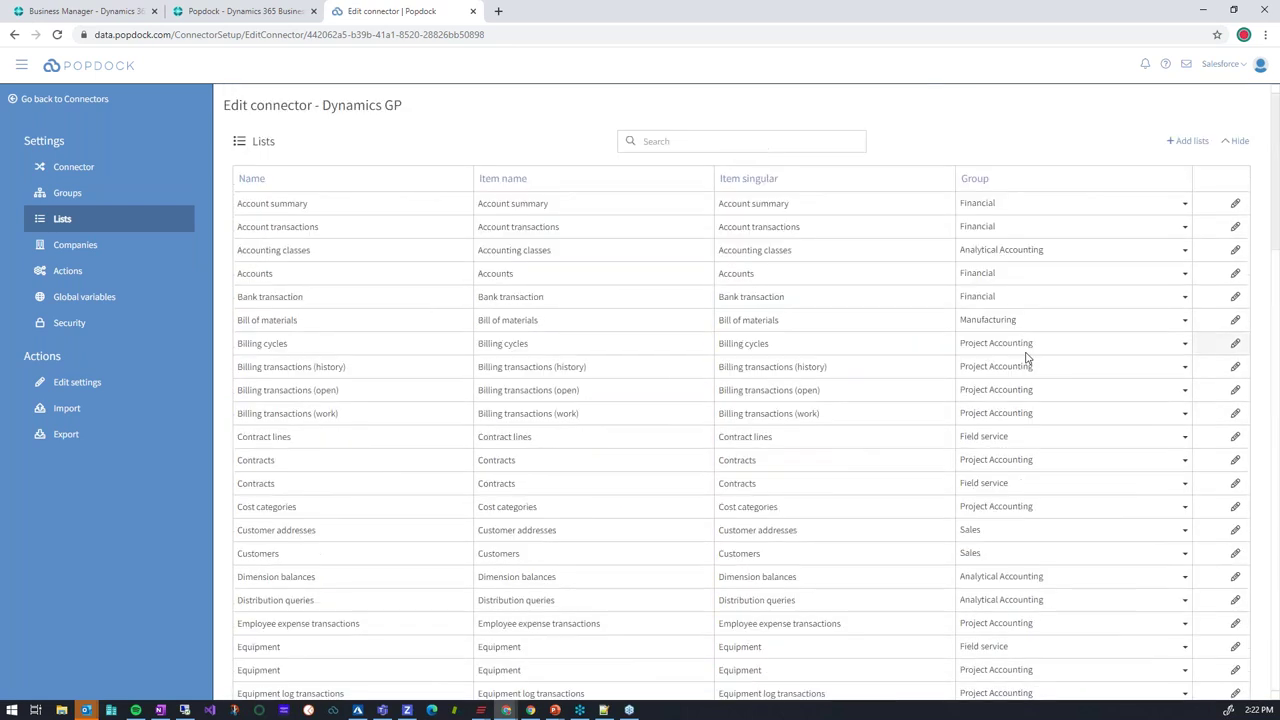
Step: Review the Extender, SmartList Builder, SmartList Designer and Tables and views sources for adding lists, and close without adding any
left_click(1188, 141)
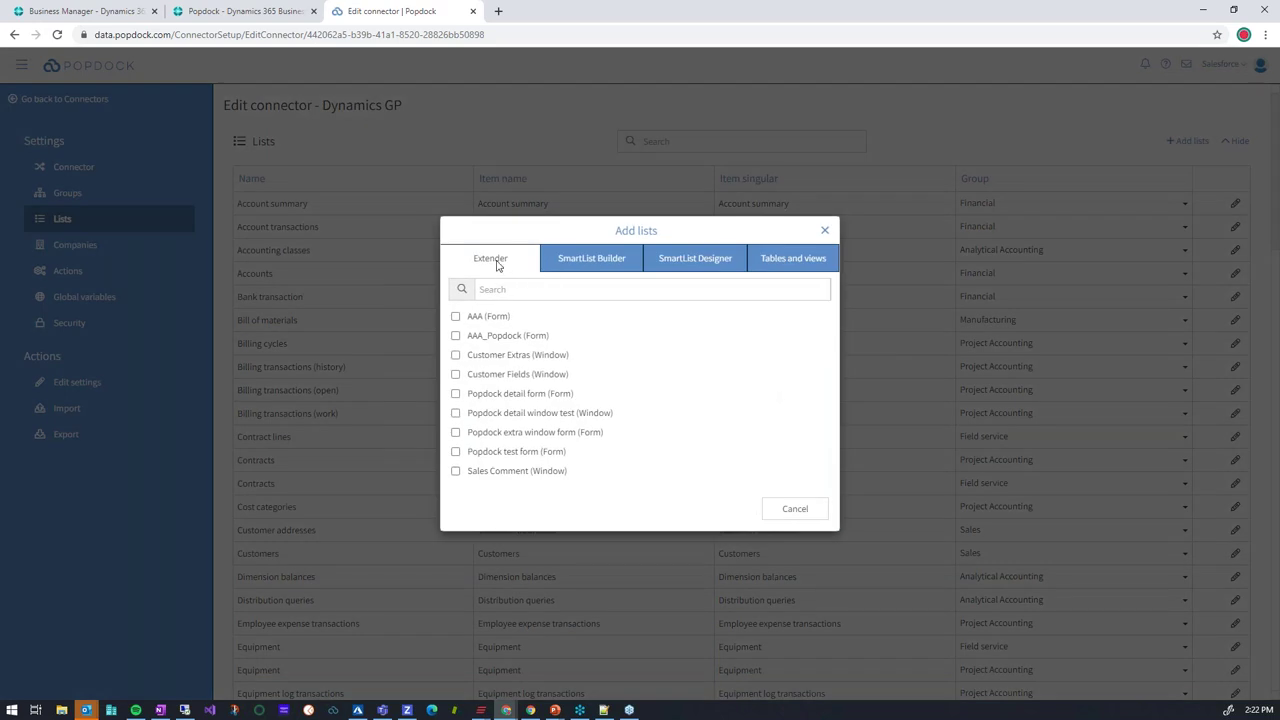
left_click(588, 258)
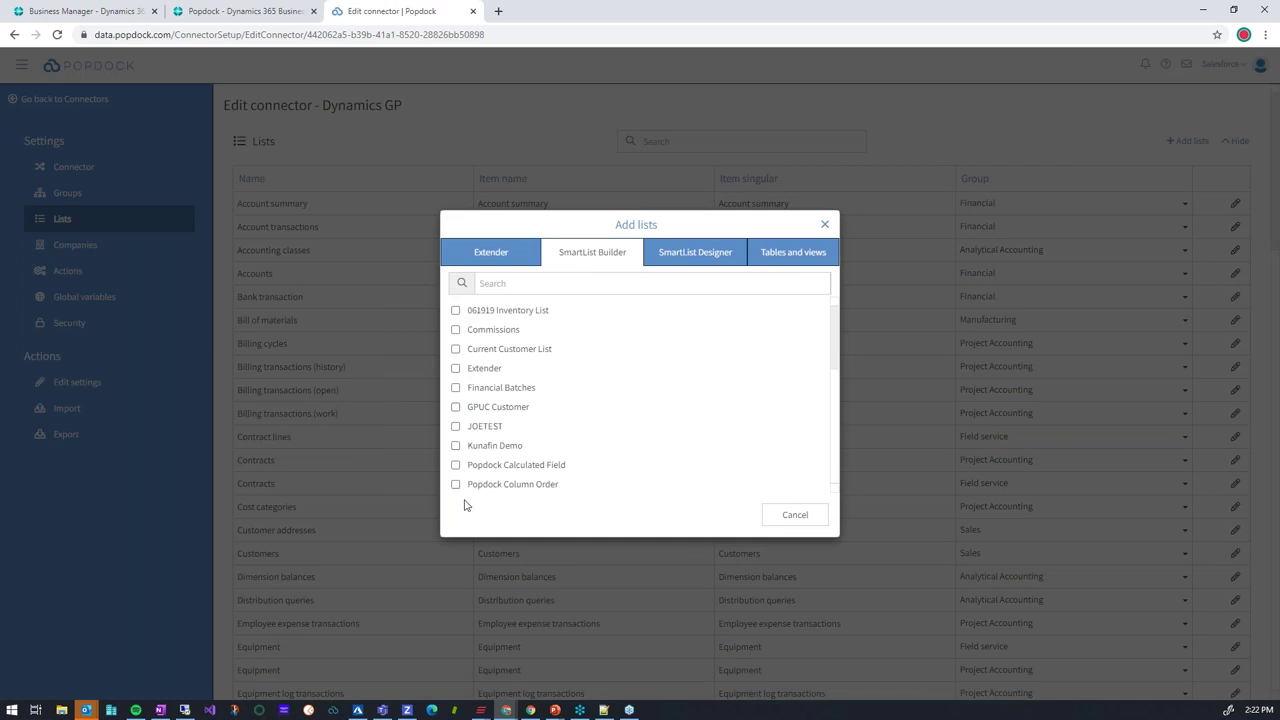
left_click(701, 260)
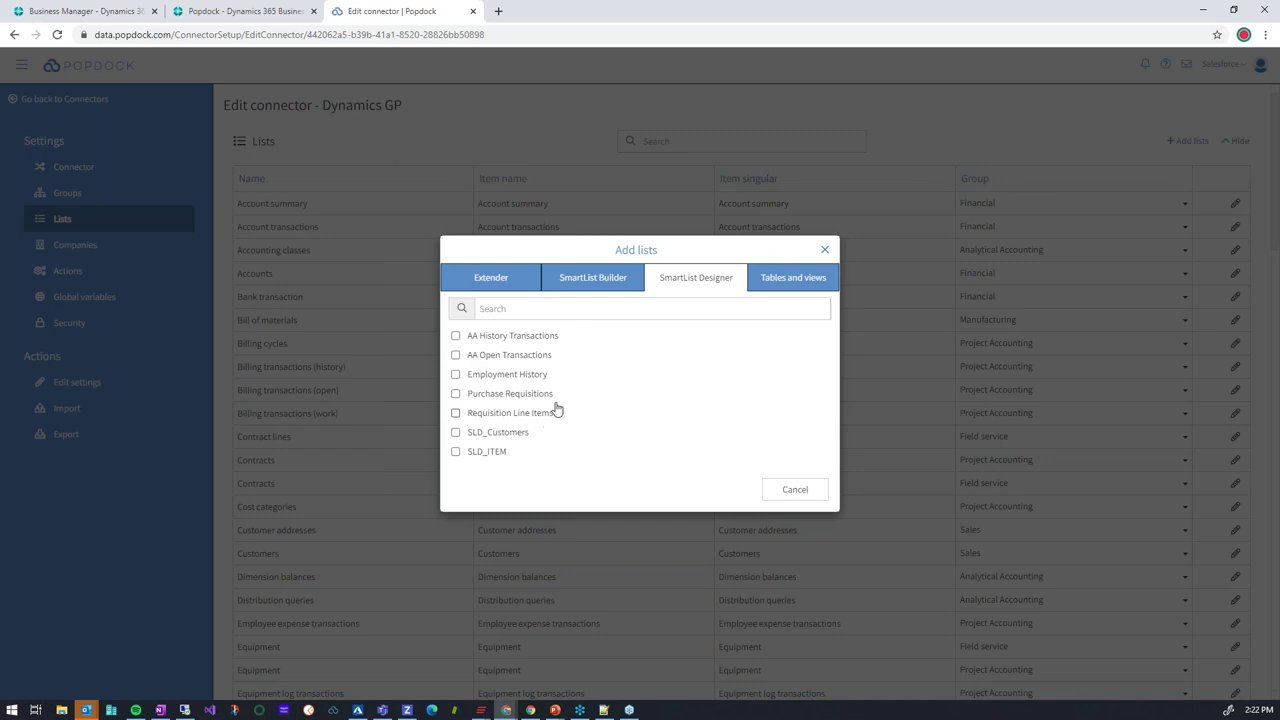
left_click(790, 284)
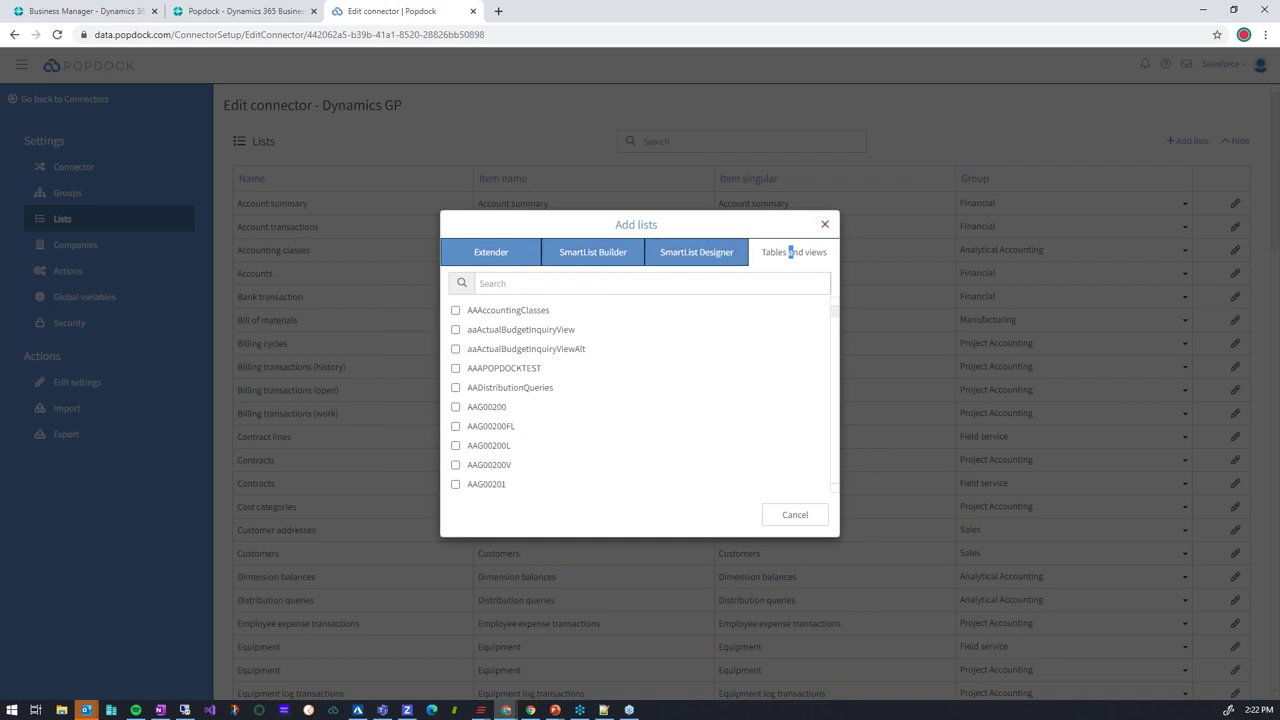
left_click(825, 225)
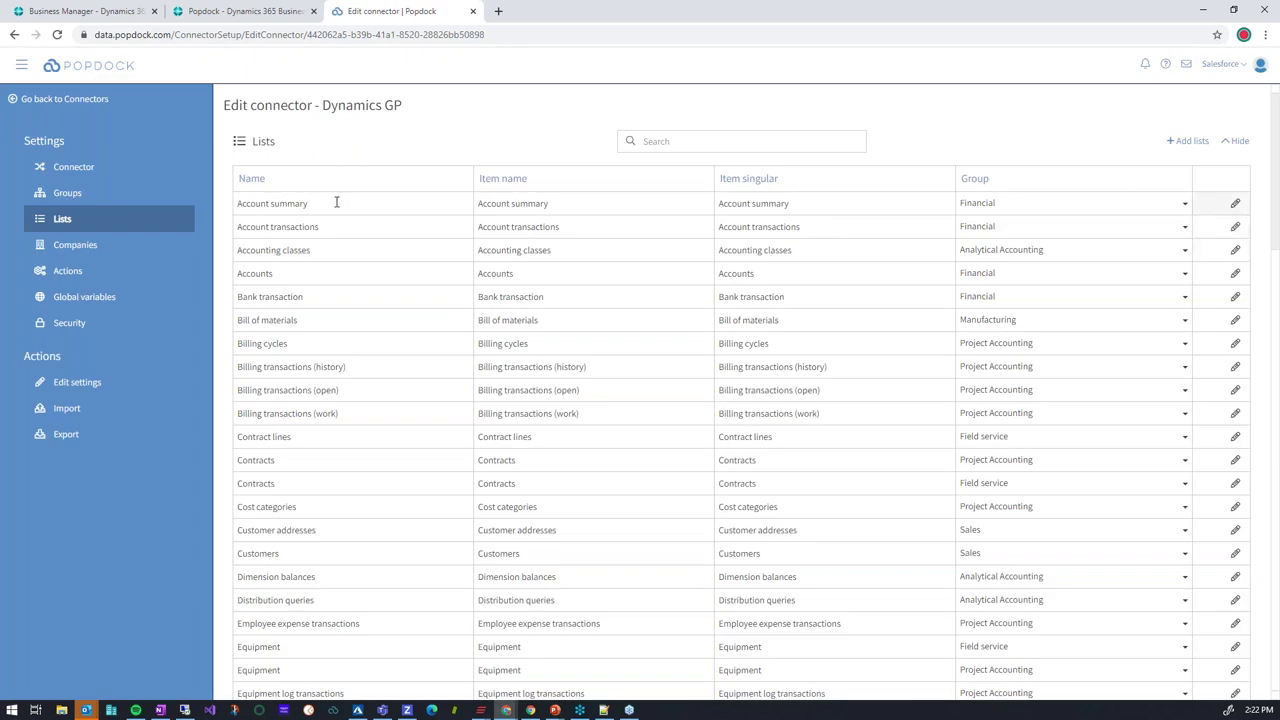
Step: Return to the Popdock home page and view the Account Transactions-Favorite list
left_click(110, 69)
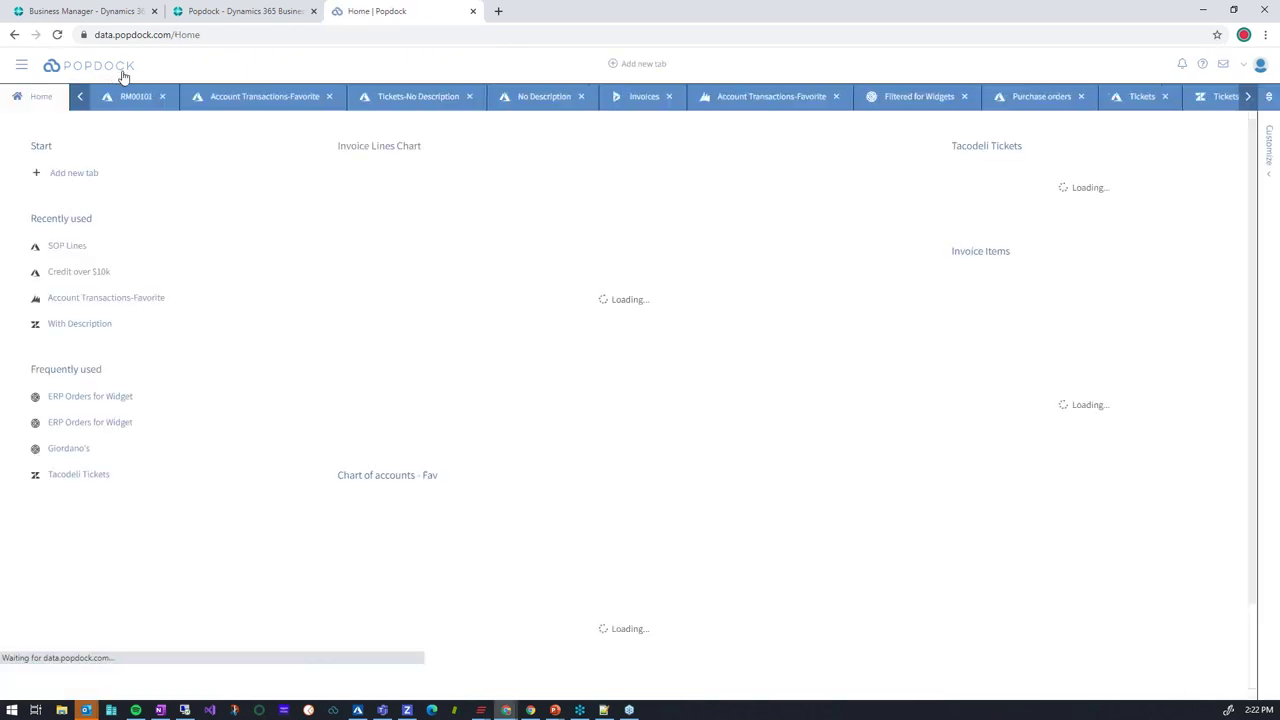
left_click(766, 100)
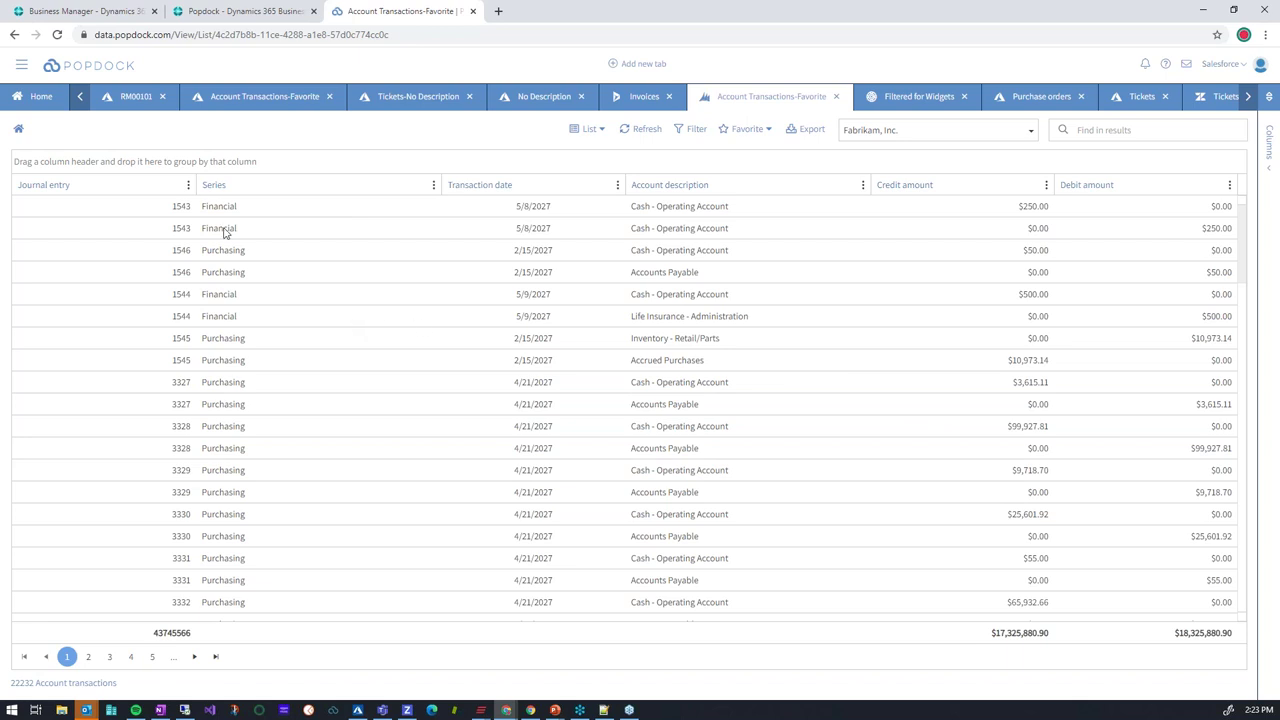
Step: Open the Azure Data Lake (Other Lists) connector from the connector settings and view its lists
left_click(22, 68)
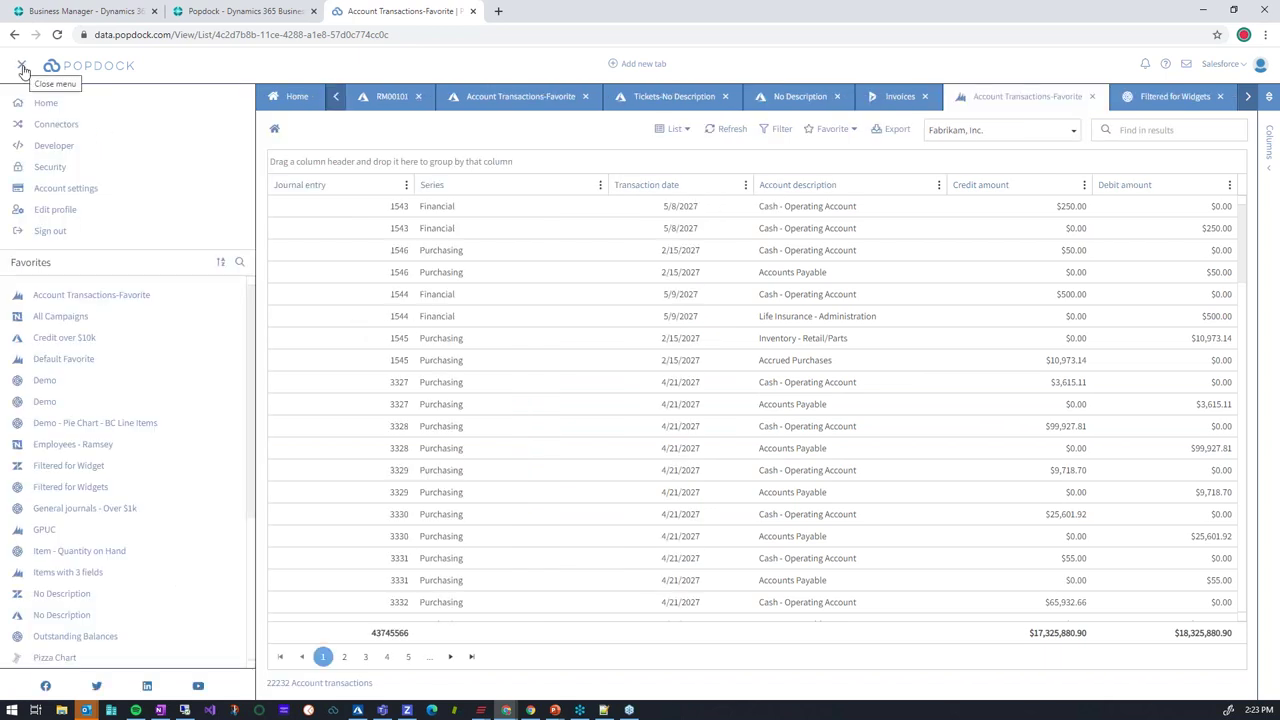
left_click(56, 128)
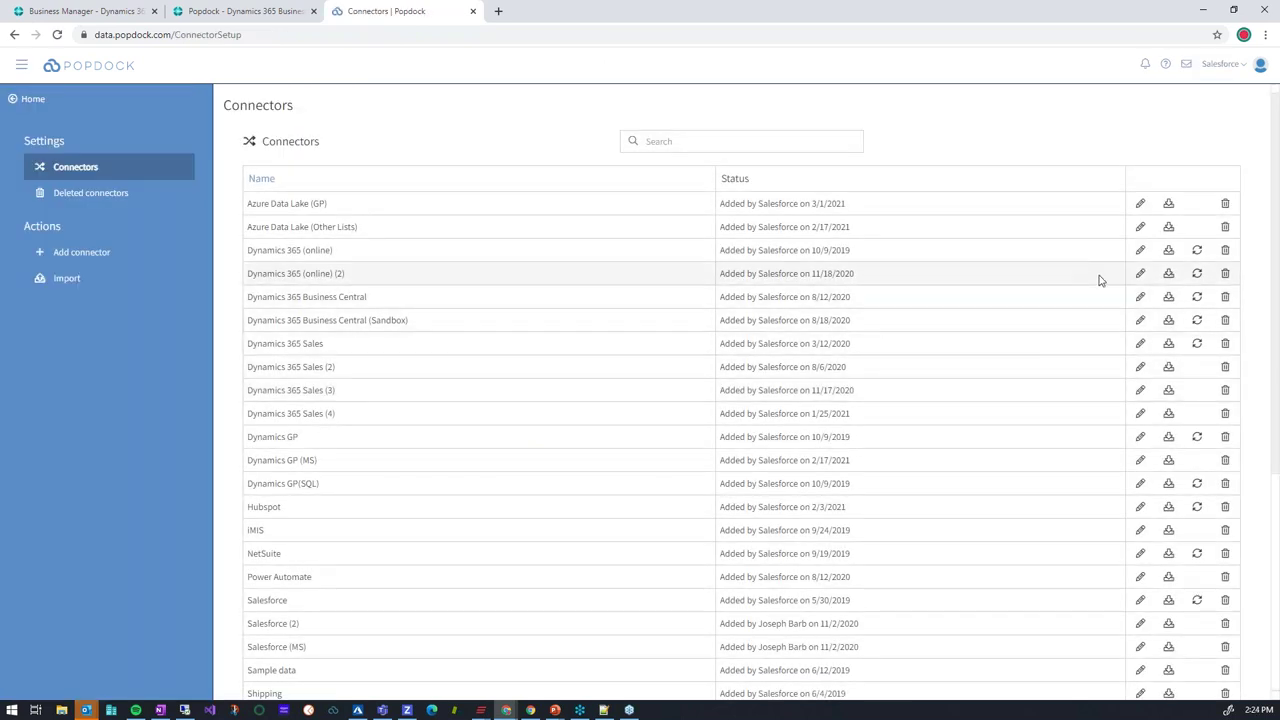
left_click(1140, 229)
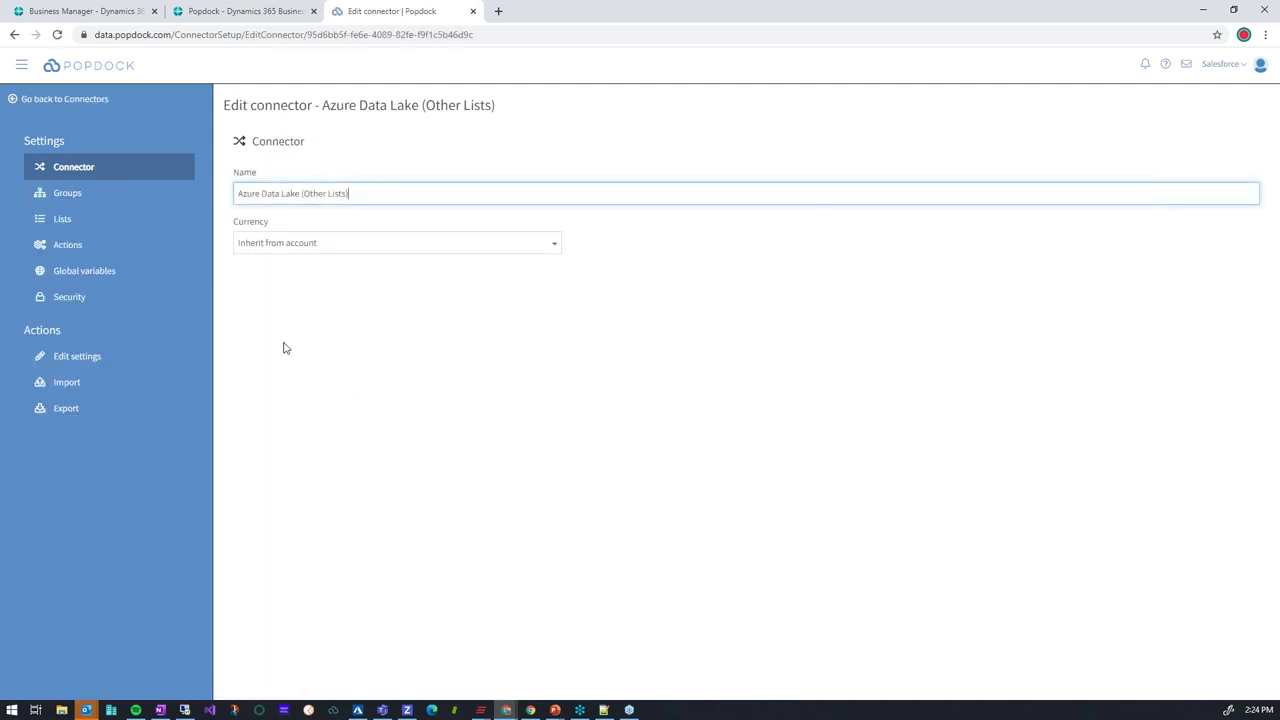
left_click(78, 230)
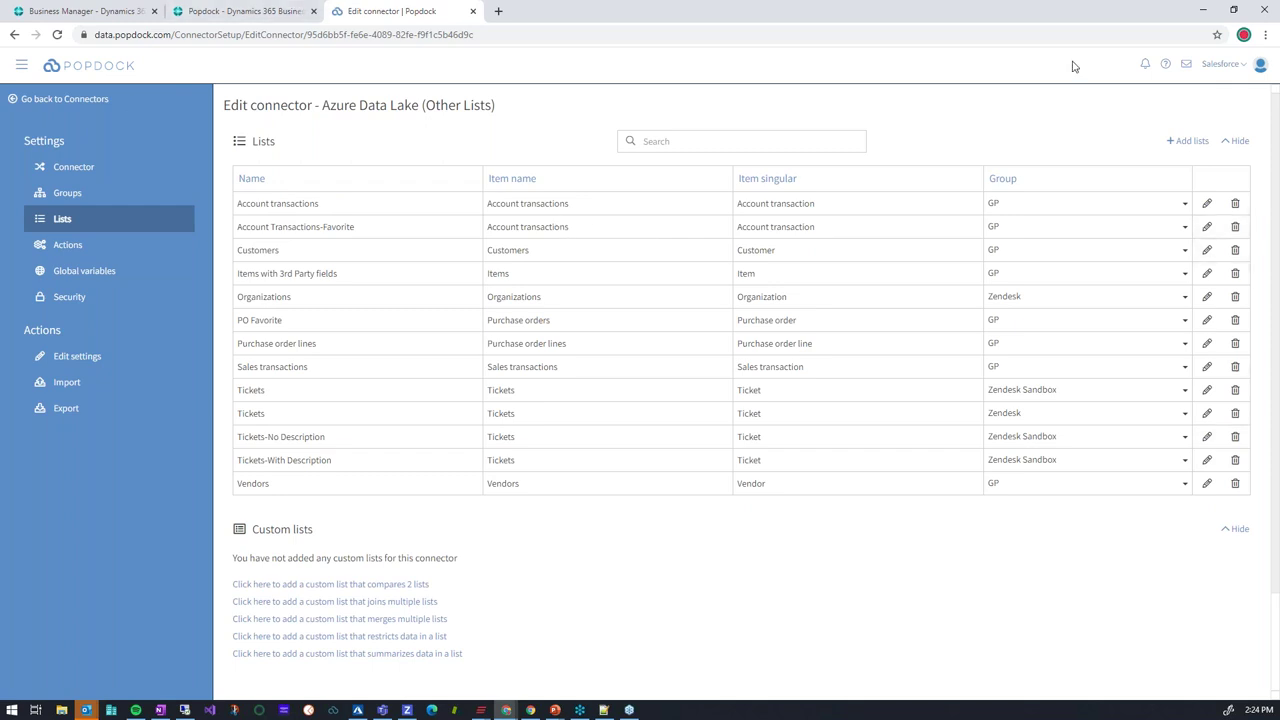
Step: Sign out of Popdock and log back in through login.popdock.com/?eqa=true with the saved credentials
left_click(1245, 68)
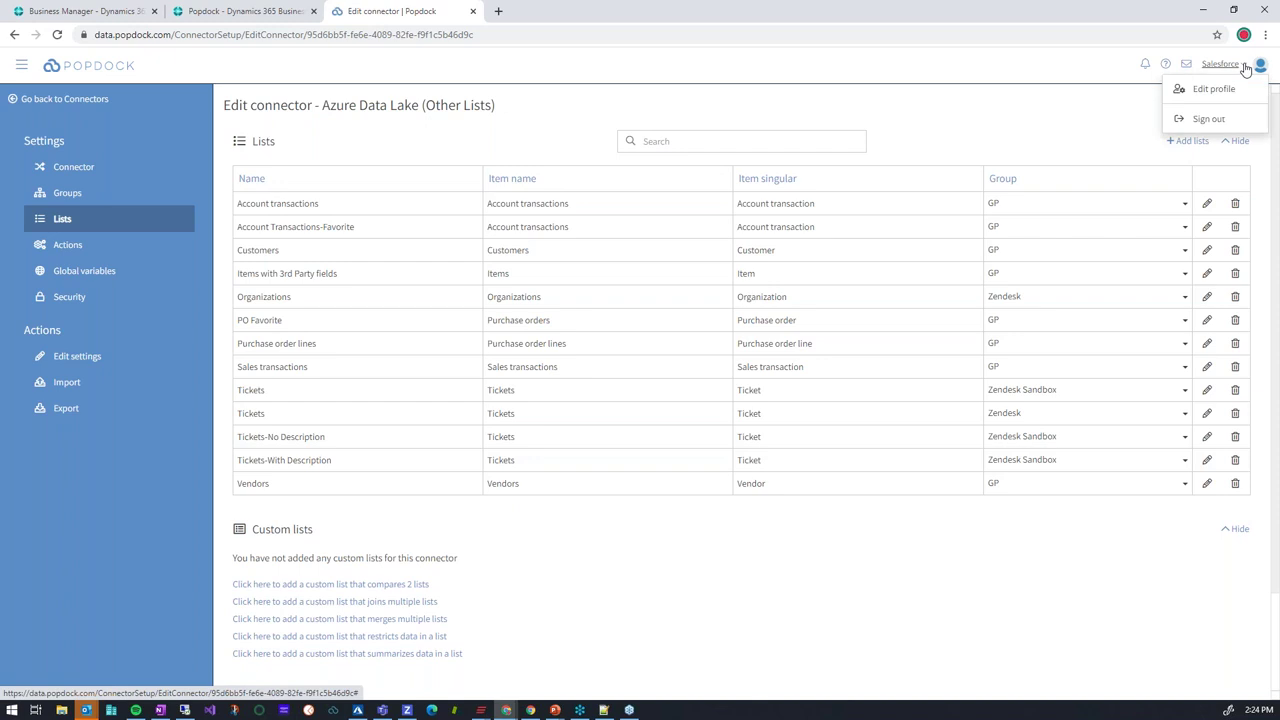
left_click(1210, 121)
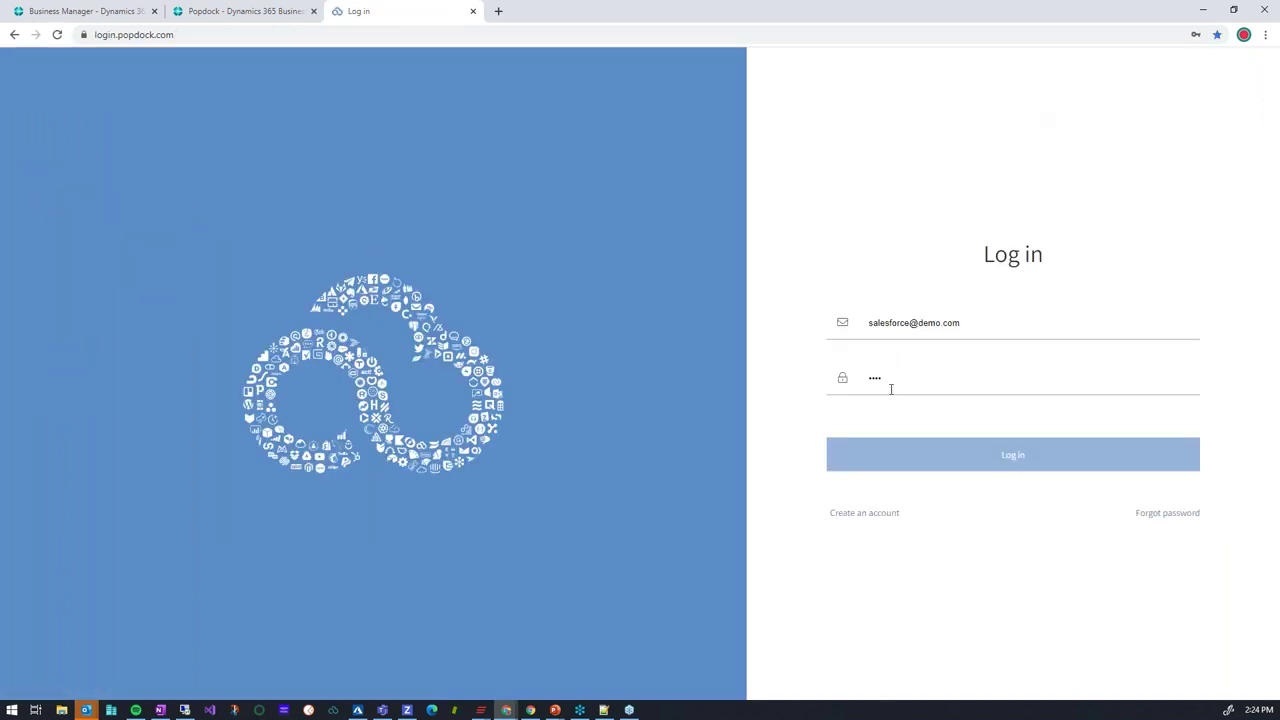
left_click(221, 31)
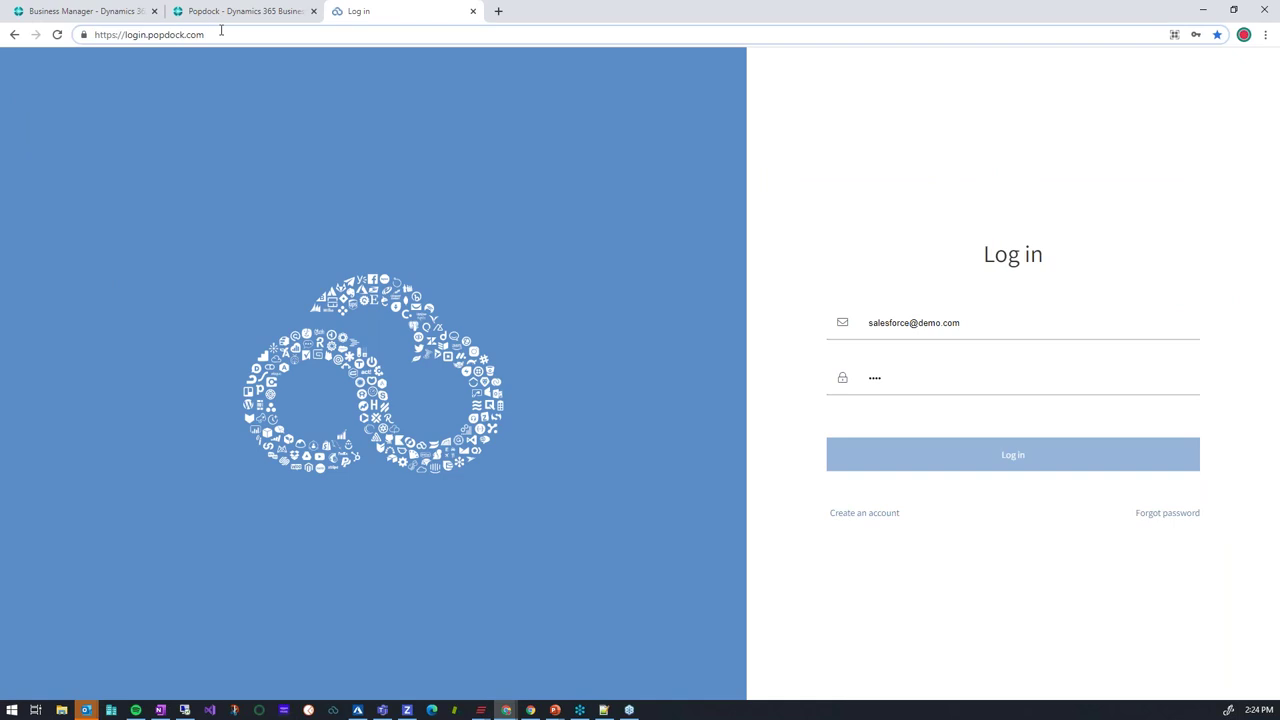
type("?")
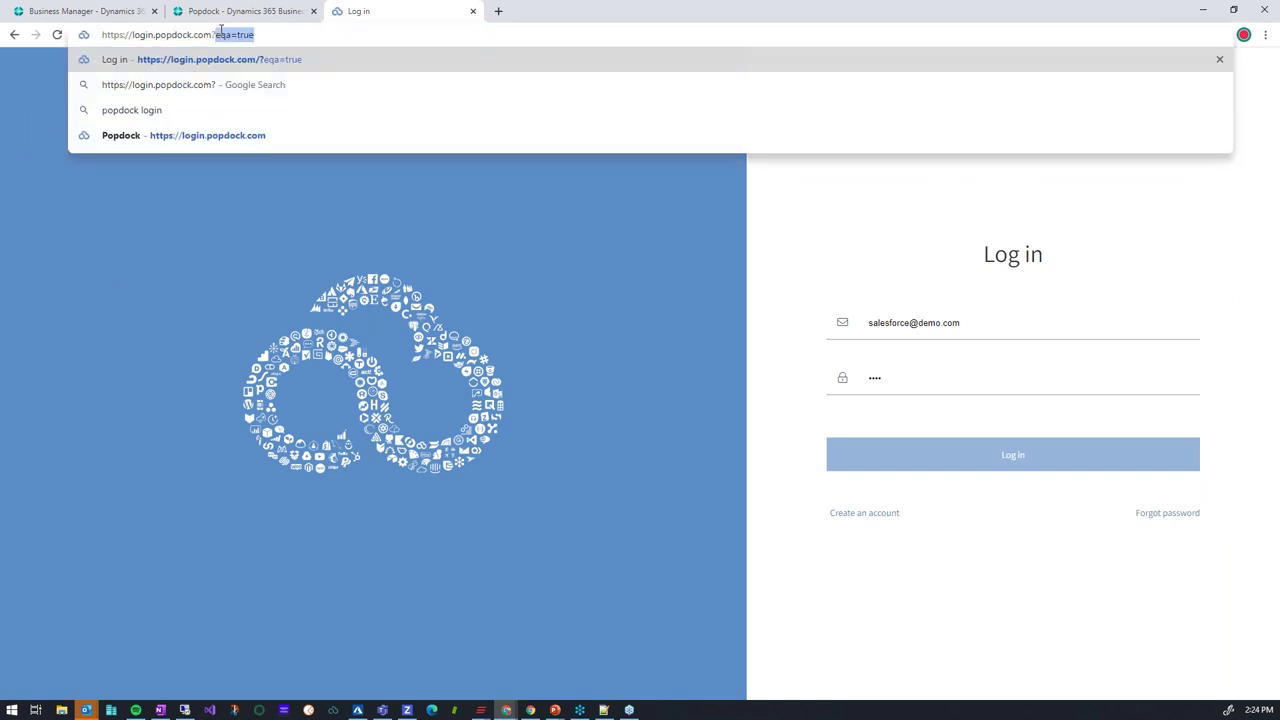
key("Return")
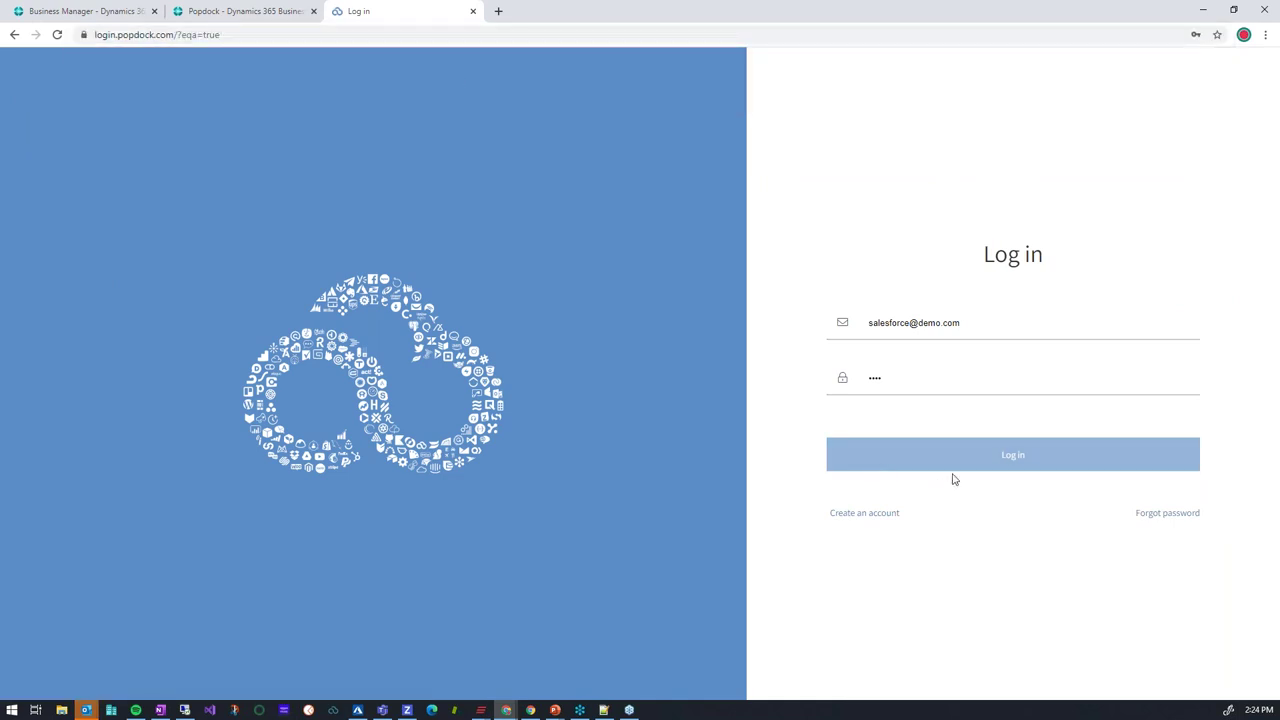
left_click(956, 458)
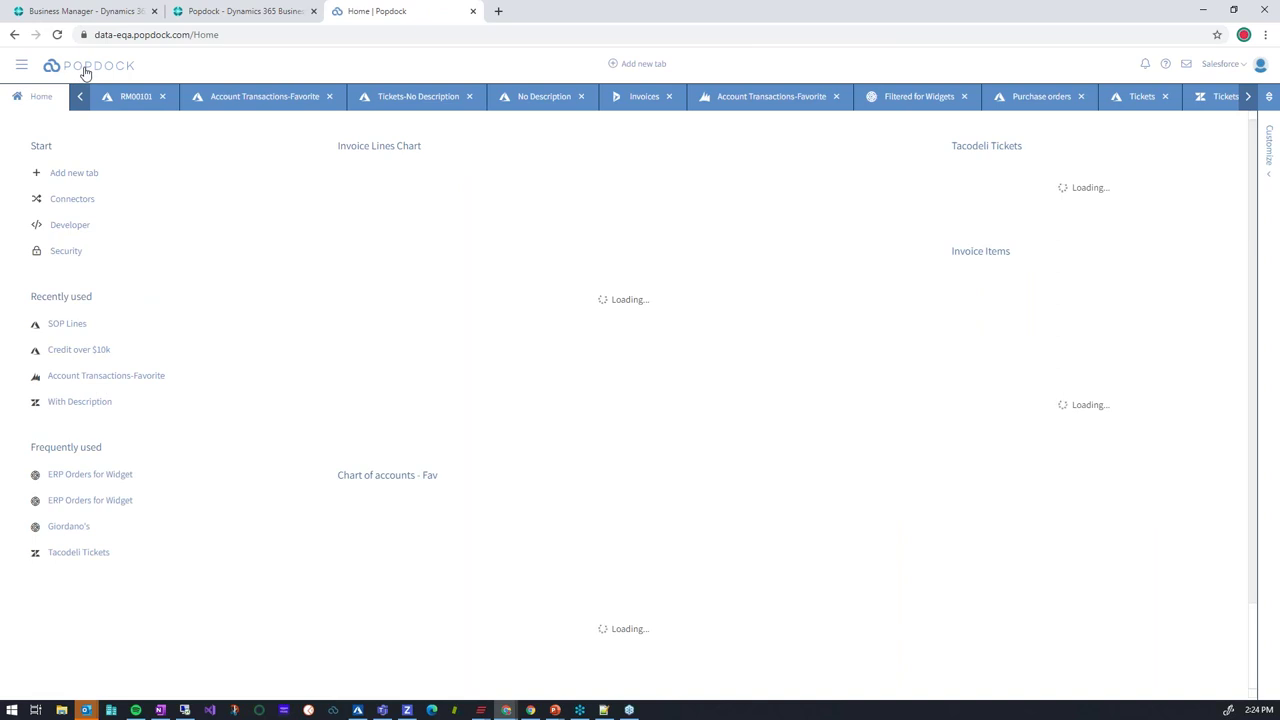
Step: Reopen the lists of the Azure Data Lake (Other Lists) connector in the EQA environment
left_click(73, 198)
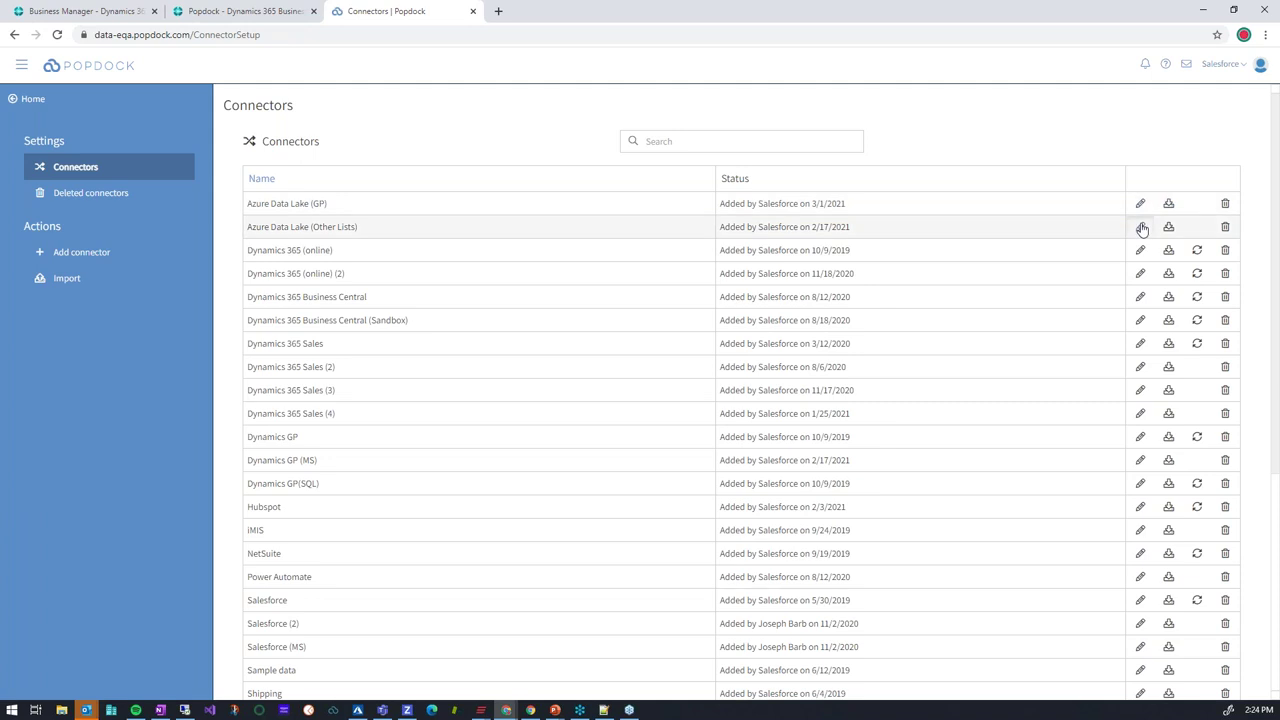
left_click(1140, 227)
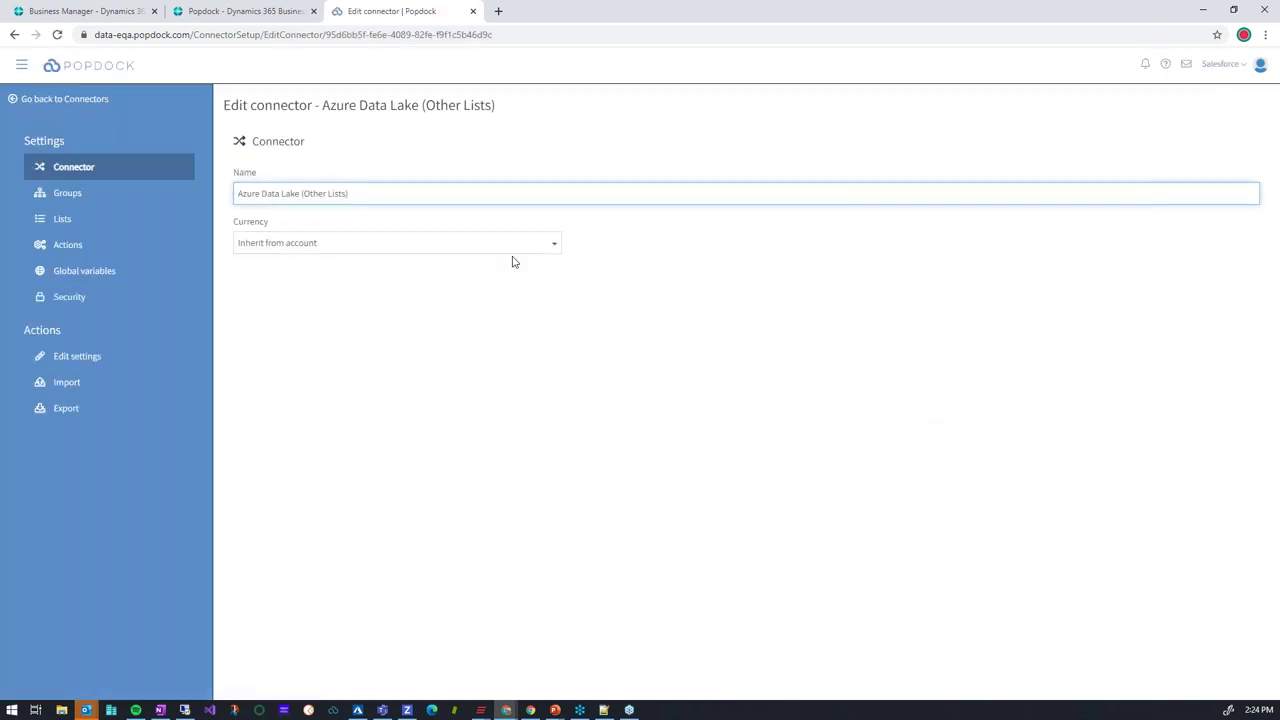
left_click(107, 224)
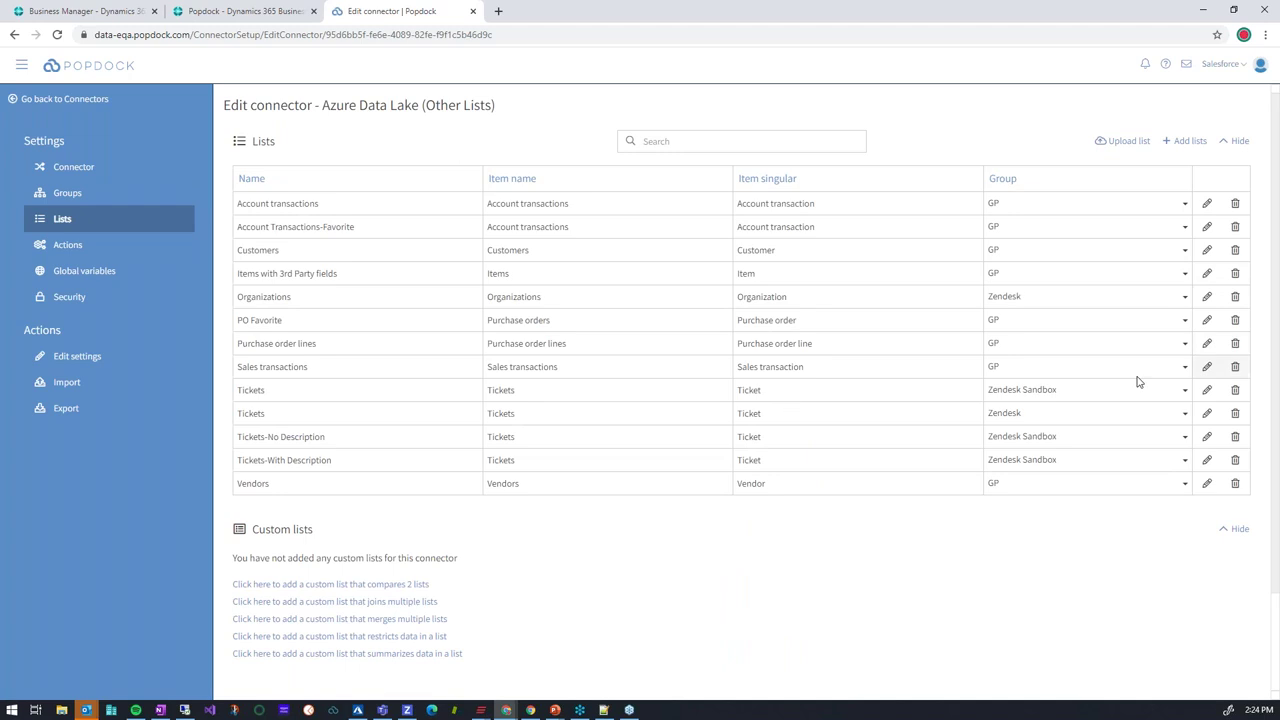
Step: Start a list upload to the Data Lake with Dynamics GP (MS) as source connector and Fabrikam, Inc. as company
left_click(1128, 143)
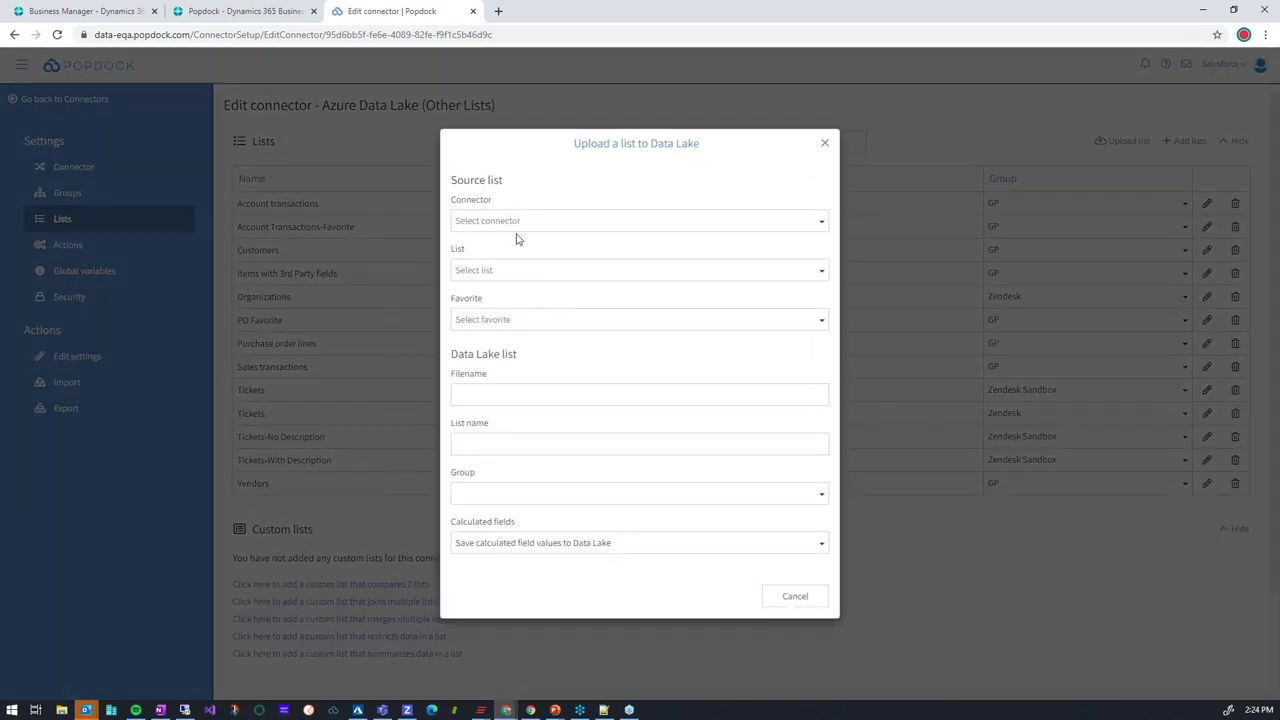
left_click(517, 222)
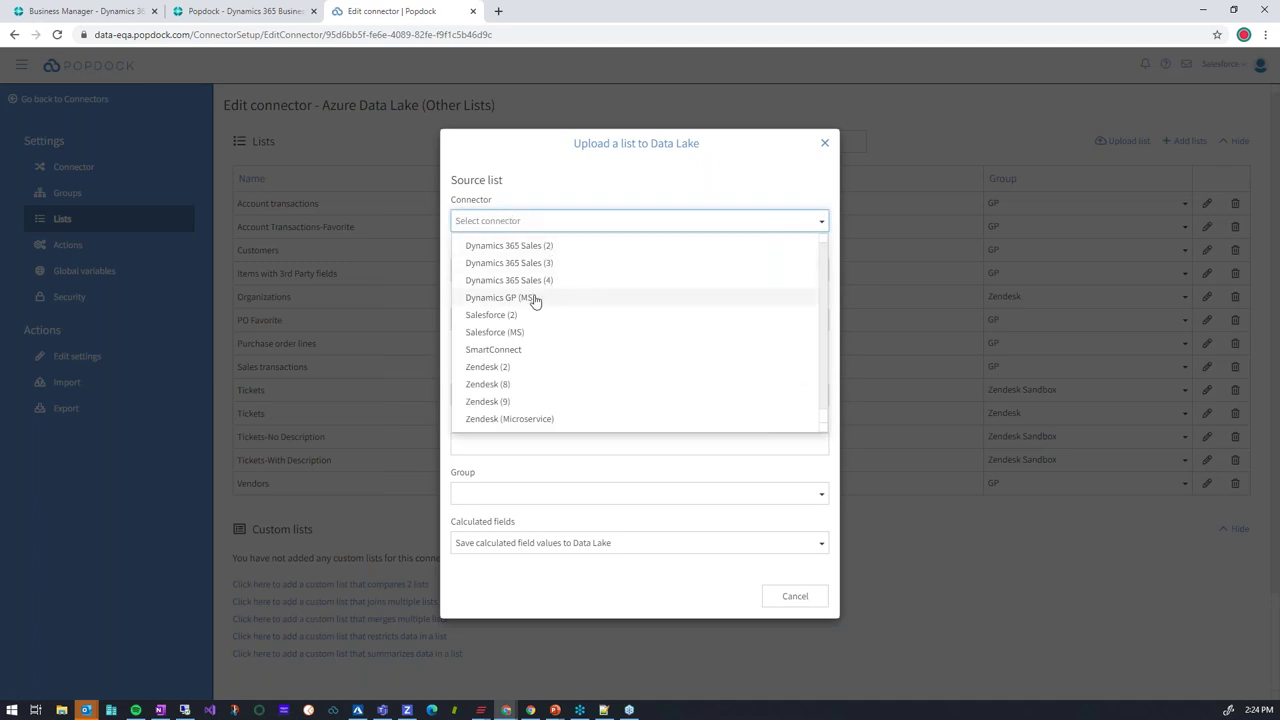
left_click(535, 299)
left_click(484, 224)
left_click(516, 247)
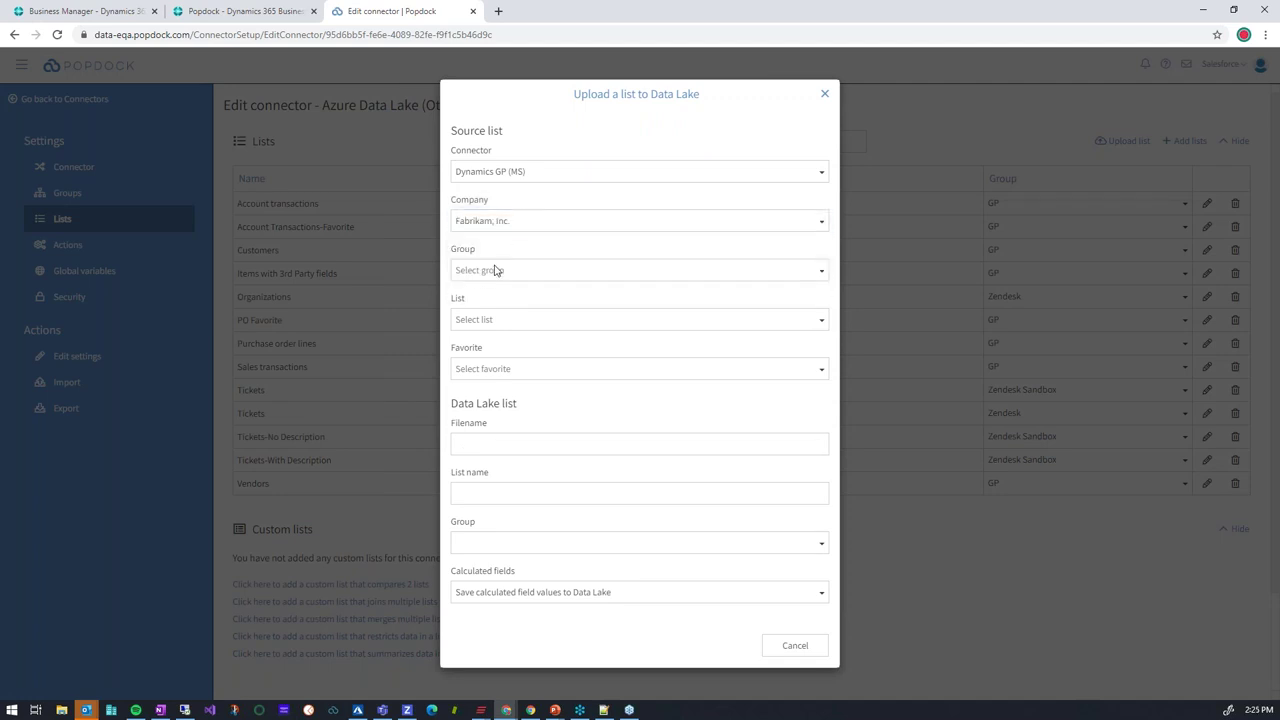
Step: Set the upload source to the Items list in the Inventory group, using the Default view favorite
left_click(493, 274)
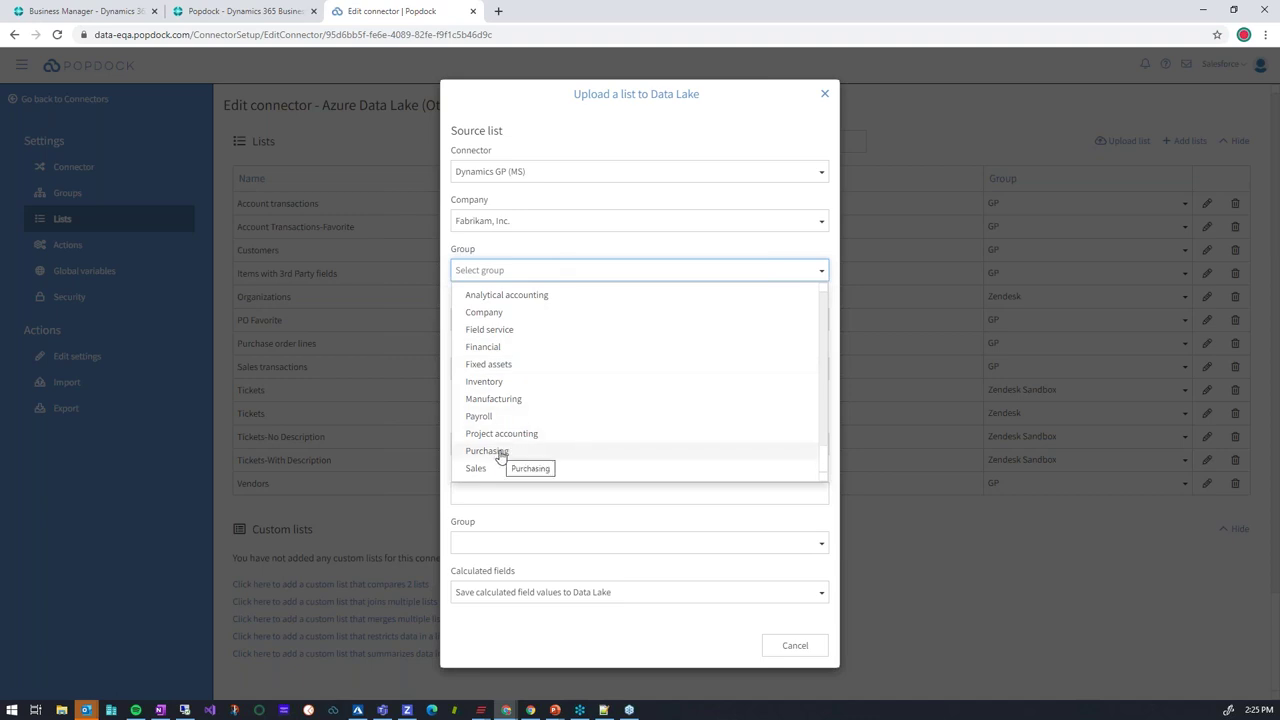
left_click(497, 384)
left_click(481, 321)
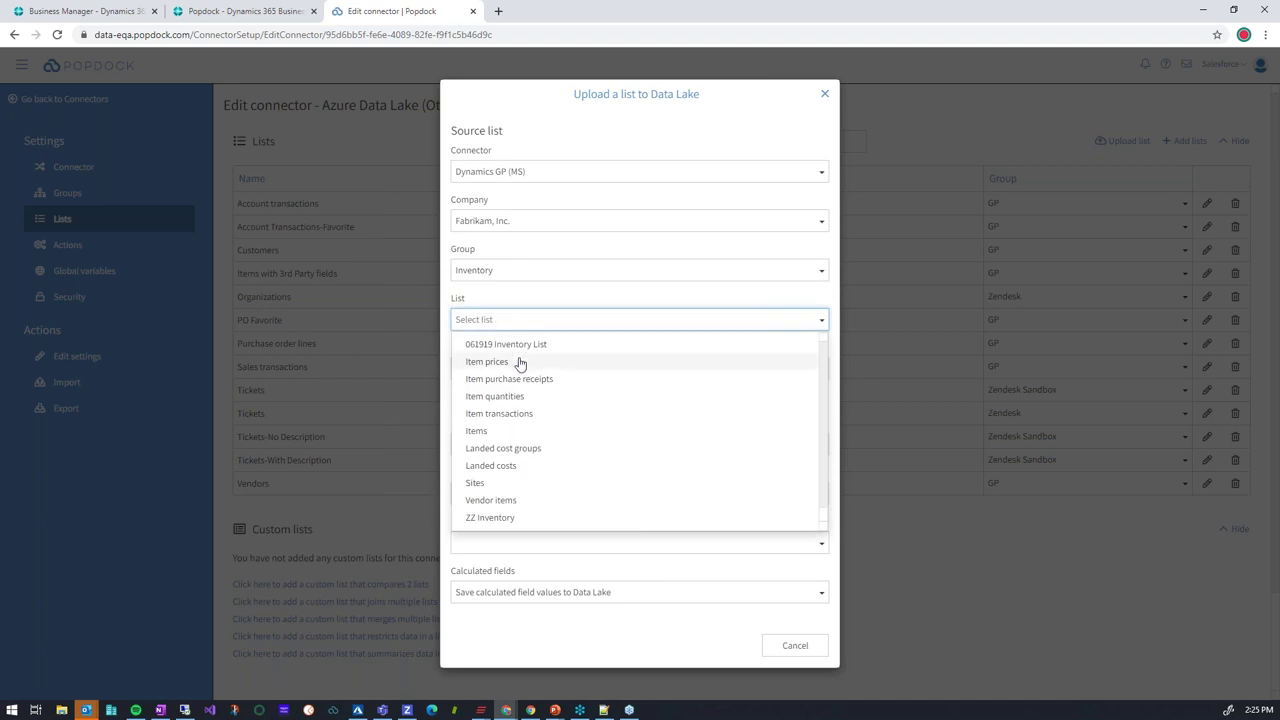
left_click(499, 430)
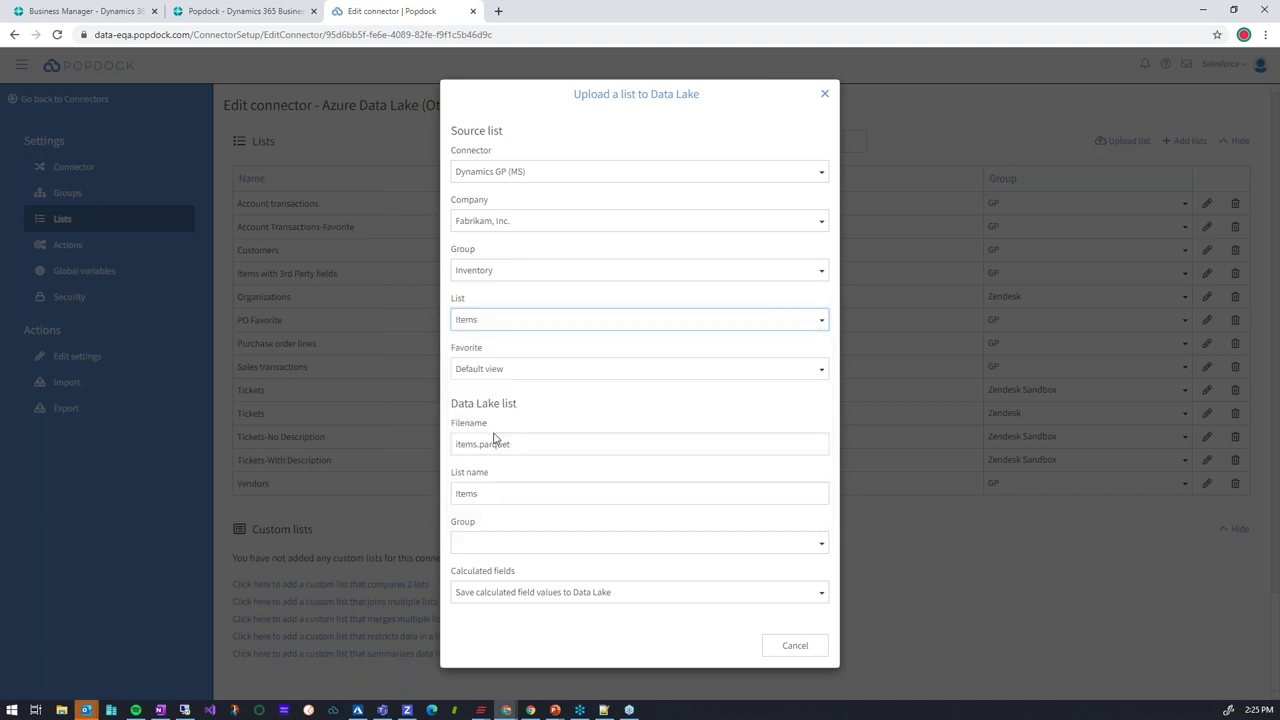
left_click(507, 370)
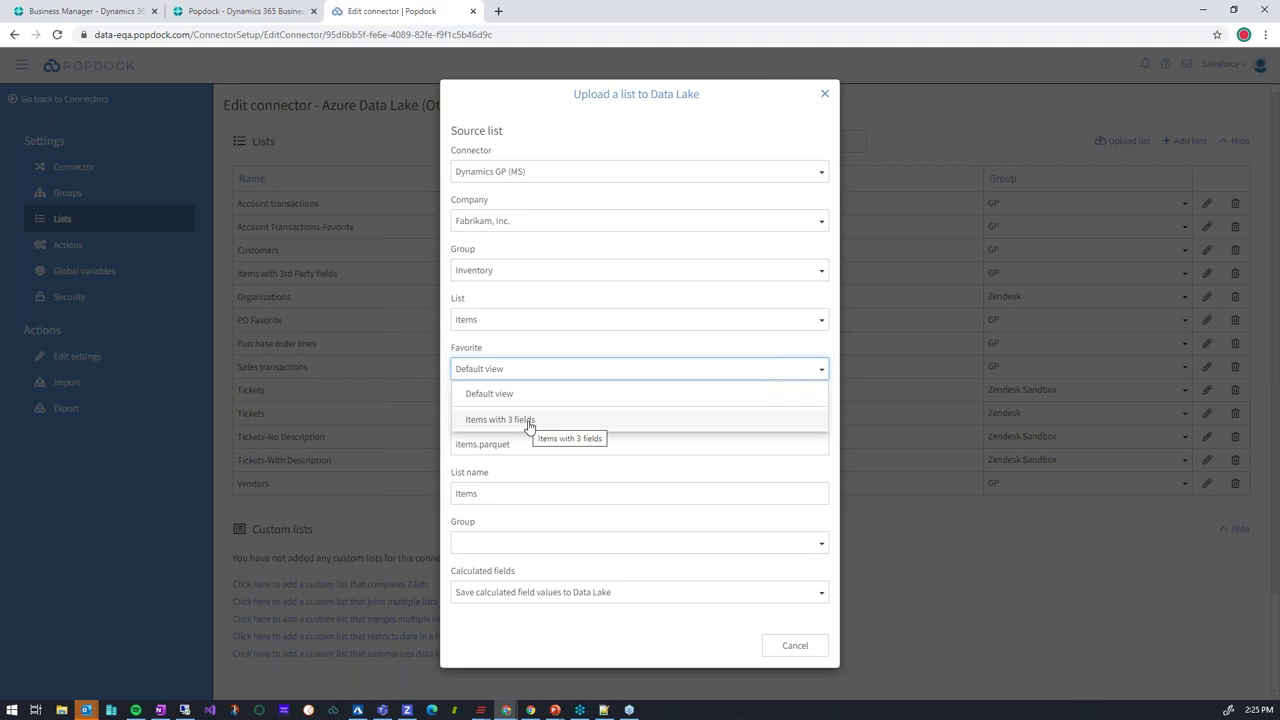
left_click(505, 394)
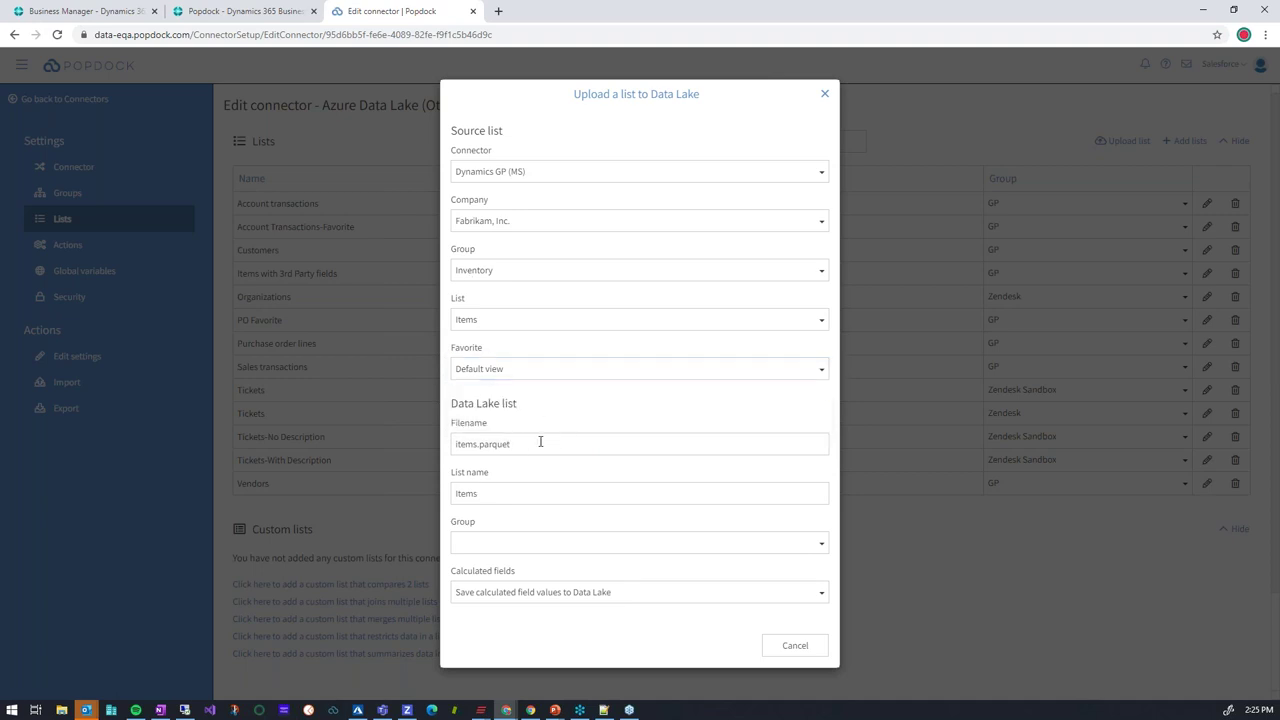
Step: Name the Data Lake file itemsMigration.parquet and the list ItemsMigration, assign it to the GP group, and save the upload
left_click(478, 443)
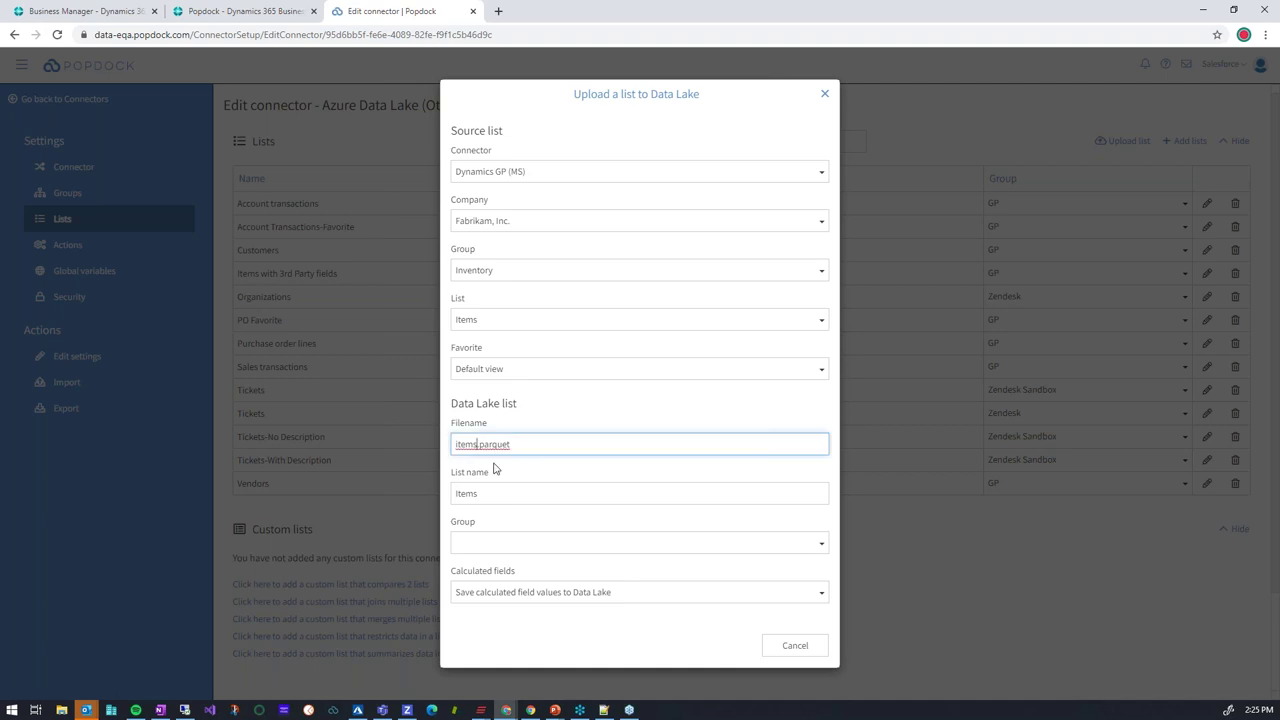
type("Migration")
left_click(484, 494)
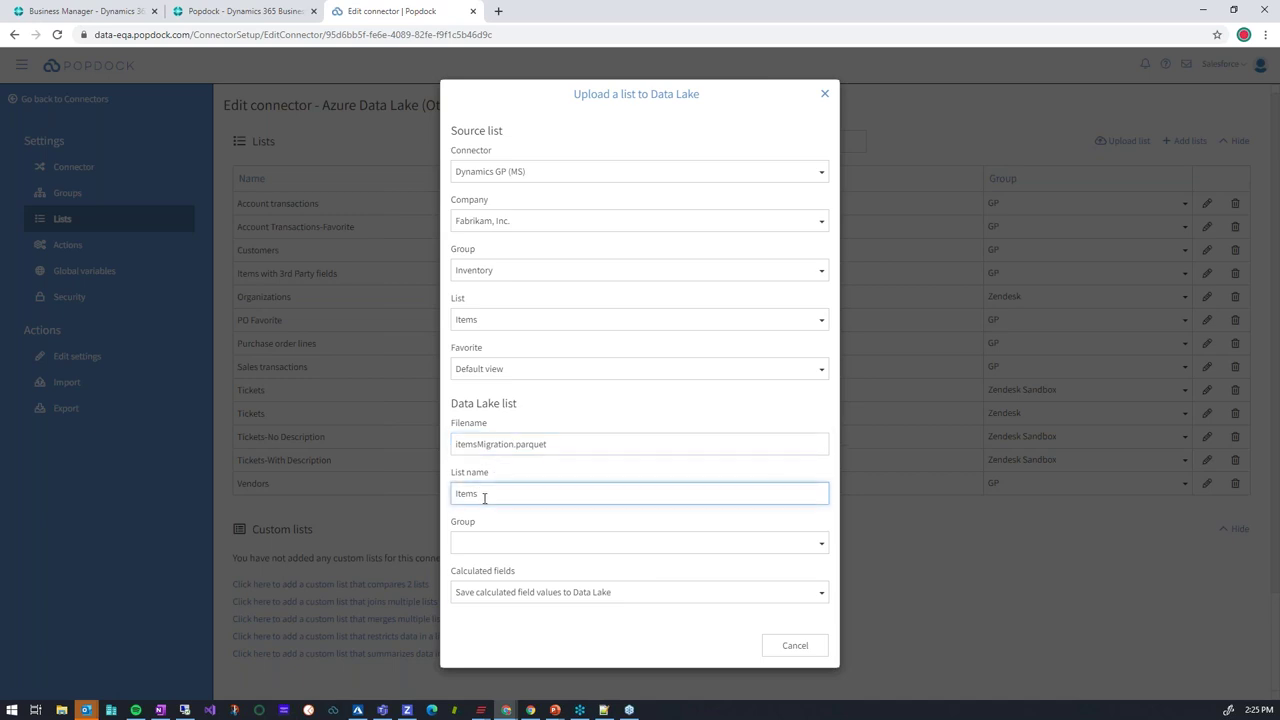
key("Tab")
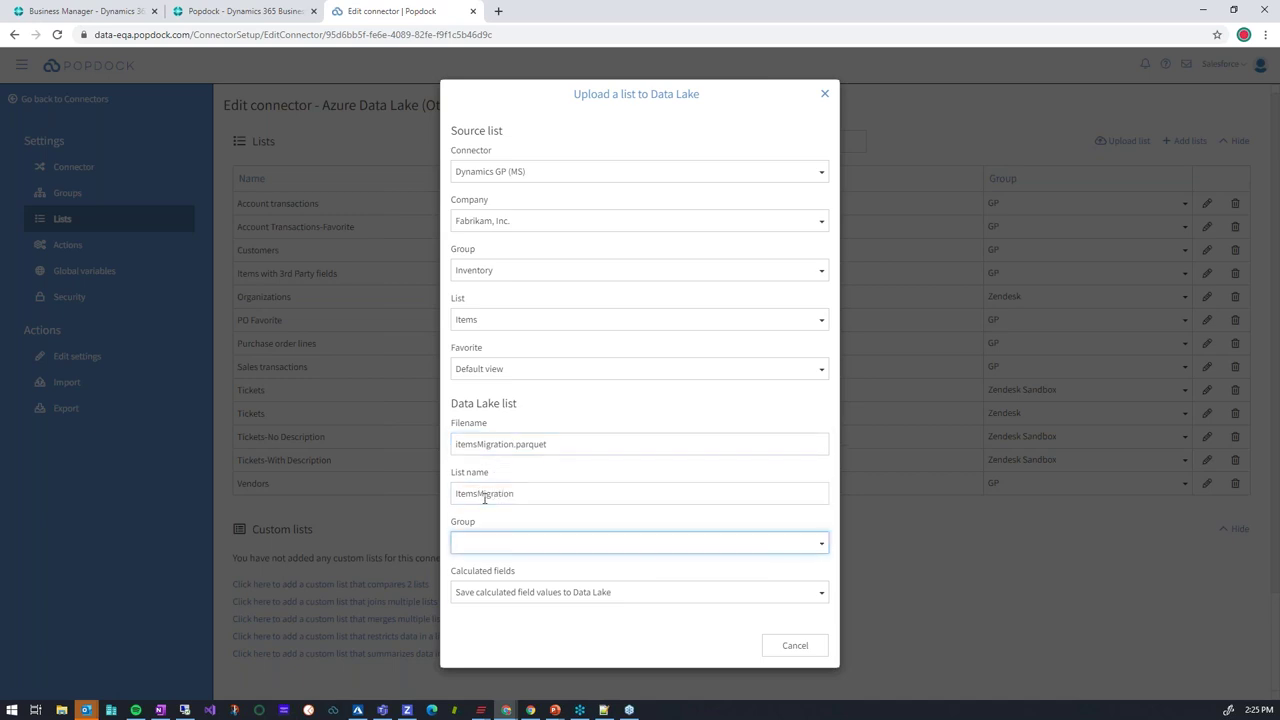
left_click(523, 545)
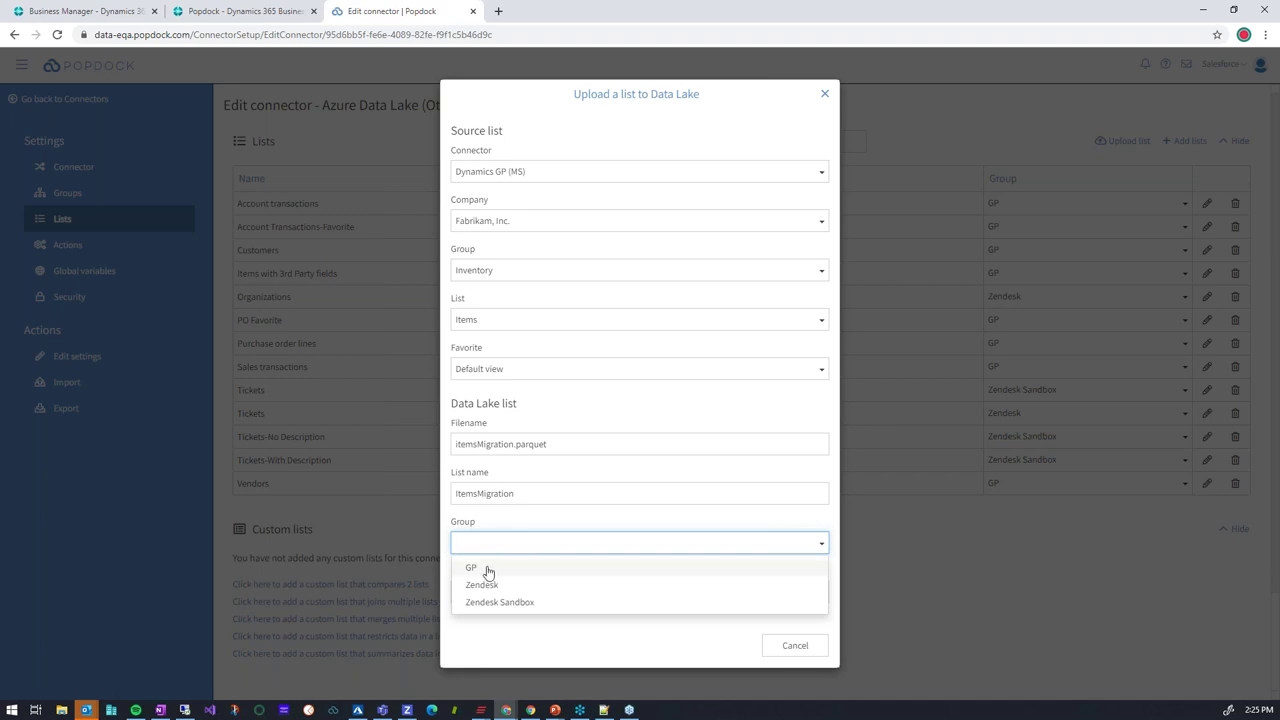
left_click(487, 568)
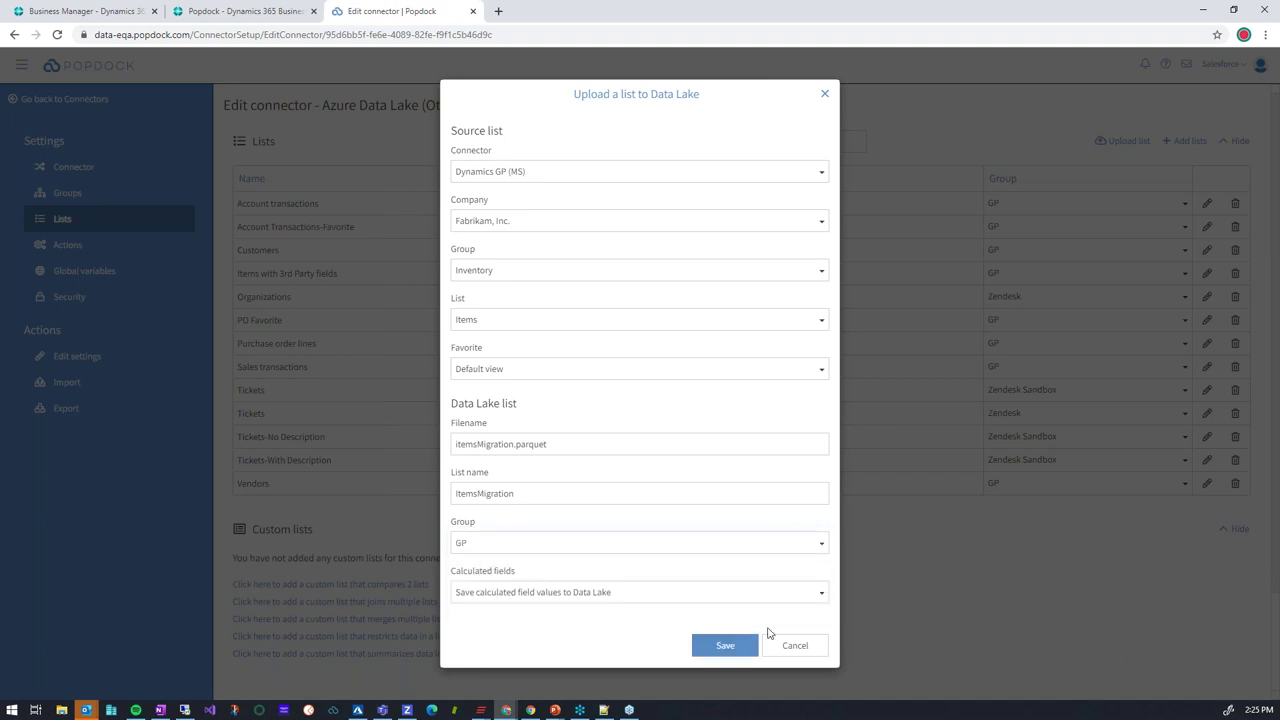
left_click(729, 648)
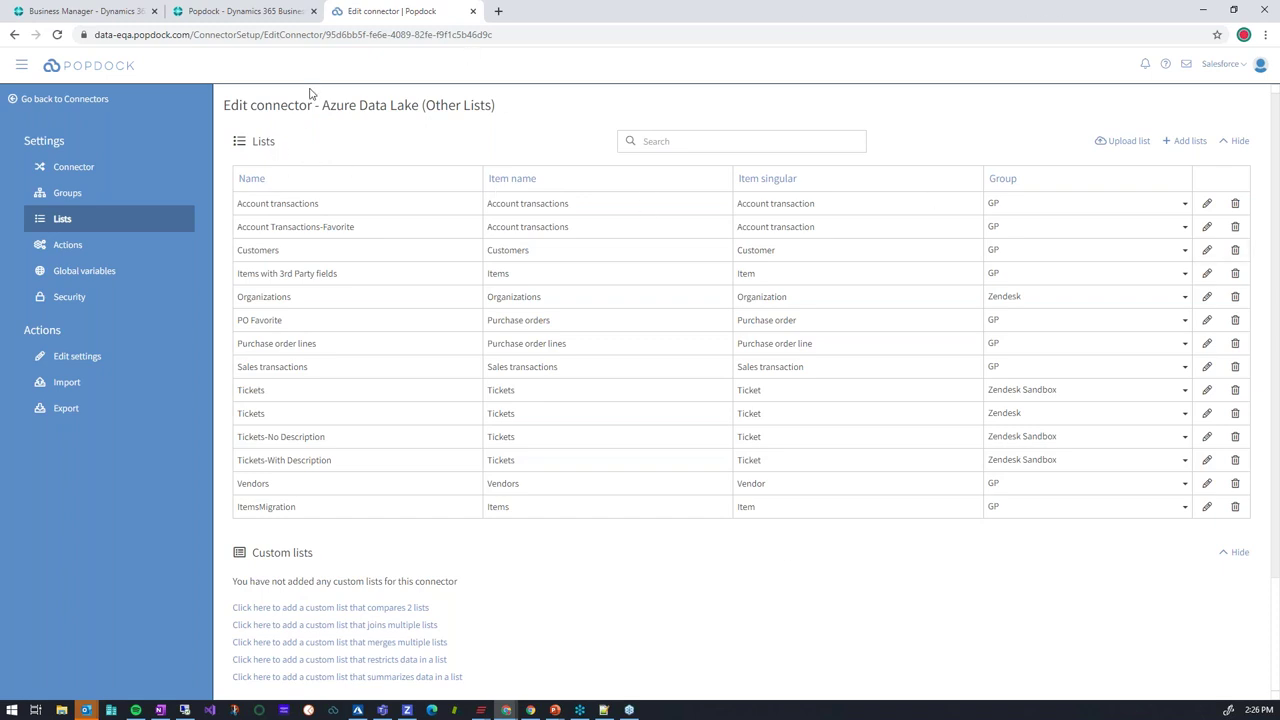
Step: Open the ItemsMigration list from the GP group of the Azure Data Lake (Other Lists) connector in a new Popdock tab
left_click(108, 68)
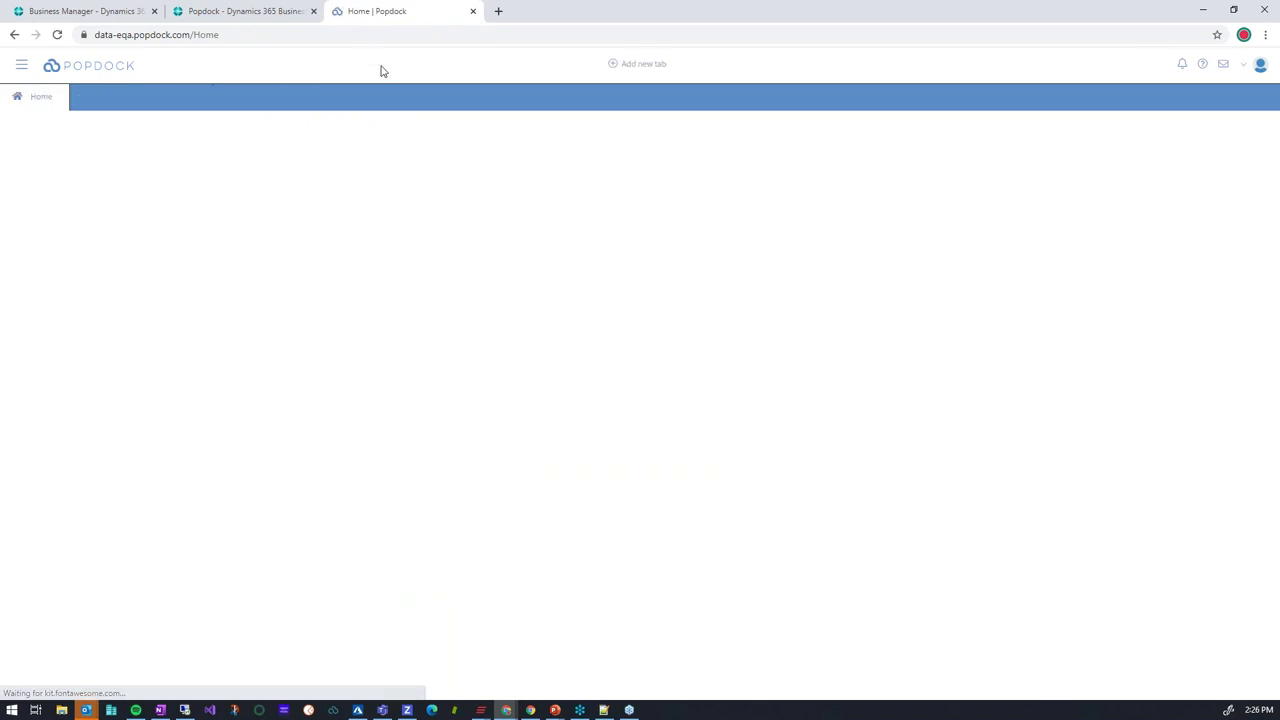
left_click(637, 63)
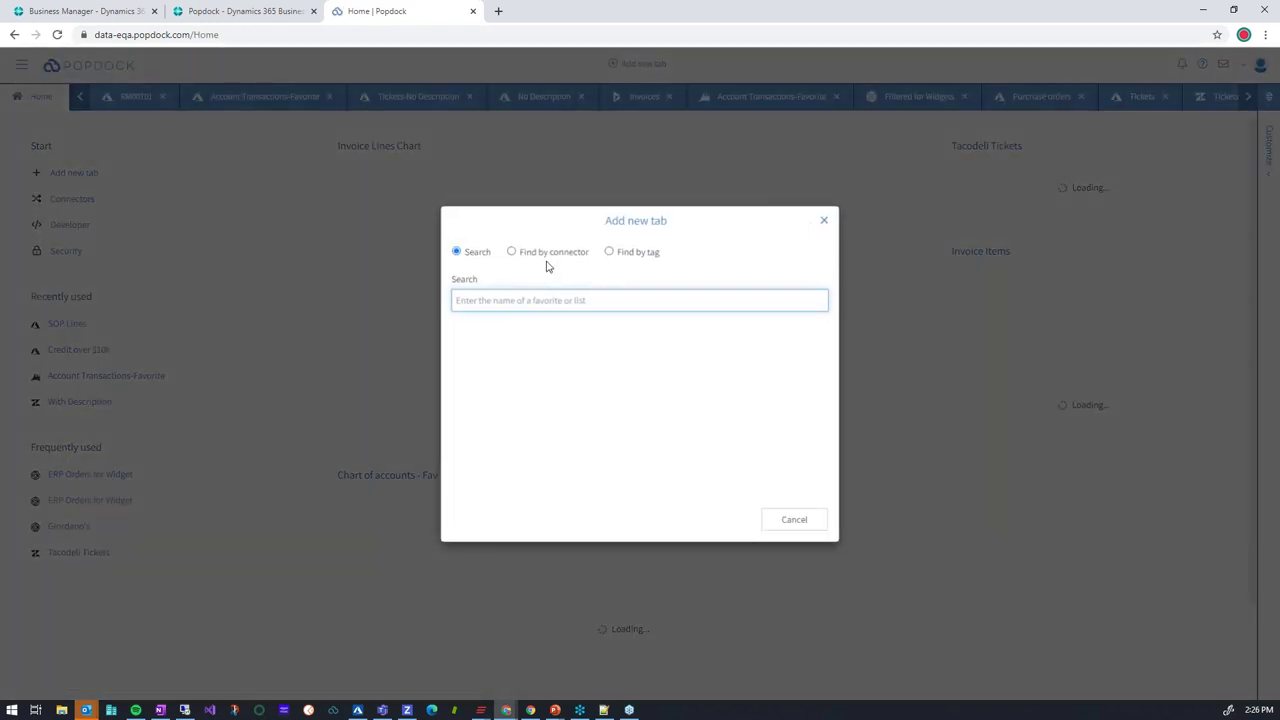
left_click(540, 252)
left_click(494, 336)
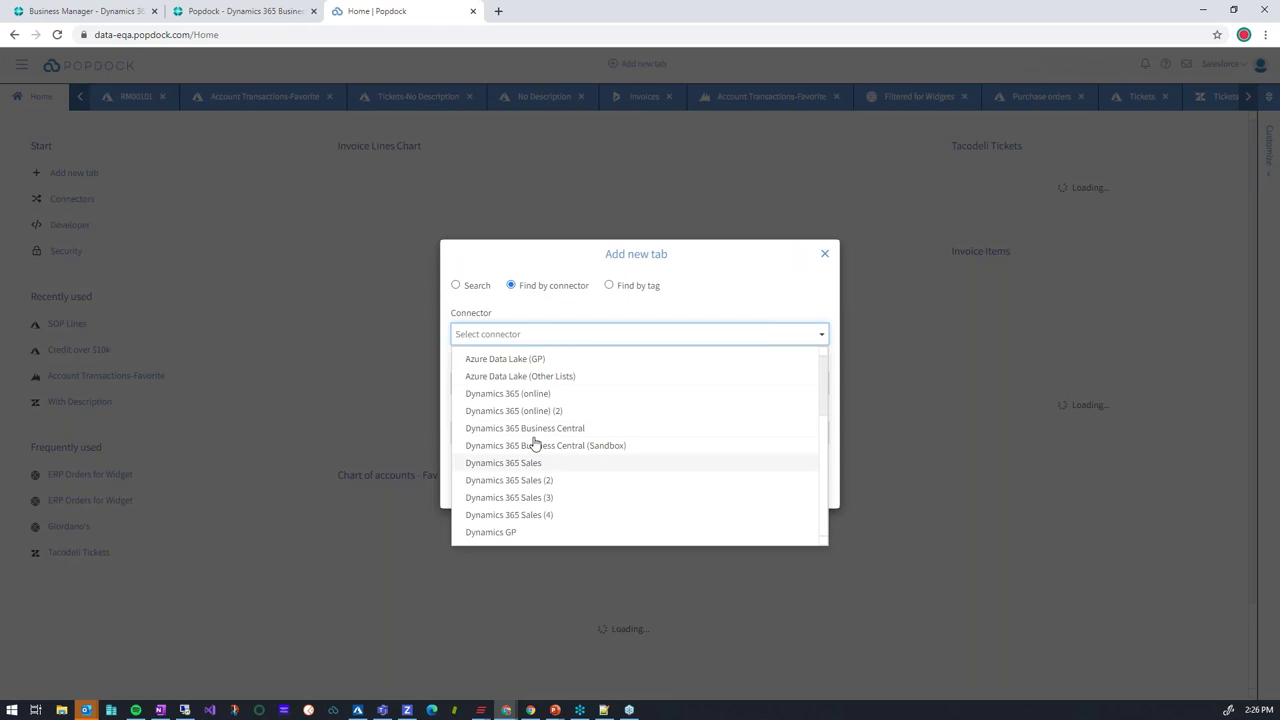
left_click(533, 376)
left_click(497, 368)
left_click(492, 381)
left_click(494, 408)
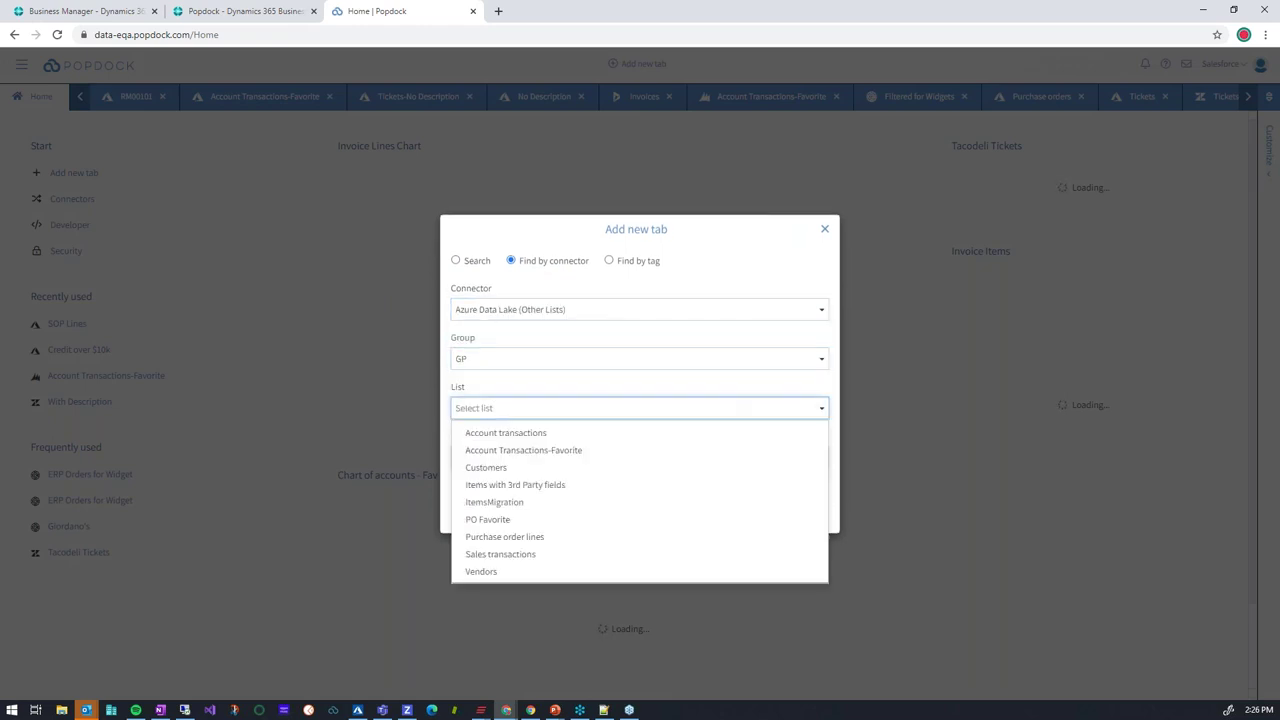
left_click(492, 502)
left_click(727, 515)
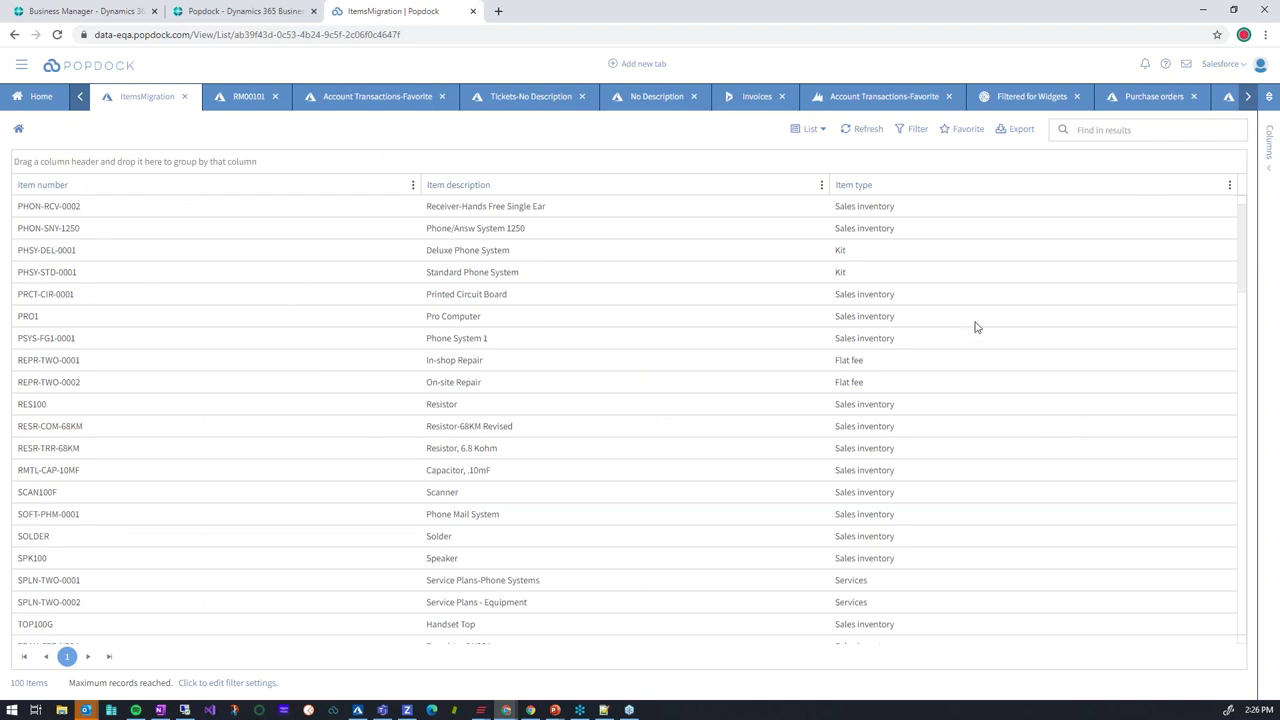
Step: Add the COGS inflation account number, Country origin, Current cost, Decimal places quantities, Image and In service account number columns to the ItemsMigration list
left_click(1270, 148)
left_click(1017, 350)
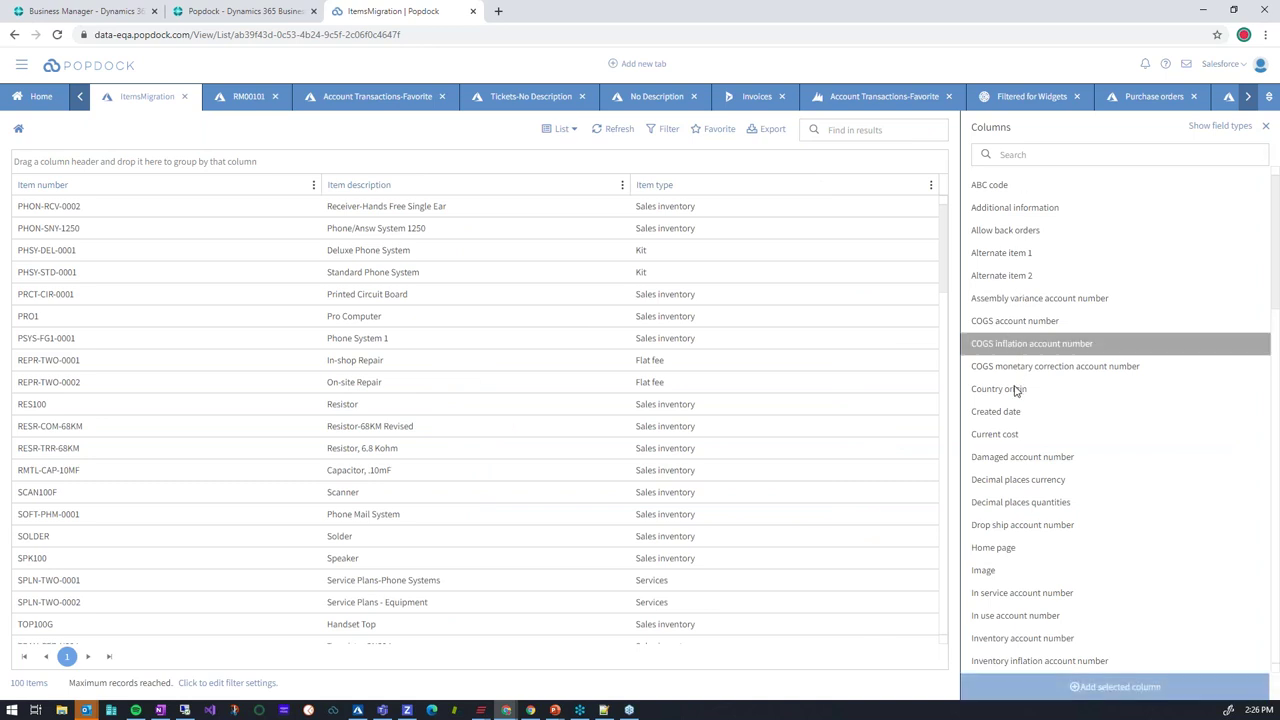
left_click(1018, 389)
left_click(1015, 434)
left_click(1010, 503)
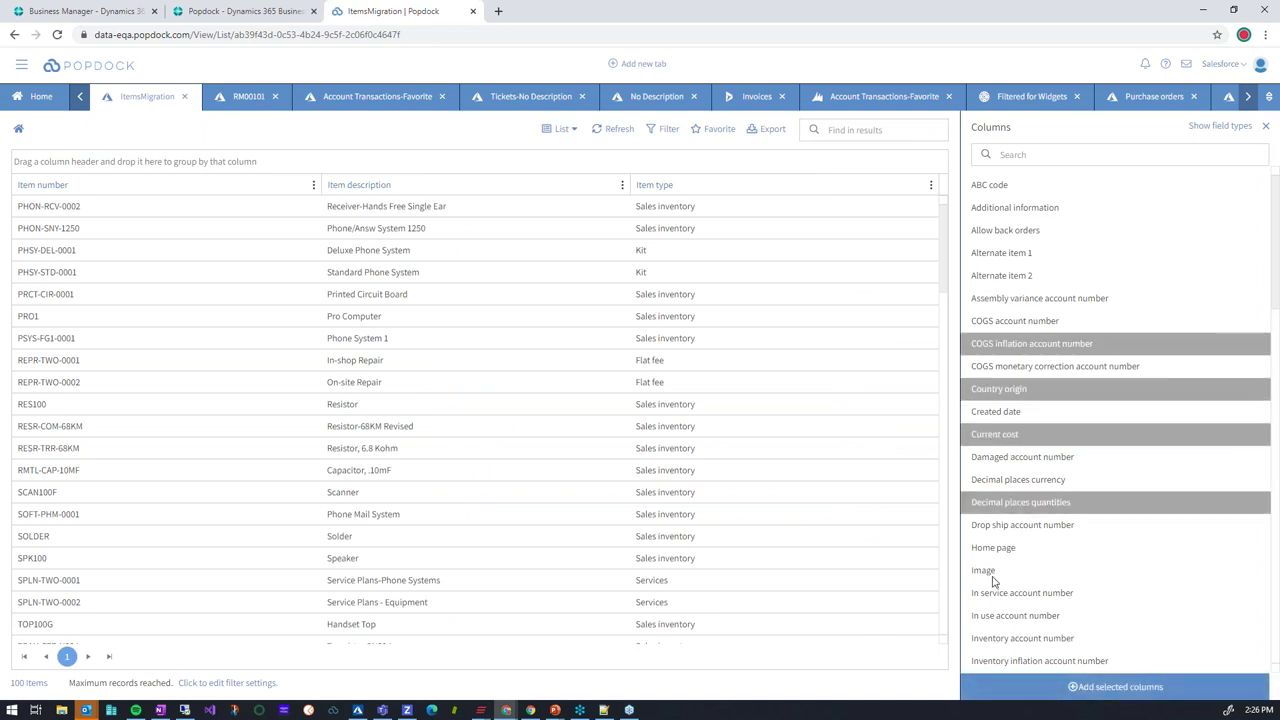
left_click(990, 572)
left_click(1103, 690)
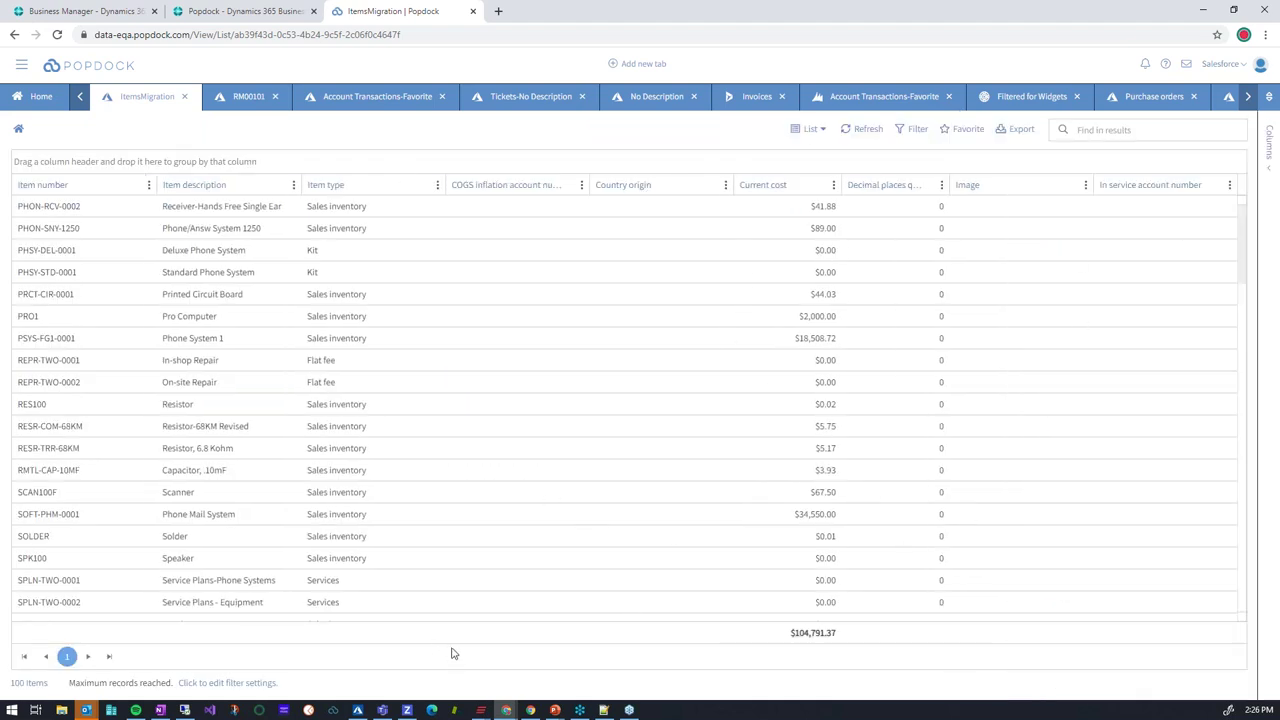
Step: Close the ItemsMigration tab and open the list settings of the Dynamics 365 Business Central widget in the Developer area
left_click(185, 98)
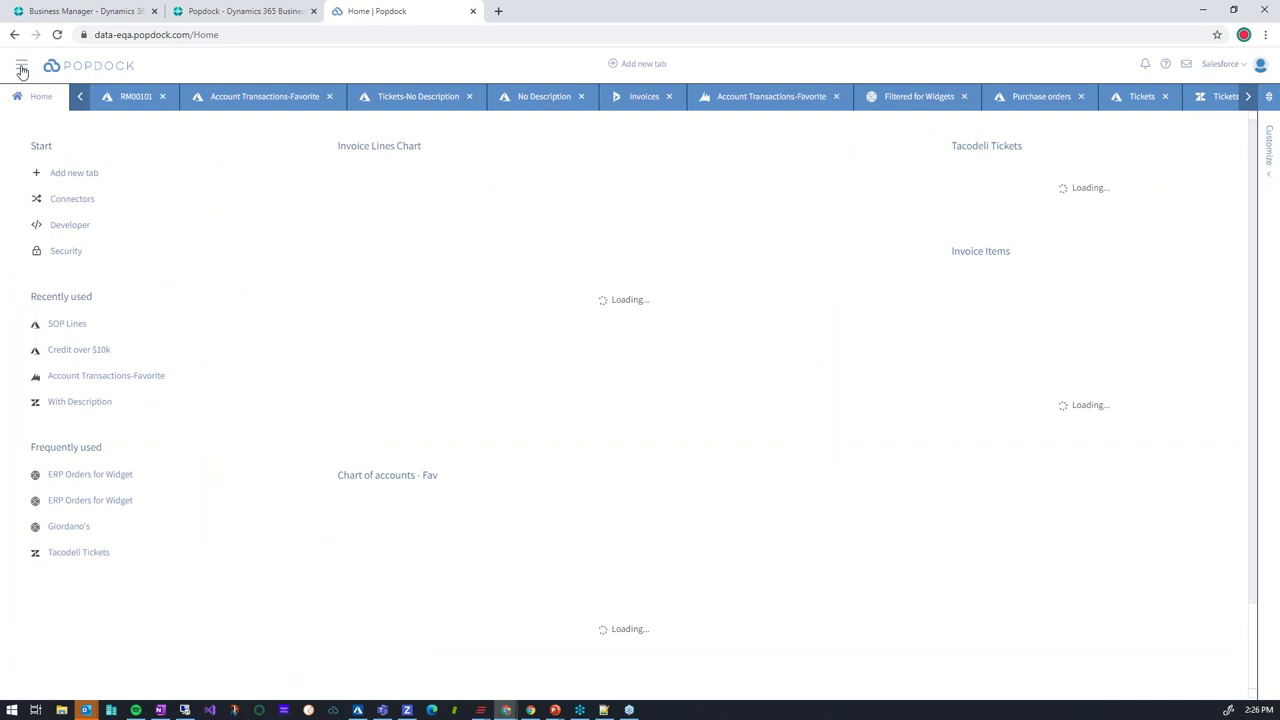
left_click(24, 68)
left_click(54, 145)
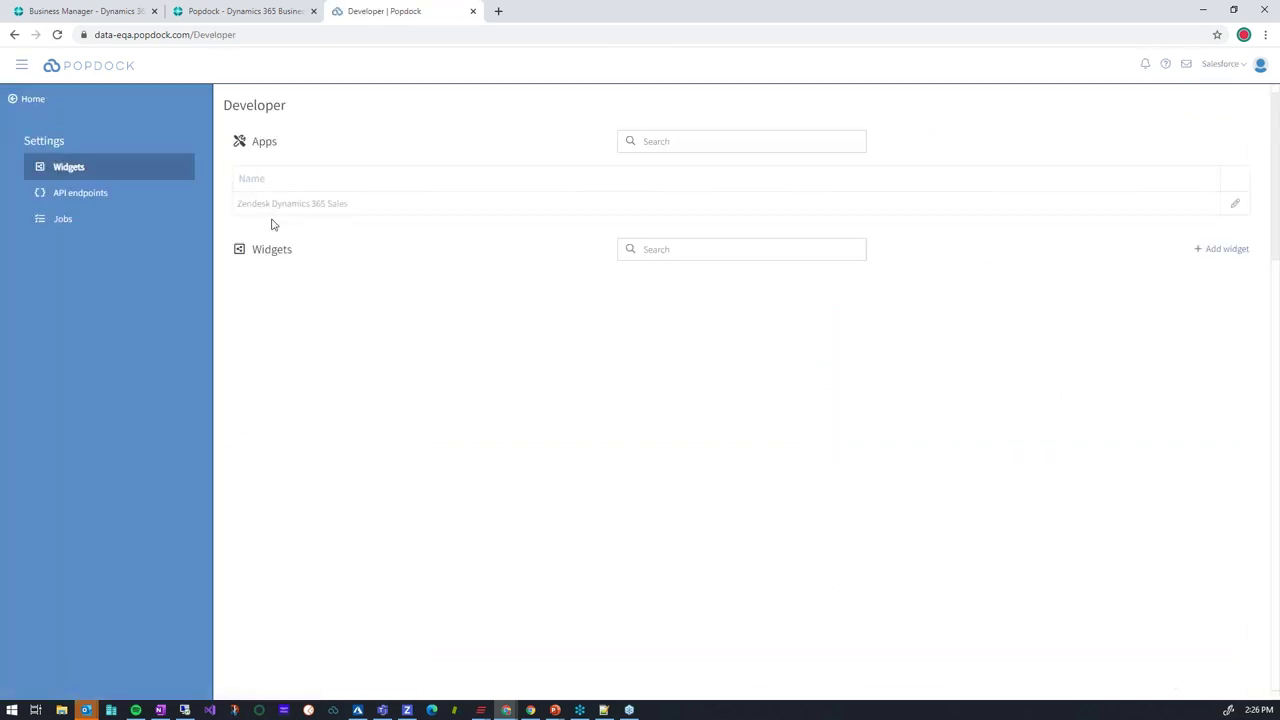
scroll(1105, 429, "down", 5)
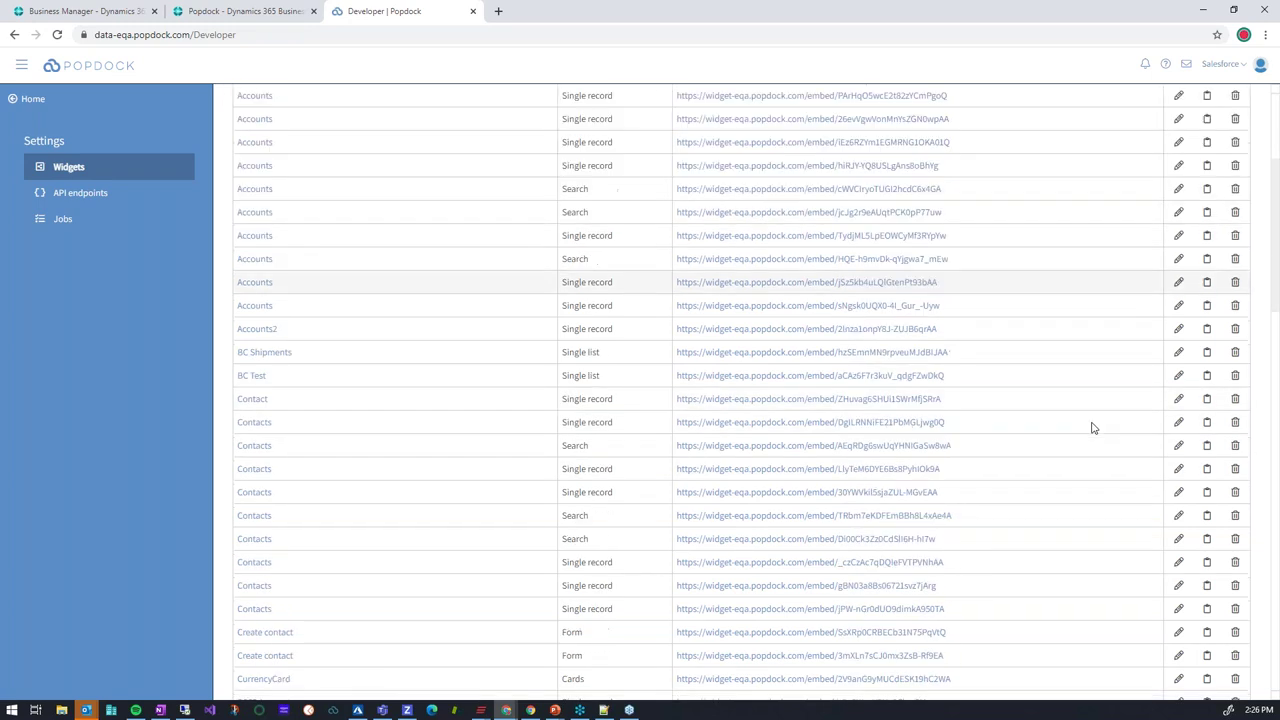
scroll(1089, 428, "down", 1)
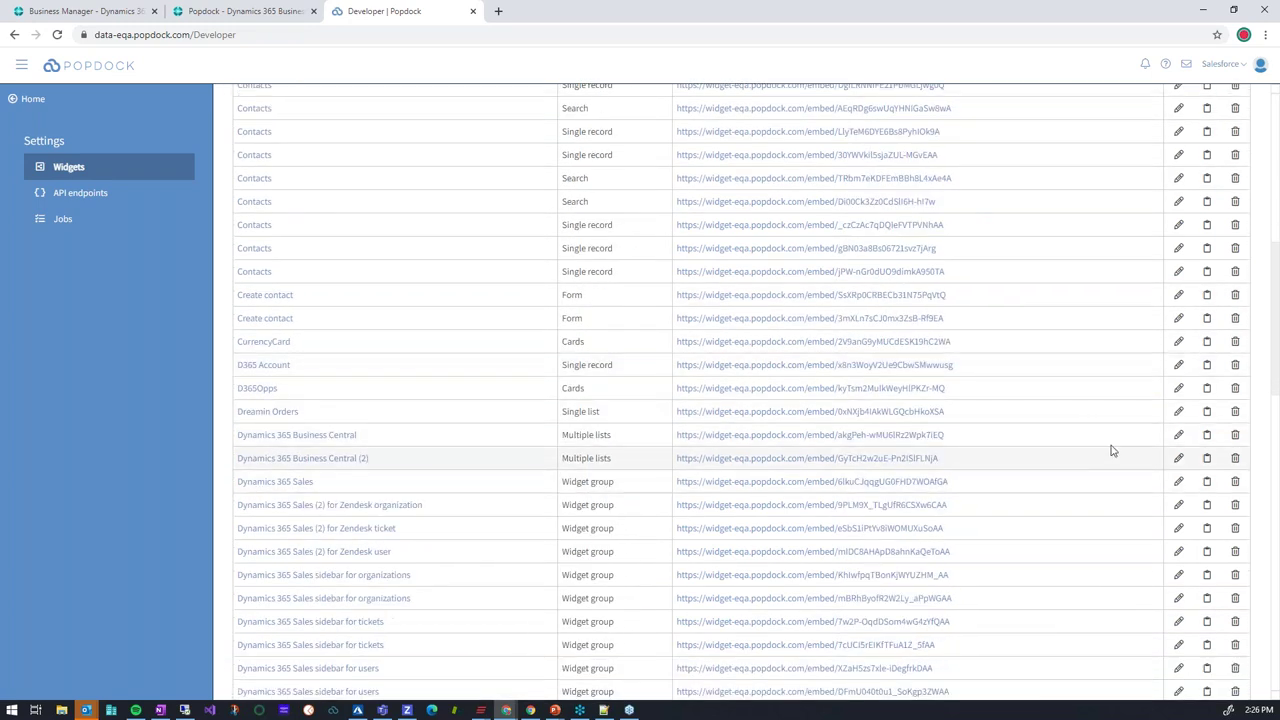
left_click(1178, 434)
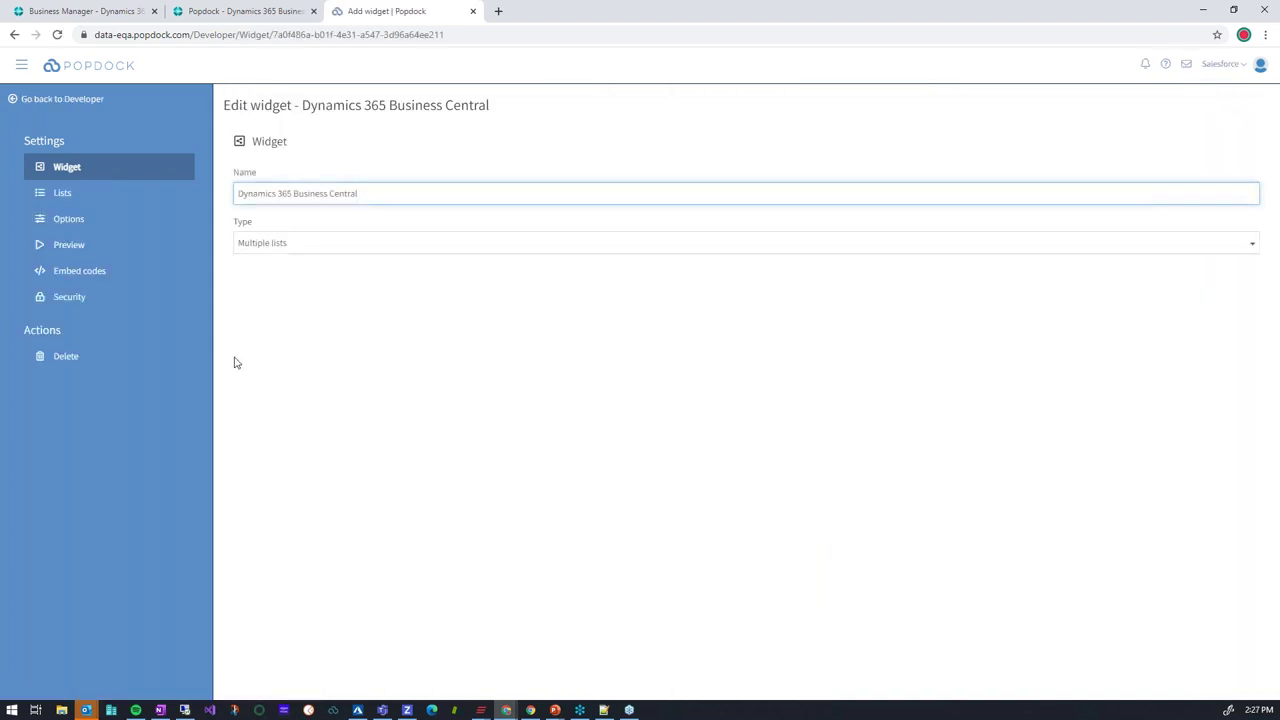
left_click(66, 194)
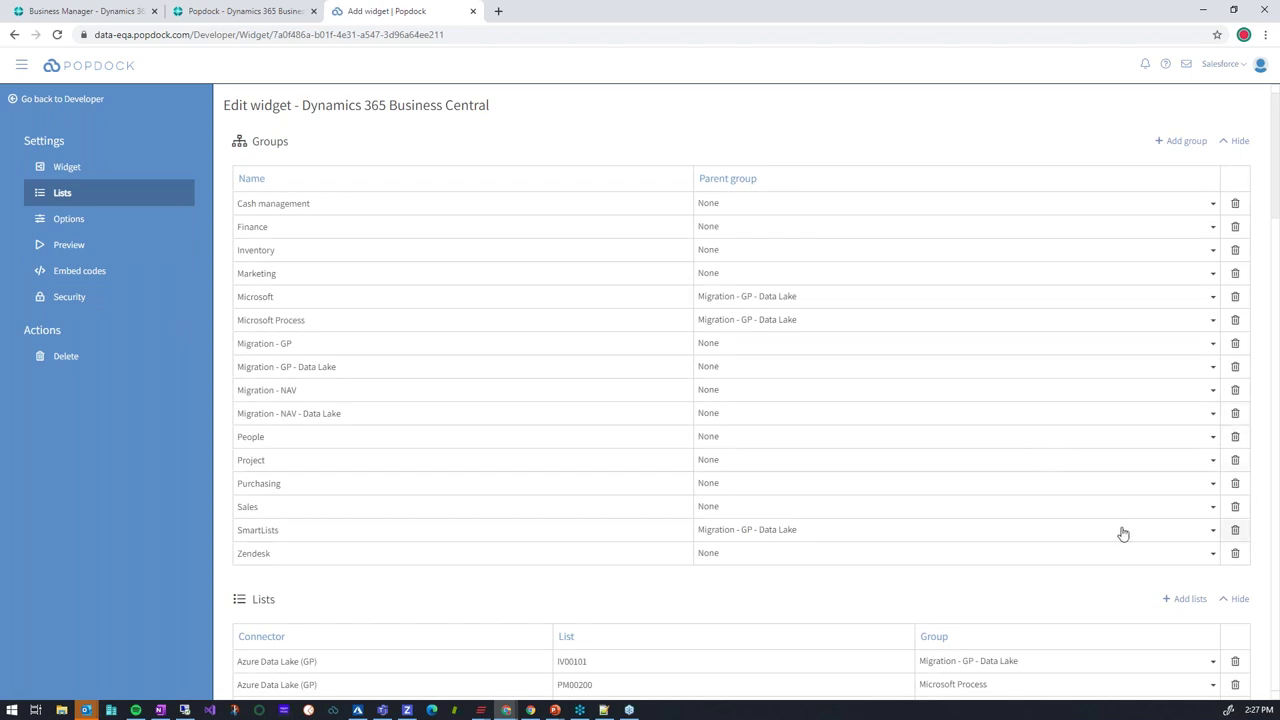
Step: Add the ItemsMigration list from the Azure Data Lake (Other Lists) connector to the widget's SmartLists group
scroll(1113, 531, "down", 2)
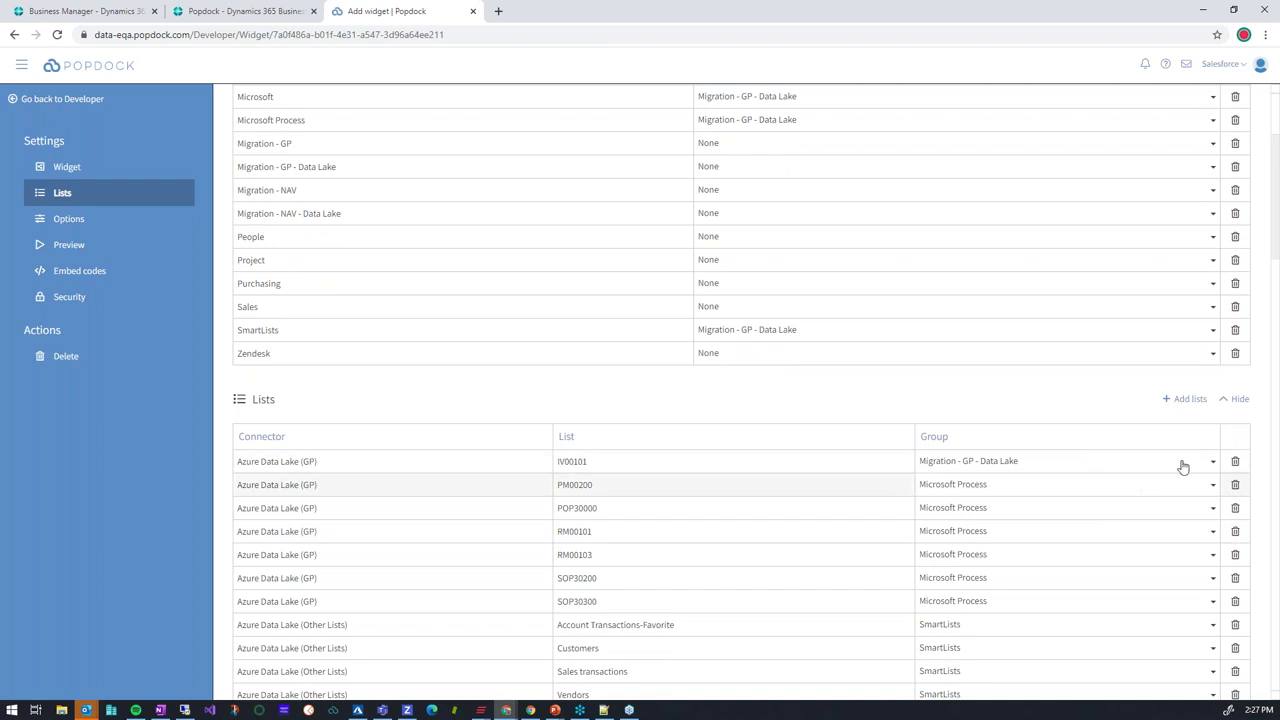
left_click(1190, 399)
left_click(531, 346)
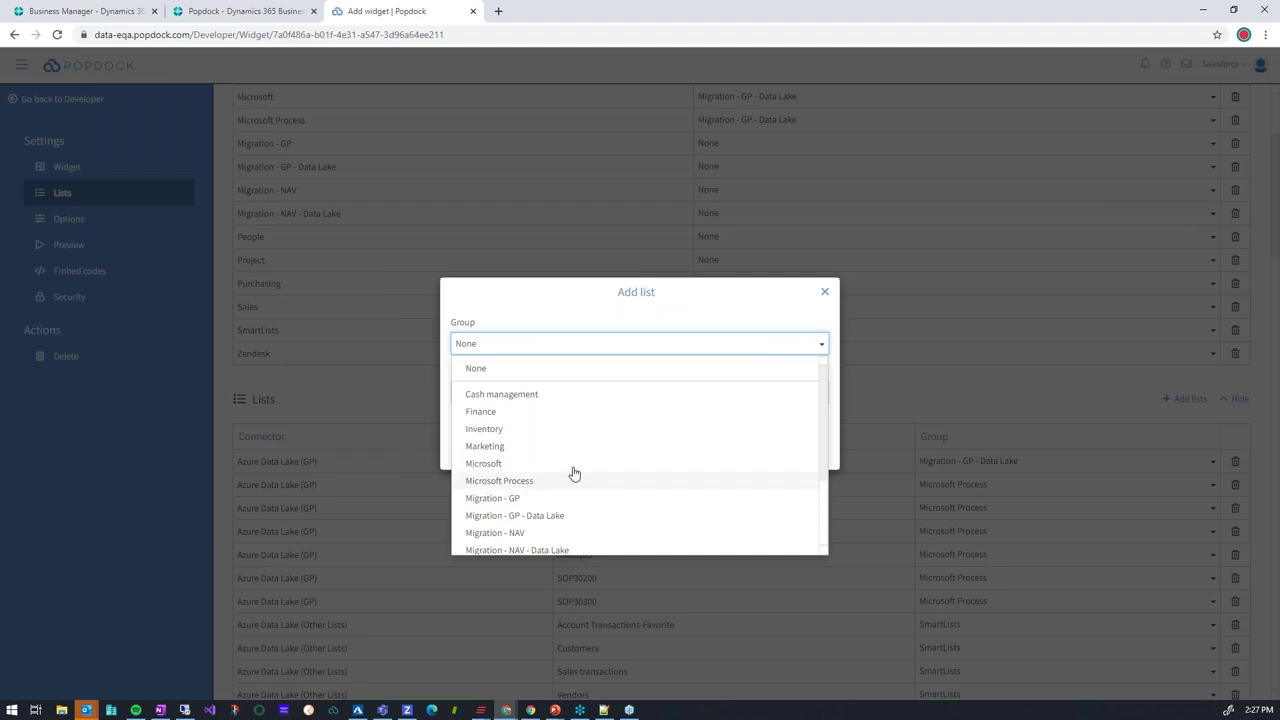
scroll(536, 519, "down", 3)
left_click(514, 523)
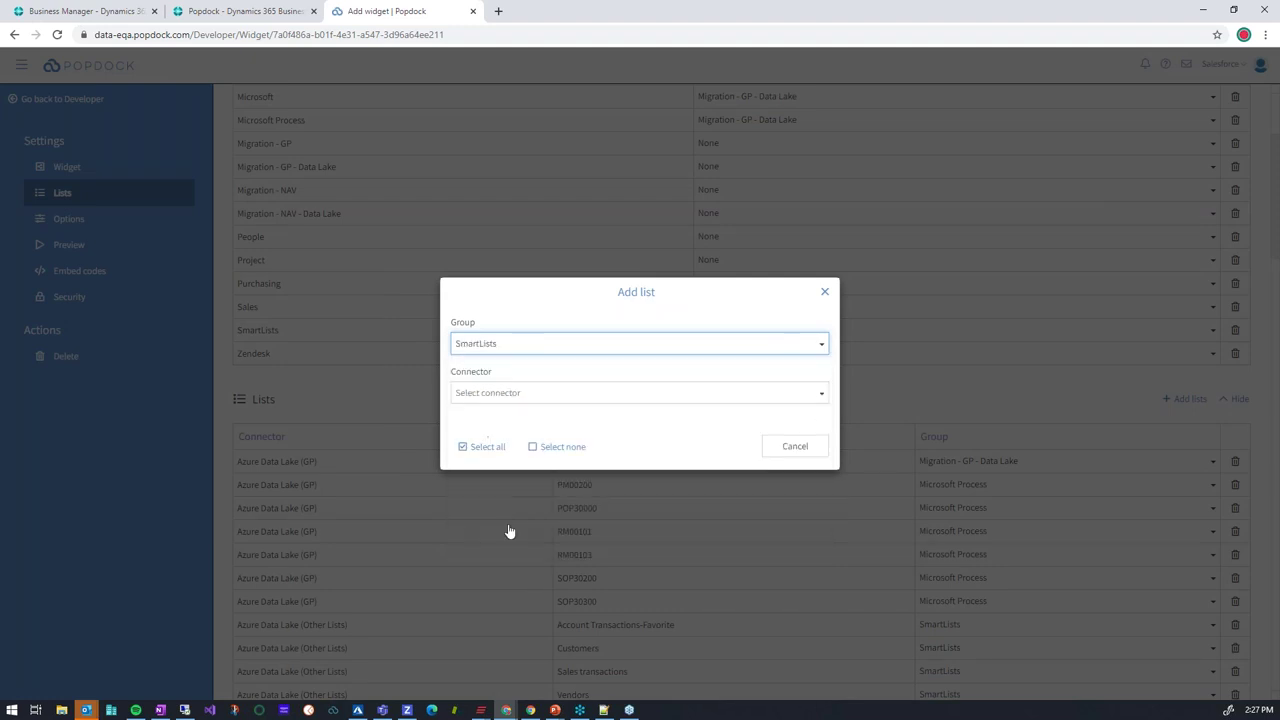
left_click(560, 398)
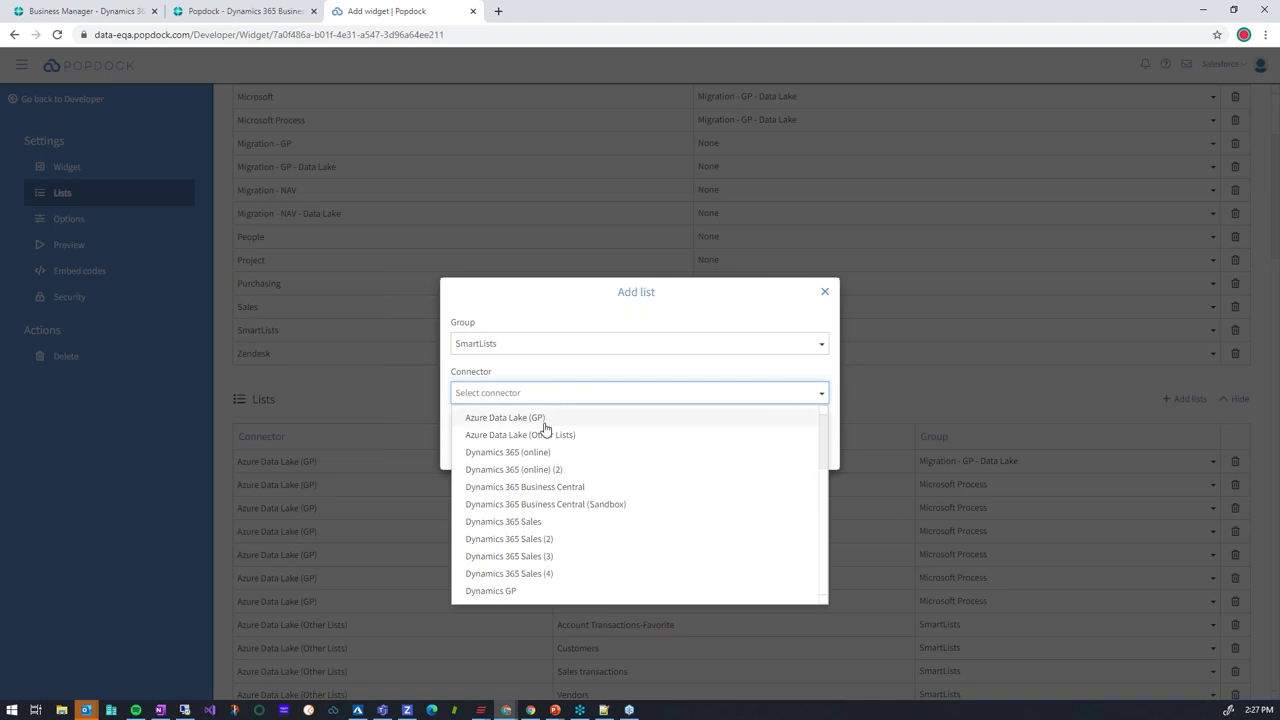
left_click(549, 434)
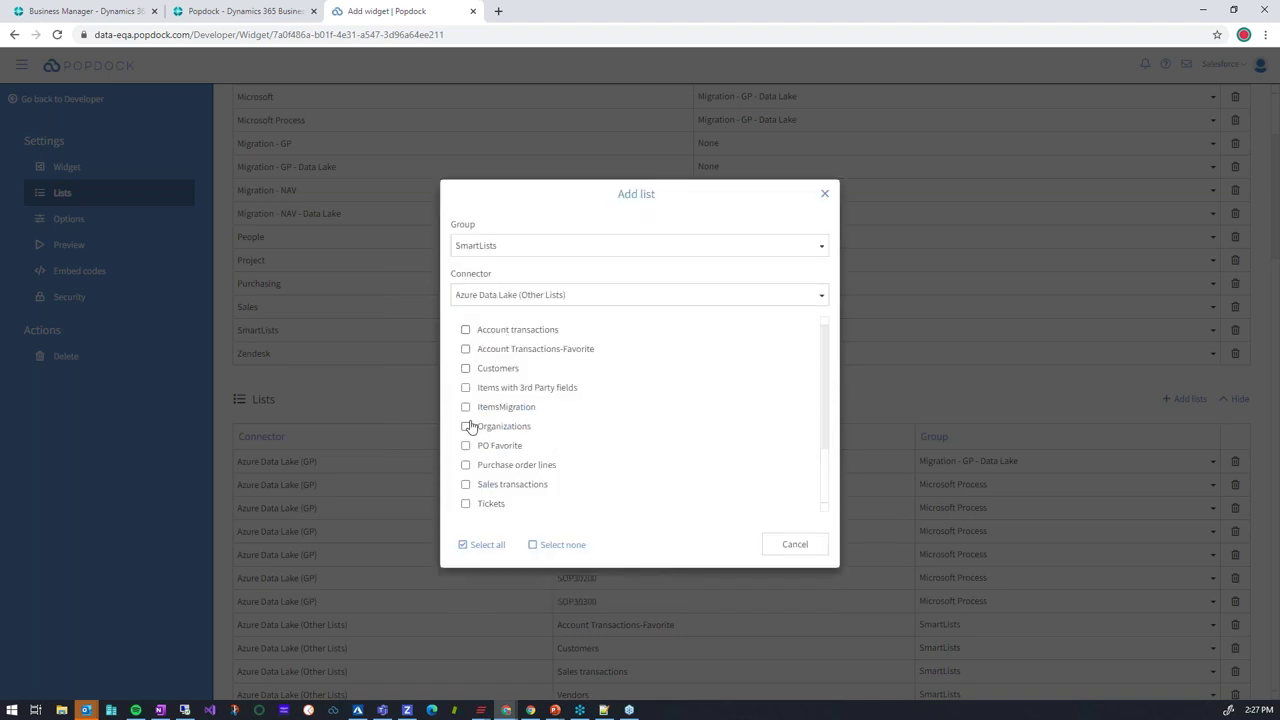
left_click(465, 407)
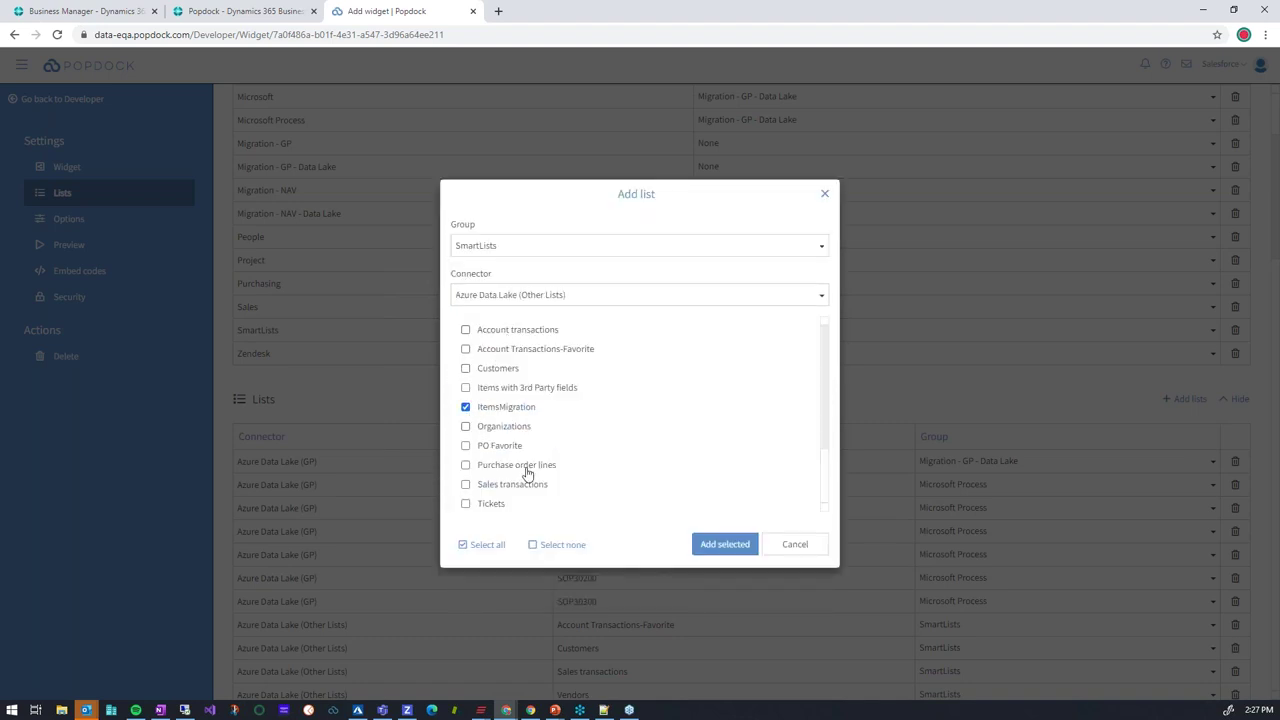
left_click(725, 544)
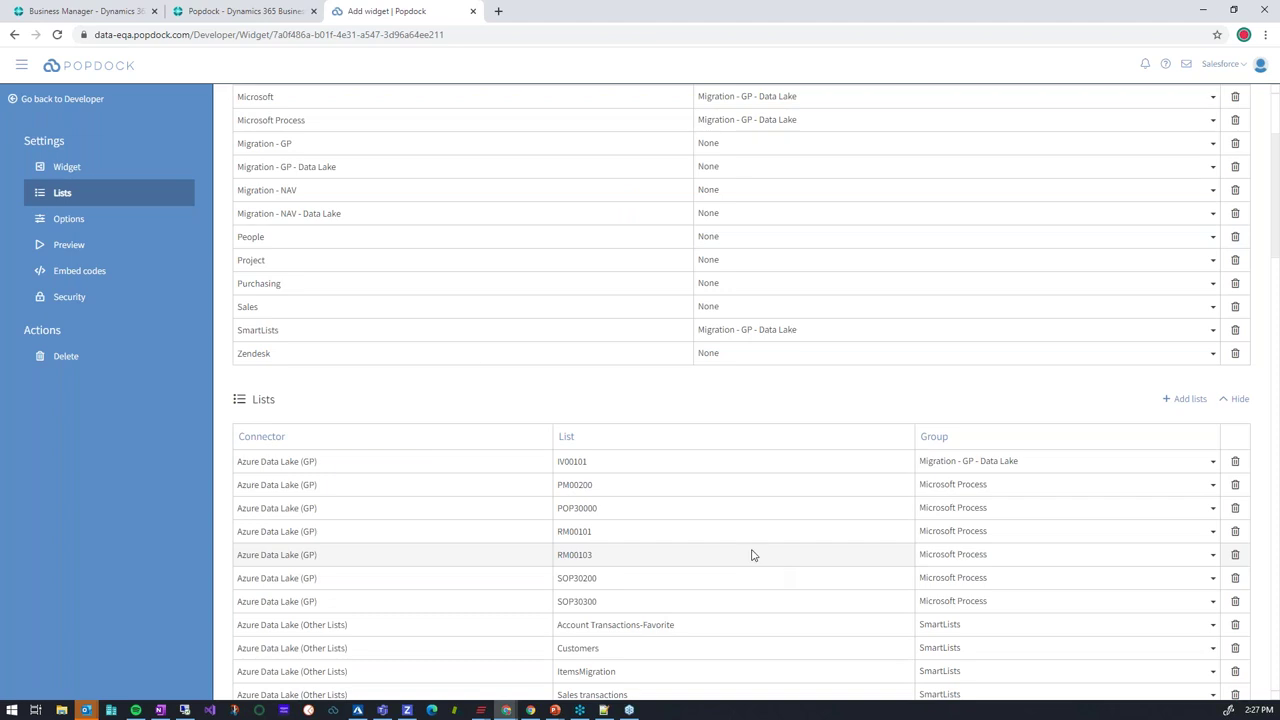
Step: Switch to Dynamics 365 Business Central, reopen the Popdock page from the home page and select the CRONUS US company
left_click(205, 14)
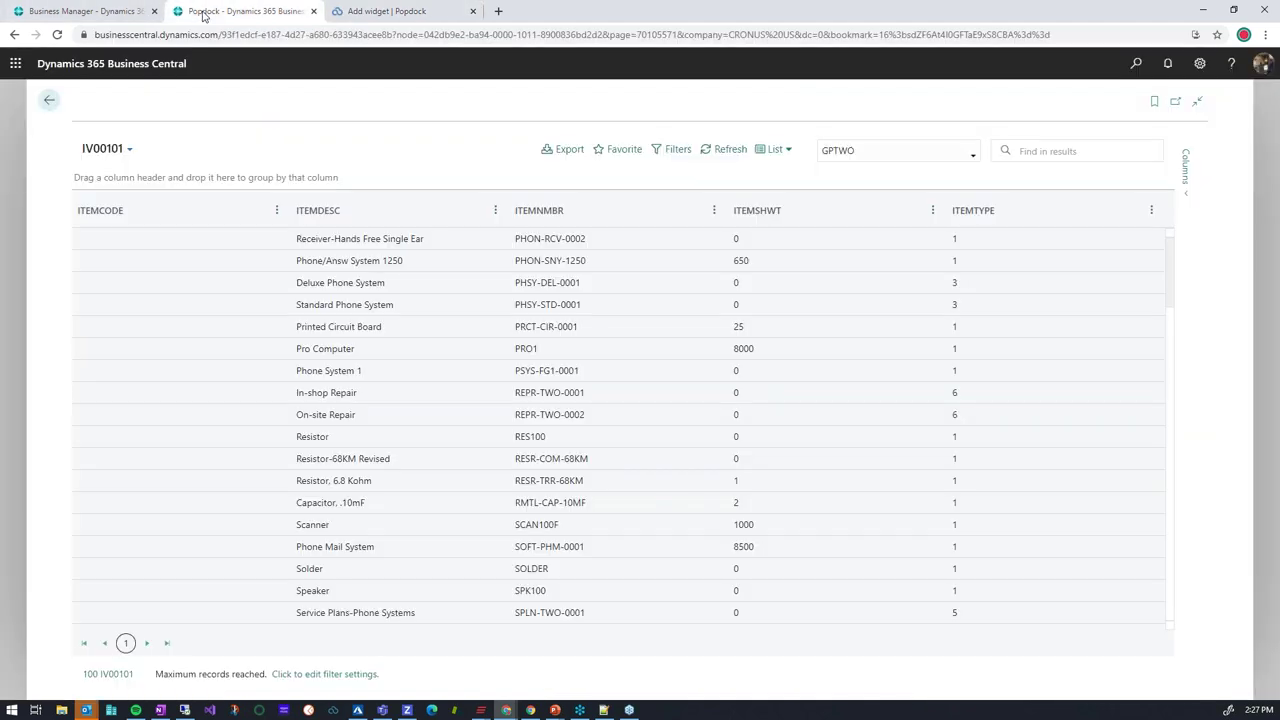
left_click(49, 101)
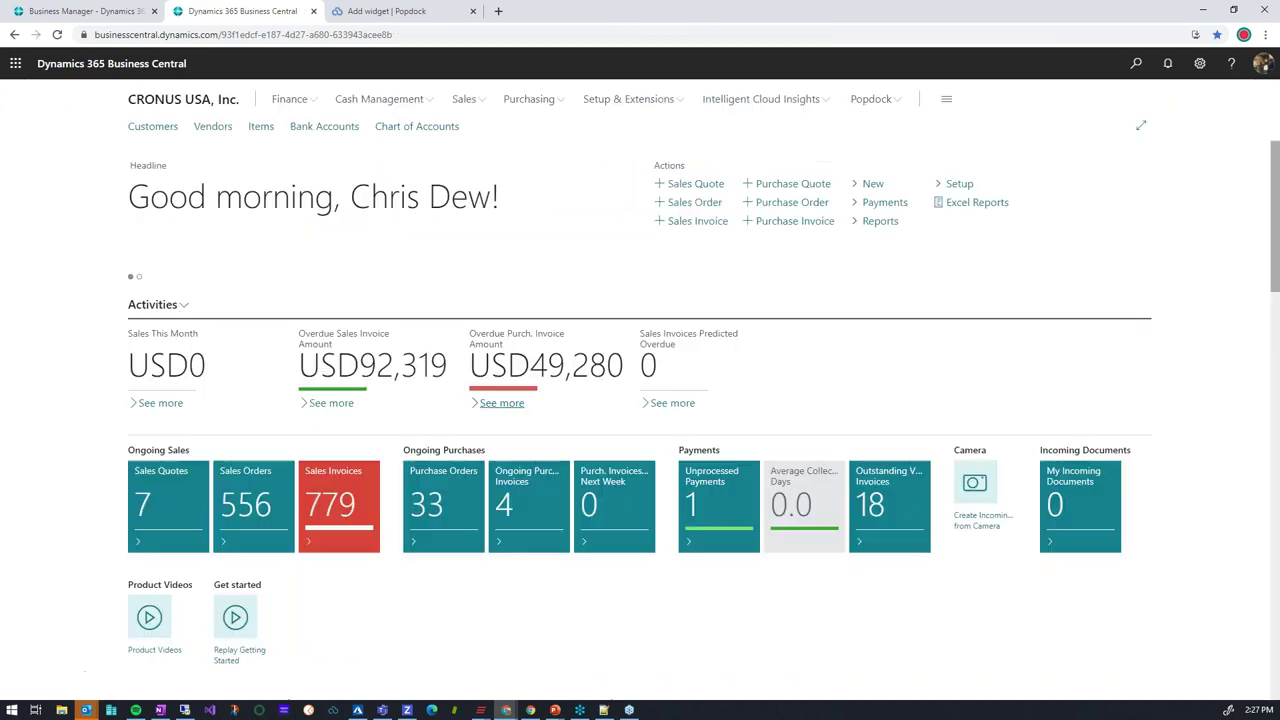
left_click(880, 99)
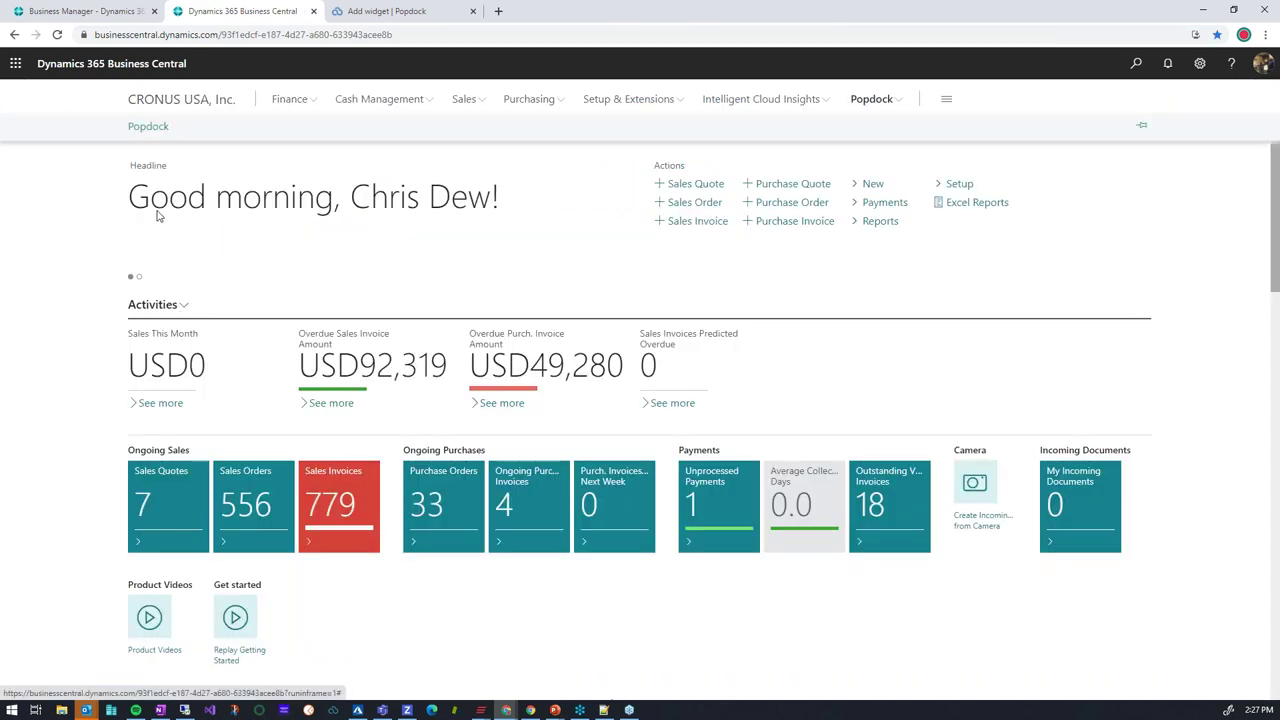
left_click(148, 128)
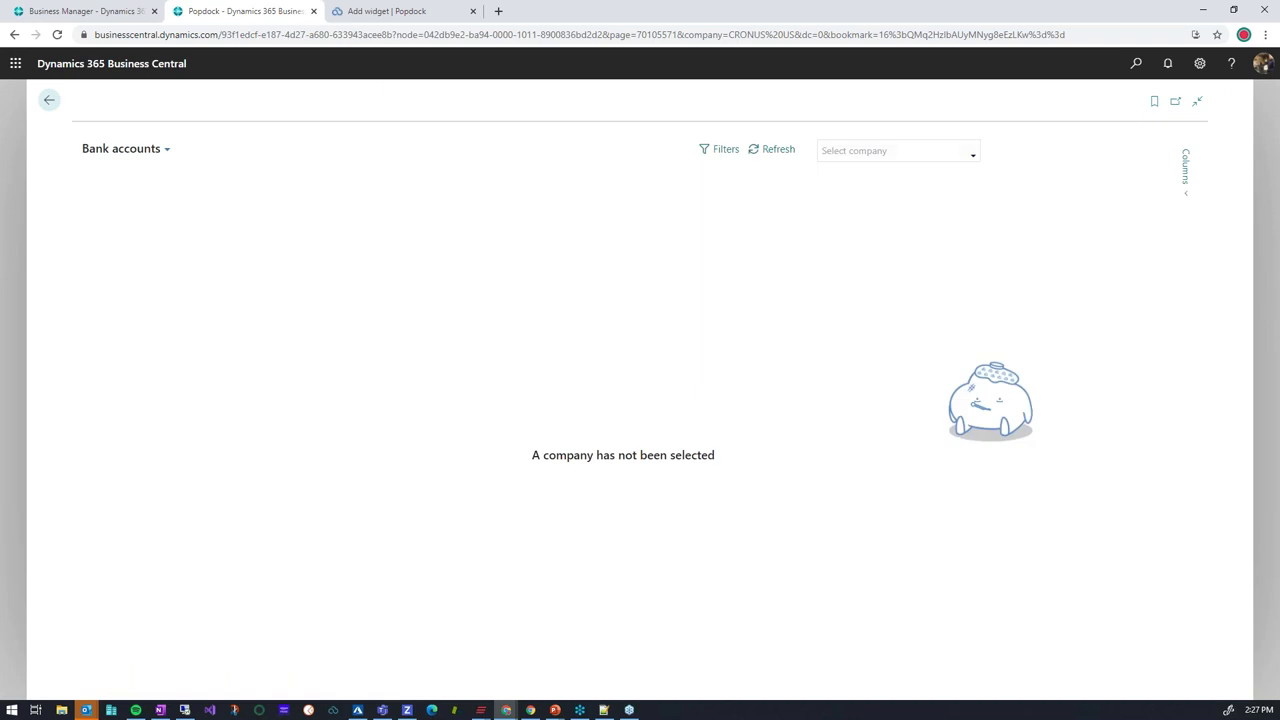
left_click(898, 150)
left_click(866, 235)
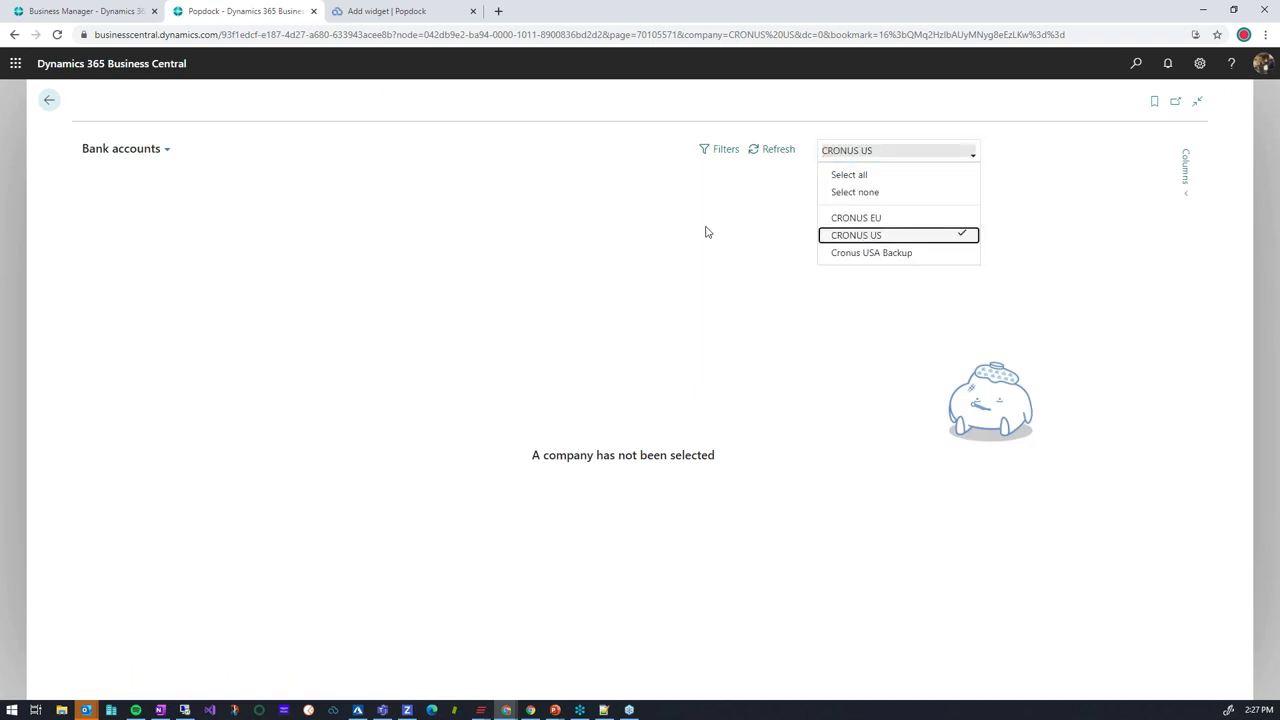
left_click(733, 228)
Step: Open the ItemsMigration list from the SmartLists group of Migration - GP - Data Lake and view its available columns
left_click(166, 150)
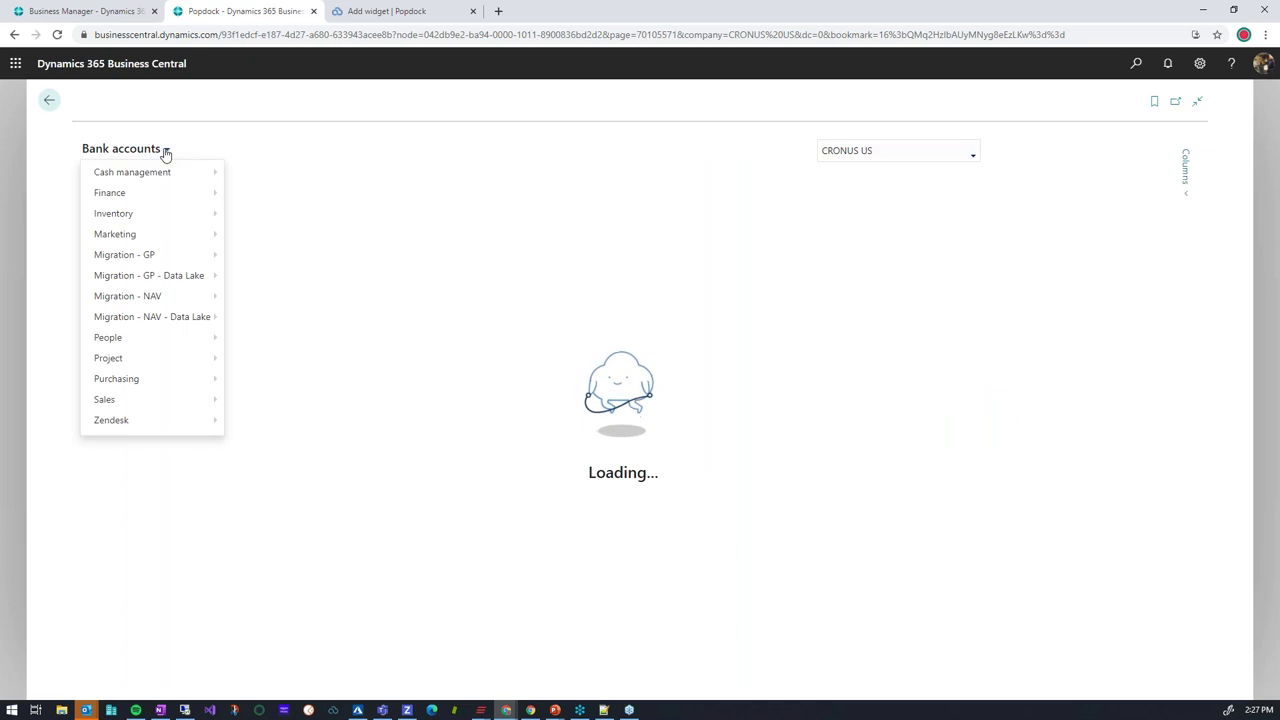
mouse_move(191, 282)
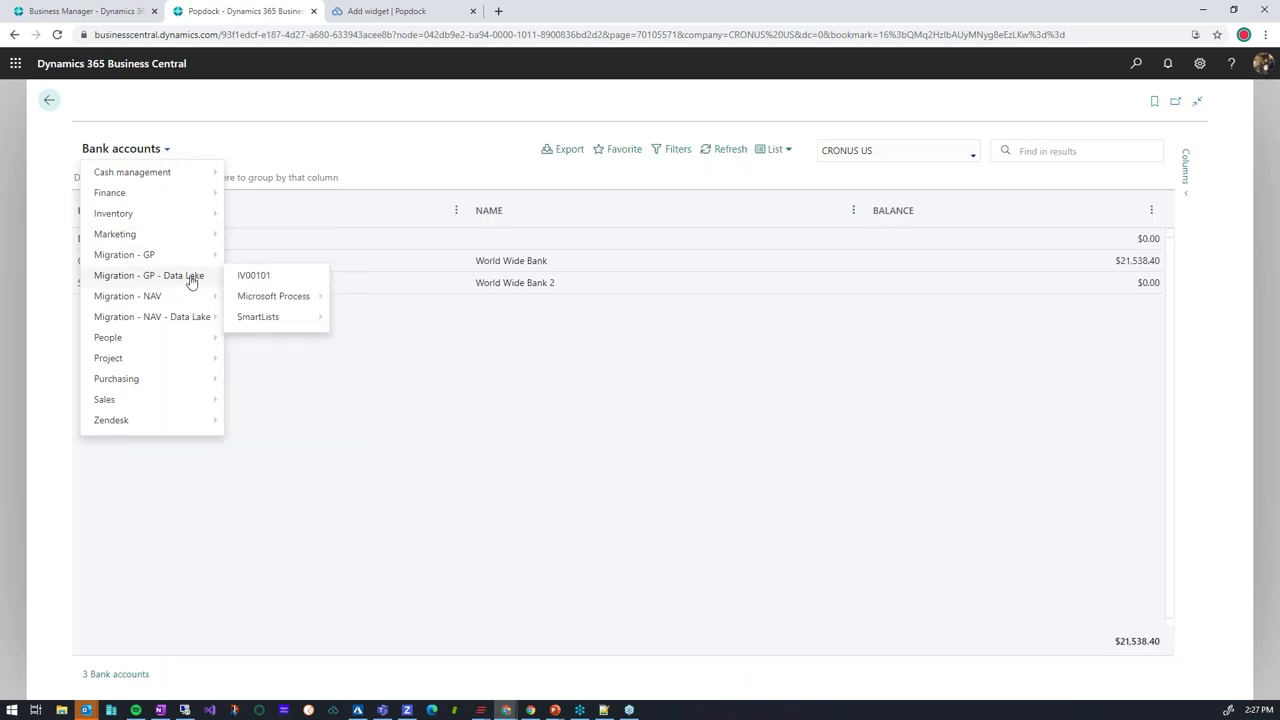
mouse_move(302, 324)
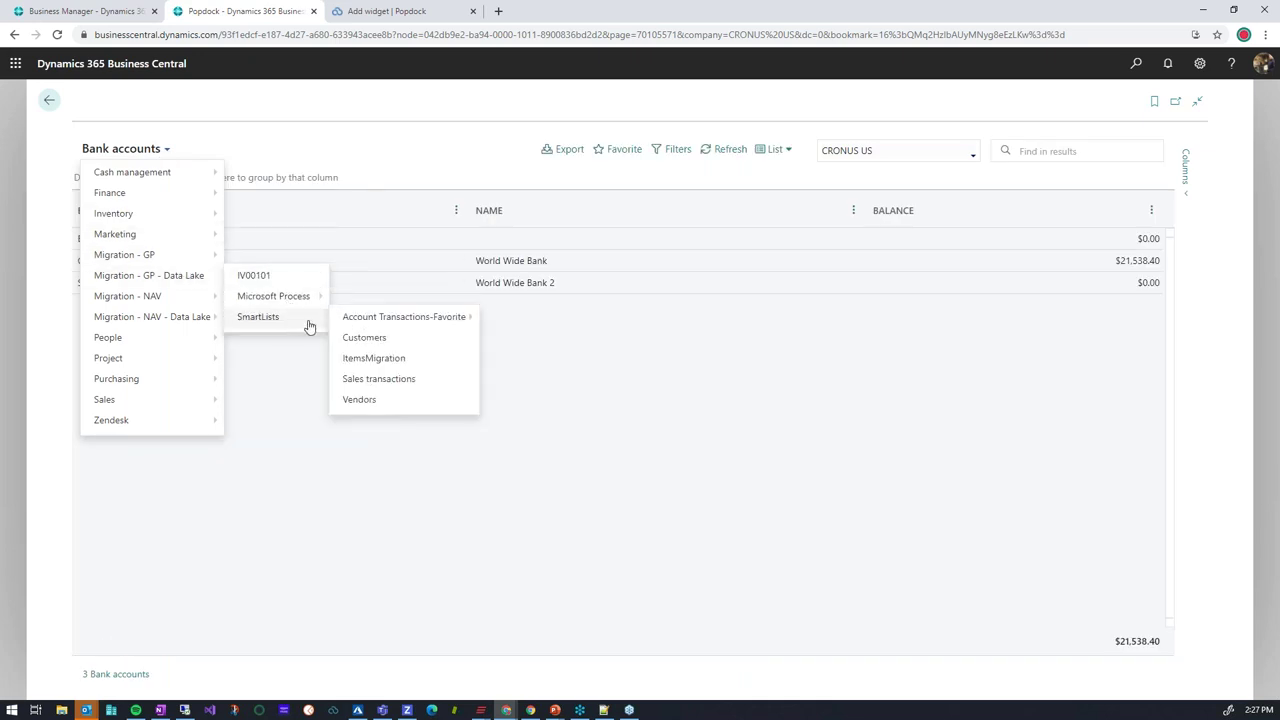
left_click(400, 365)
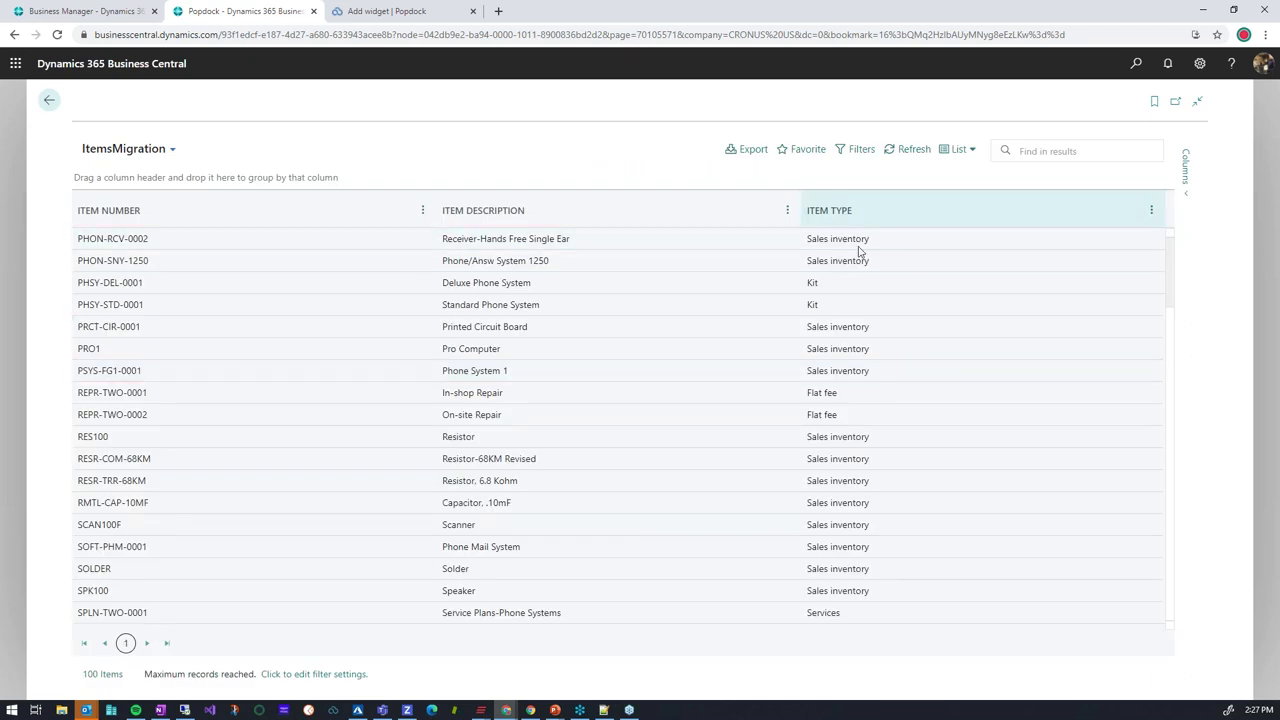
left_click(1188, 182)
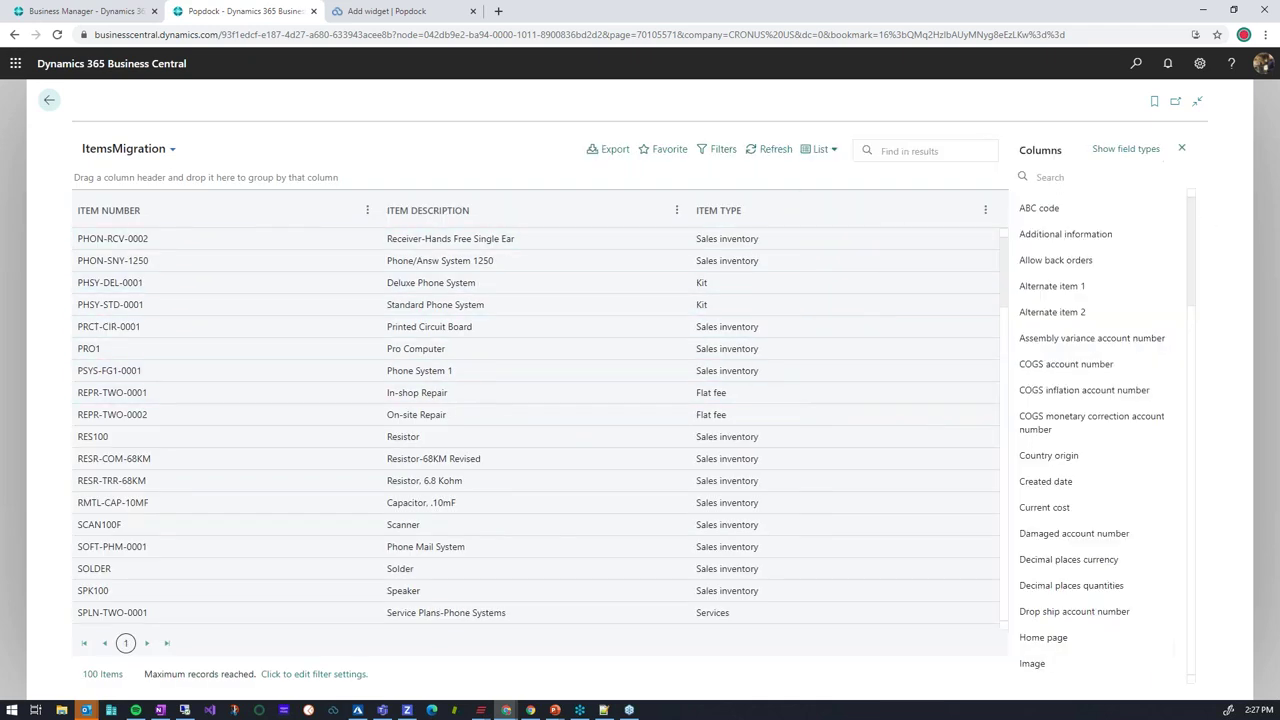
left_click(1181, 150)
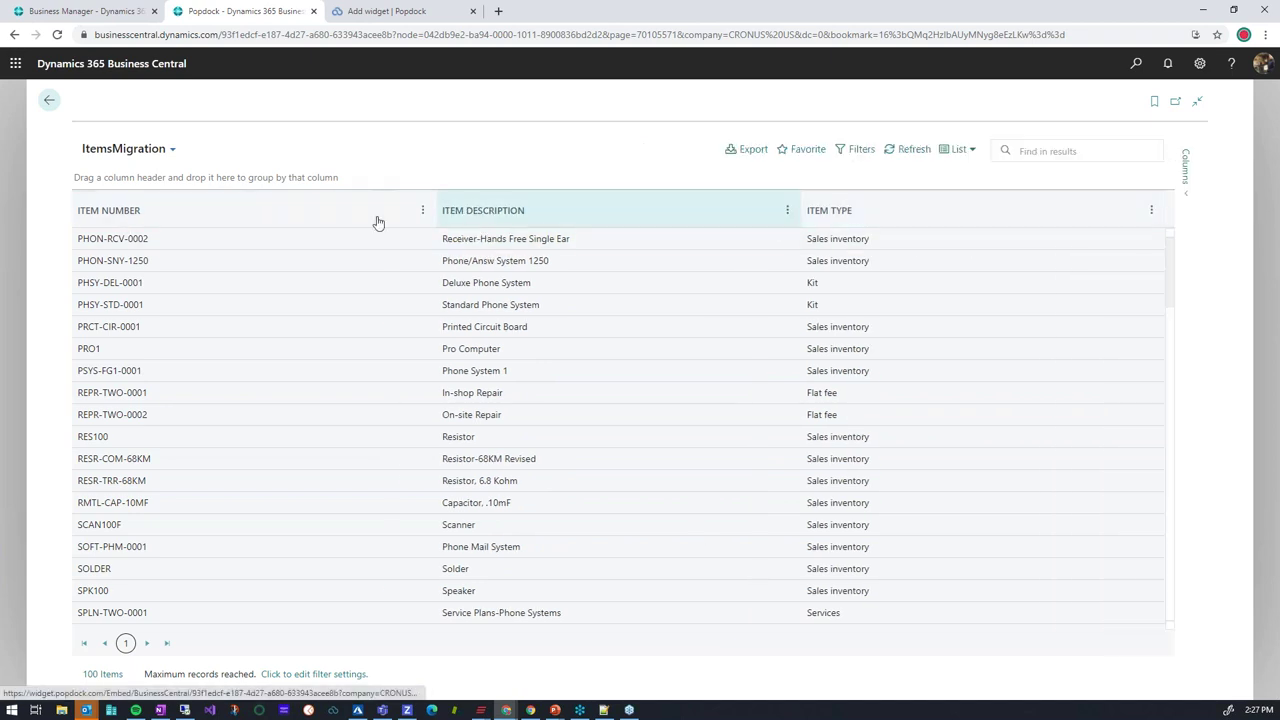
Step: Open the Sales transactions list from the SmartLists group of Migration - GP - Data Lake
left_click(172, 149)
mouse_move(153, 223)
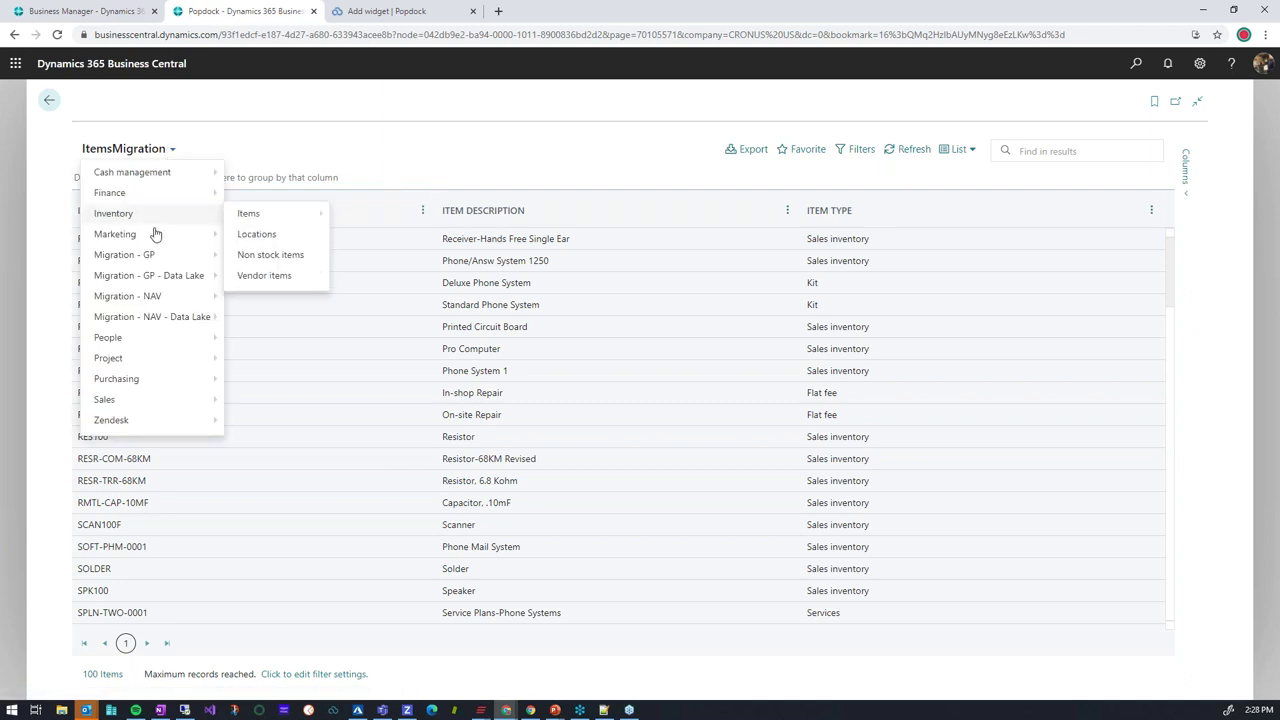
mouse_move(263, 317)
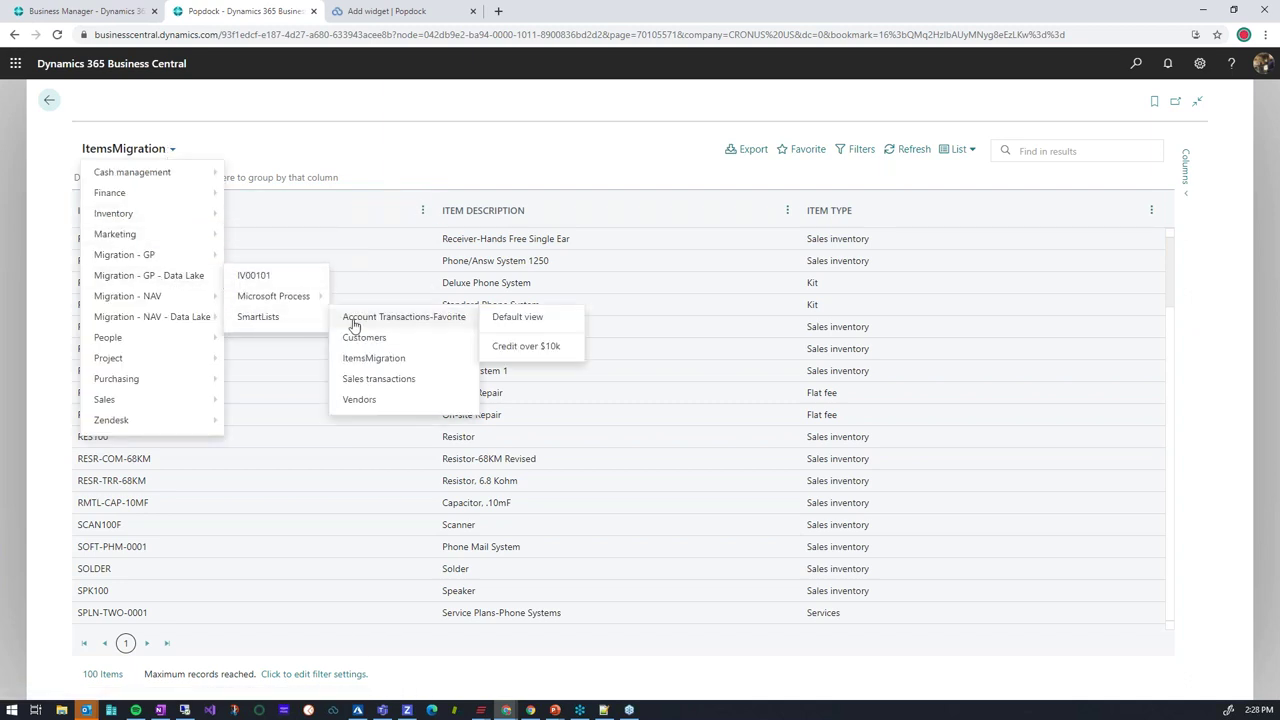
left_click(398, 379)
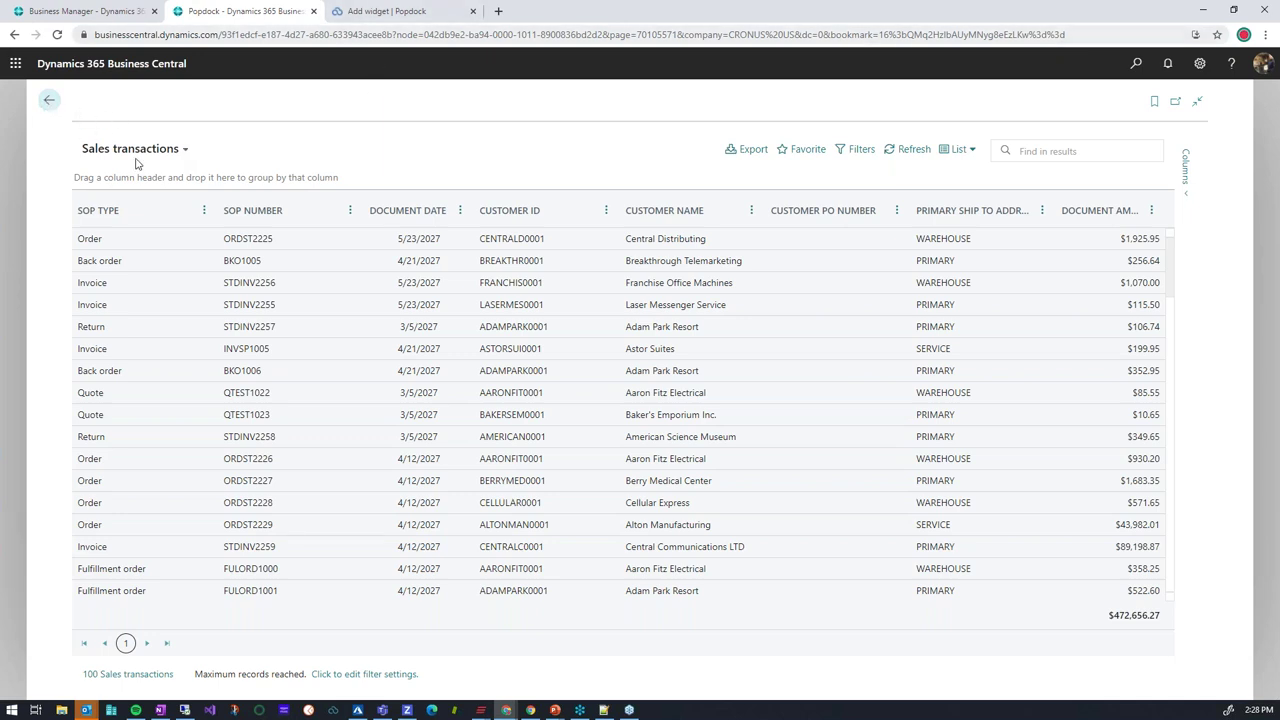
left_click(184, 150)
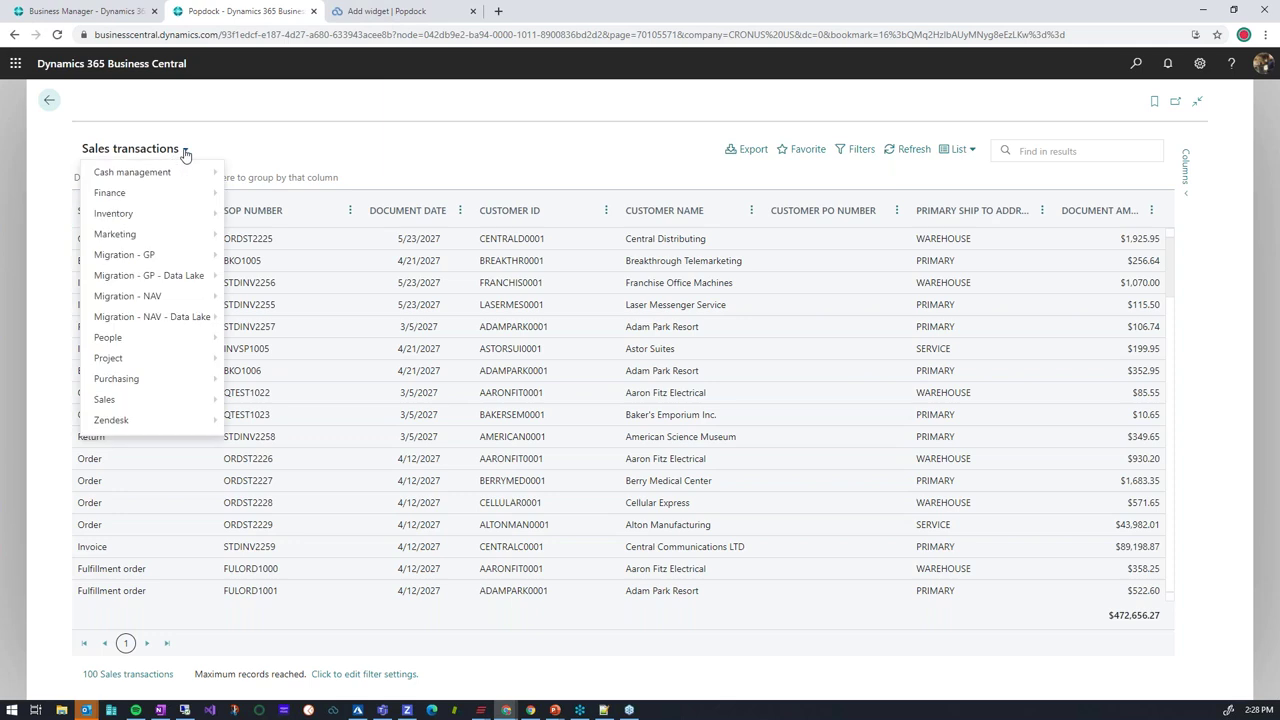
mouse_move(192, 278)
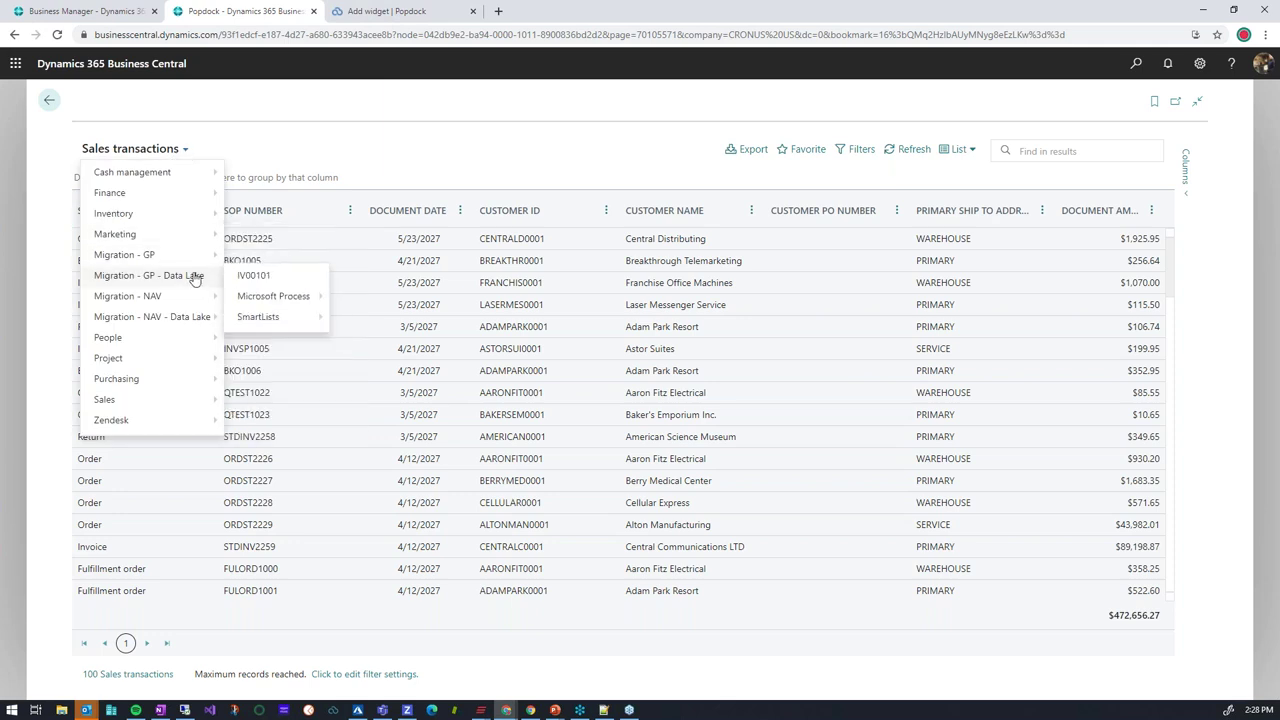
mouse_move(262, 304)
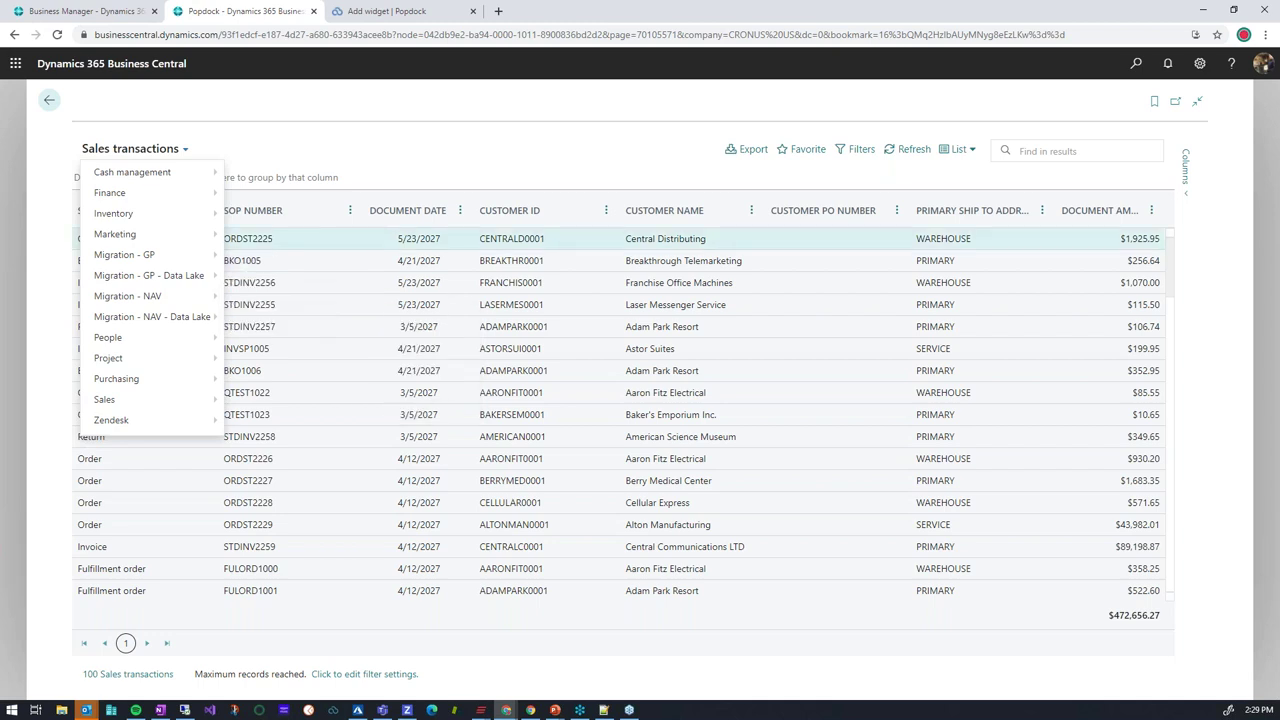
left_click(327, 149)
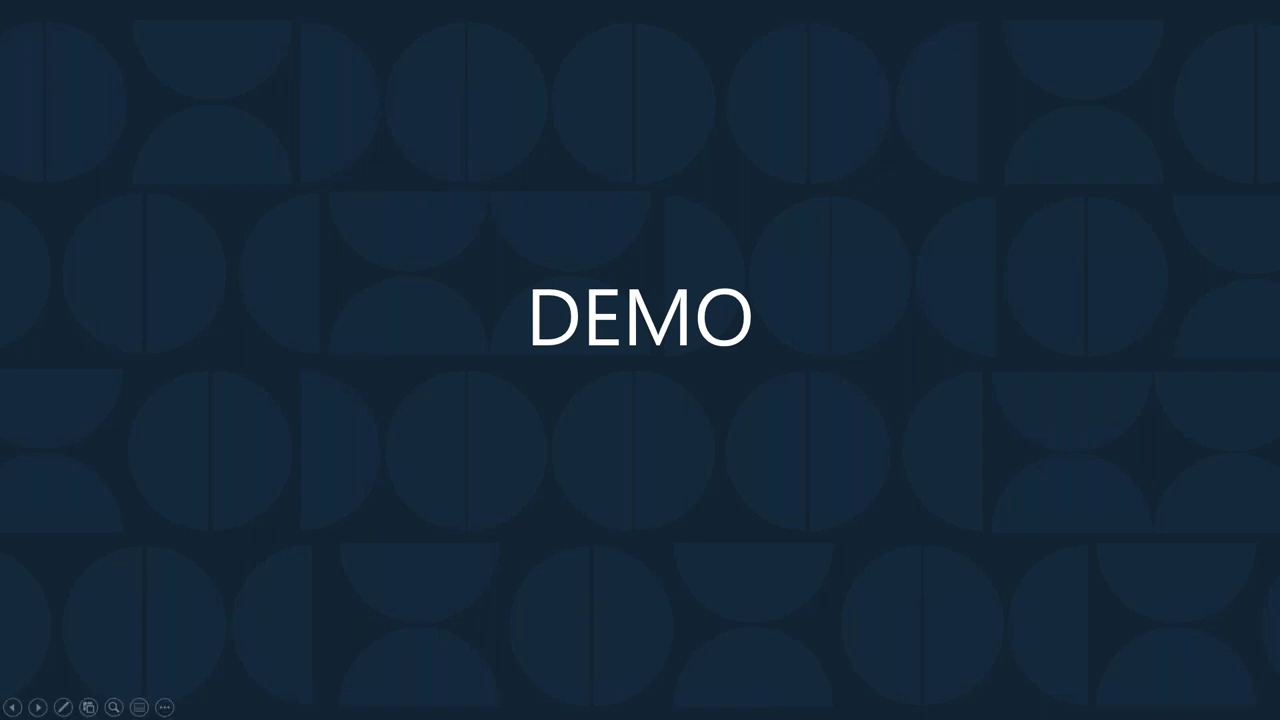
left_click(811, 531)
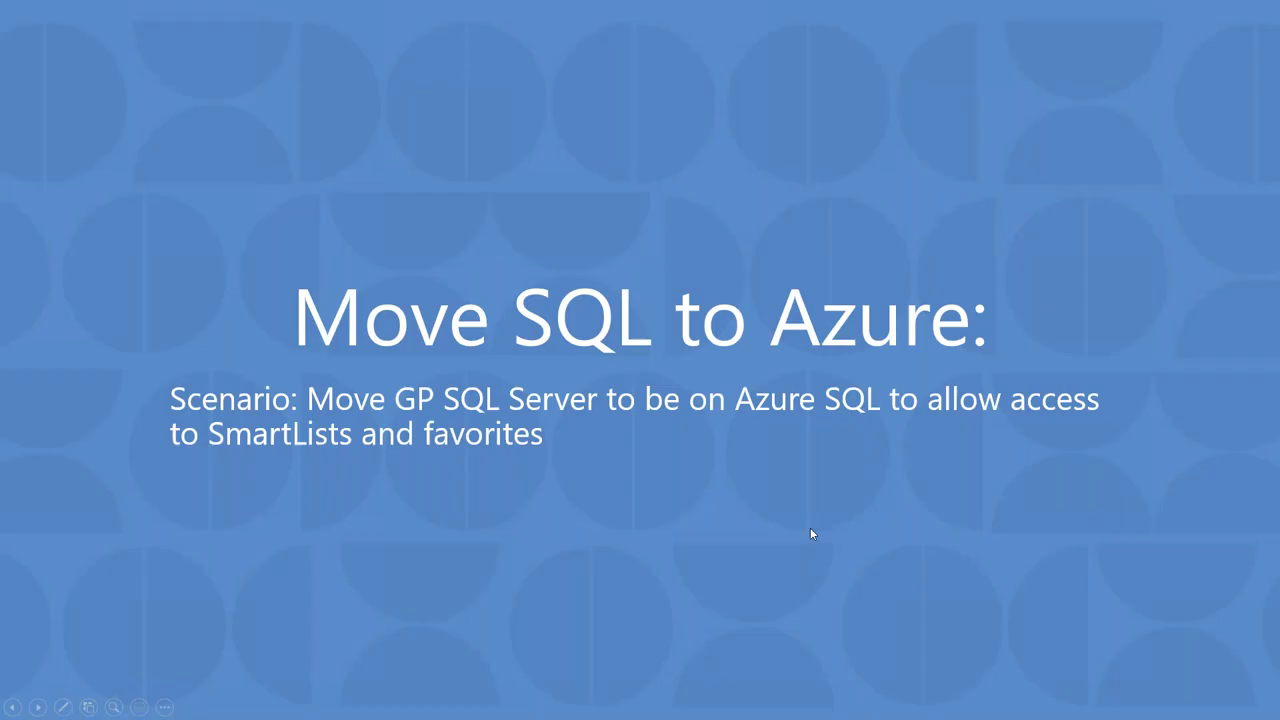
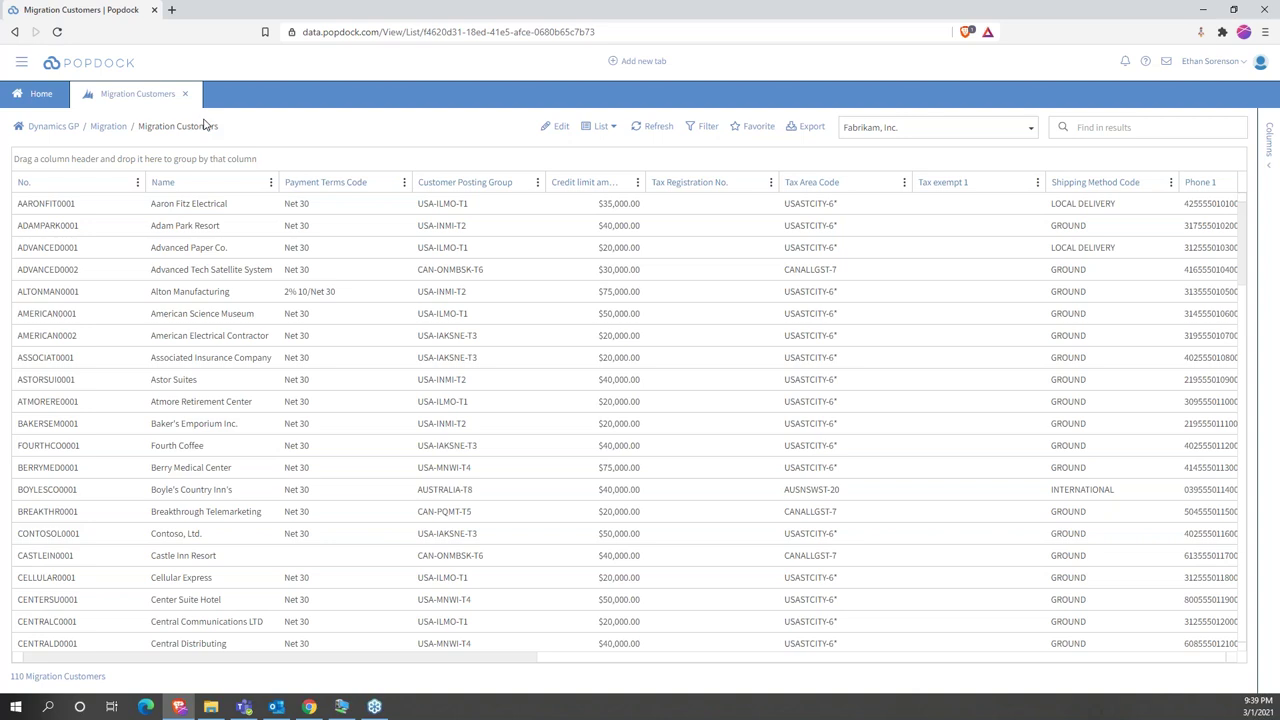
Step: Examine the lists in the Migration group and the displayed and available columns of the Migration Customers list in Popdock
left_click(118, 133)
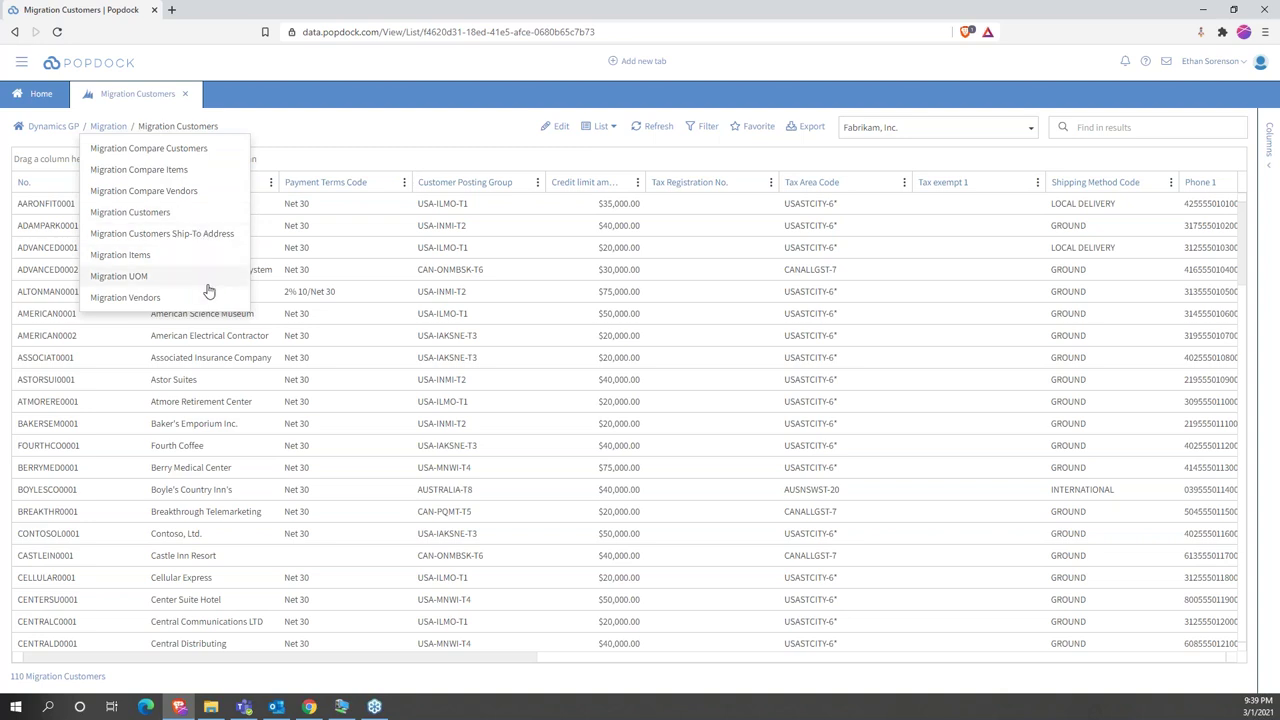
left_click(317, 141)
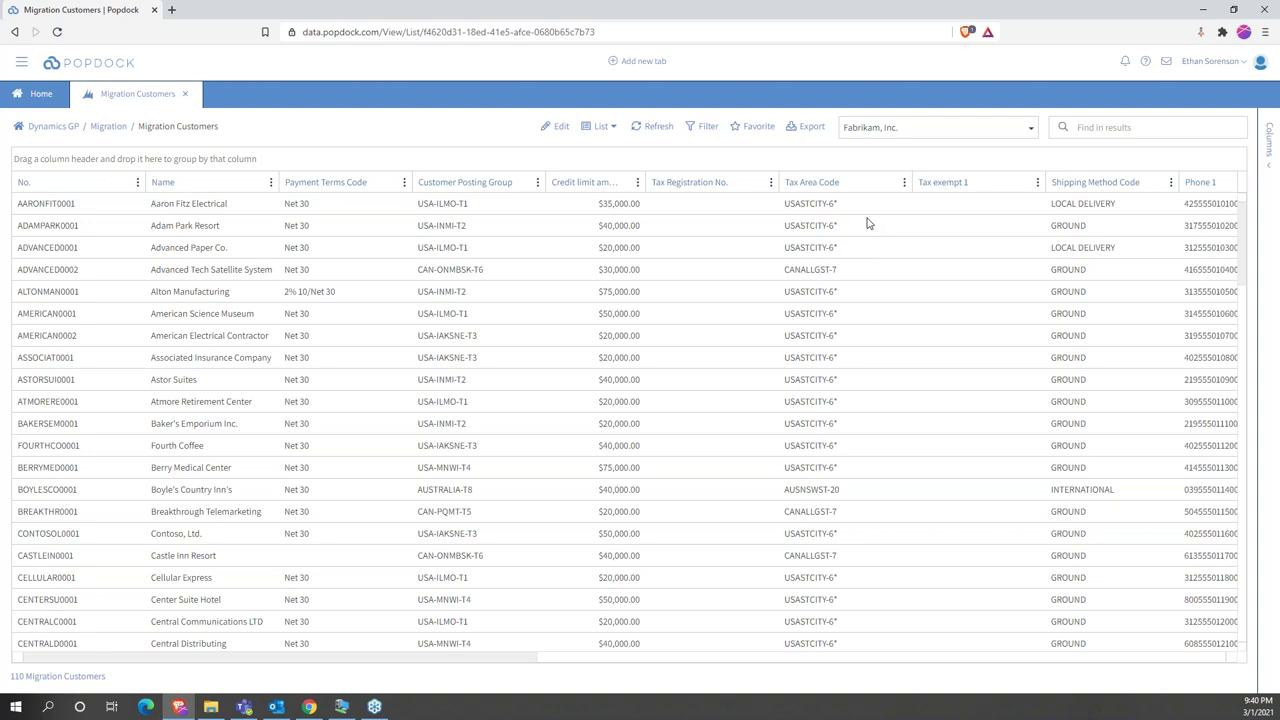
left_click_drag(496, 658, 800, 643)
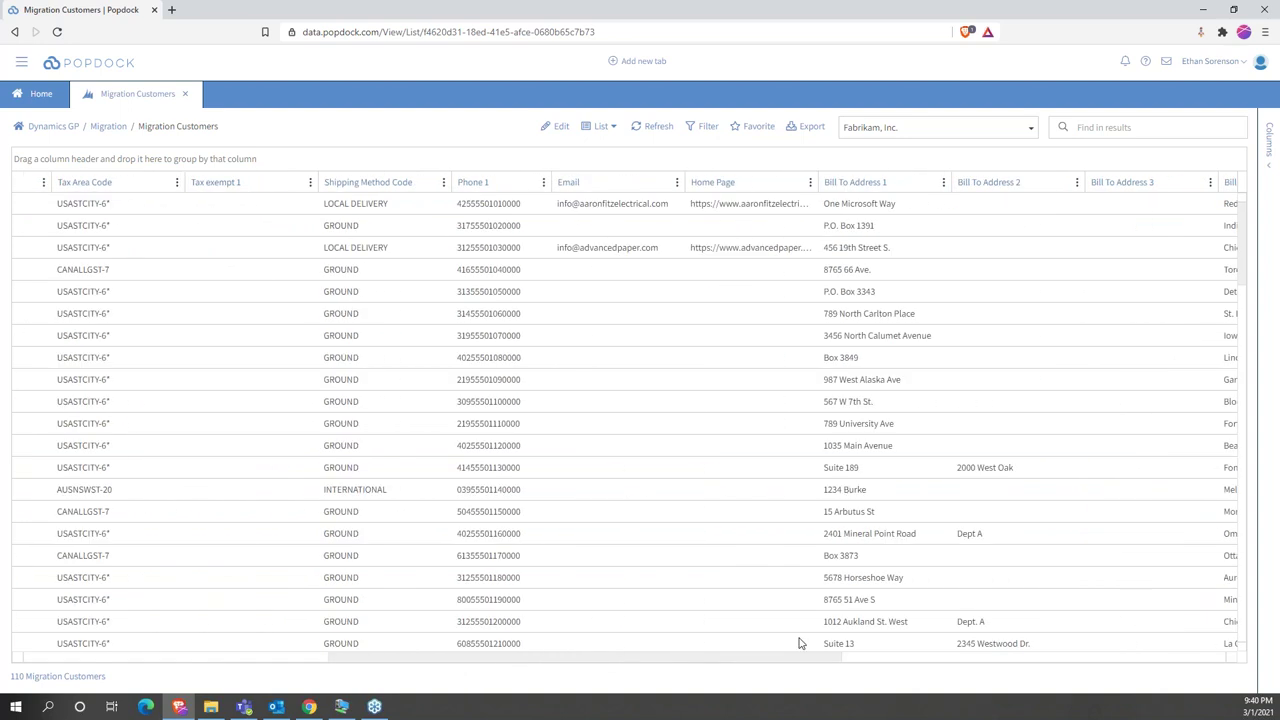
left_click_drag(800, 643, 836, 643)
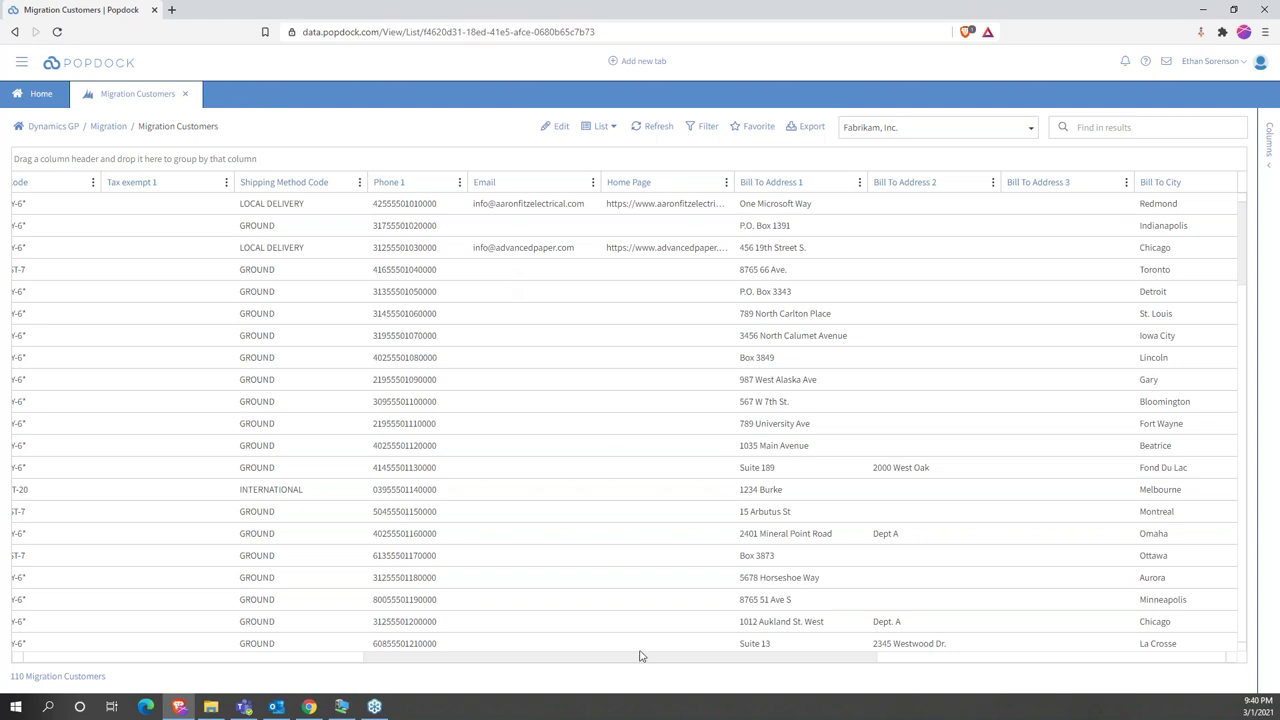
left_click_drag(645, 660, 1120, 671)
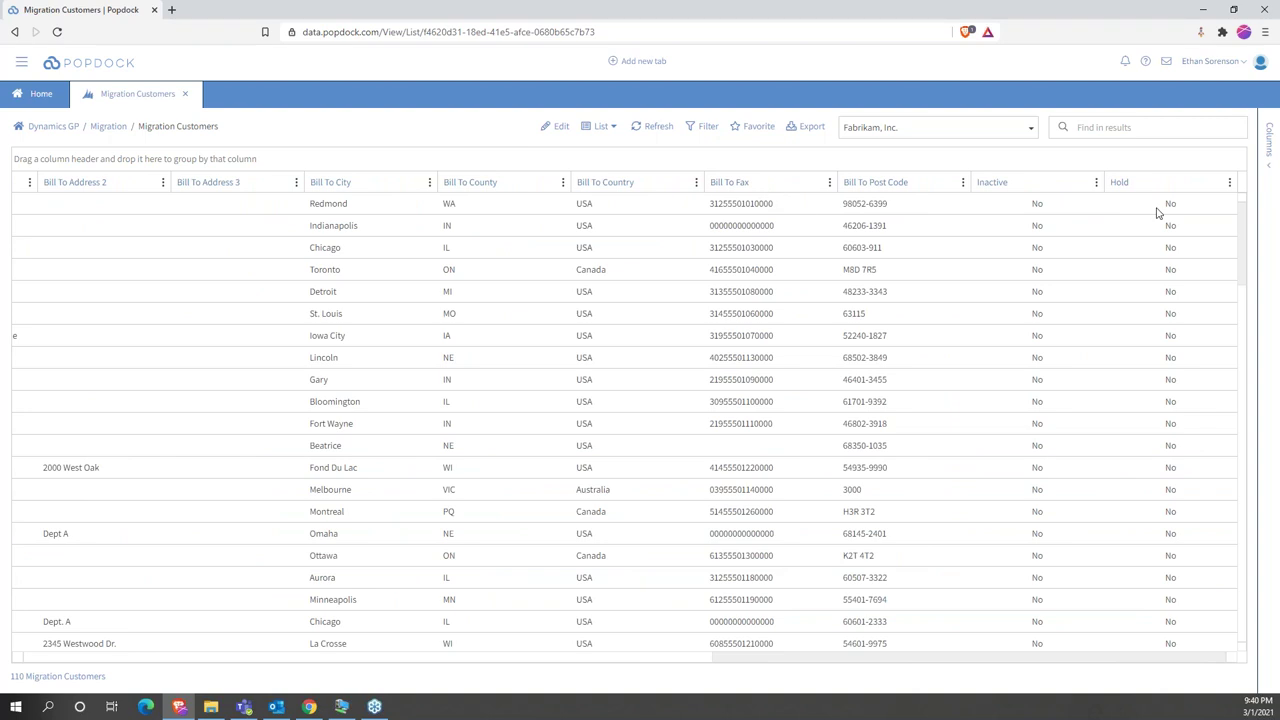
left_click(1269, 152)
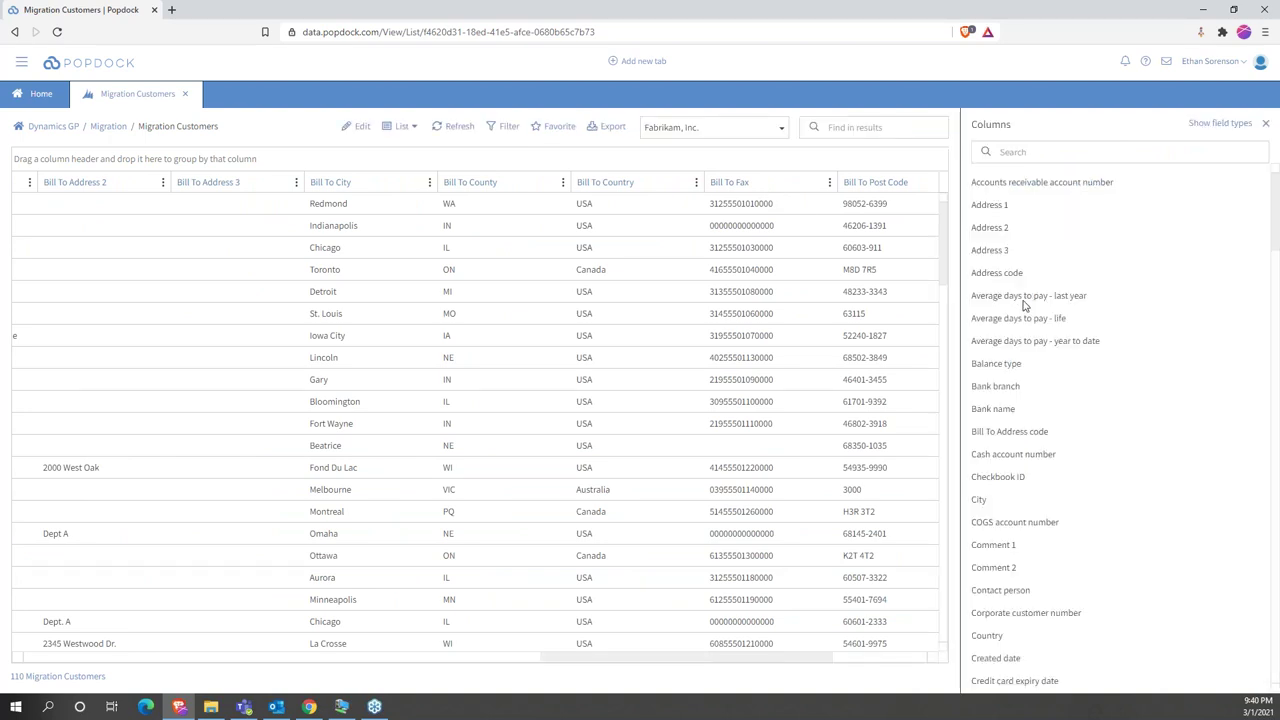
scroll(1064, 292, "down", 12)
scroll(1064, 302, "up", 10)
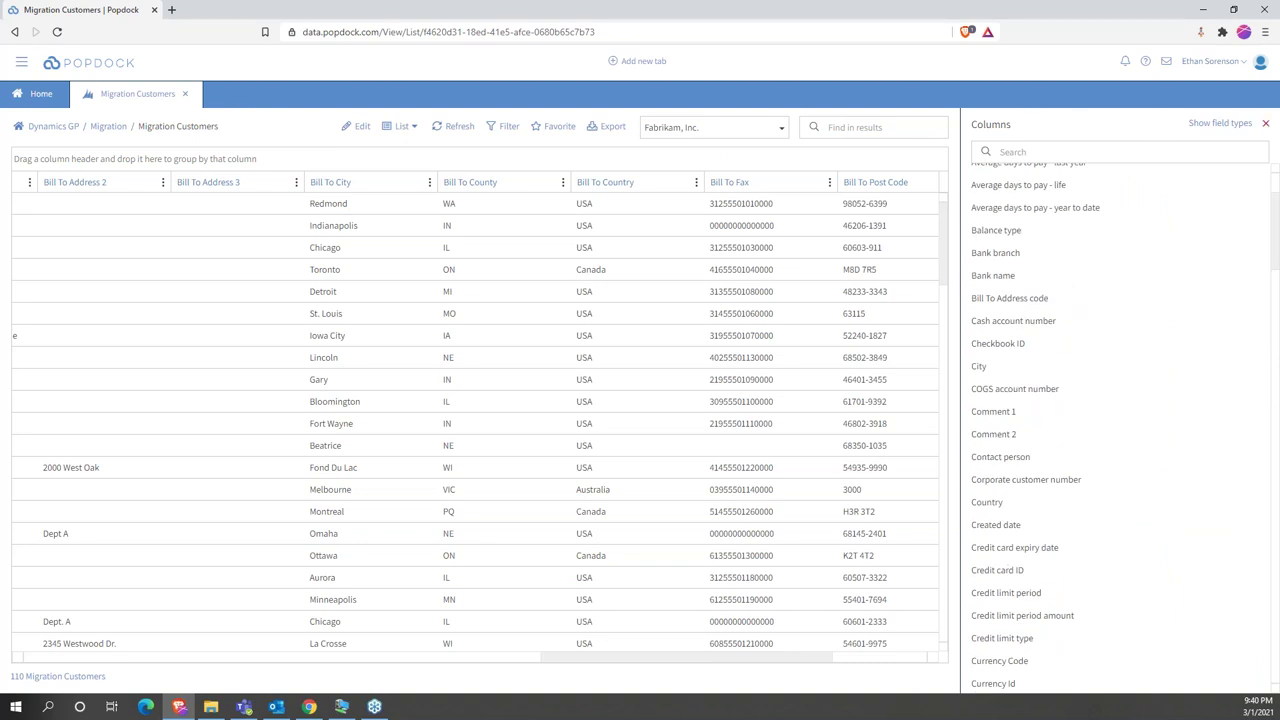
left_click(1265, 123)
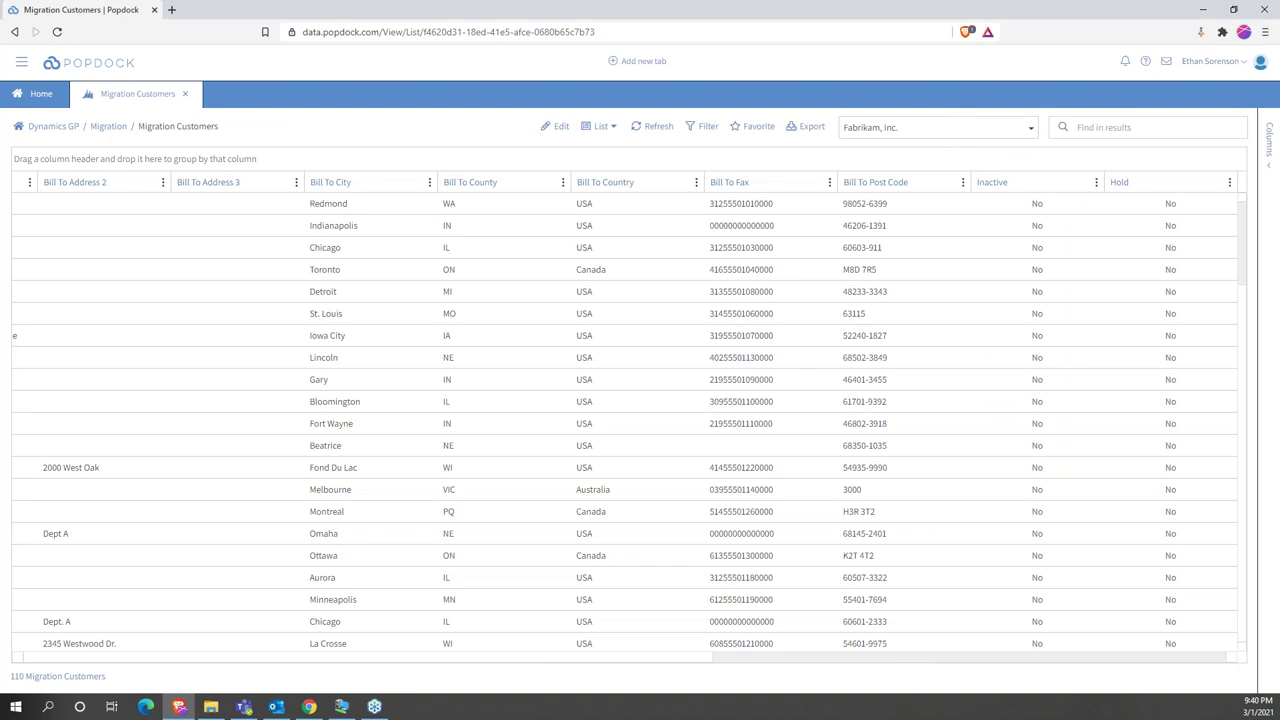
Step: Edit the Migration Customers joined list and show the lists it is built from
left_click_drag(906, 660, 152, 563)
left_click(558, 127)
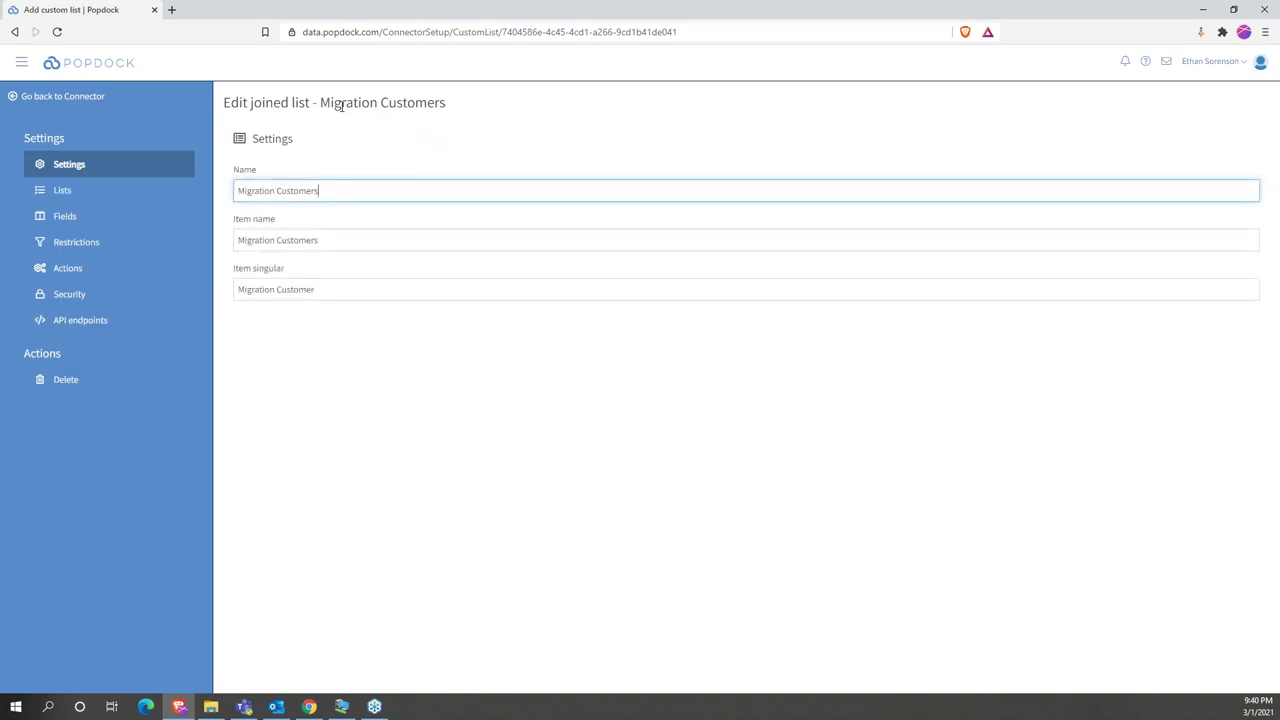
left_click(91, 189)
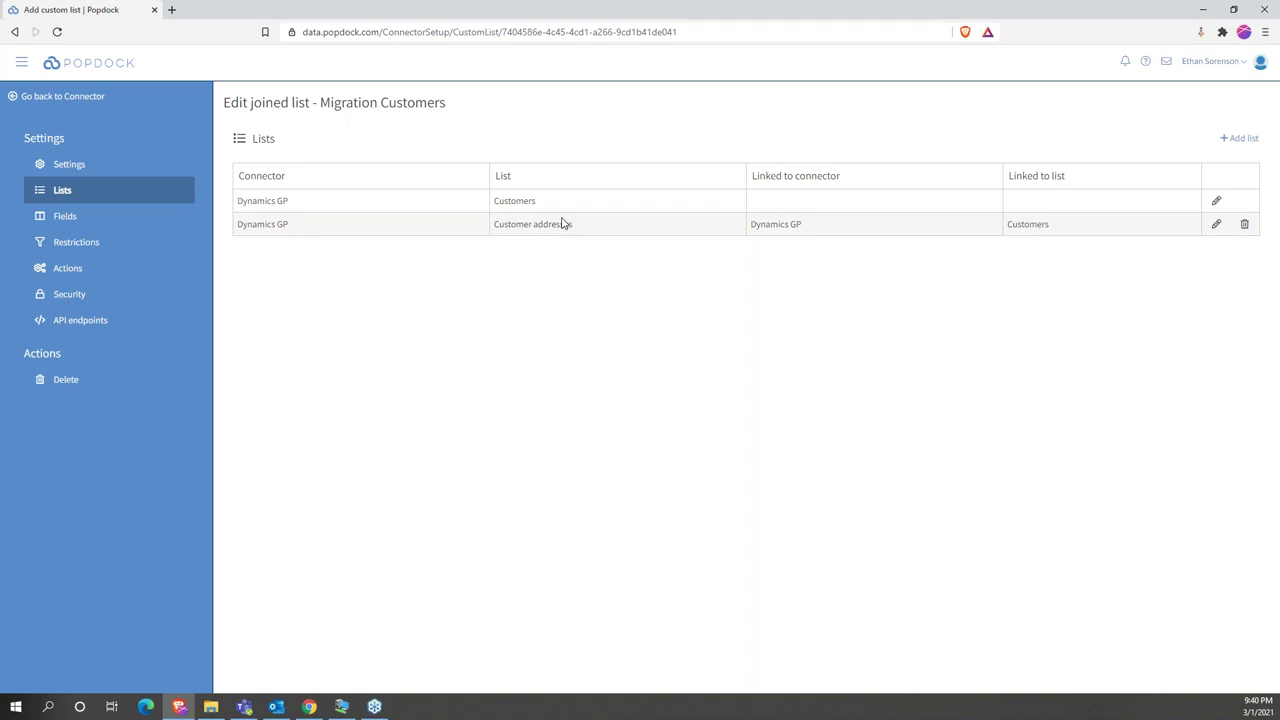
Step: Start adding the Customers list from the Sales group of the Dynamics GP connector to the joined list
left_click(1241, 139)
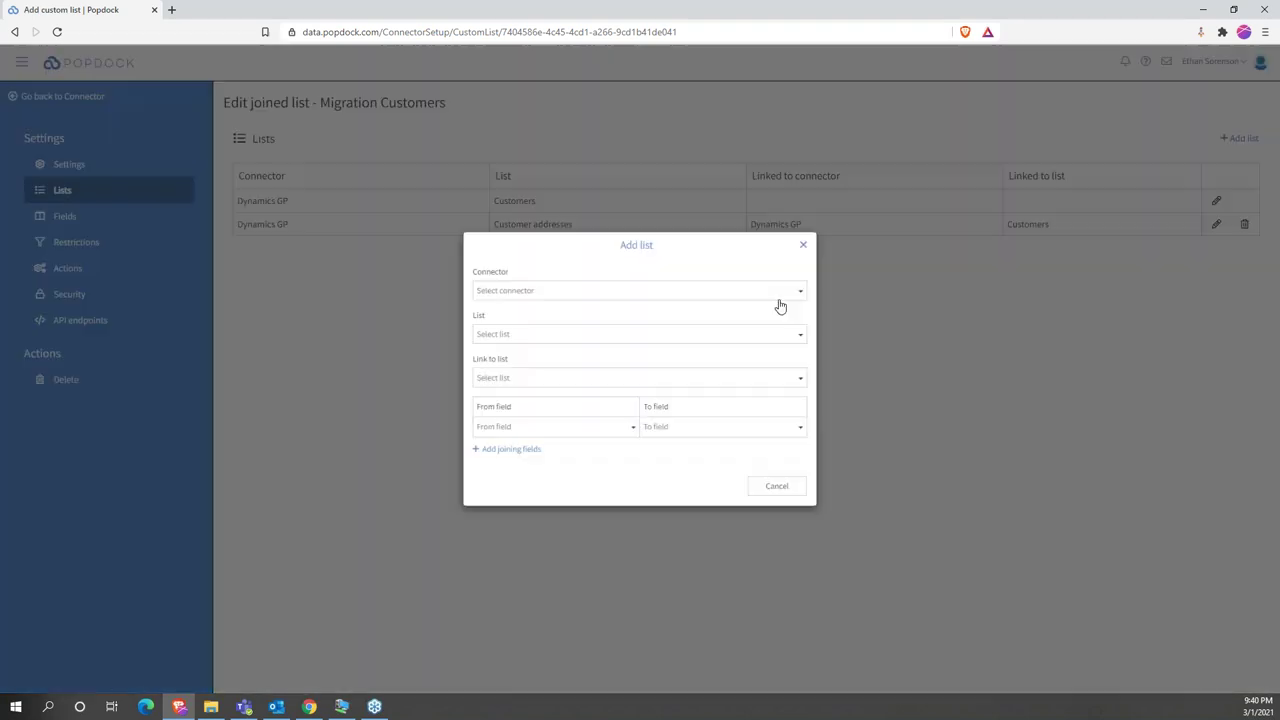
left_click(577, 284)
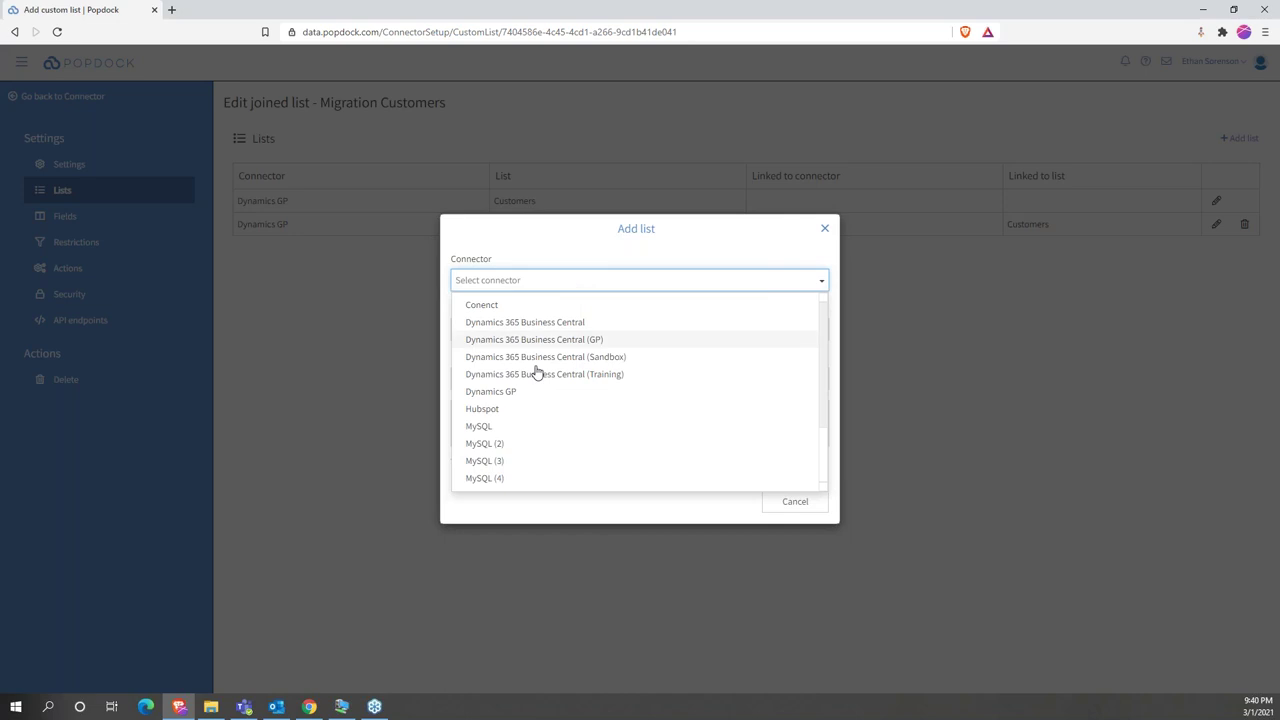
left_click(569, 392)
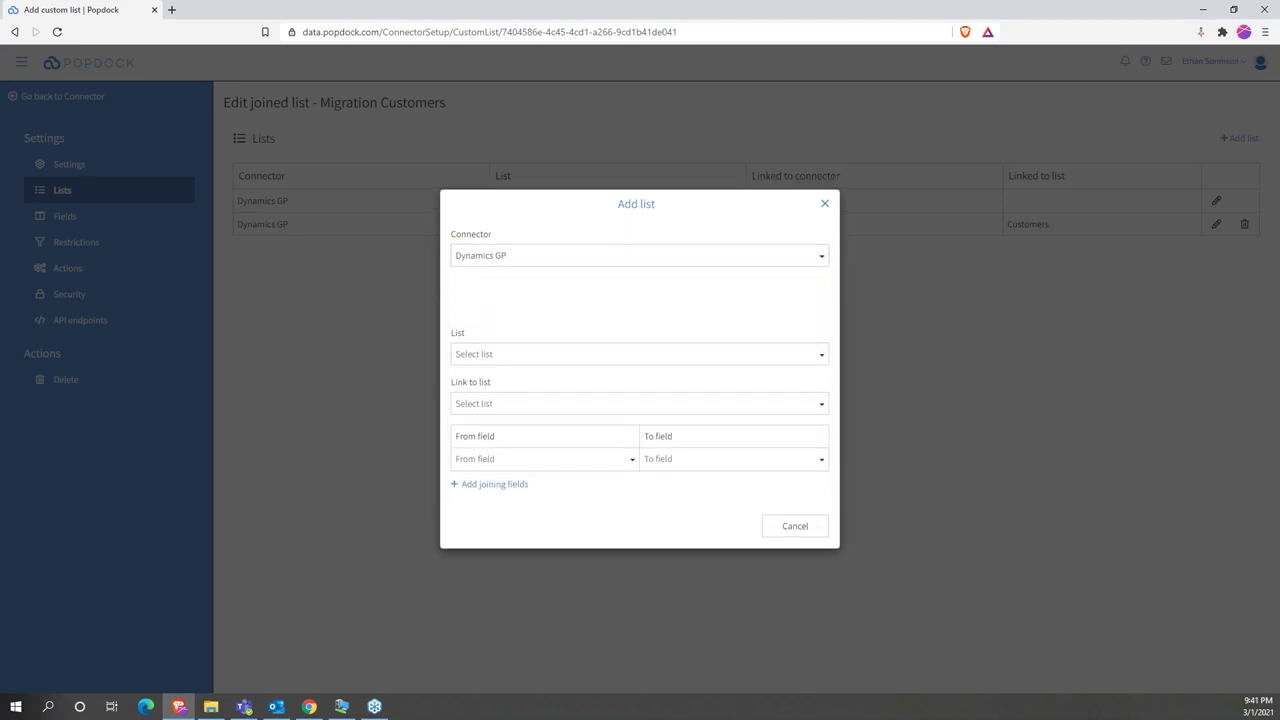
left_click(549, 310)
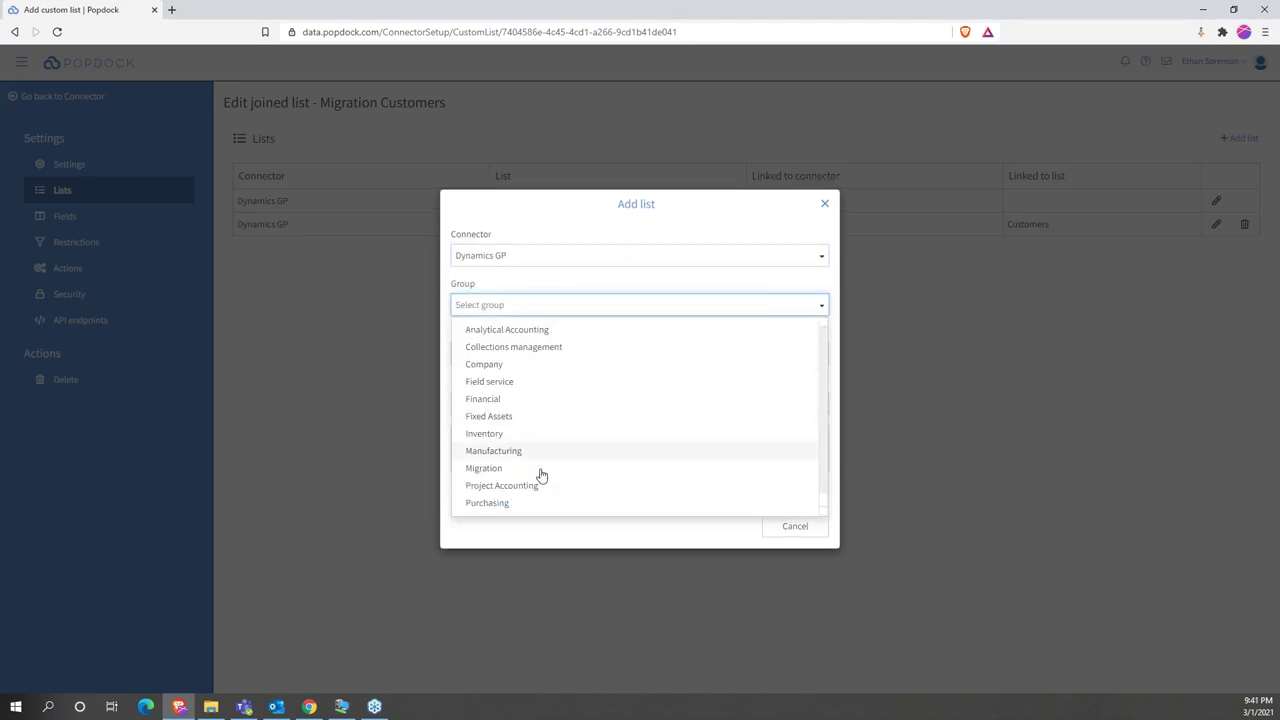
scroll(527, 480, "down", 1)
left_click(523, 503)
left_click(512, 358)
left_click(524, 403)
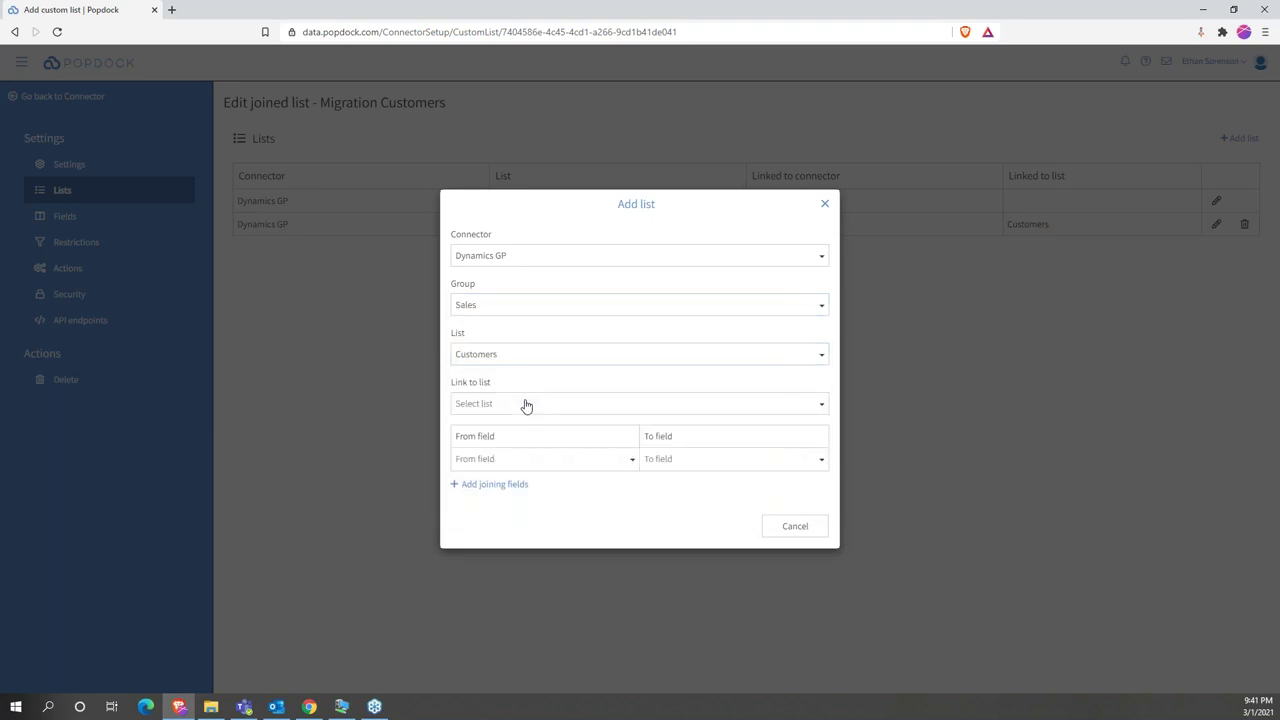
Step: Link the list being added to Customers, look over the joining field choices, and cancel the addition
left_click(523, 403)
left_click(517, 430)
left_click(557, 465)
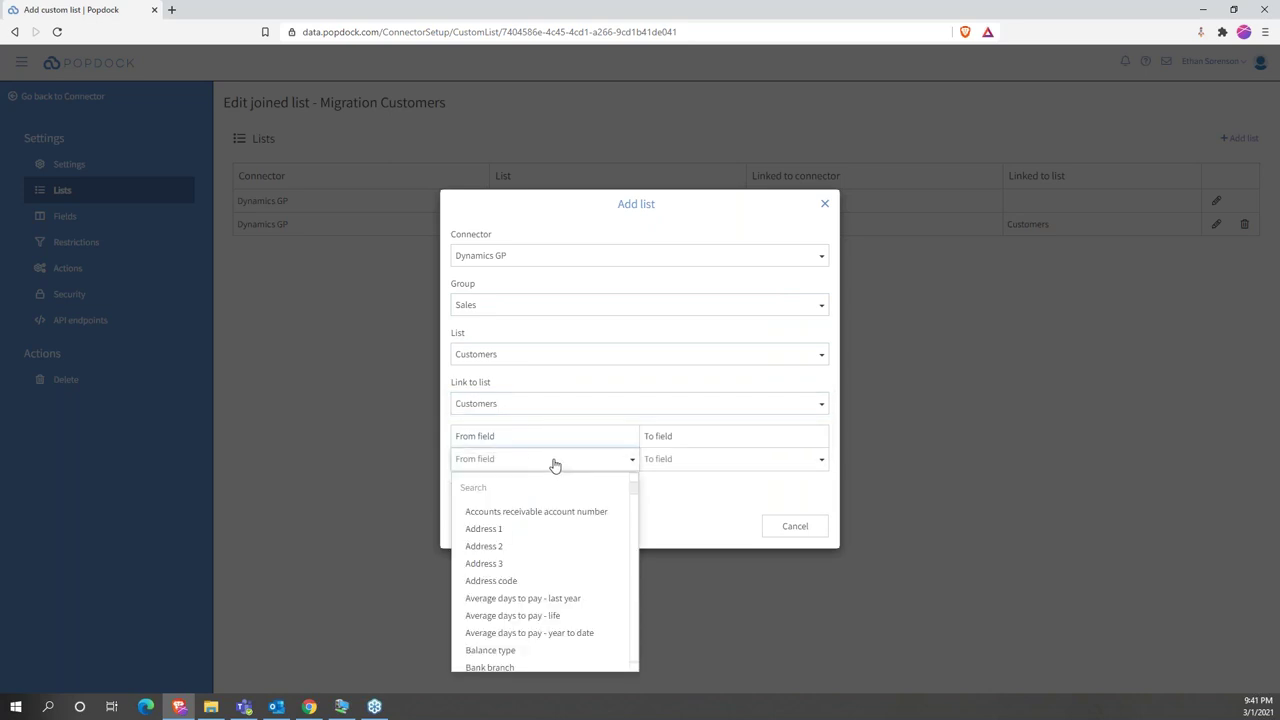
left_click(687, 488)
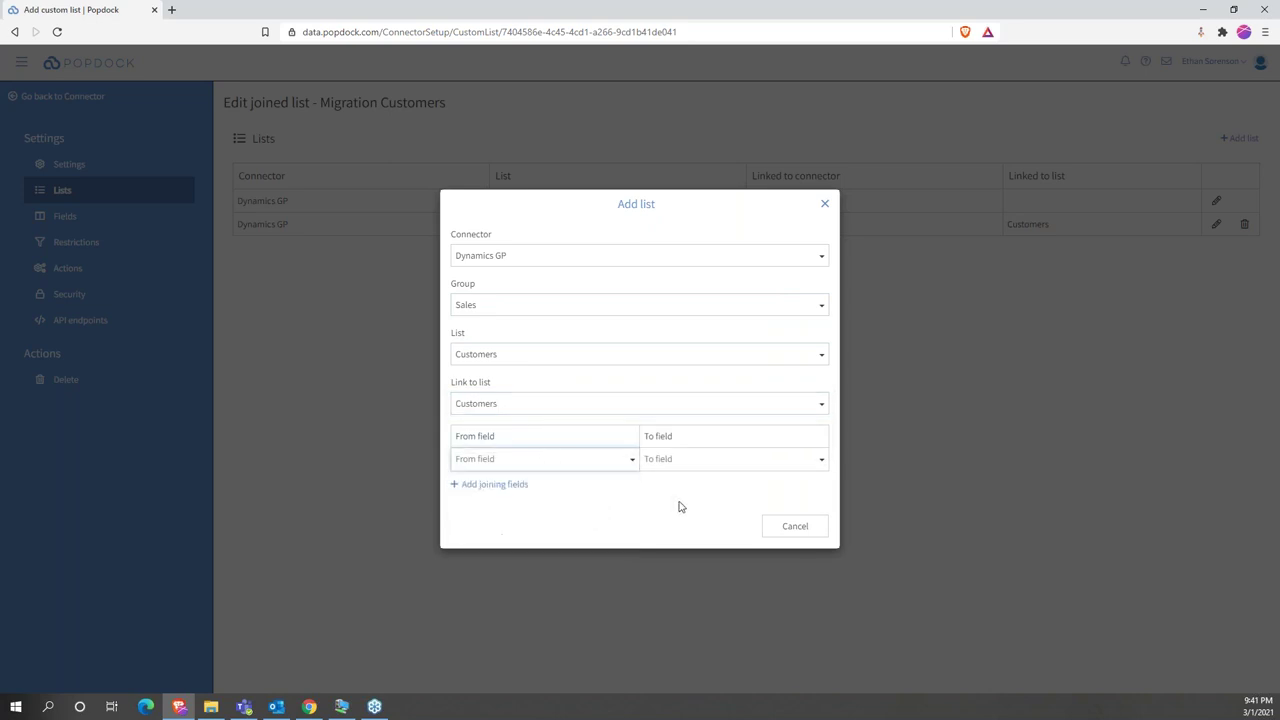
left_click(699, 459)
left_click(556, 508)
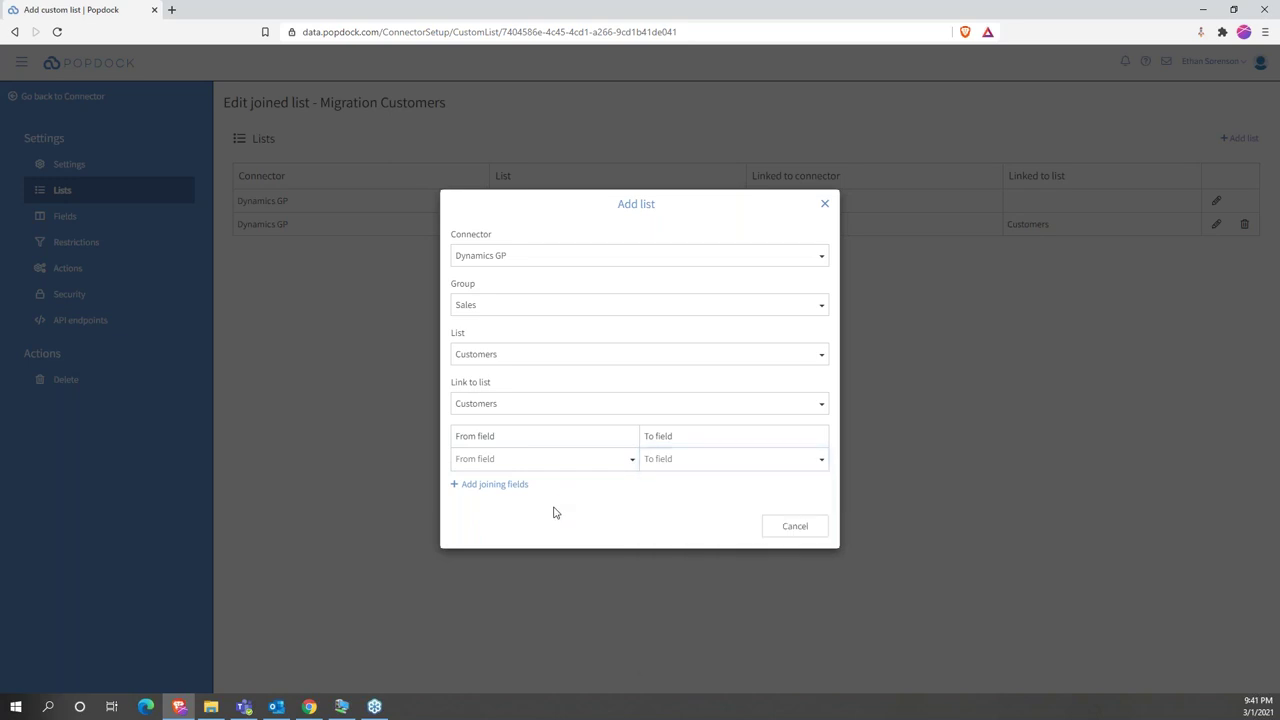
left_click(791, 528)
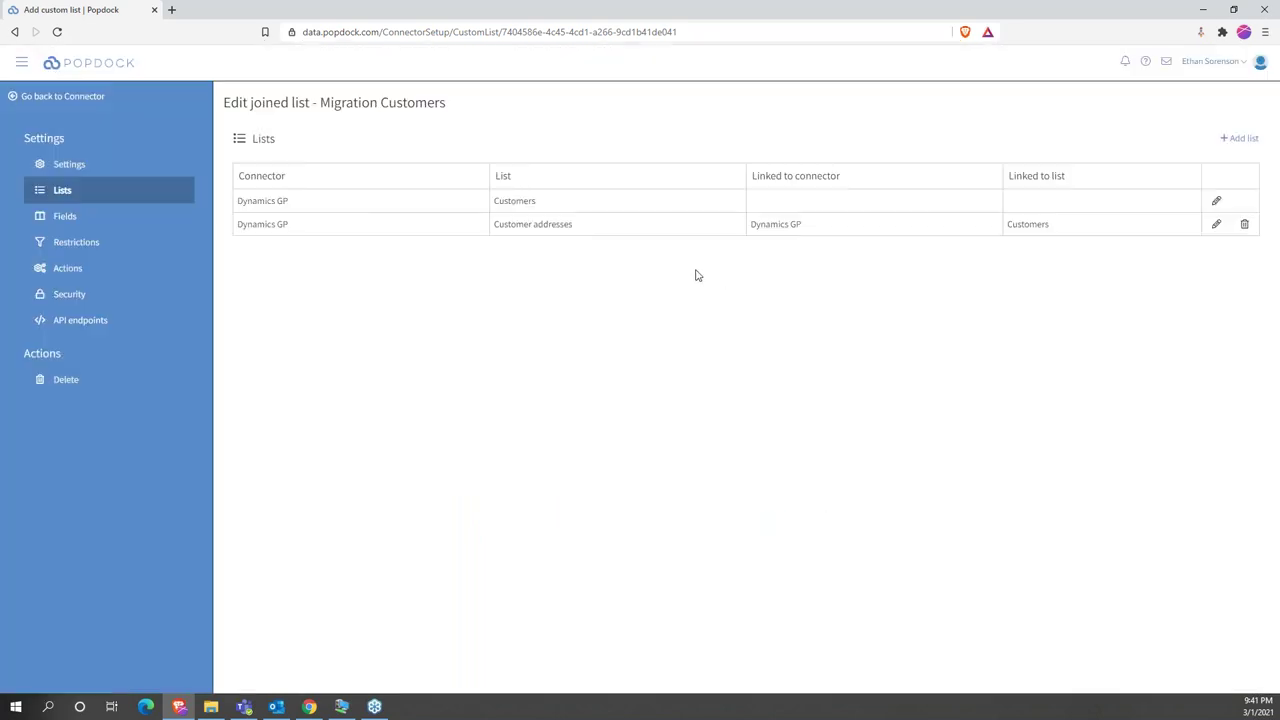
Step: Look through the Customer addresses fields available to add to the Migration Customers joined list, without adding any
left_click(126, 216)
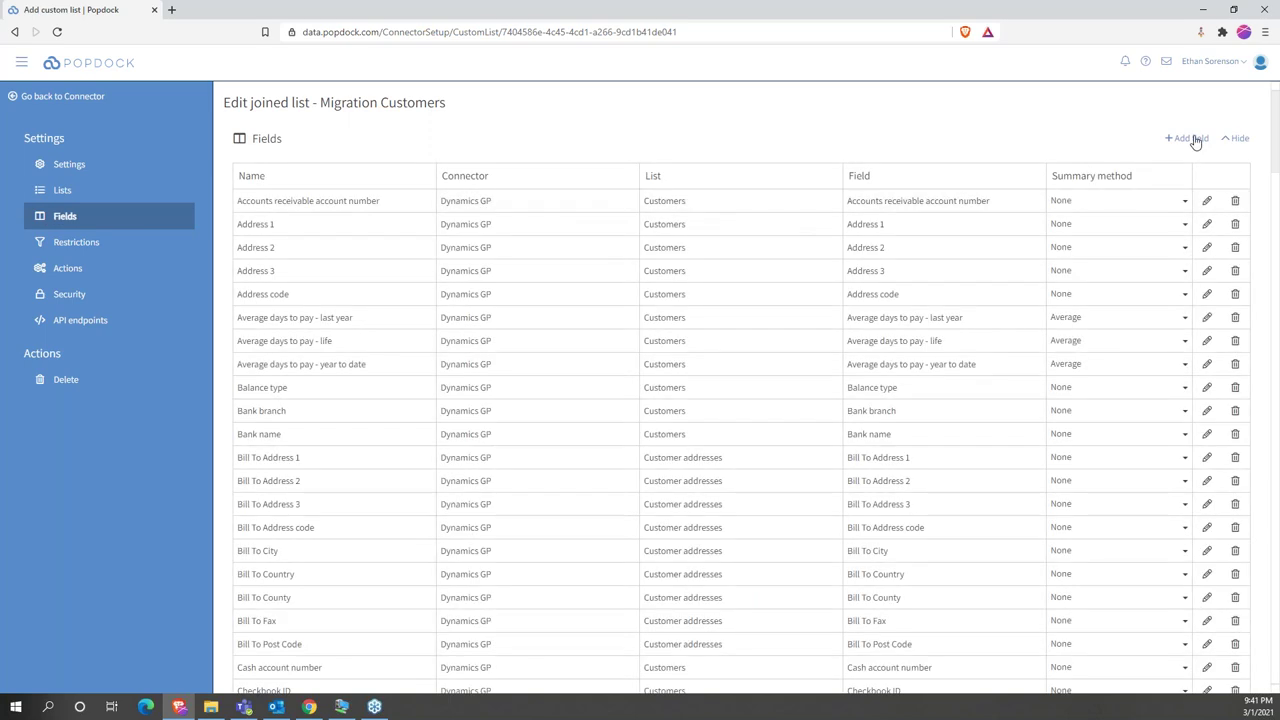
left_click(1196, 141)
left_click(498, 368)
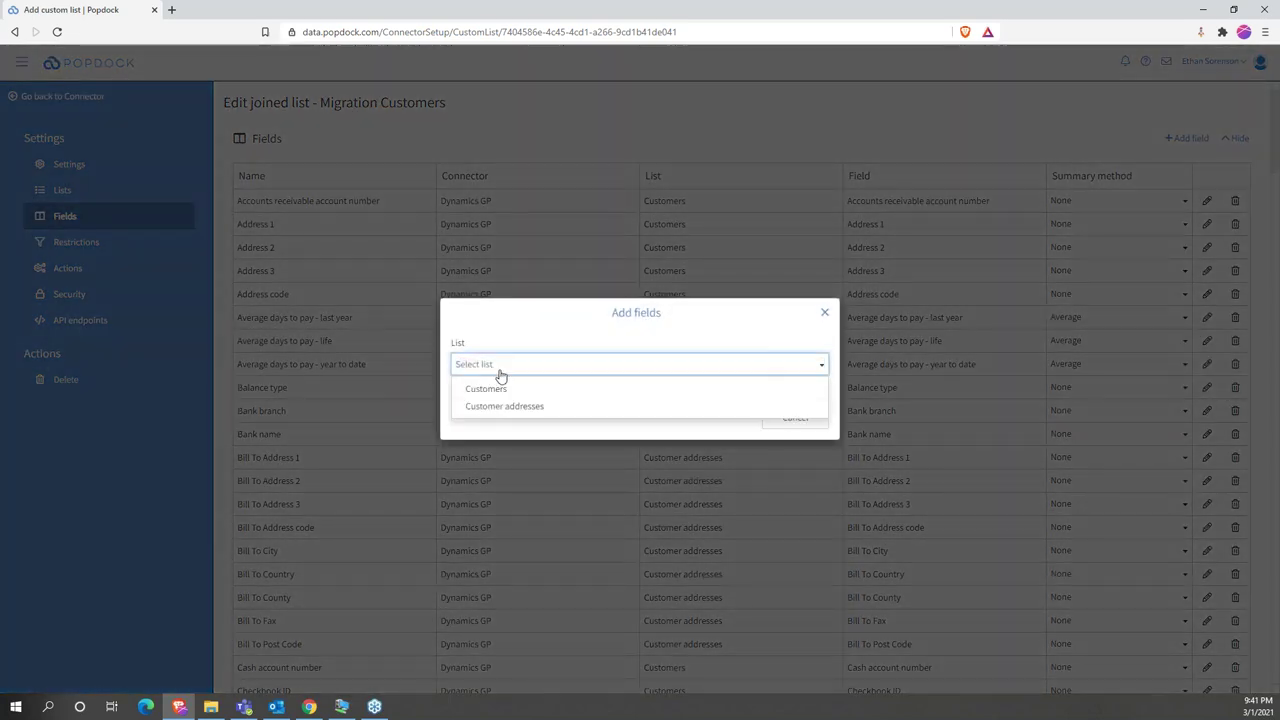
left_click(519, 408)
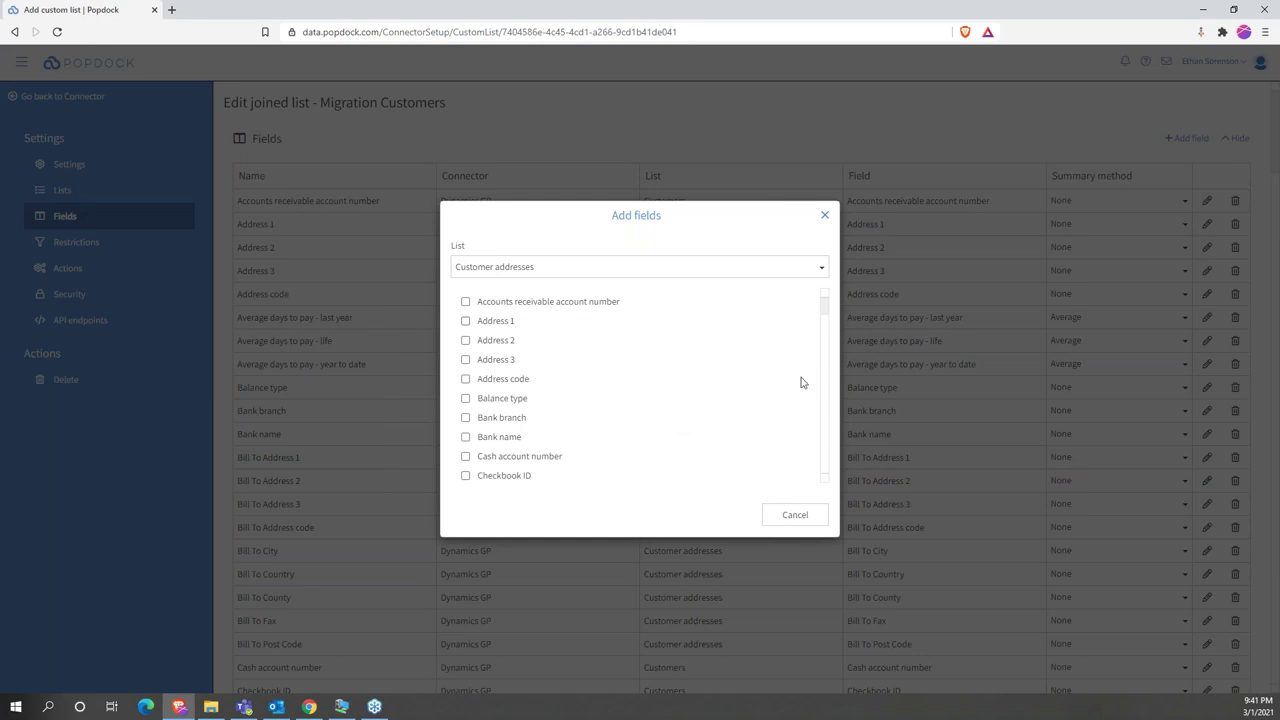
mouse_move(829, 304)
left_mouse_down()
mouse_move(829, 481)
mouse_move(823, 291)
left_mouse_up()
left_click(824, 215)
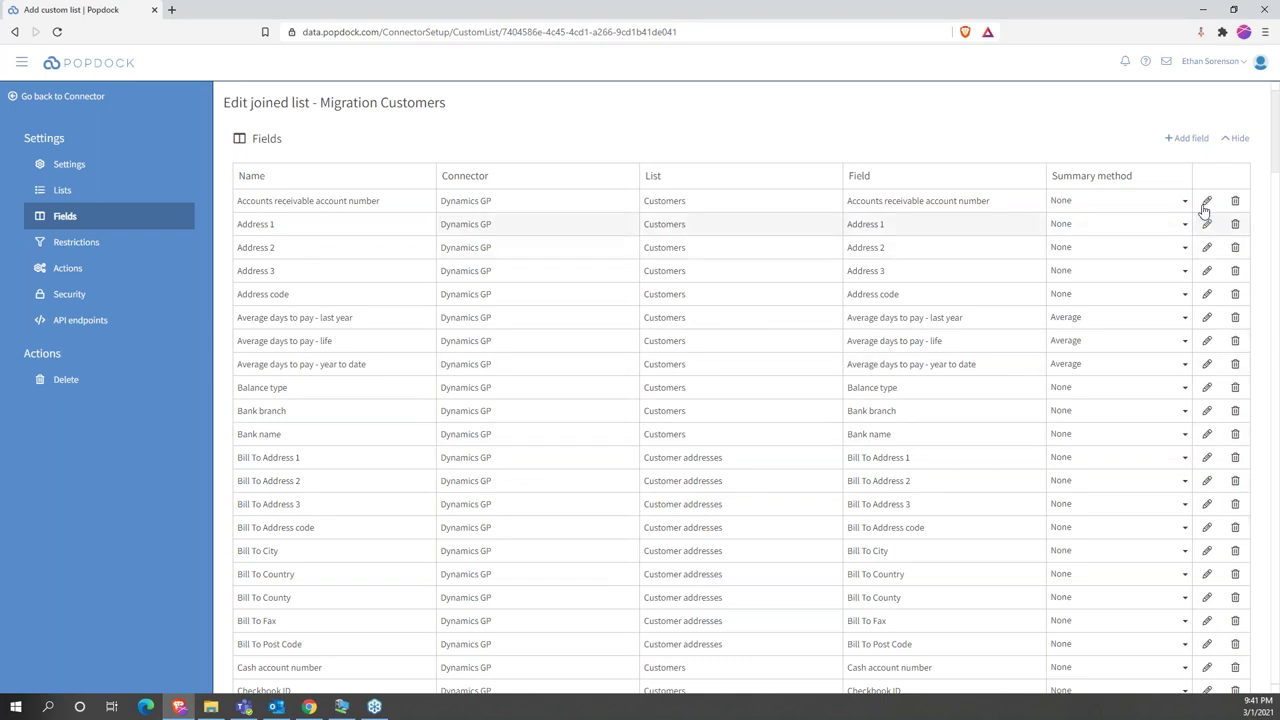
Step: Examine the default fields and their order in the Migration Customers joined list
left_click(1240, 140)
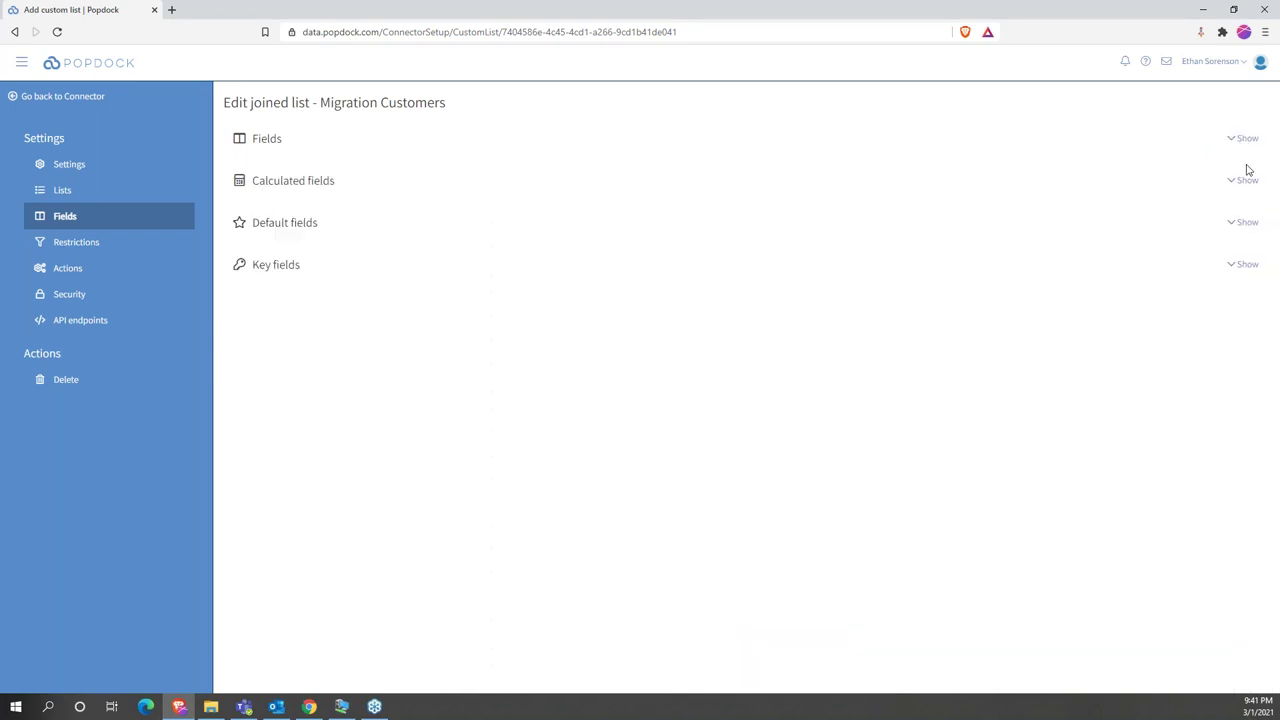
left_click(1243, 226)
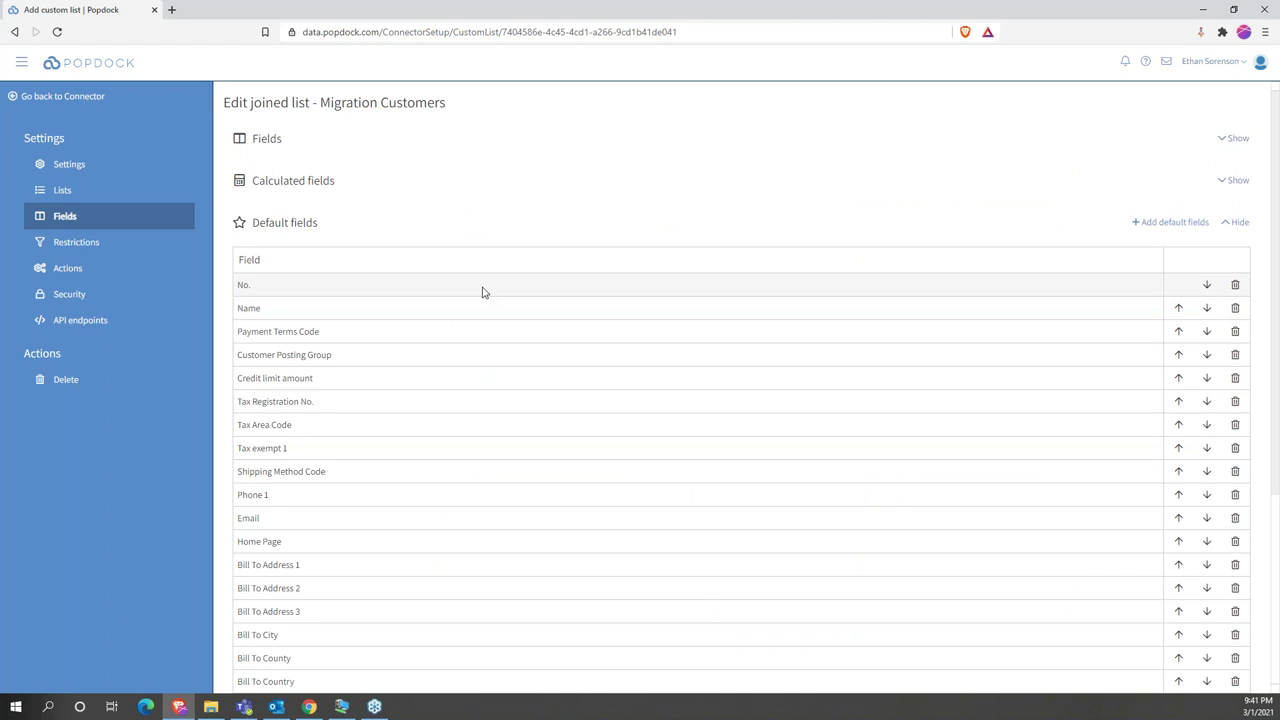
scroll(571, 377, "down", 3)
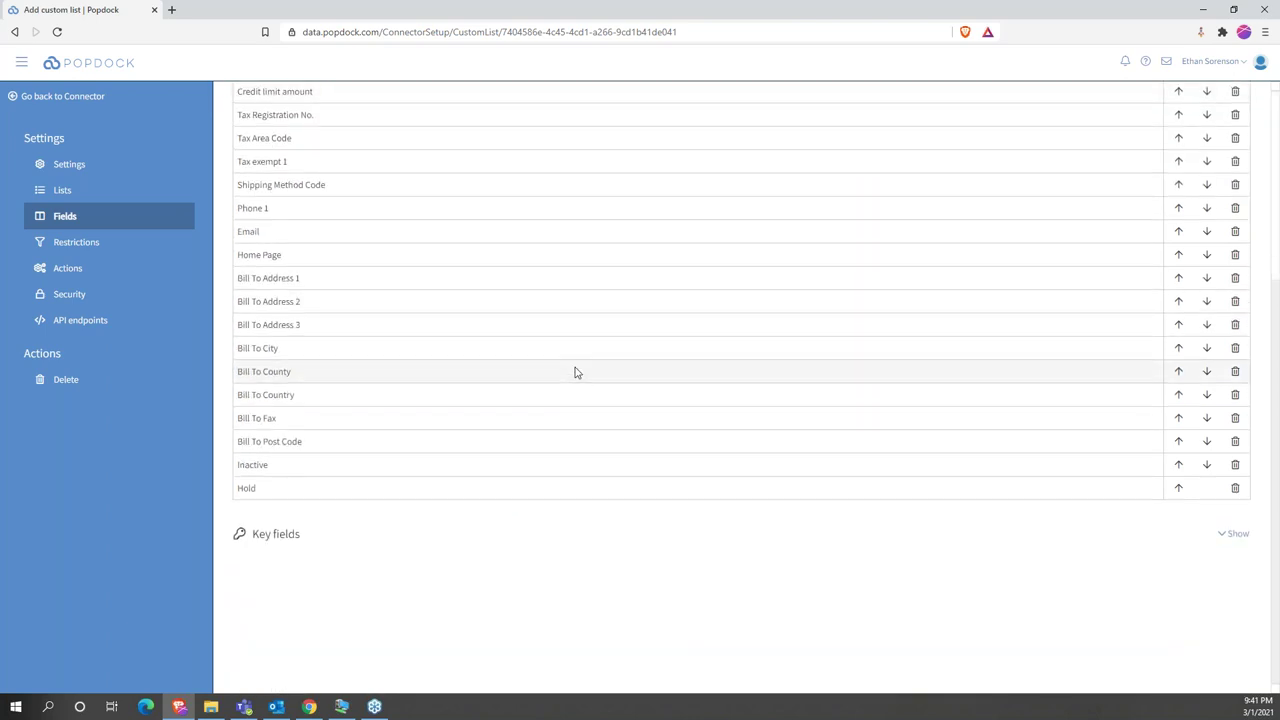
scroll(574, 368, "up", 3)
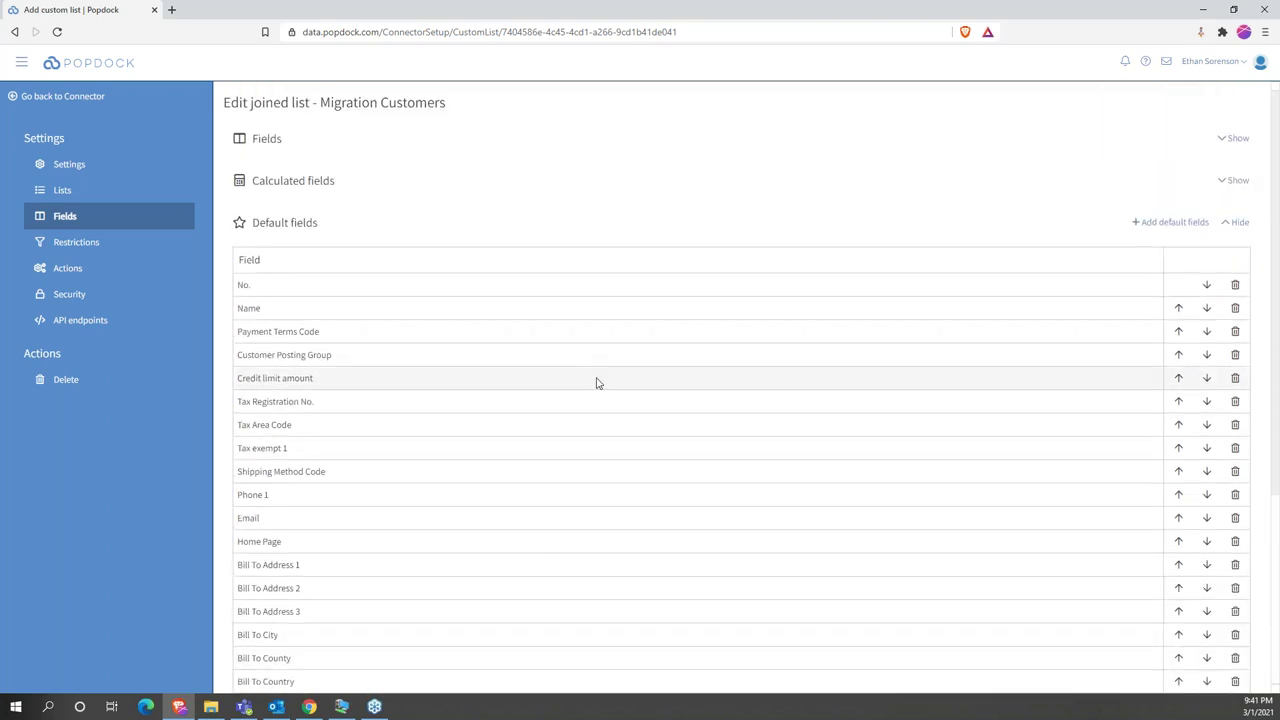
scroll(594, 380, "down", 3)
scroll(594, 380, "up", 3)
Step: Return to the Migration Customers list from the home page and include all companies in its results
left_click(129, 65)
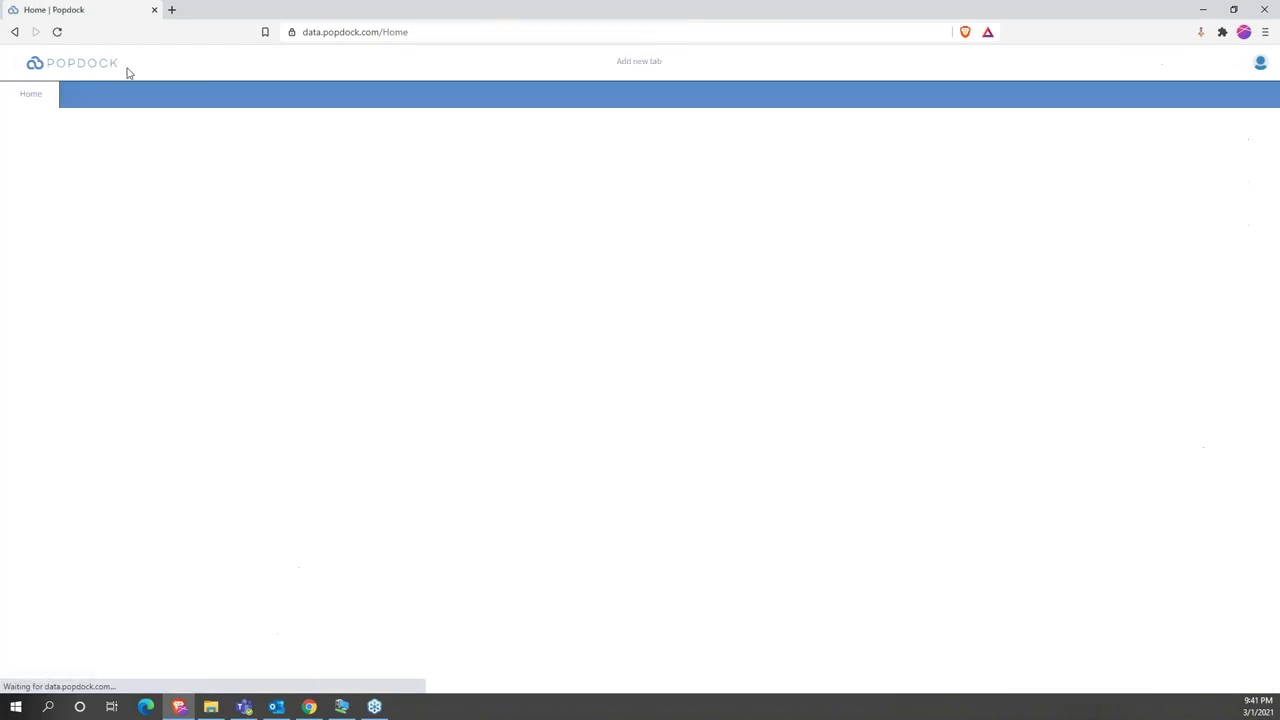
left_click(158, 95)
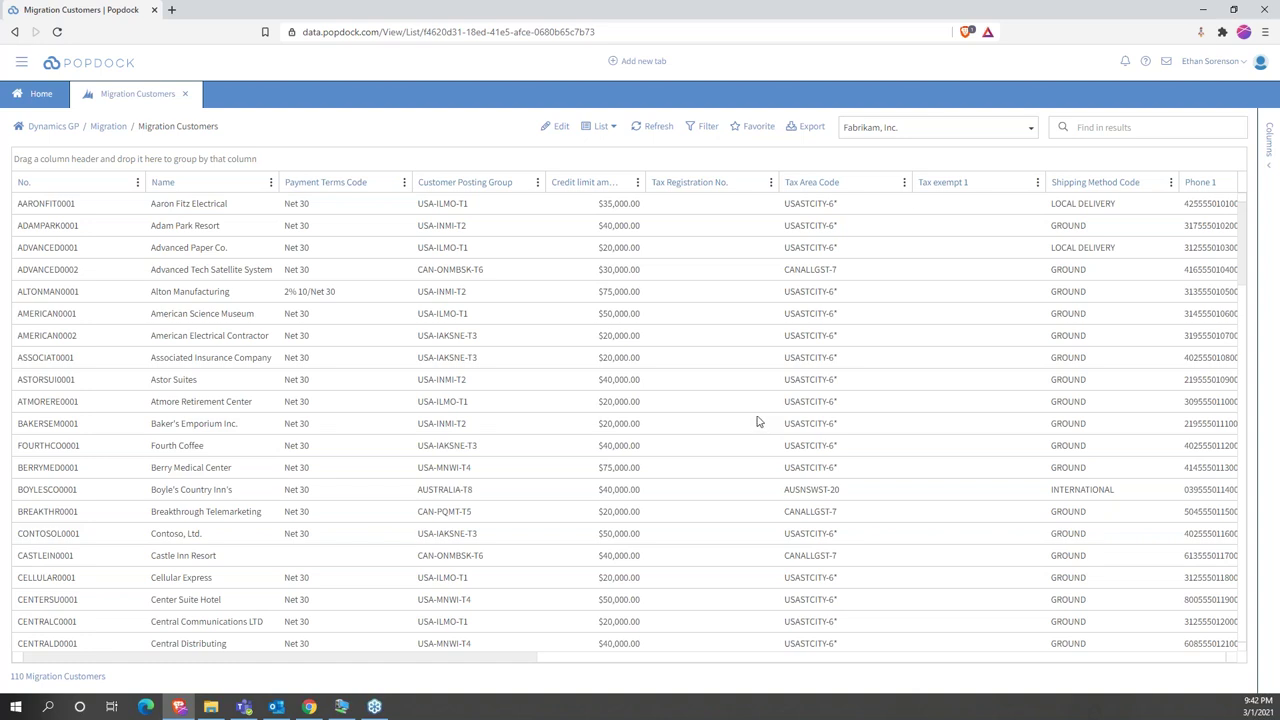
left_click(918, 129)
left_click(913, 154)
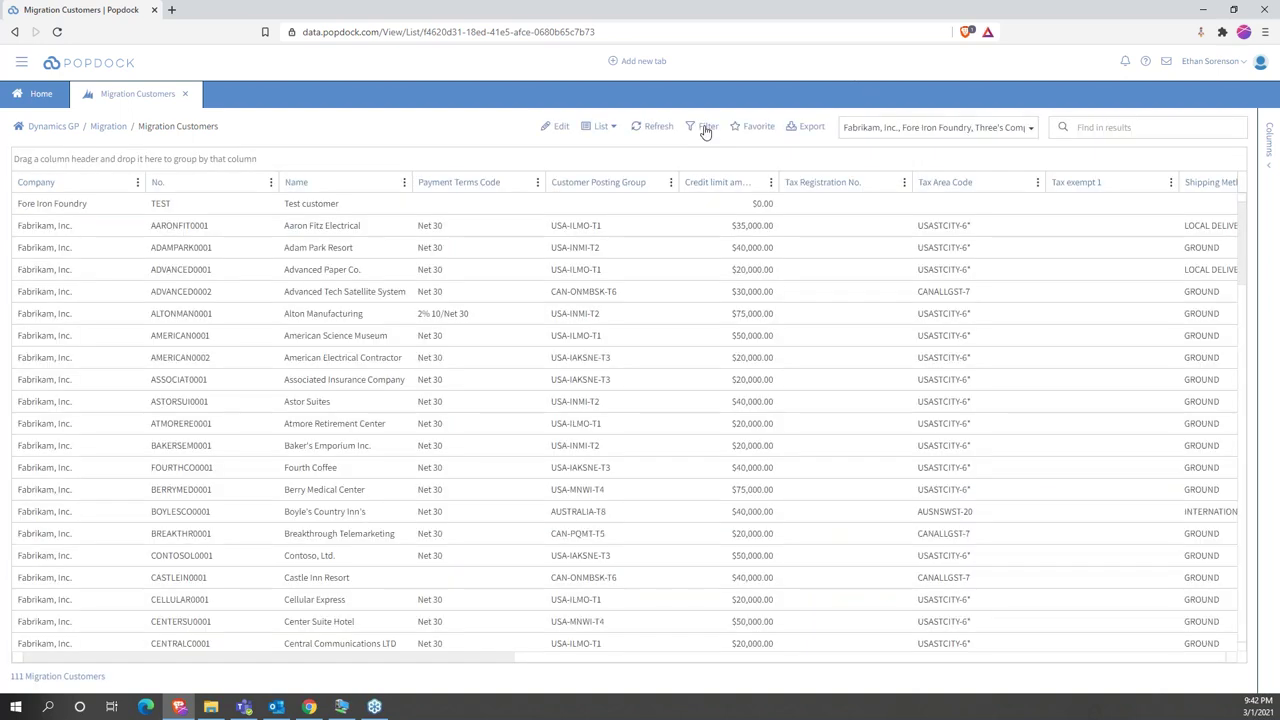
Step: Try the filter options and the Excel export of the Migration Customers list, cancelling both
left_click(705, 129)
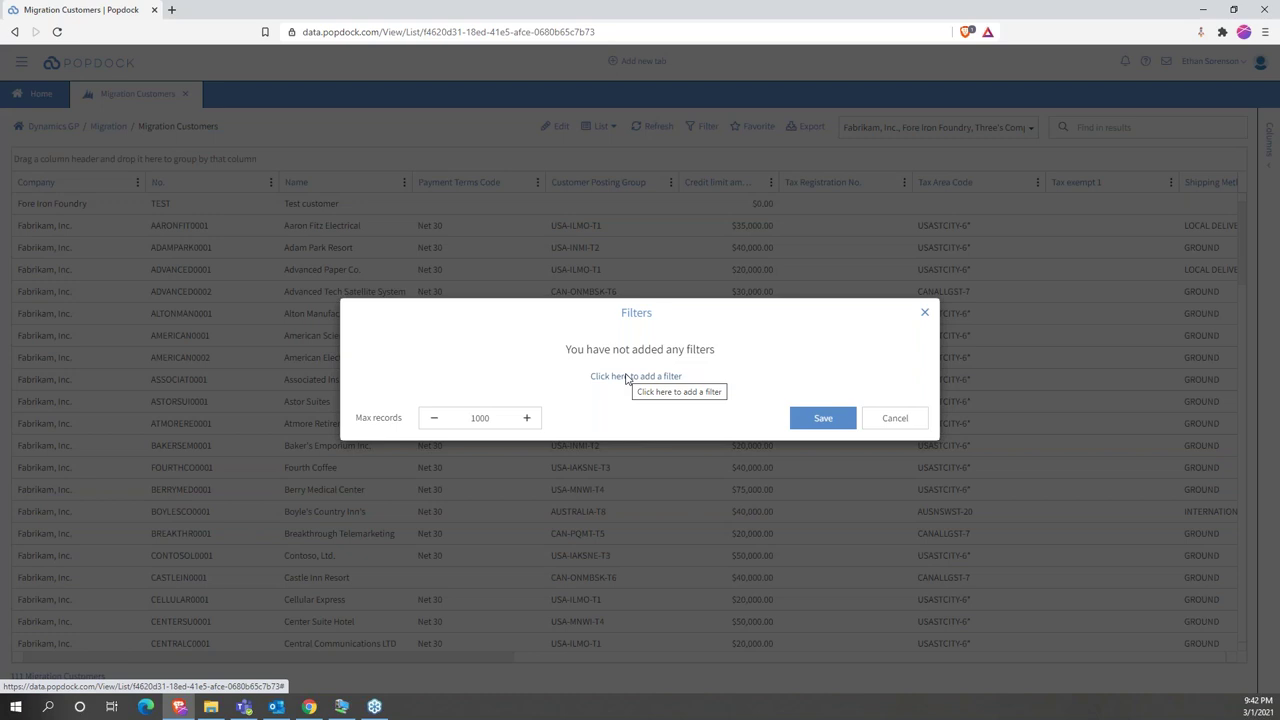
left_click(627, 377)
left_click(895, 418)
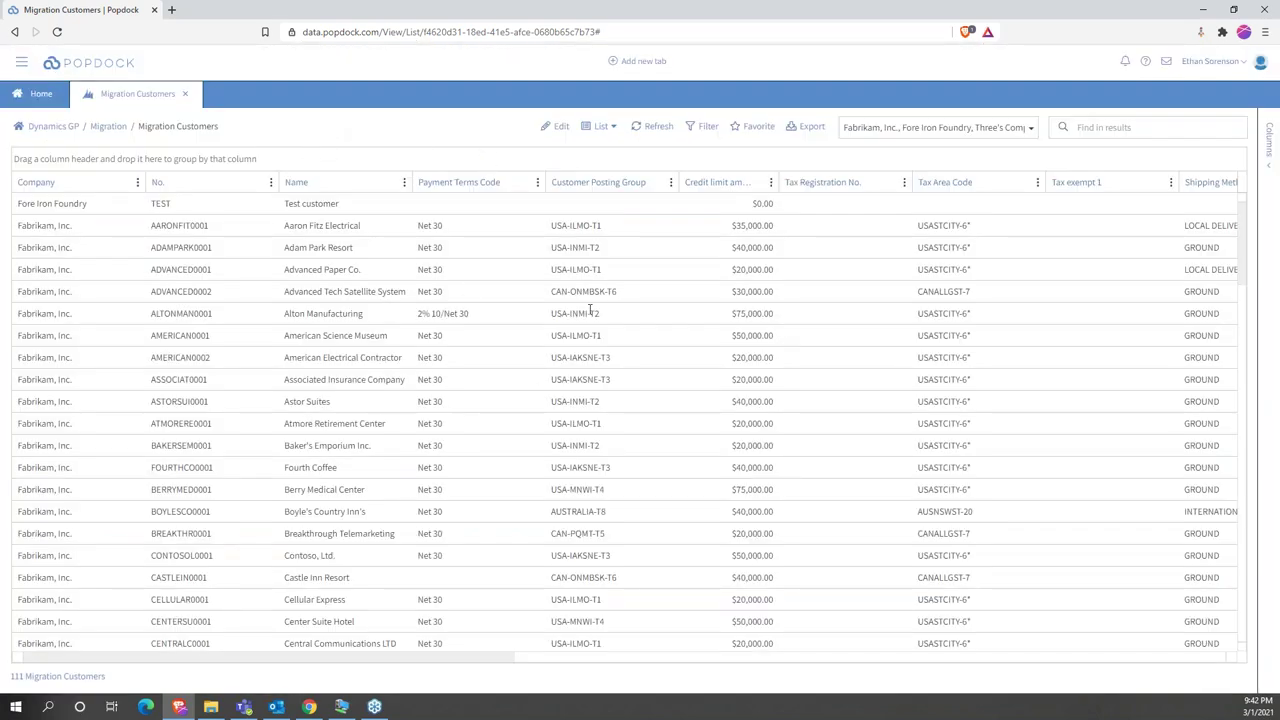
left_click(806, 127)
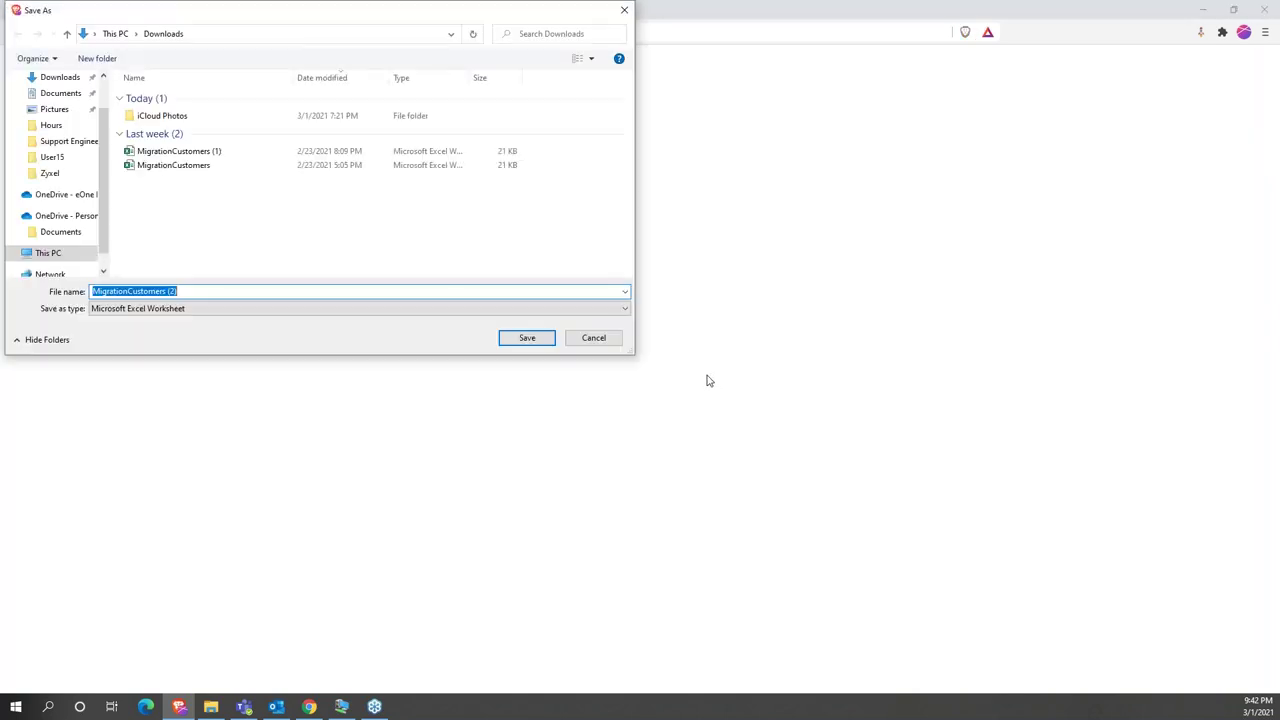
left_click(596, 339)
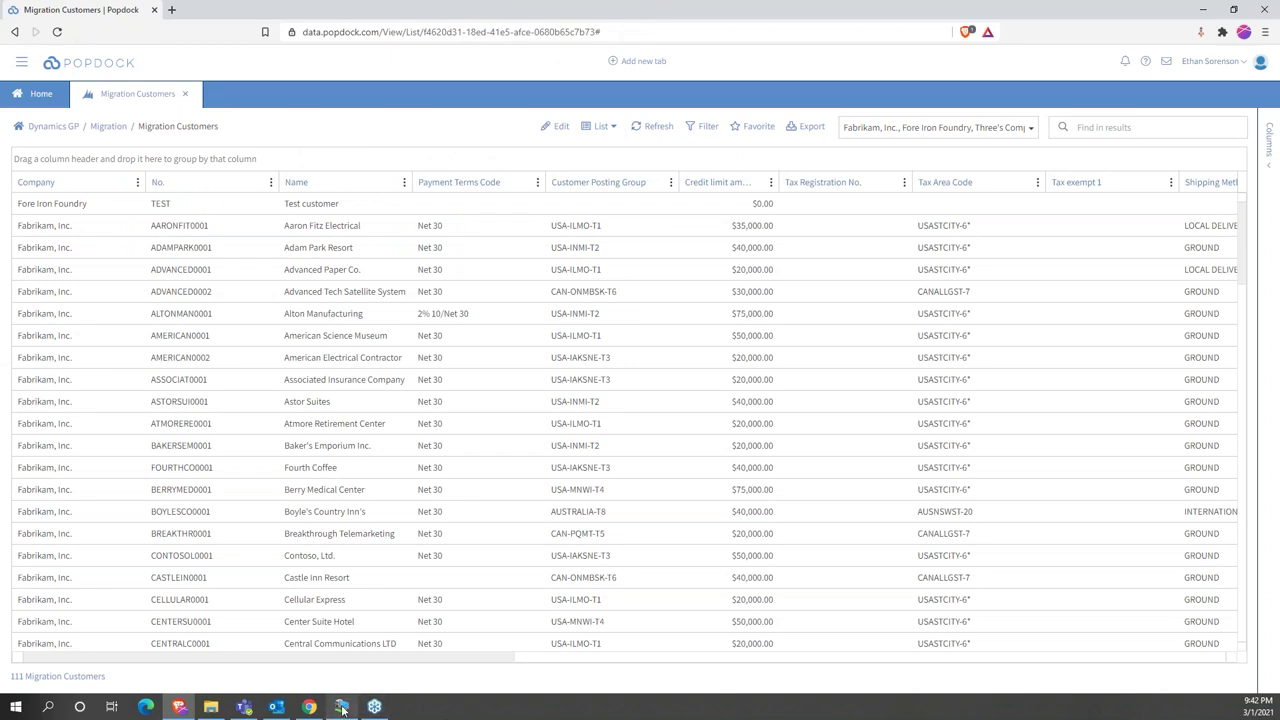
Step: Switch to the MigrationCustomers.xlsx workbook in Excel on the remote desktop and review its columns
left_click(374, 707)
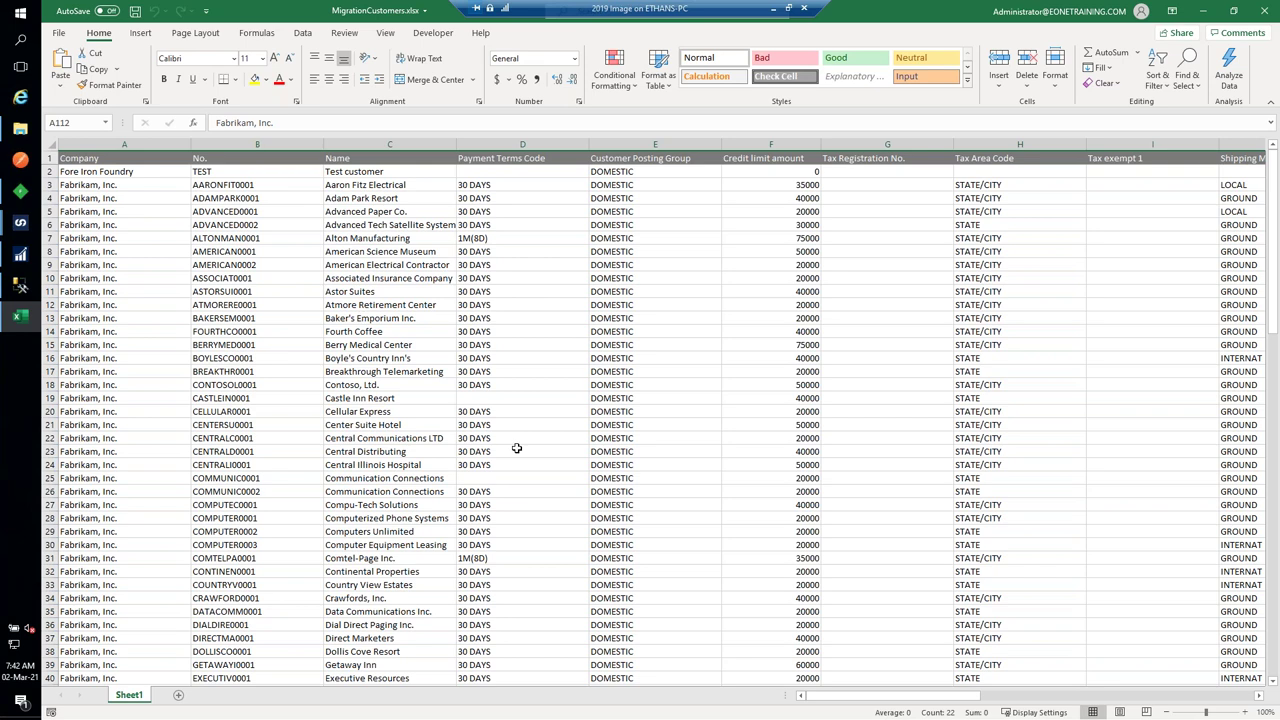
left_click_drag(935, 701, 1237, 700)
left_click_drag(1237, 700, 960, 700)
Step: Examine the Payment Terms Code column for blanks in the Castle Inn Resort and first Communication Connections rows
left_click(505, 250)
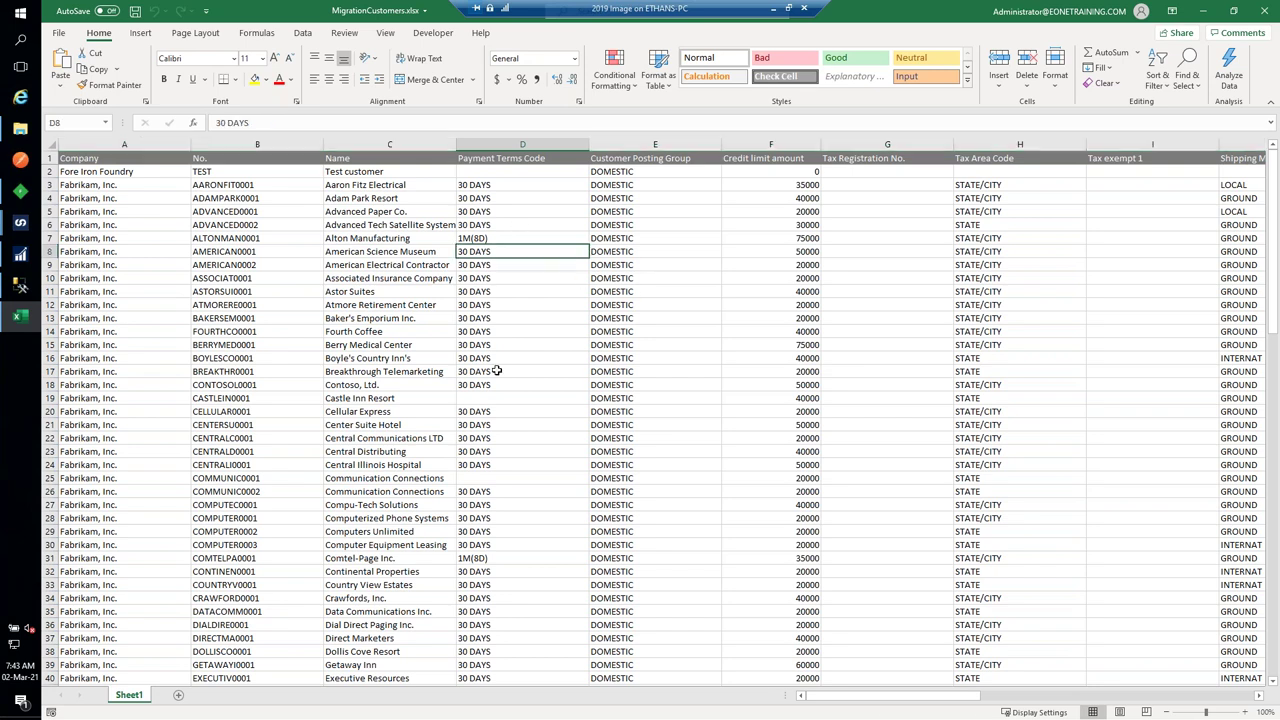
left_click(490, 386)
left_click(449, 397)
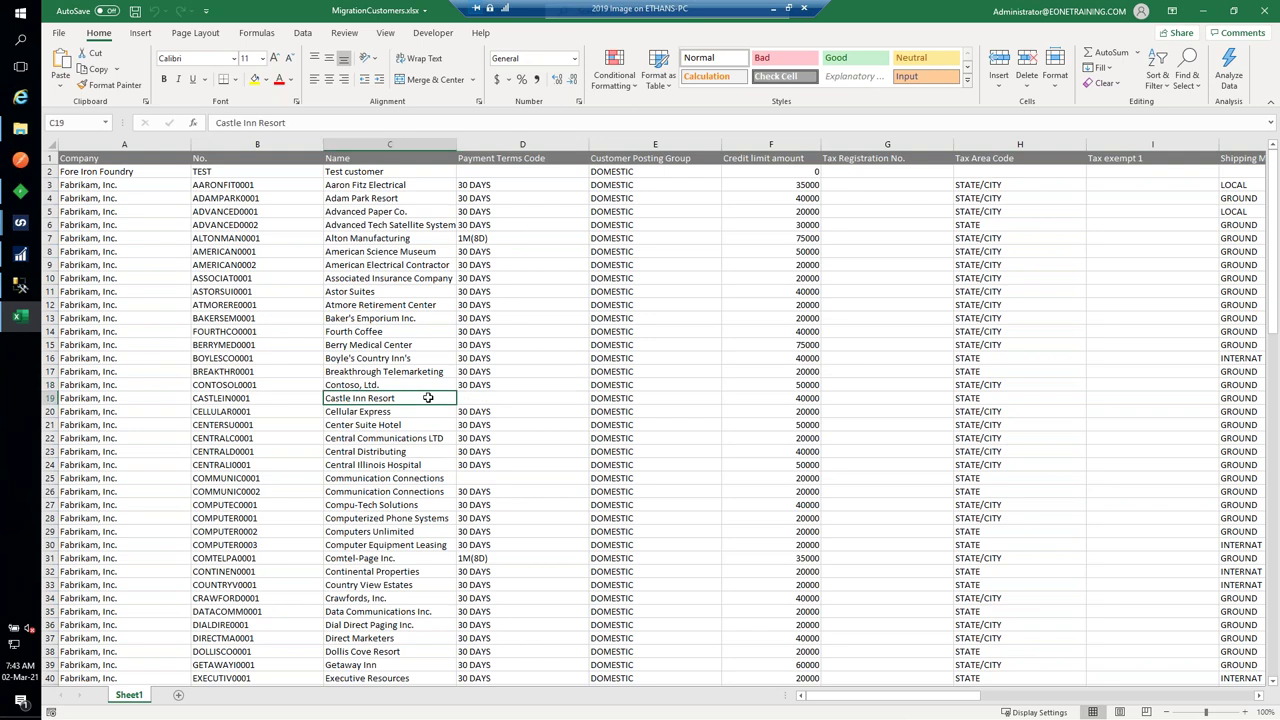
left_click(513, 398)
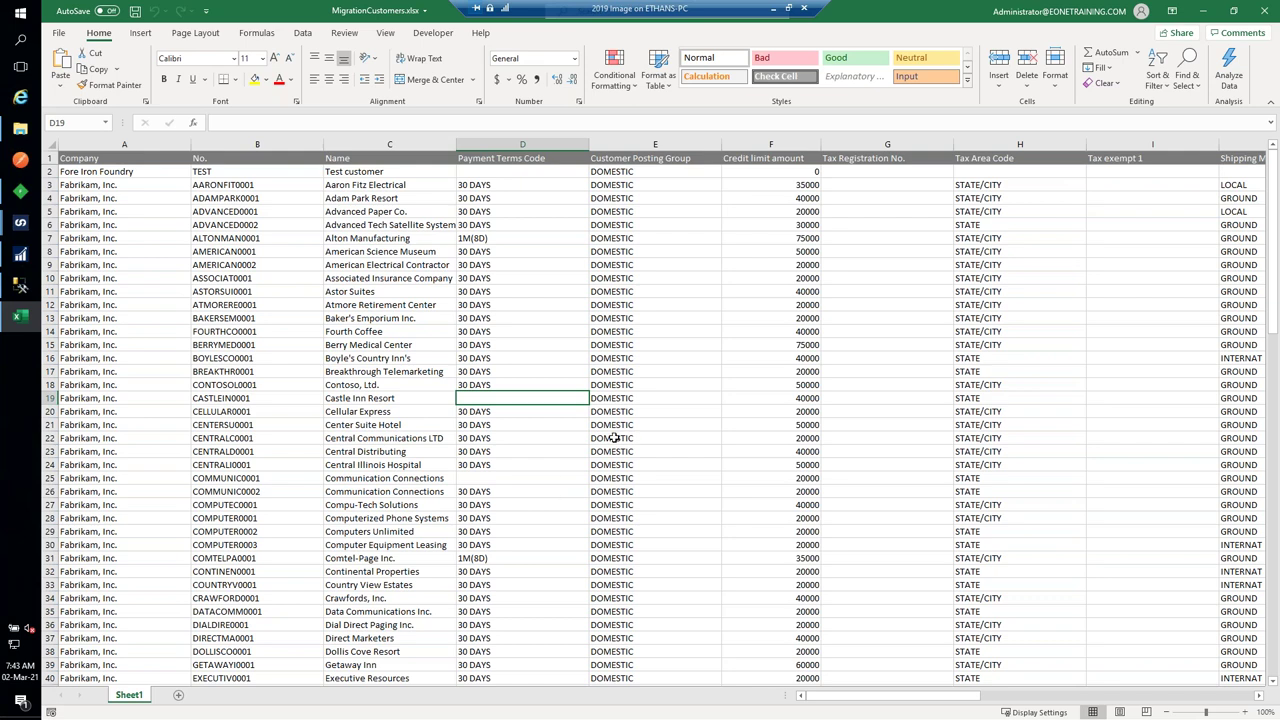
left_click(416, 398)
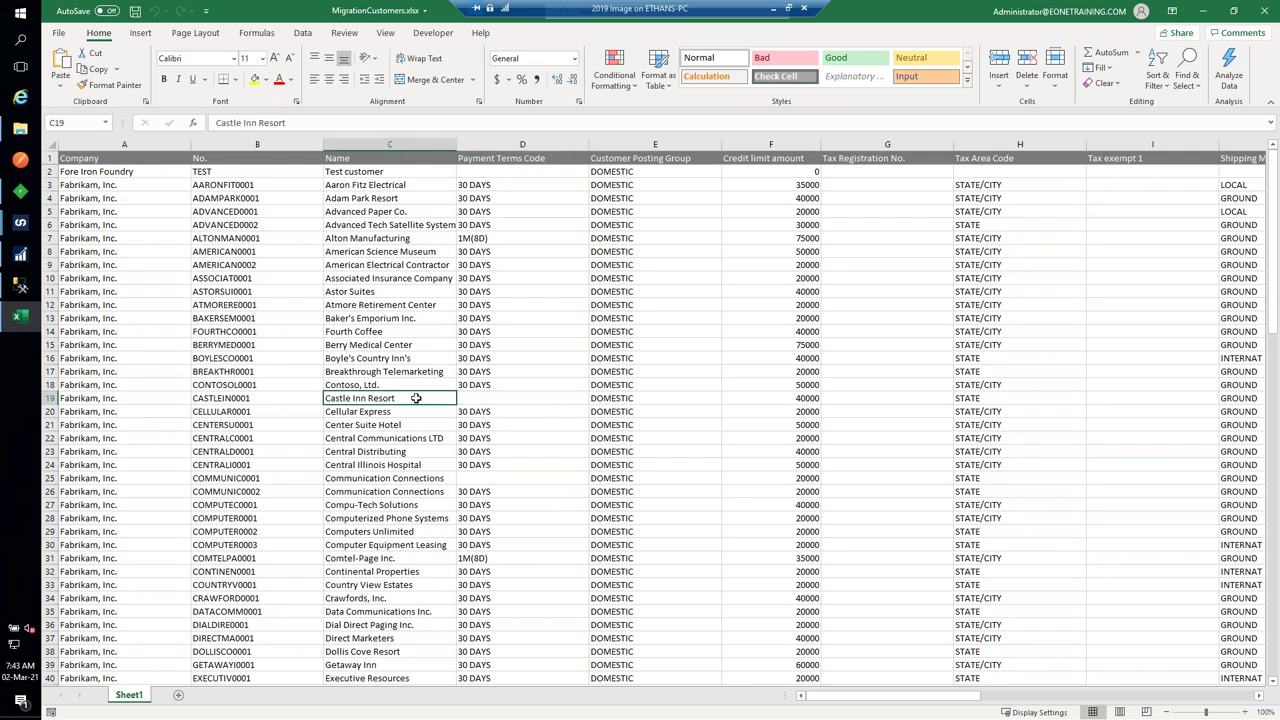
left_click(430, 478)
left_click(505, 480)
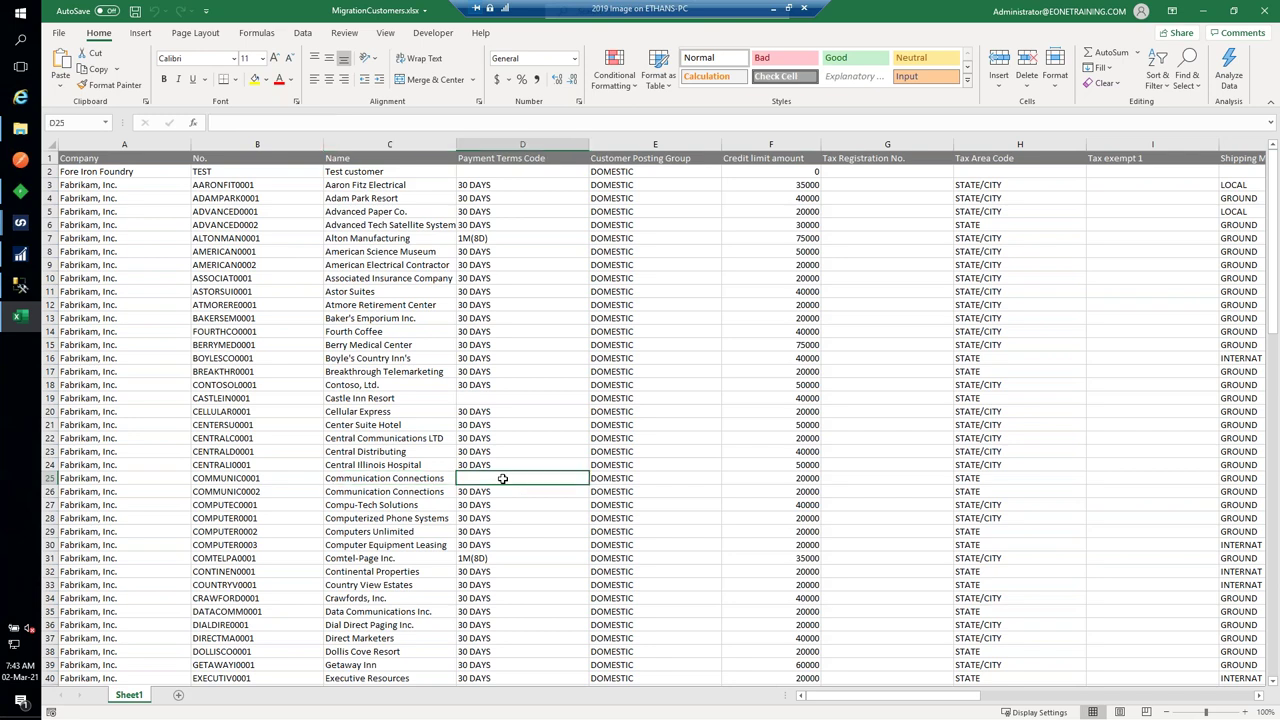
Step: Copy the 30 DAYS payment terms from D18 into the blank cells D19 and D25
left_click(500, 385)
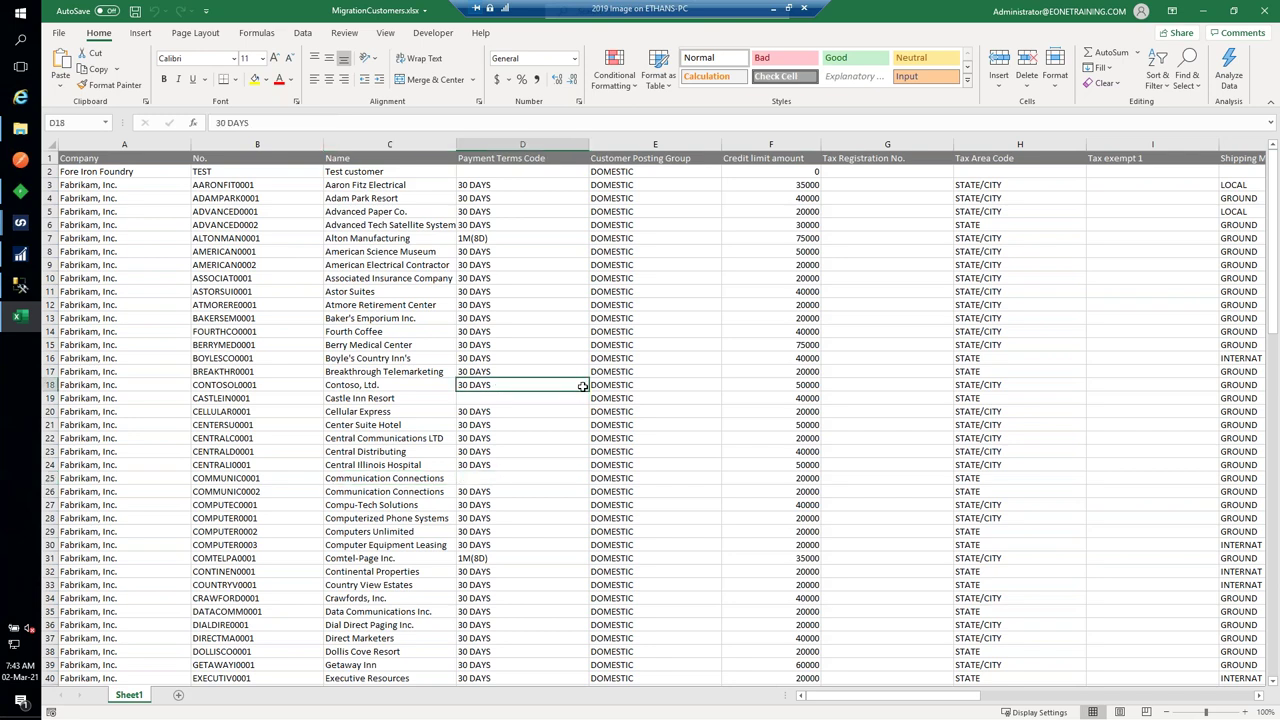
key("ctrl+c")
key("Down")
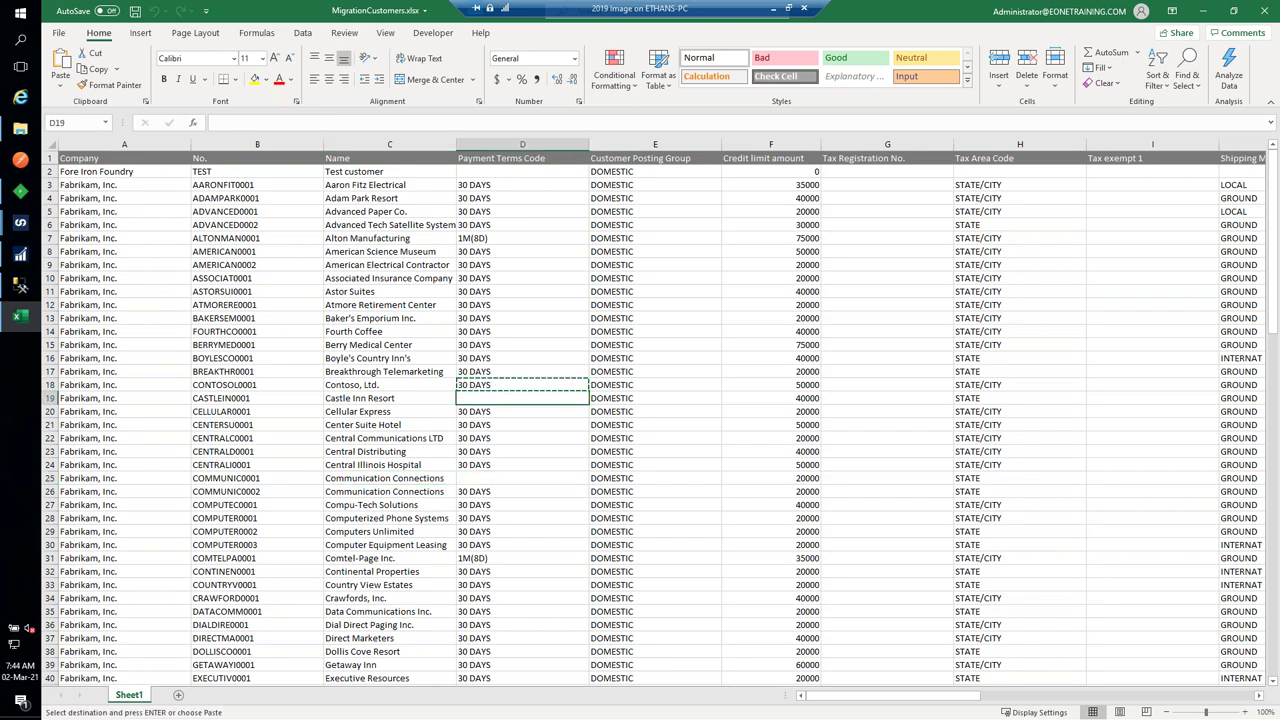
key("ctrl+v")
left_click(468, 440)
left_click(489, 476)
key("ctrl+v")
left_click(521, 440)
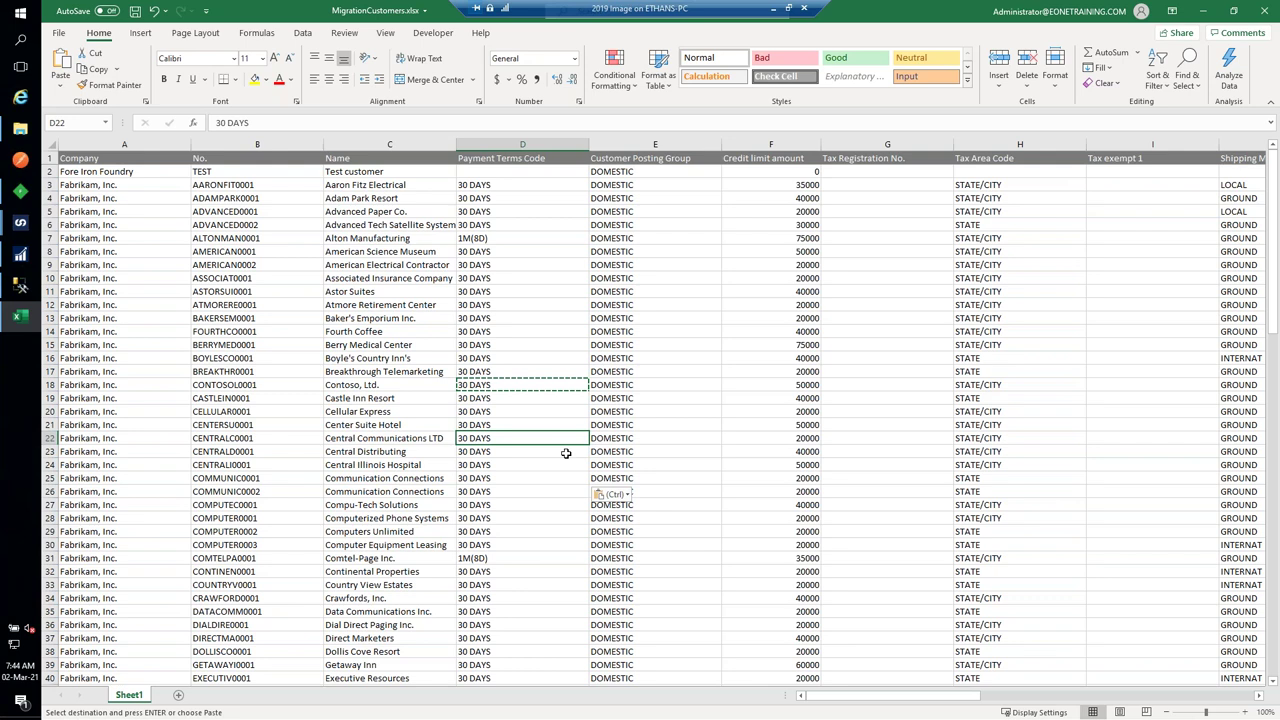
Step: Check the workbook's remaining columns through Hold, and switch to the Integrations list in SmartConnect
left_click_drag(903, 697, 1266, 697)
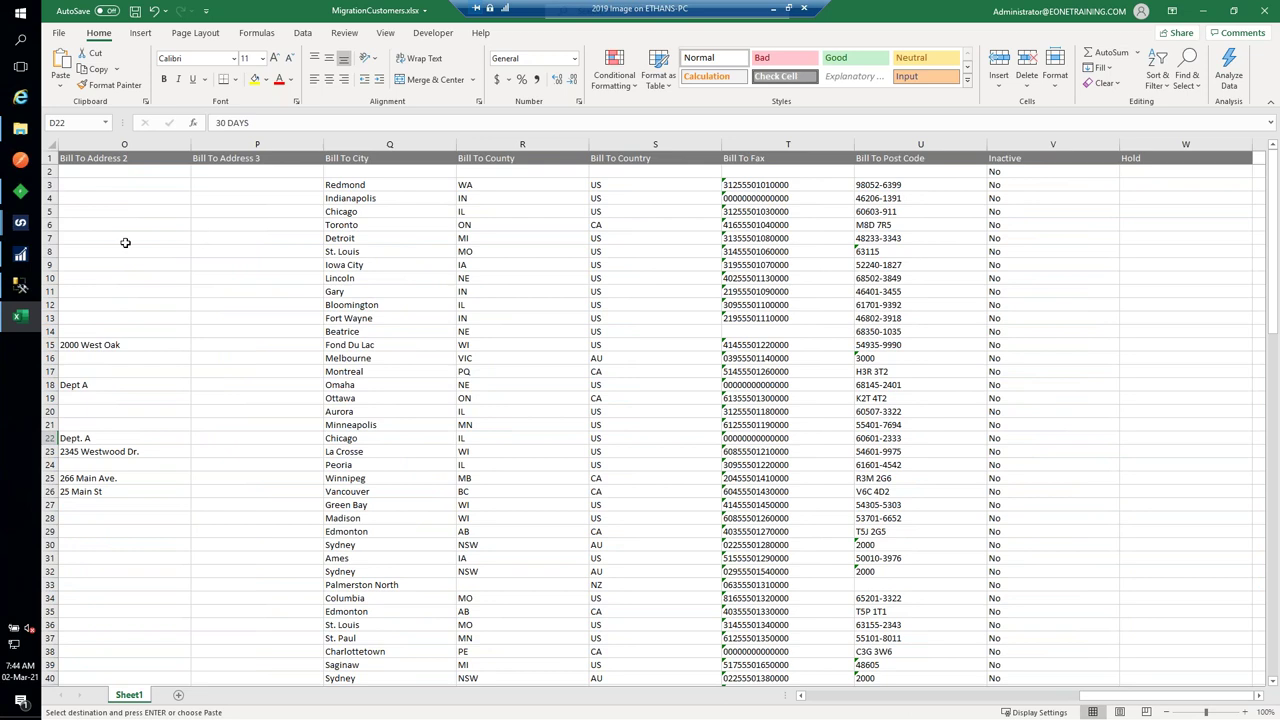
mouse_move(18, 224)
left_click(83, 193)
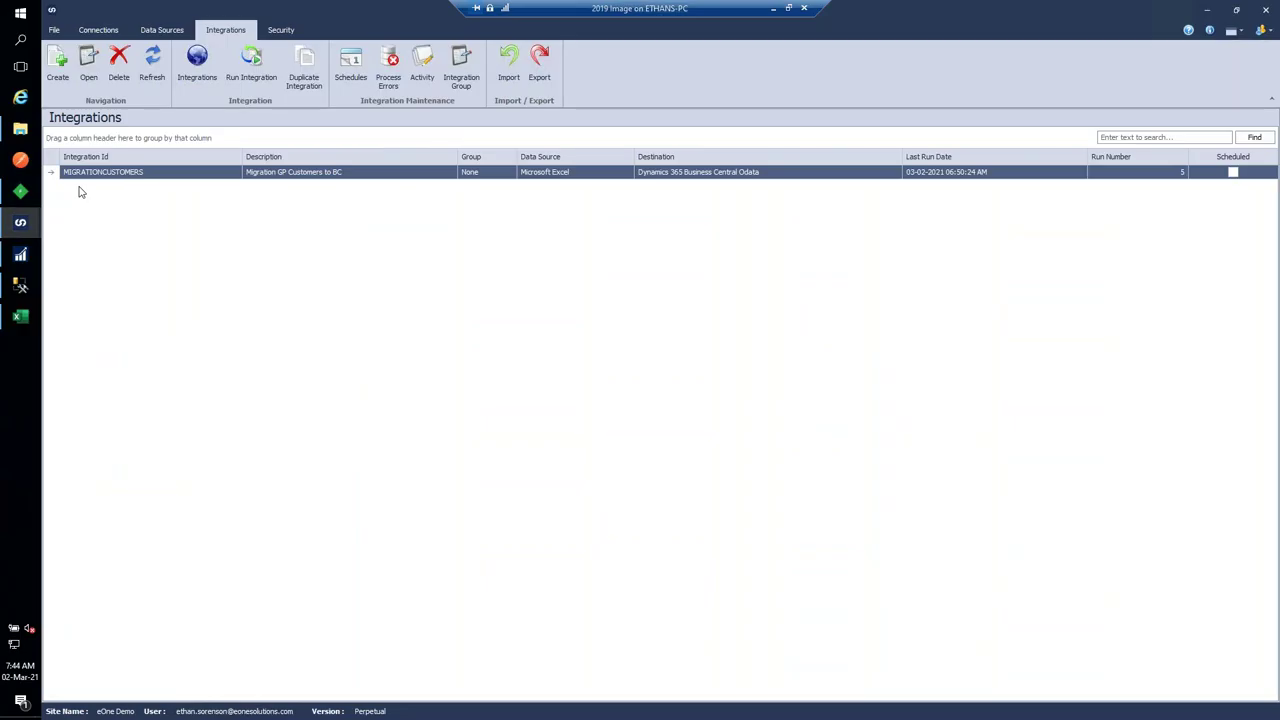
Step: Open the MIGRATIONCUSTOMERS integration and bring up the field mapping of its CustomerCard line
double_click(151, 172)
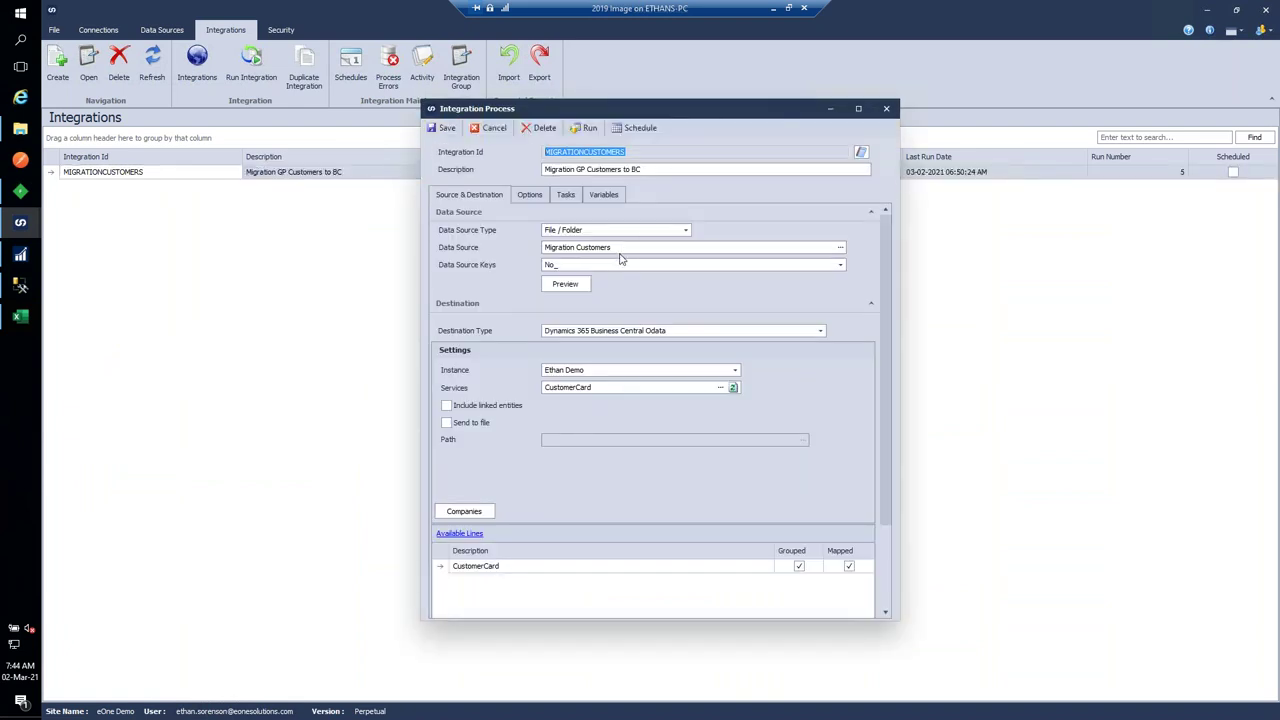
left_click(697, 567)
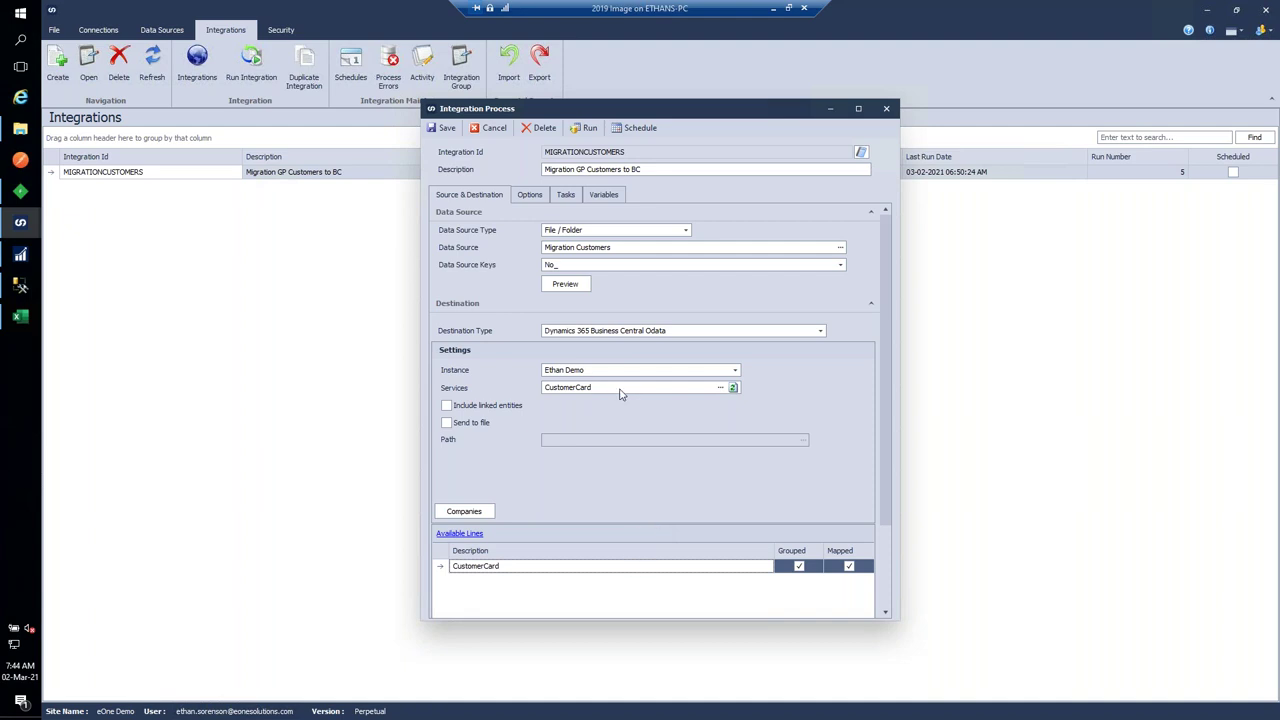
double_click(595, 562)
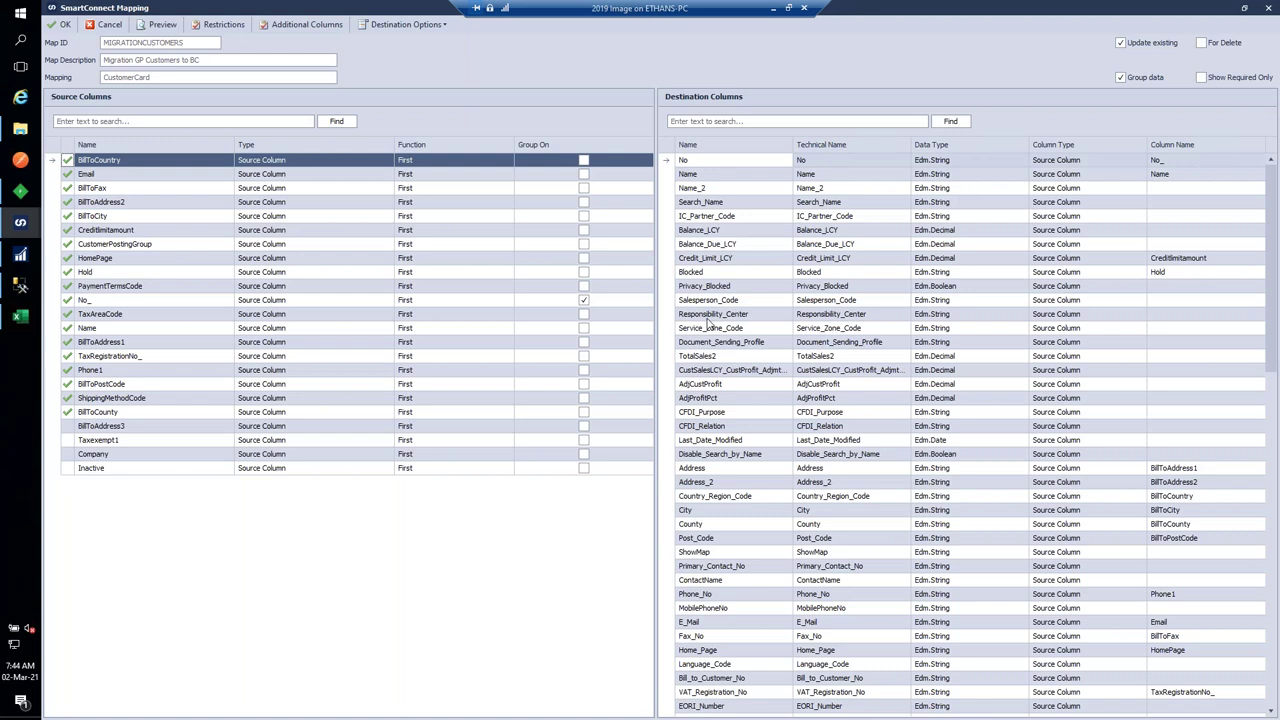
Step: Examine the No_ key mapping, sort the destination columns by mapped column name to review the matches, and cancel out of the mapping
left_click(343, 302)
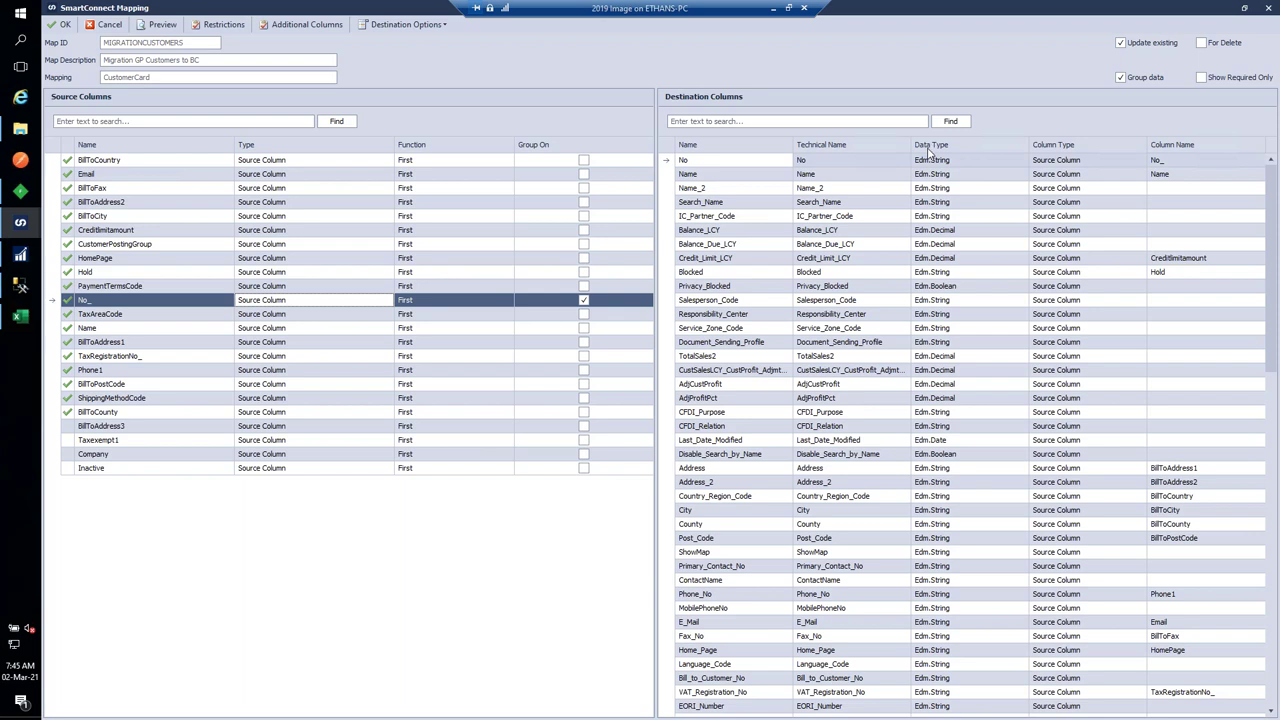
left_click(1195, 160)
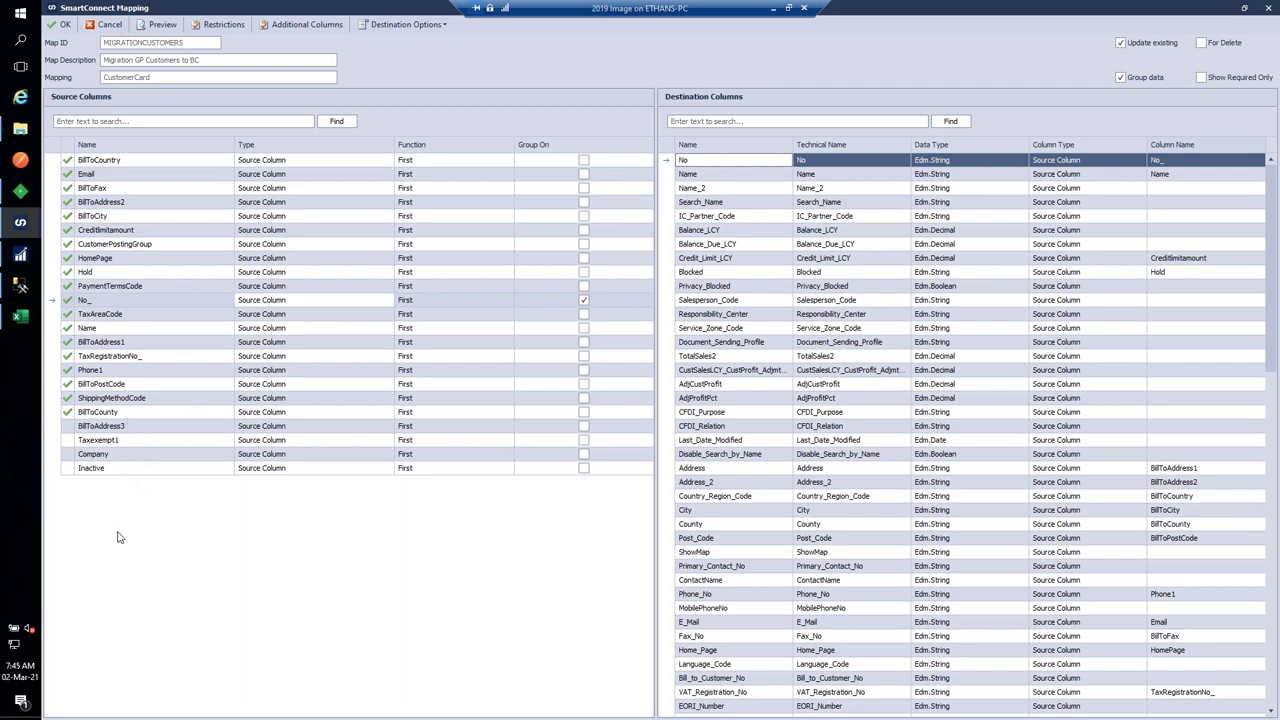
left_click(1172, 144)
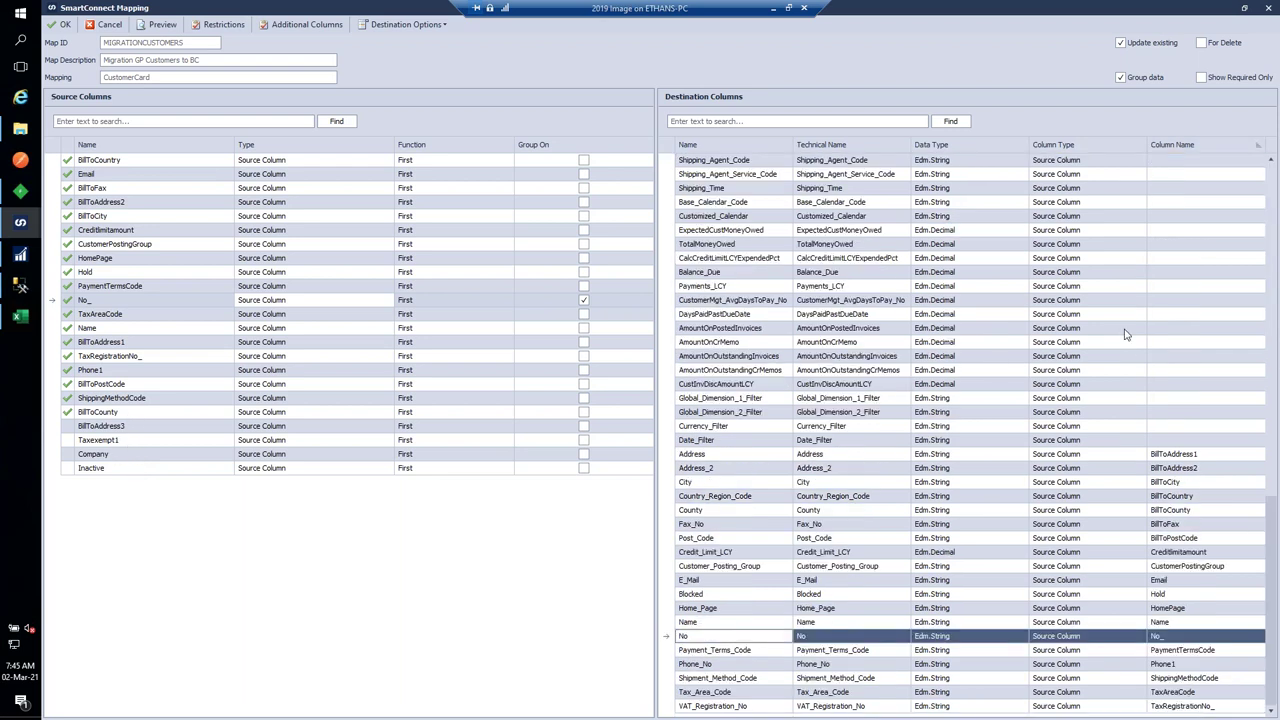
left_click(108, 26)
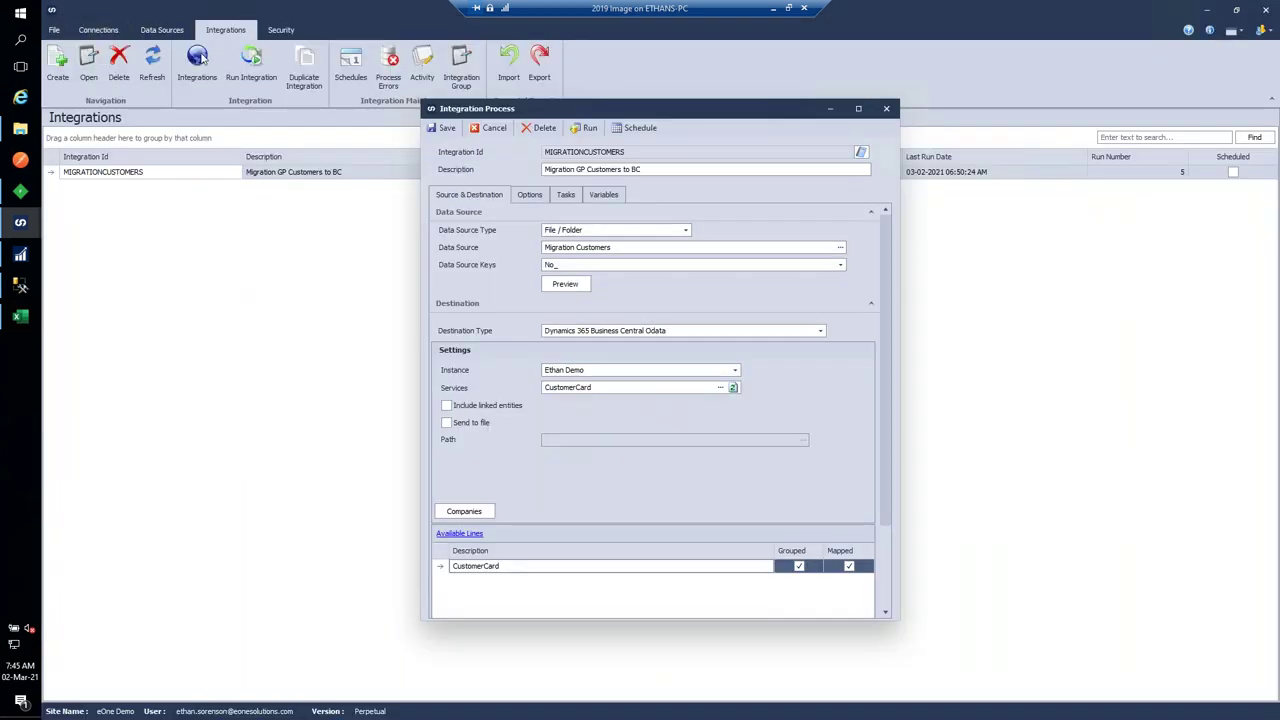
Step: Open the integration's companies and try selecting CRONUS USA, Inc. in addition to My Company
left_click(464, 512)
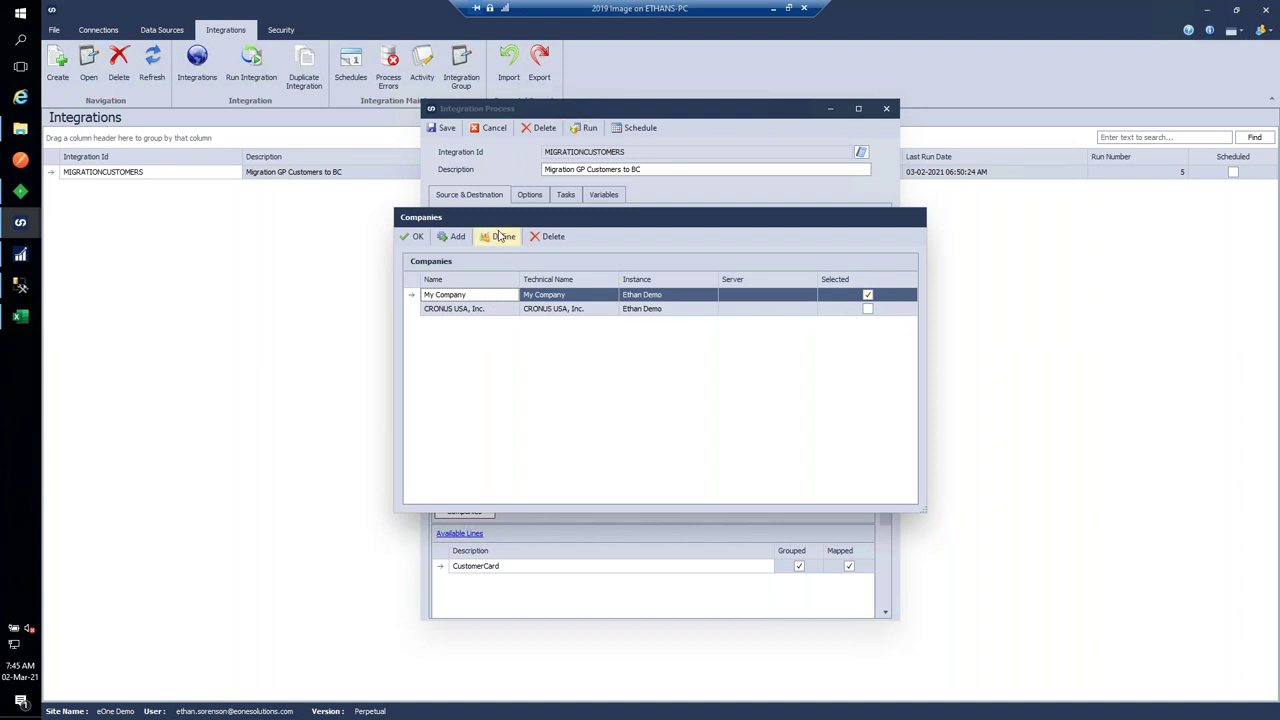
left_click(868, 309)
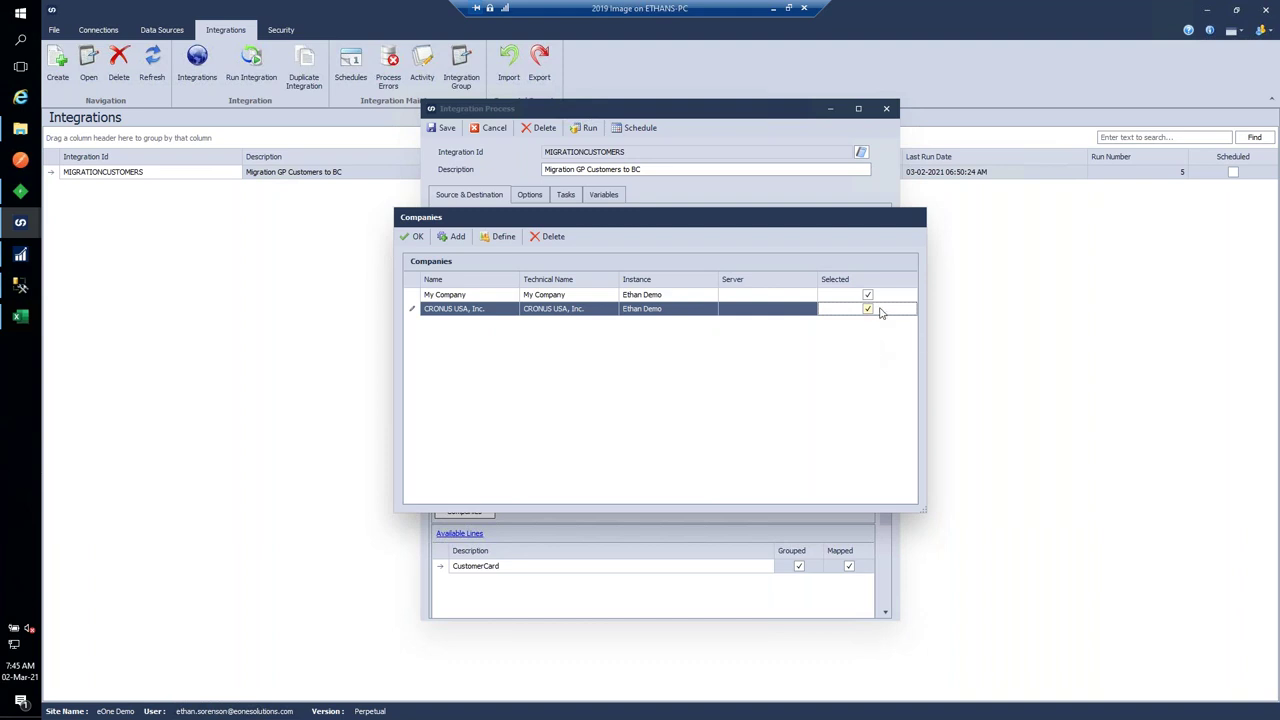
left_click(869, 311)
left_click(868, 310)
left_click(868, 310)
Step: Start a company destination definition, and check the Company column values in the MigrationCustomers.xlsx workbook in Excel
left_click(503, 240)
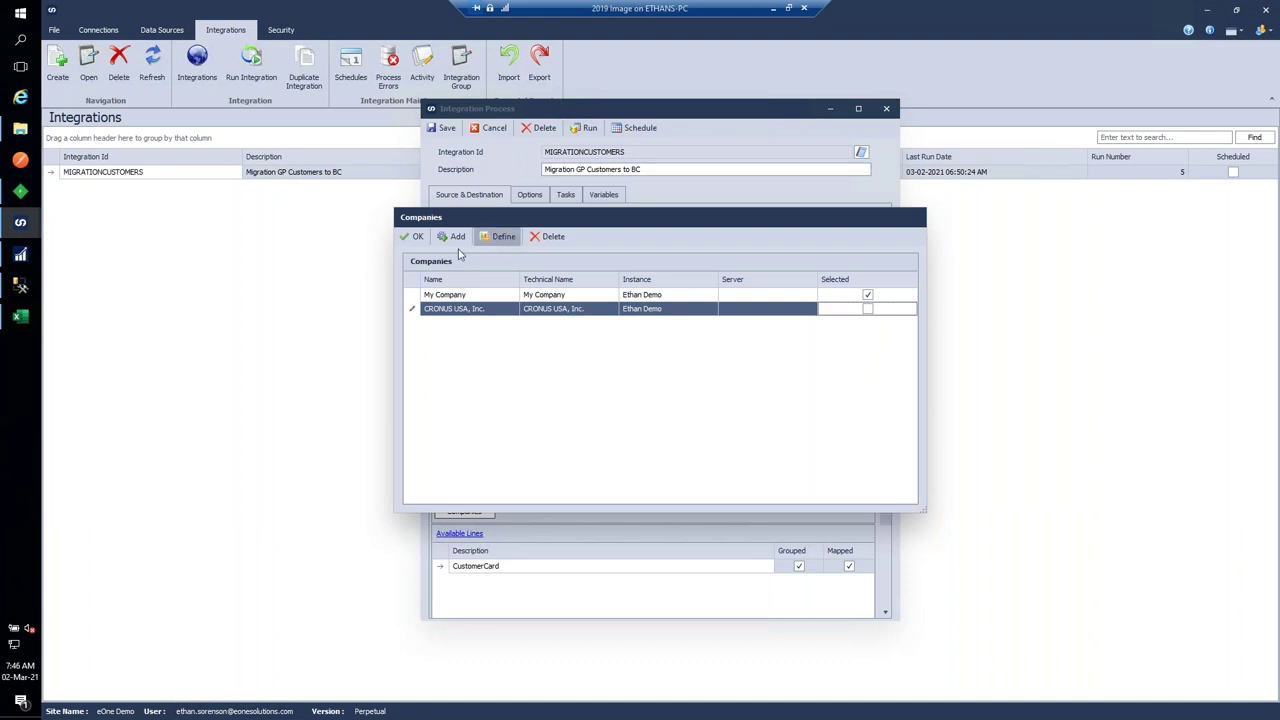
left_click(20, 318)
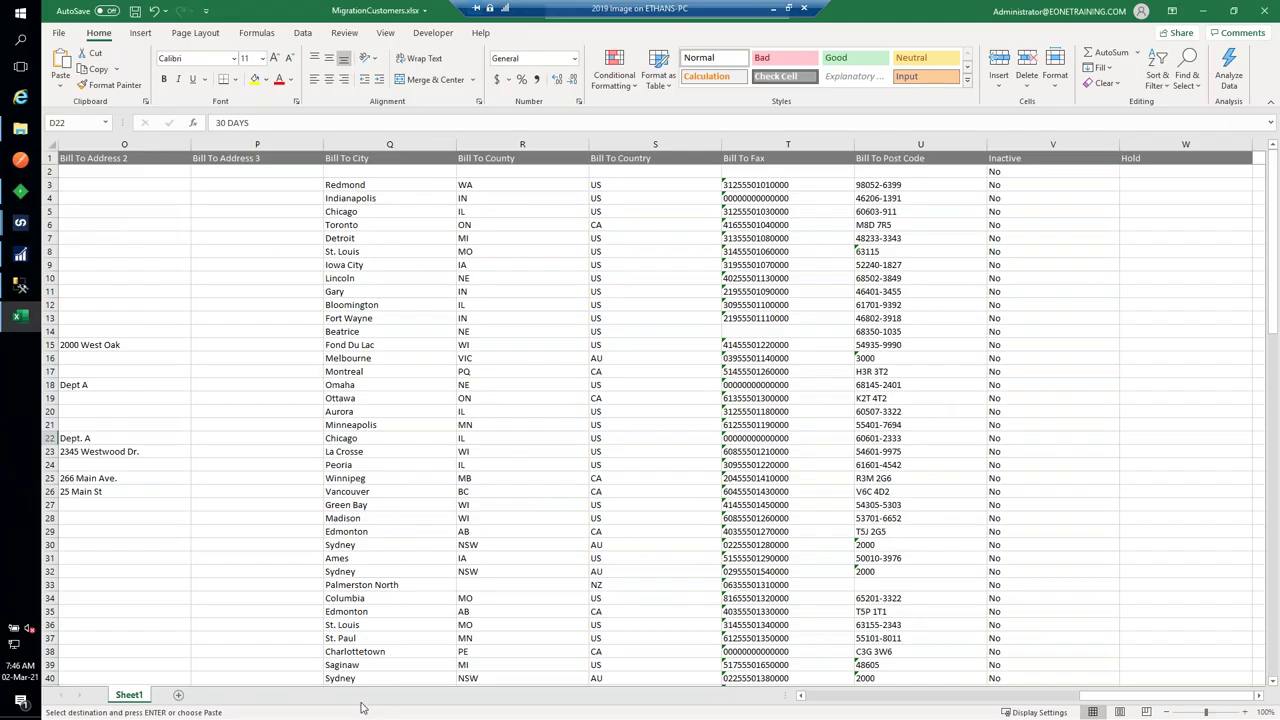
left_click(822, 698)
left_click(822, 698)
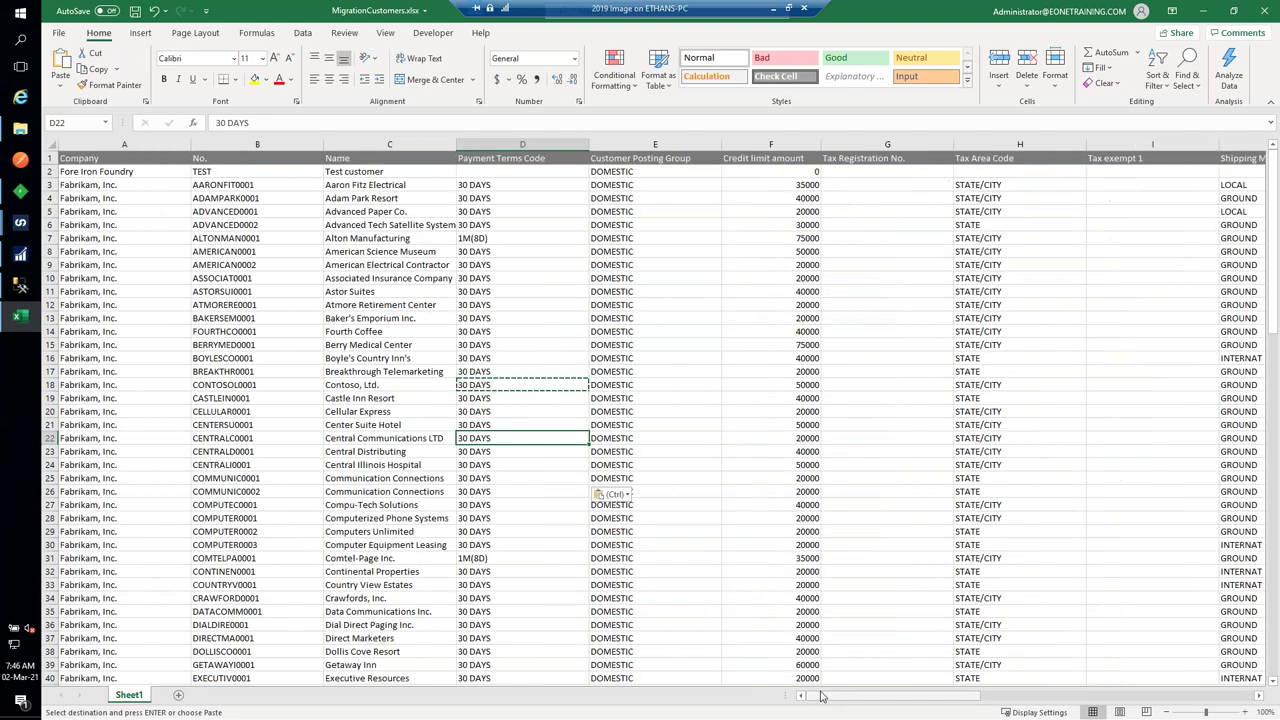
left_click(120, 189)
left_click(114, 320)
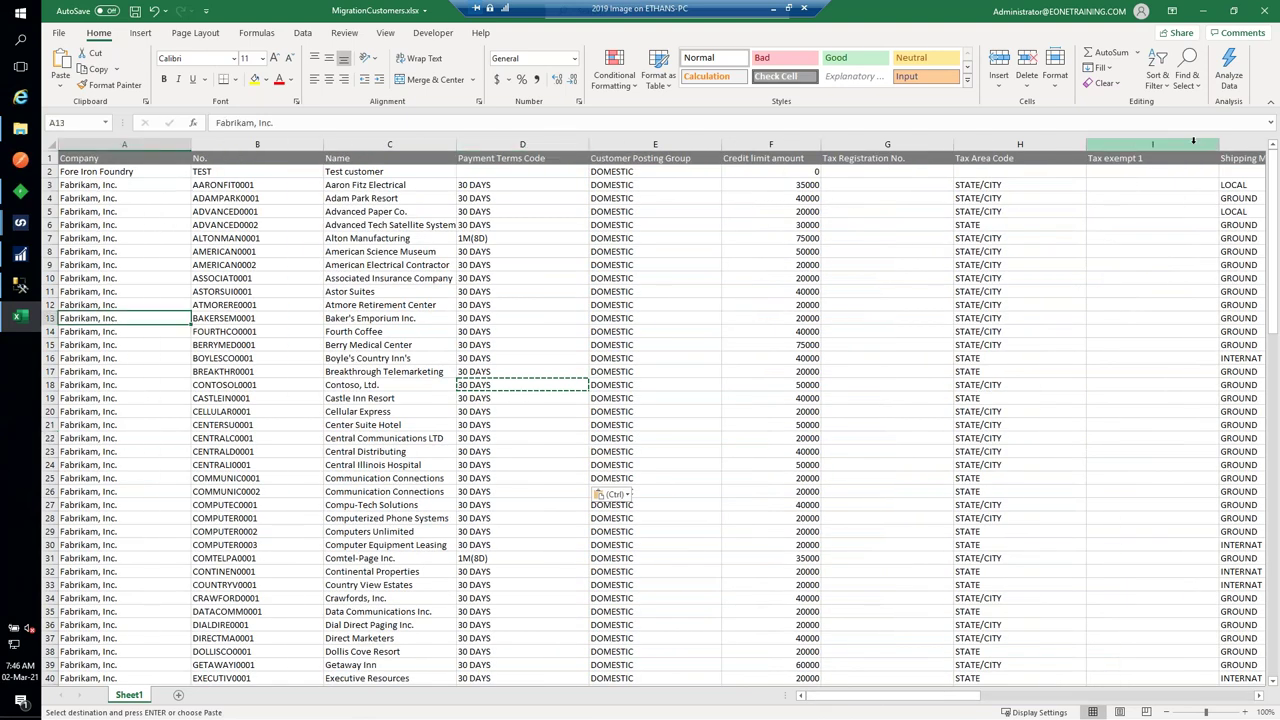
left_click(1203, 12)
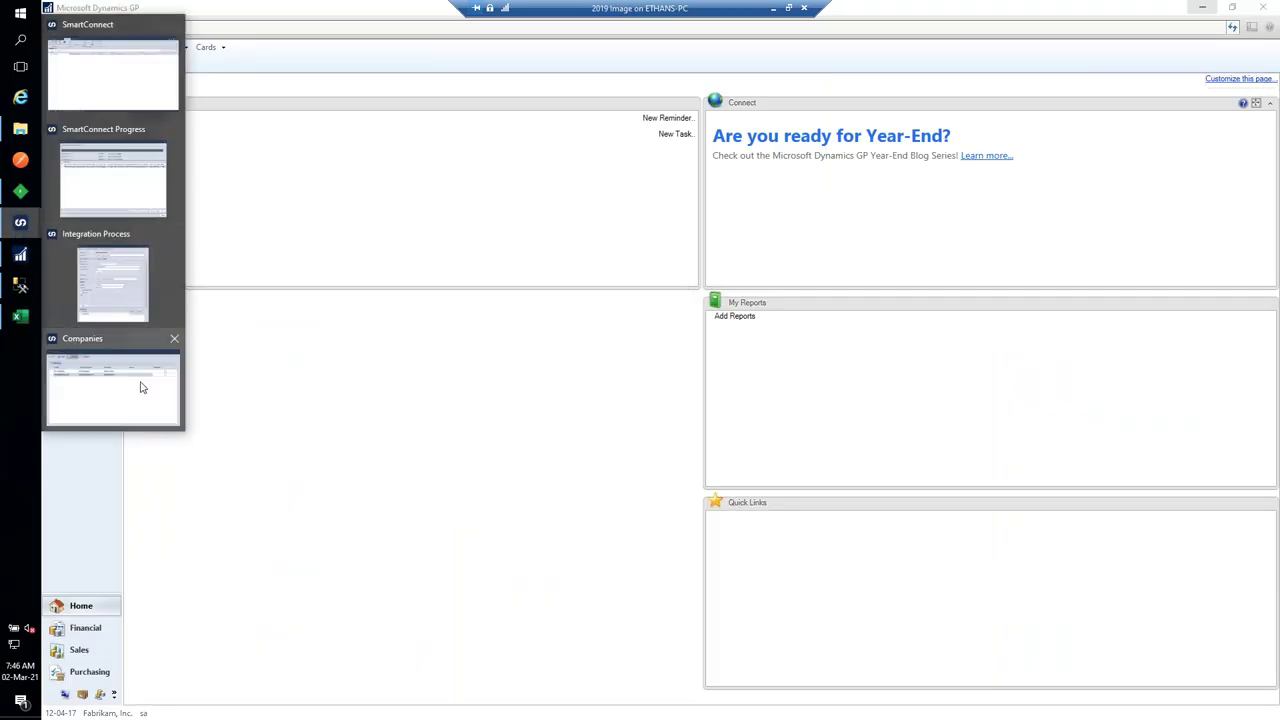
Step: Examine the _COMPANY source column and the My Company target in the destination definition, cancel it, and close the companies list
left_click(145, 386)
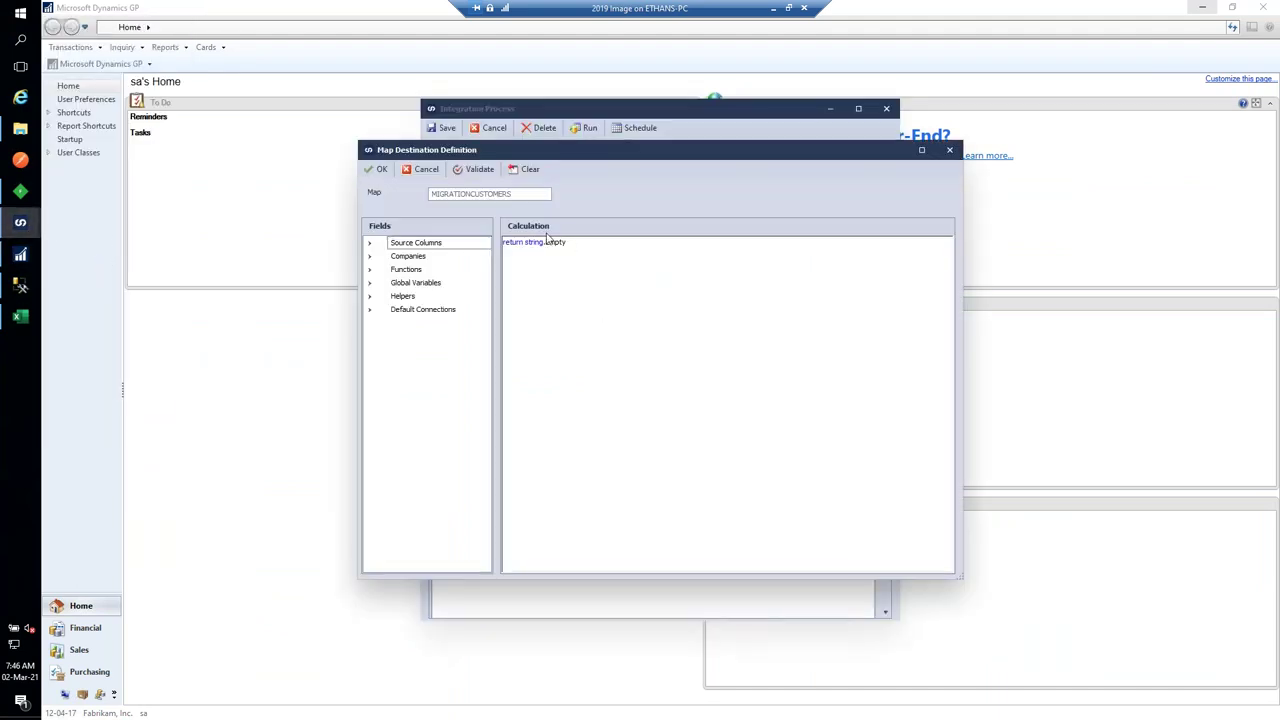
left_click(369, 243)
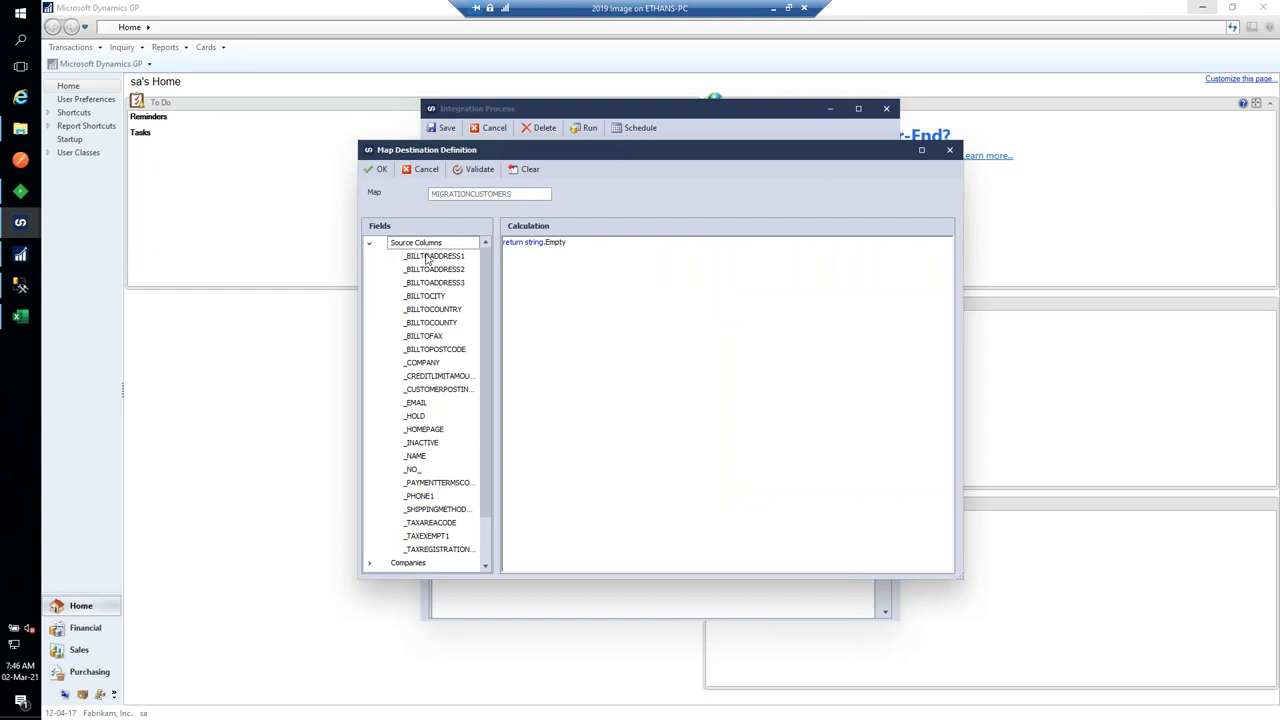
left_click(430, 363)
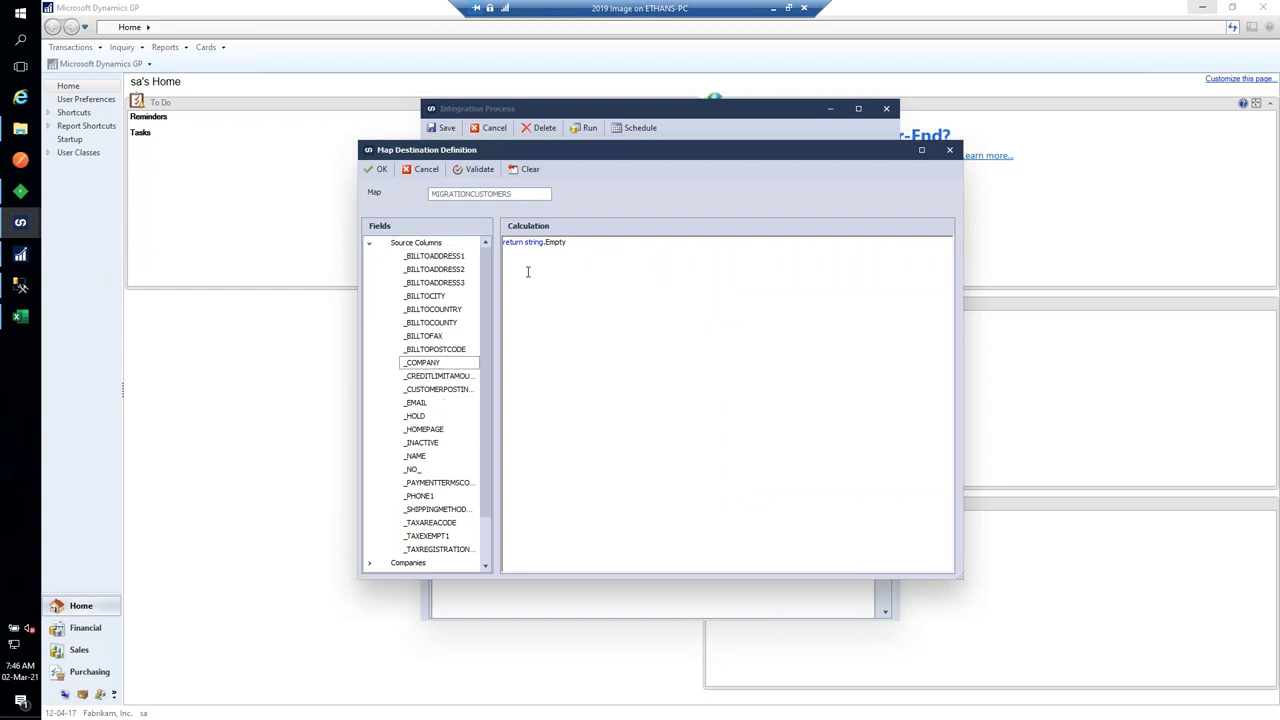
left_click(369, 244)
left_click(369, 256)
left_click(440, 283)
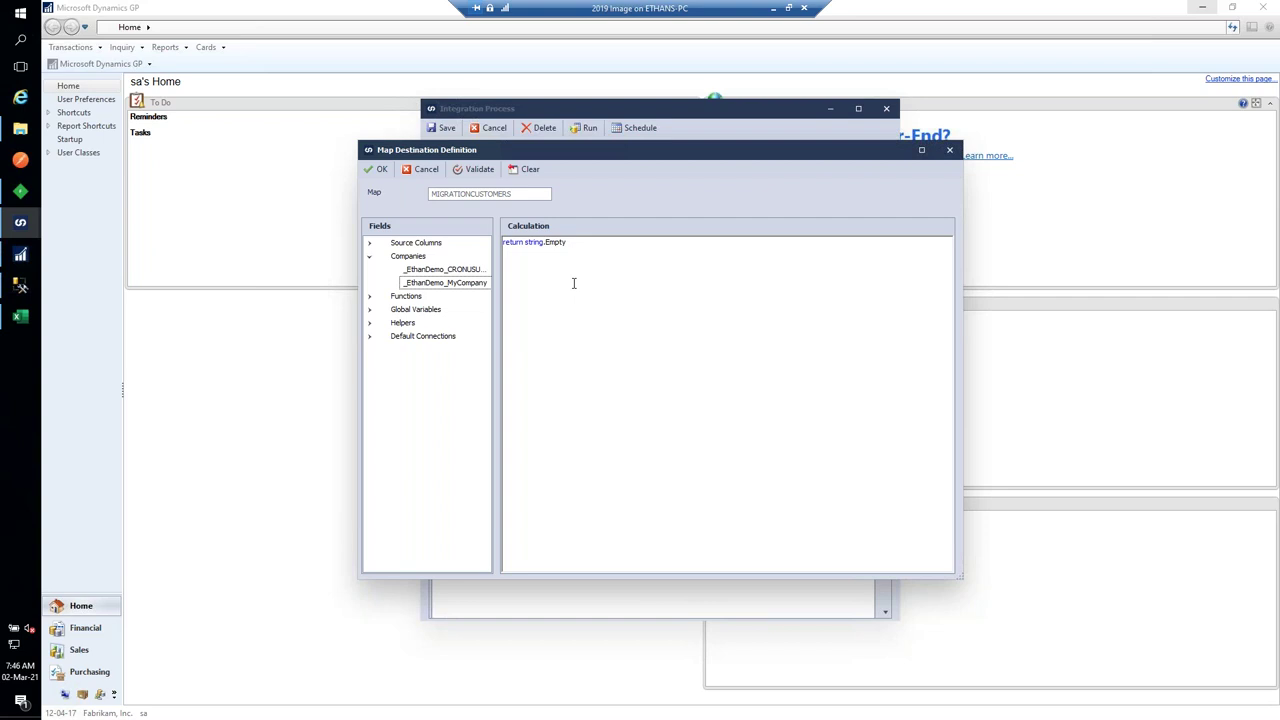
left_click(426, 172)
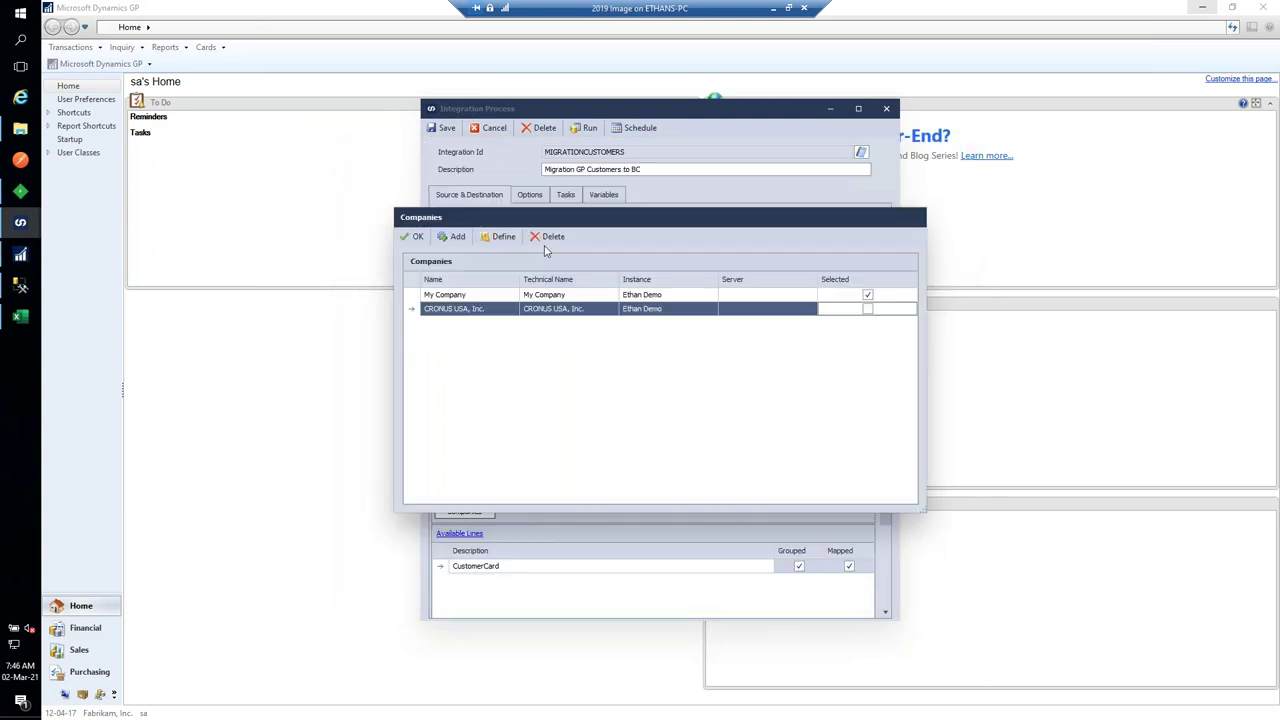
left_click(417, 237)
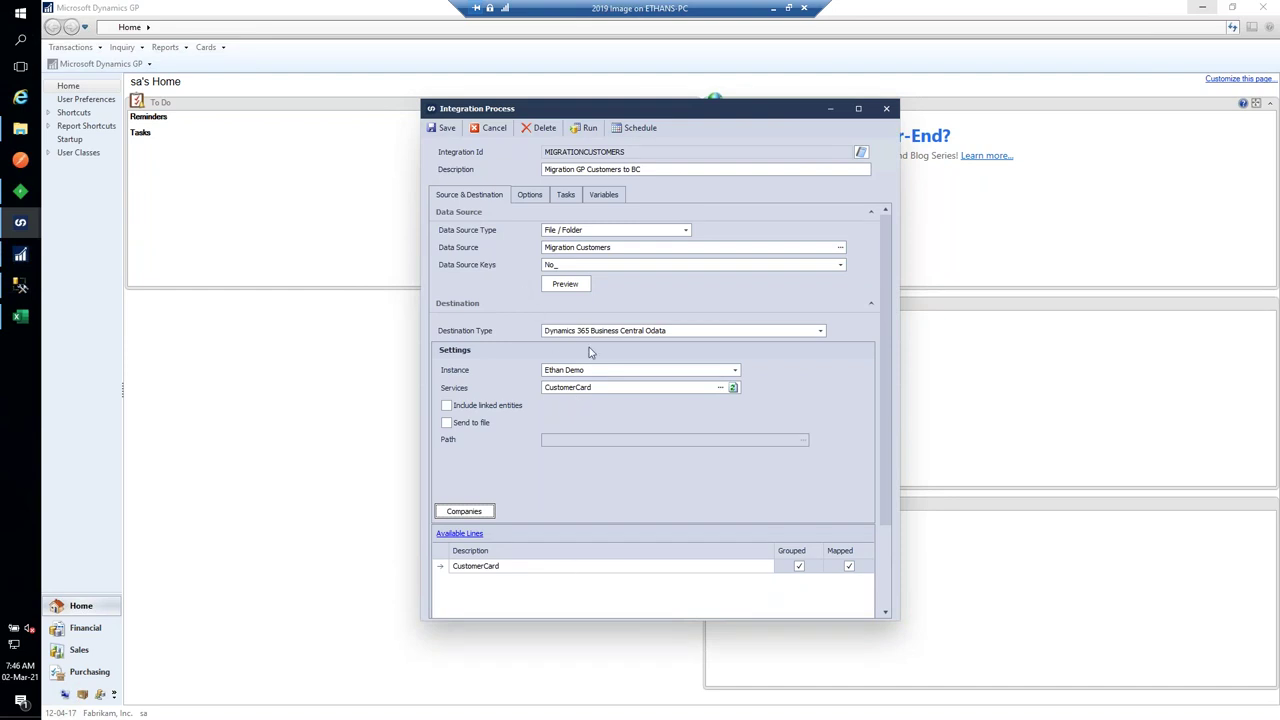
Step: Close the integration and read the first error in the SmartConnect progress report for run number 5
left_click(20, 222)
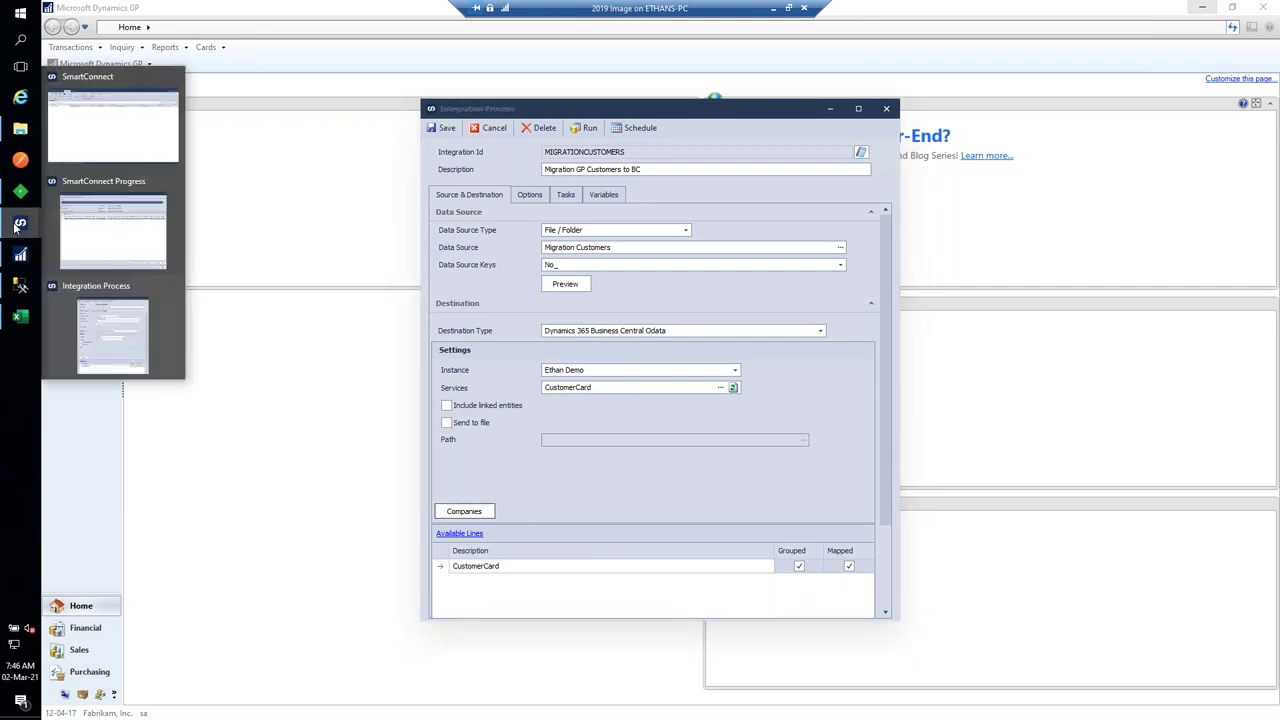
left_click(886, 108)
left_click(20, 228)
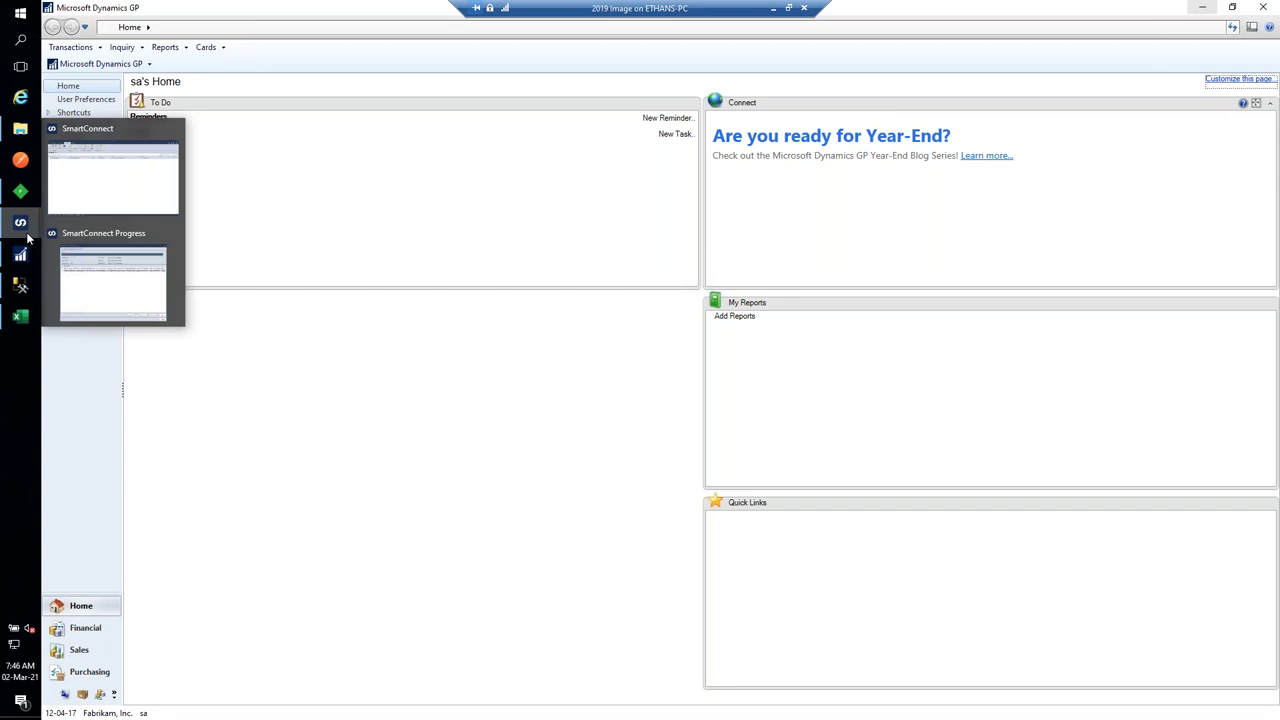
left_click(121, 283)
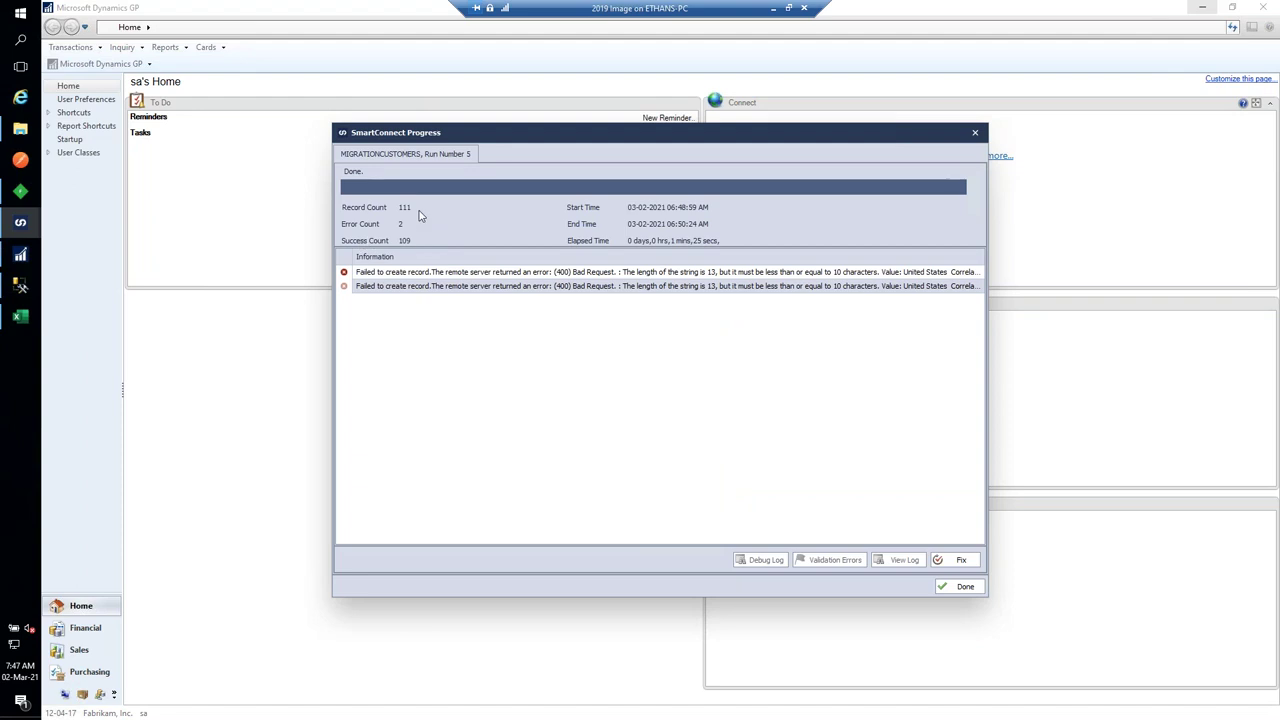
double_click(533, 278)
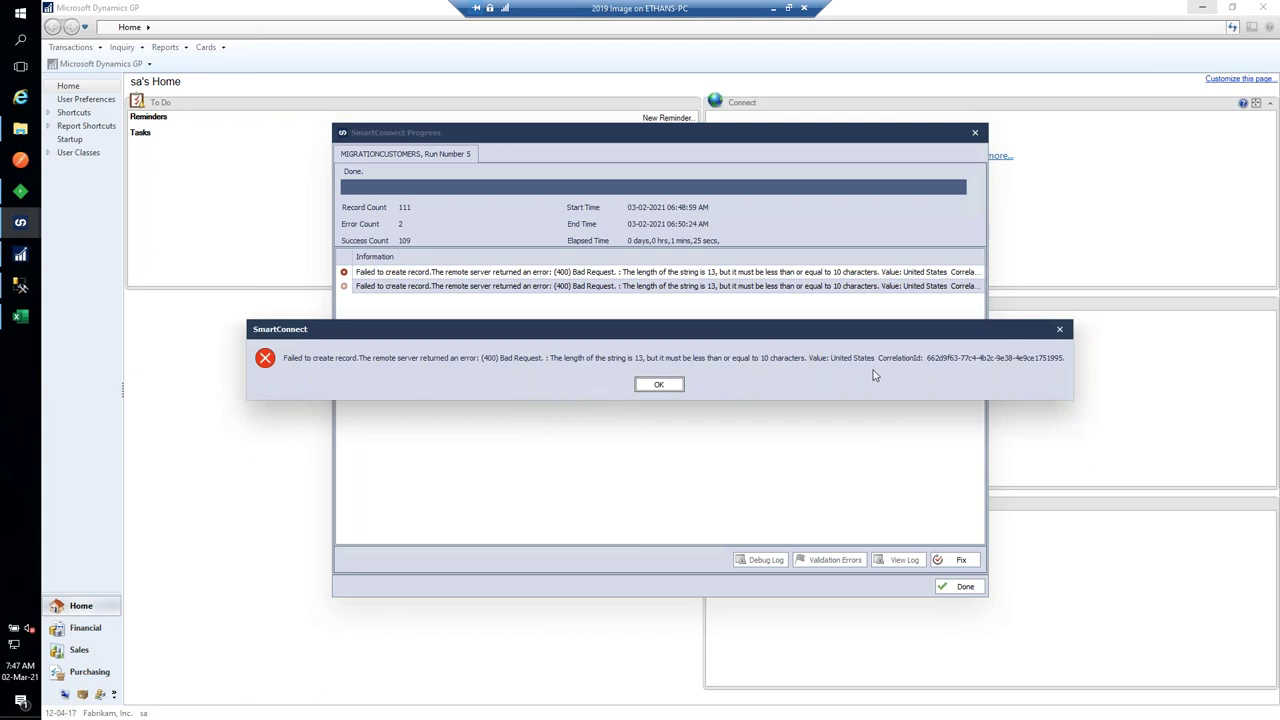
left_click(656, 385)
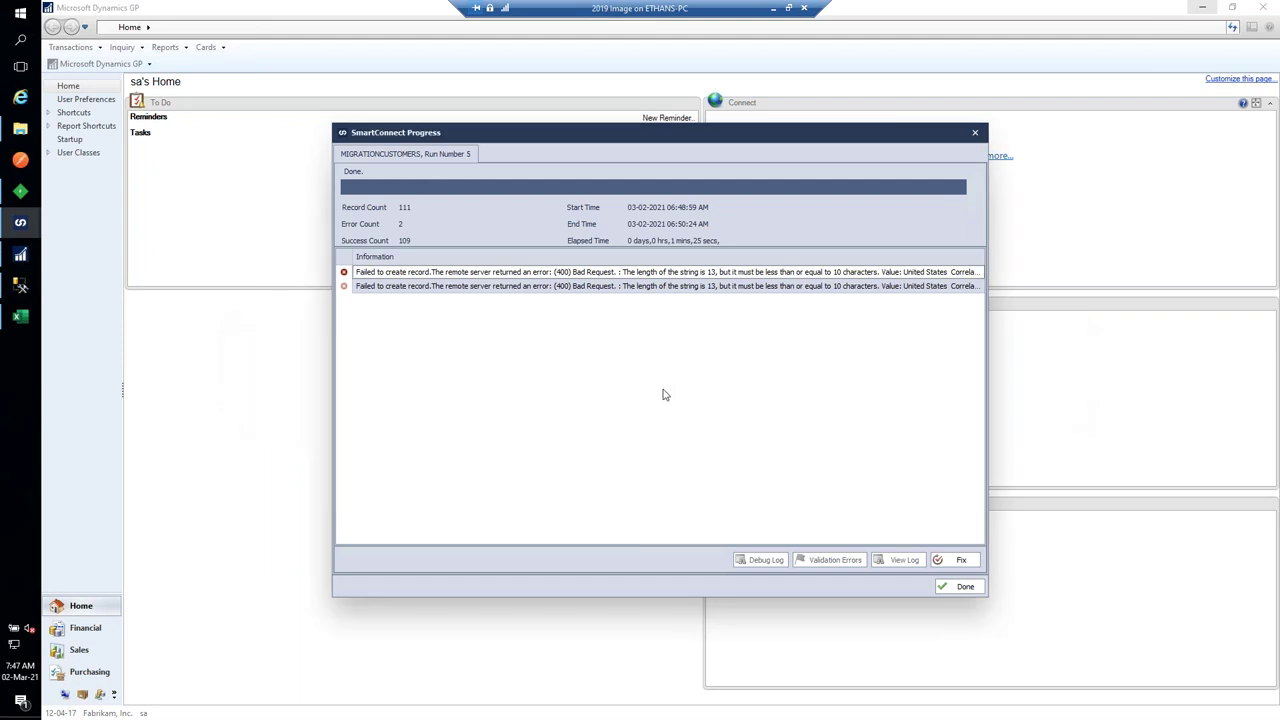
Step: Open the failed records for fixing and set Bill To Country to US in both rows
left_click(958, 560)
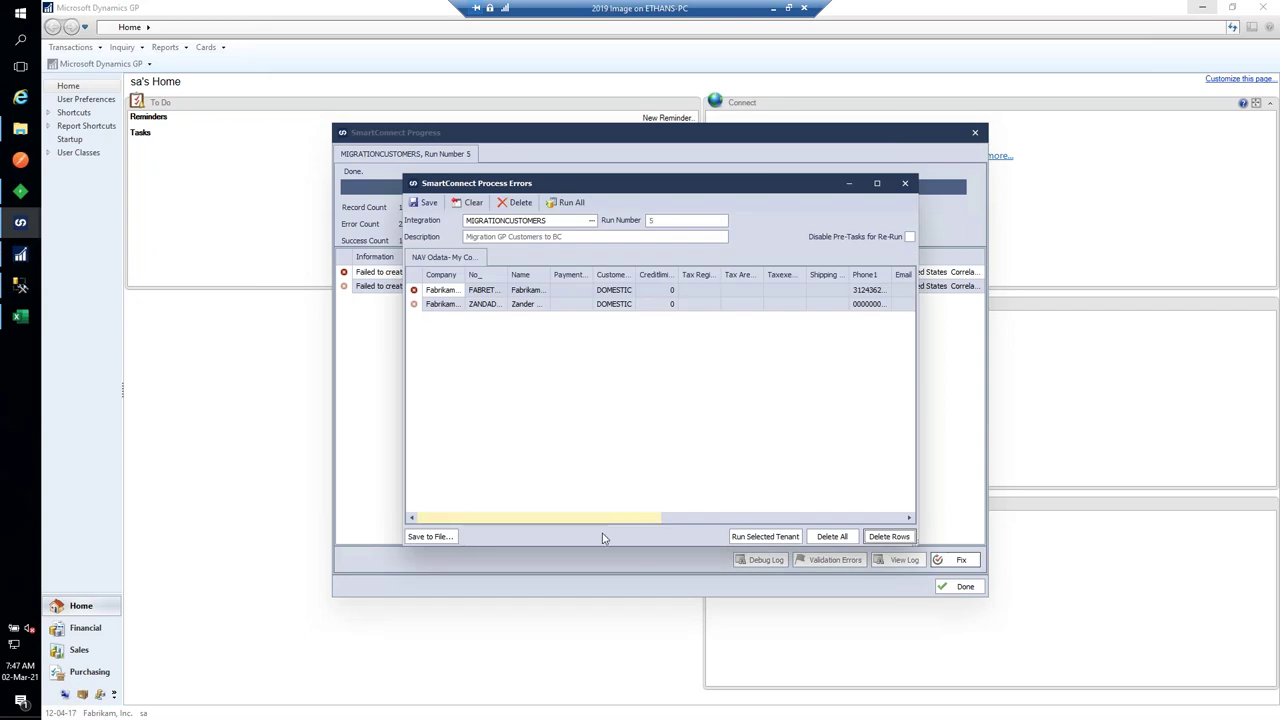
left_click_drag(614, 523, 910, 495)
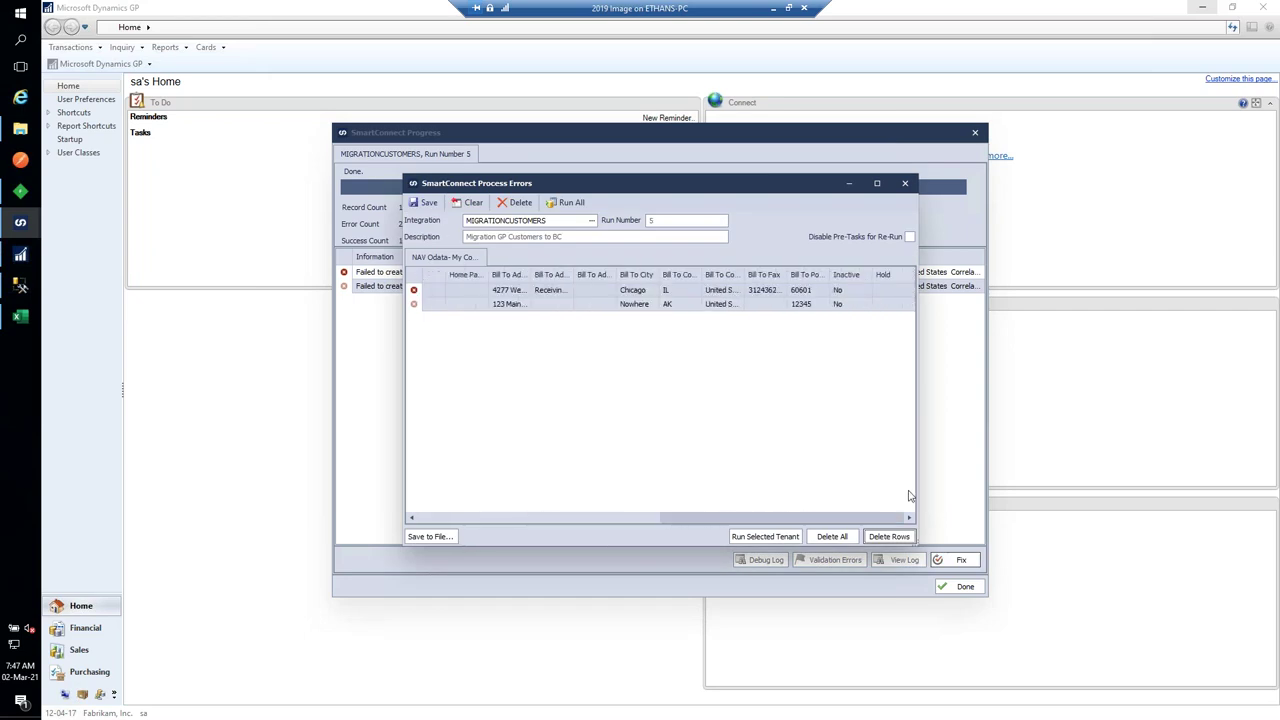
left_click(722, 289)
key("ctrl+a")
type("US")
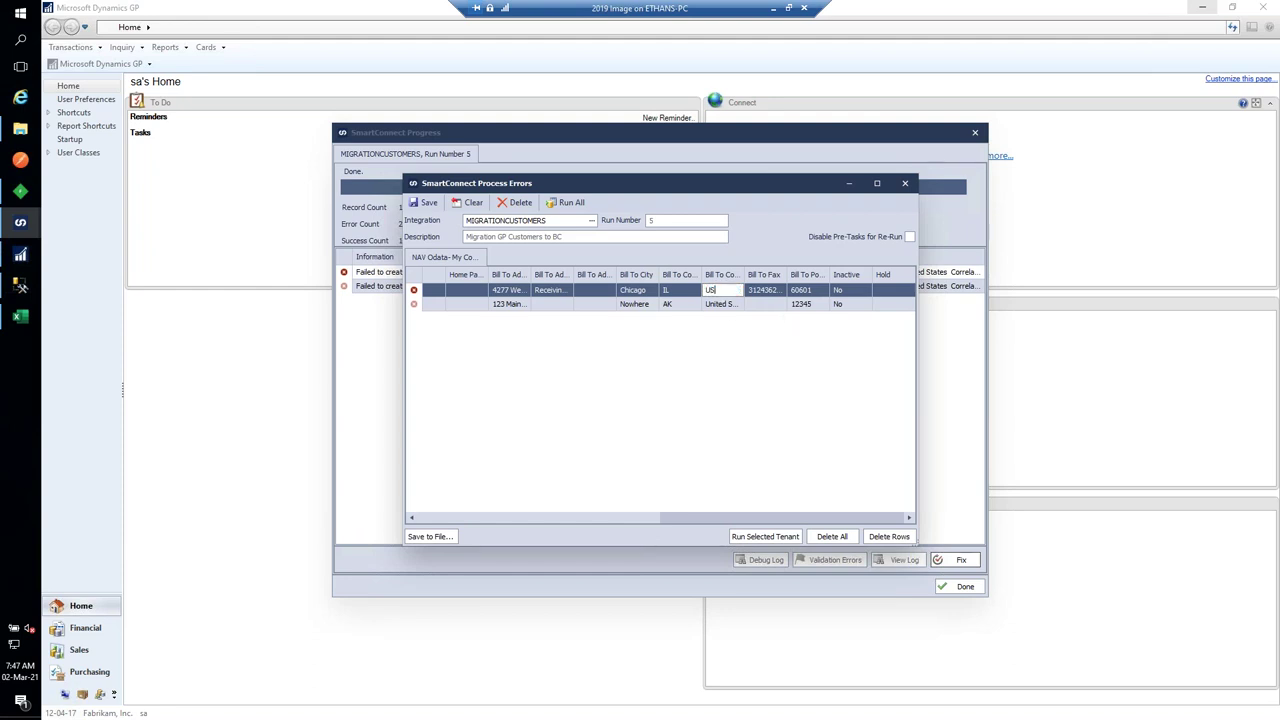
left_click(729, 304)
key("ctrl+a")
key("BackSpace")
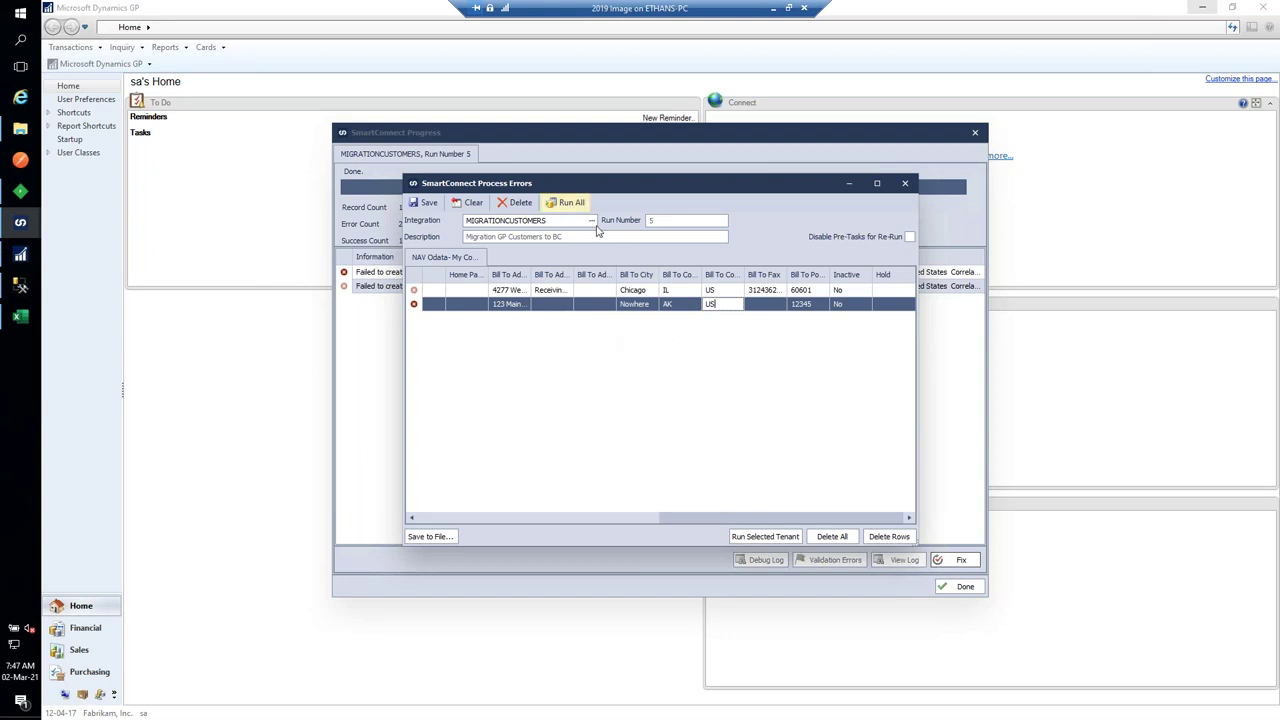
Step: Rerun the corrected records for the selected tenant and close the progress report
left_click(769, 538)
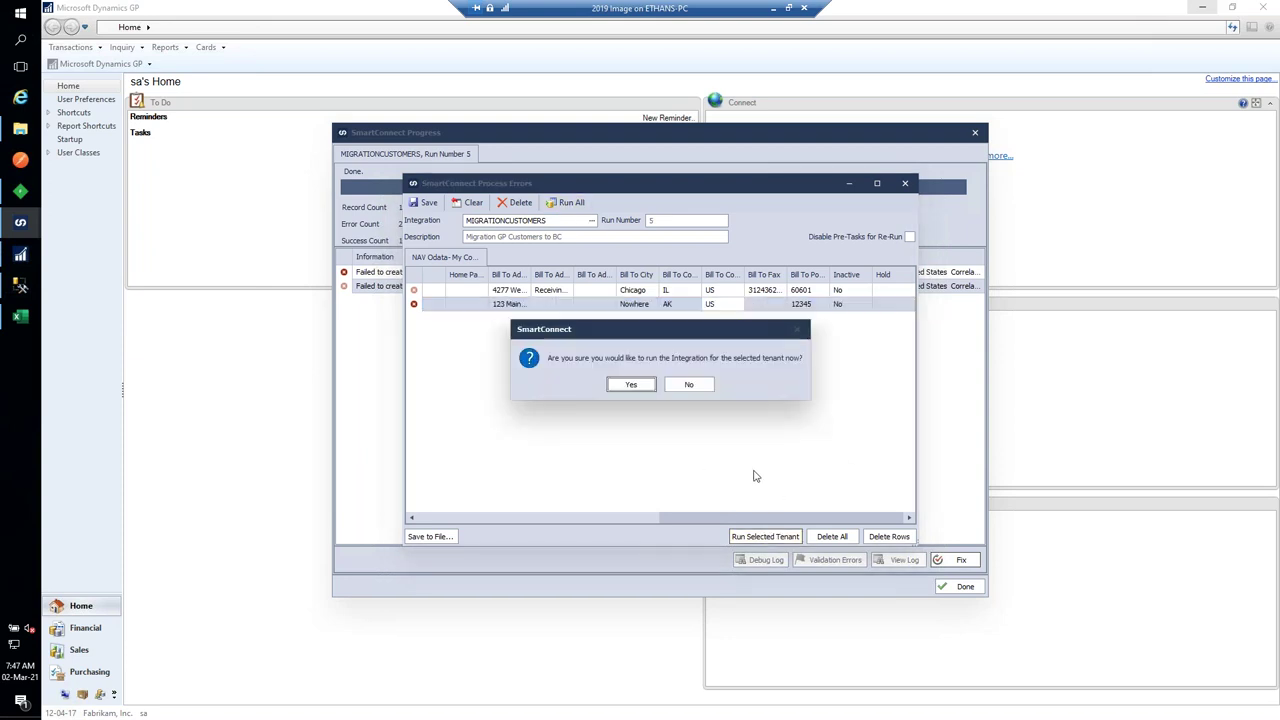
left_click(628, 387)
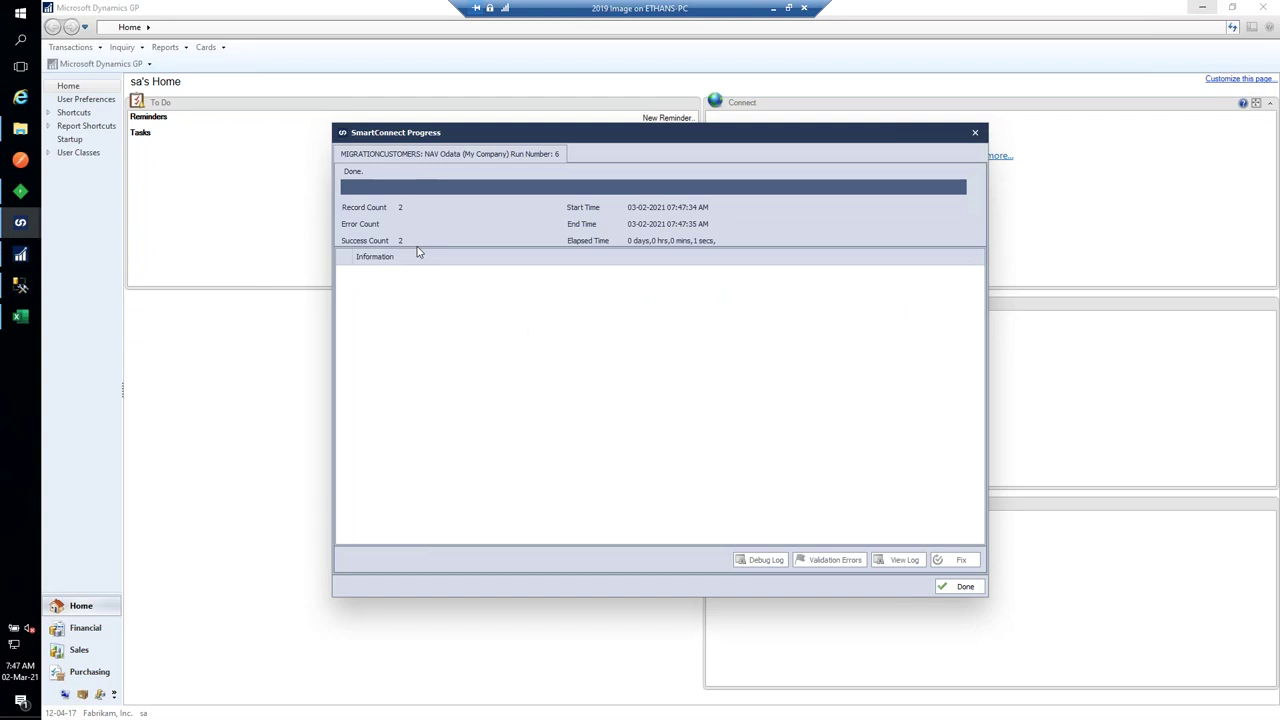
left_click(960, 587)
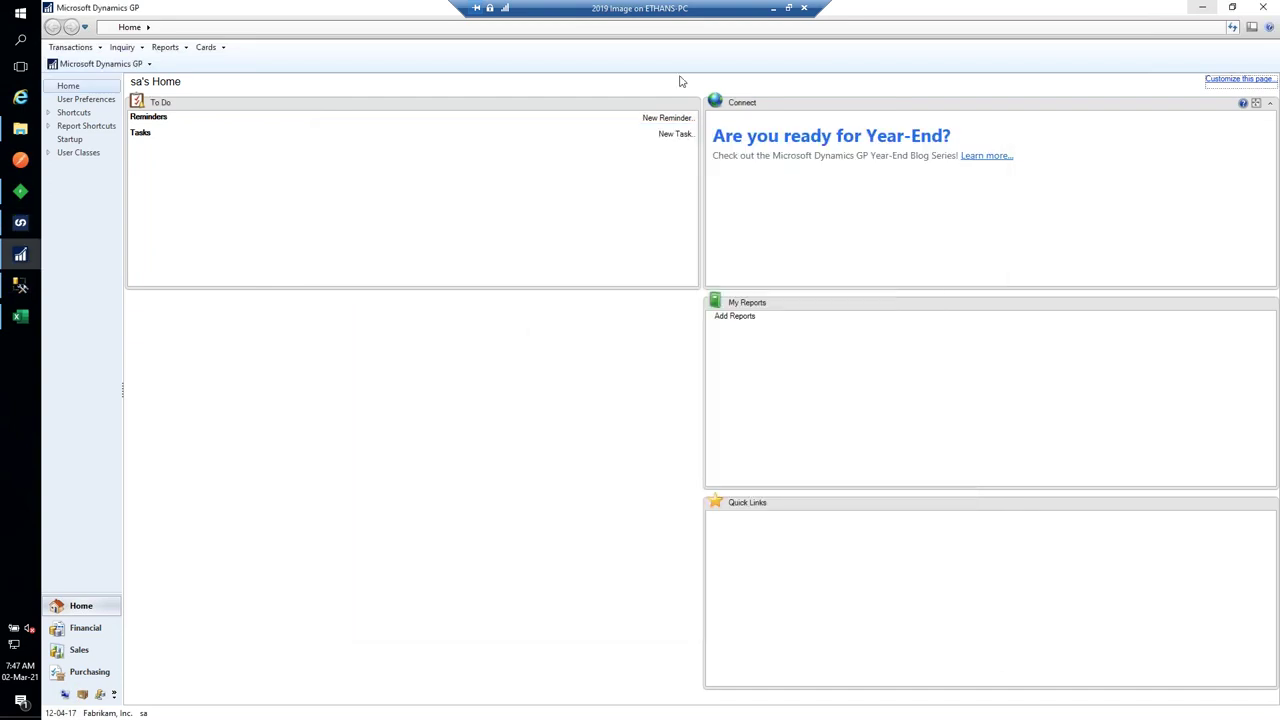
Step: Leave the remote desktop for Popdock in the browser and open the Migration Compare Customers list
left_click(777, 14)
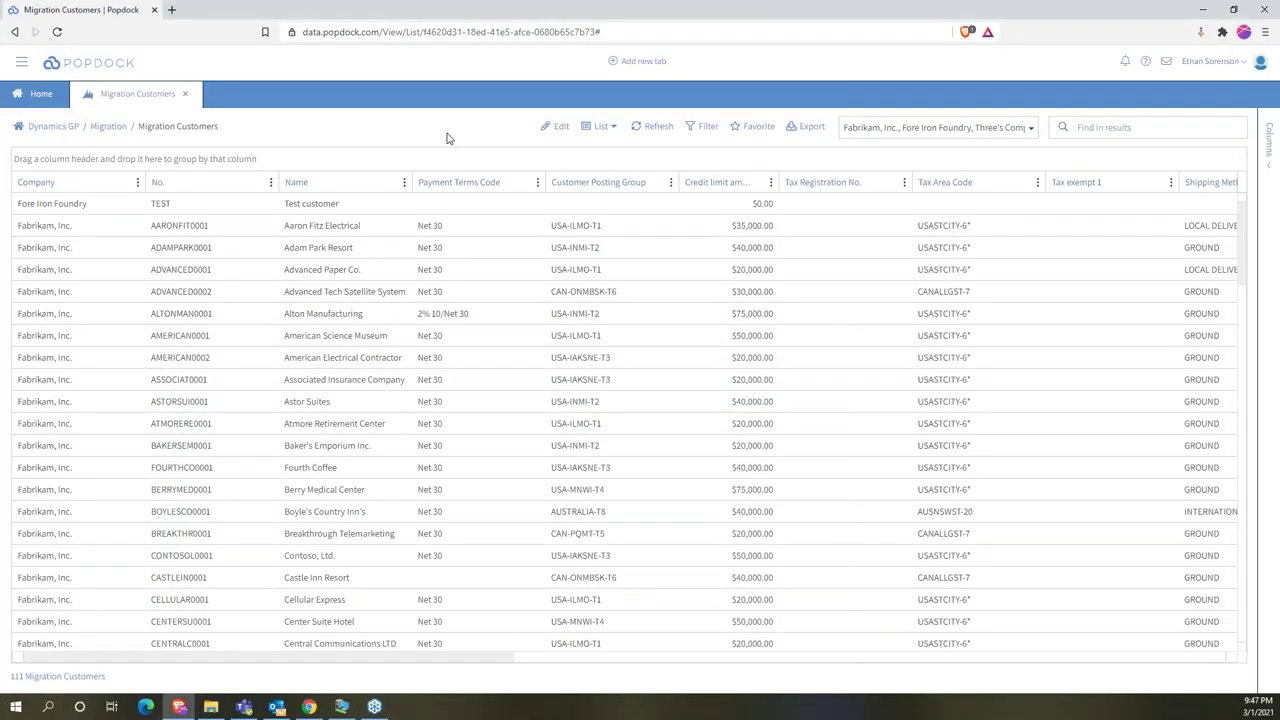
left_click(101, 135)
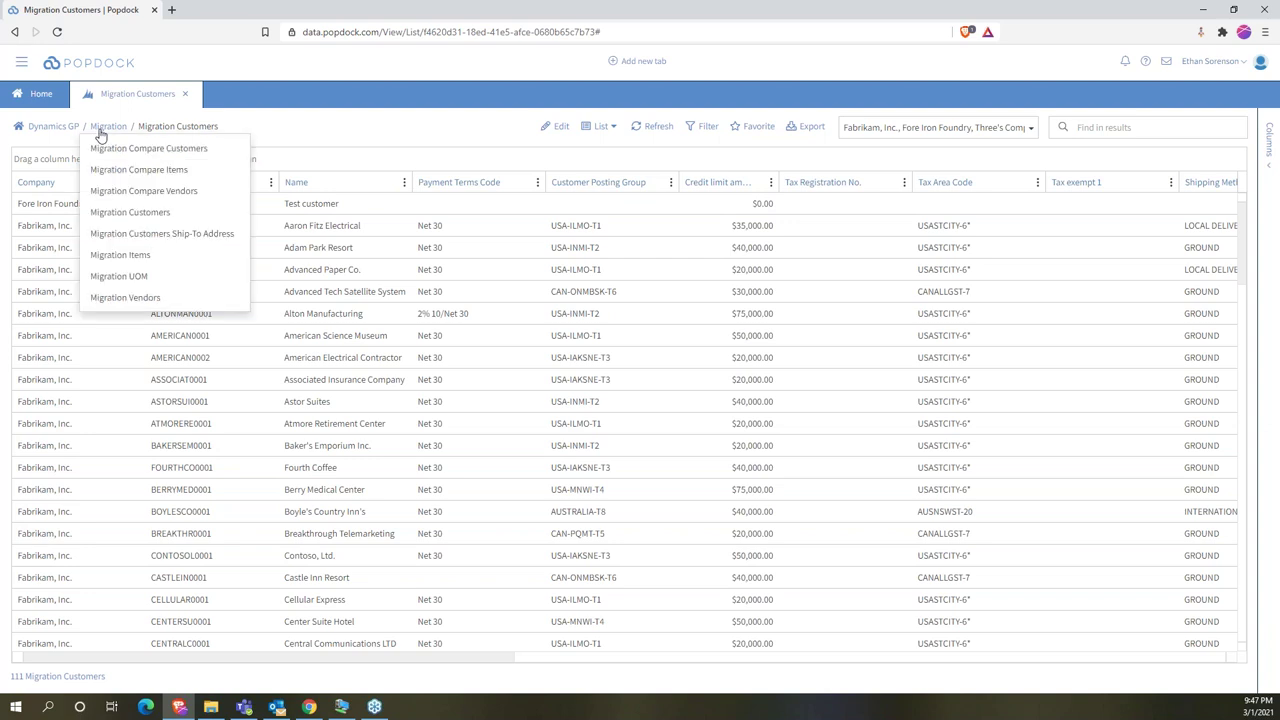
left_click(180, 152)
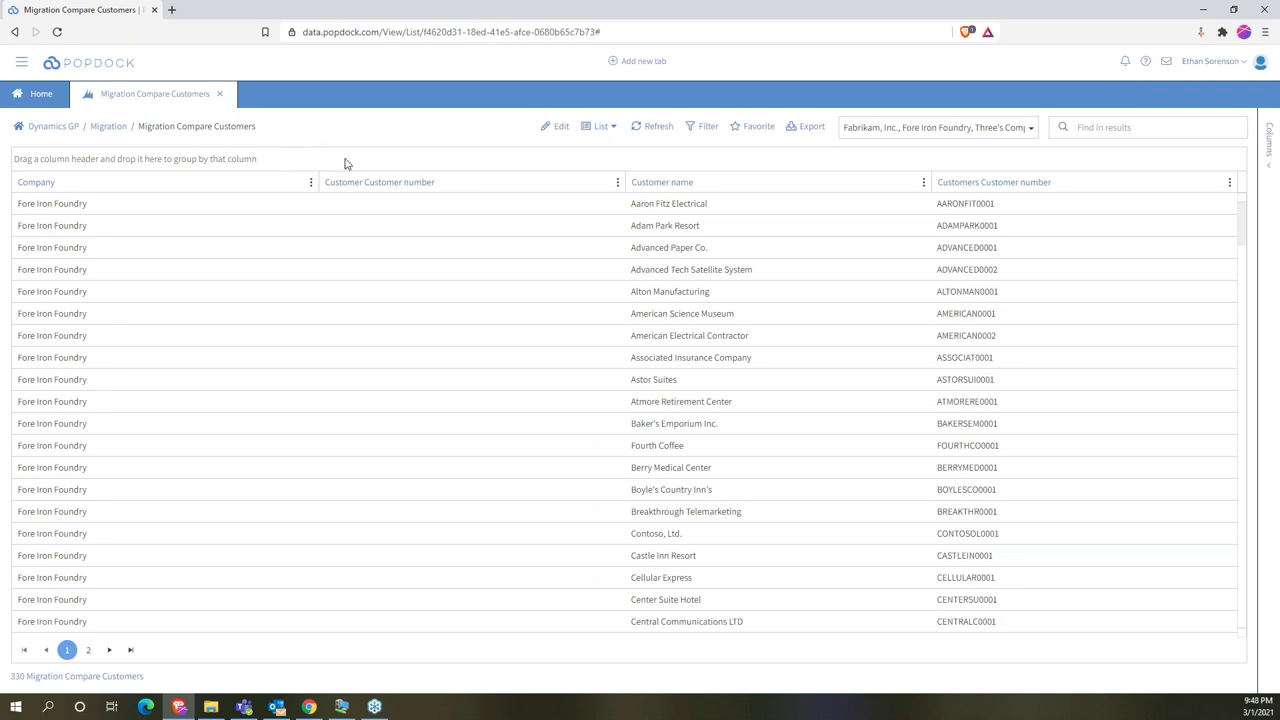
Step: Examine the Migration Compare Customers list's comparison type, source and target lists, and field matching in its edit settings, and return to the home page
left_click(557, 133)
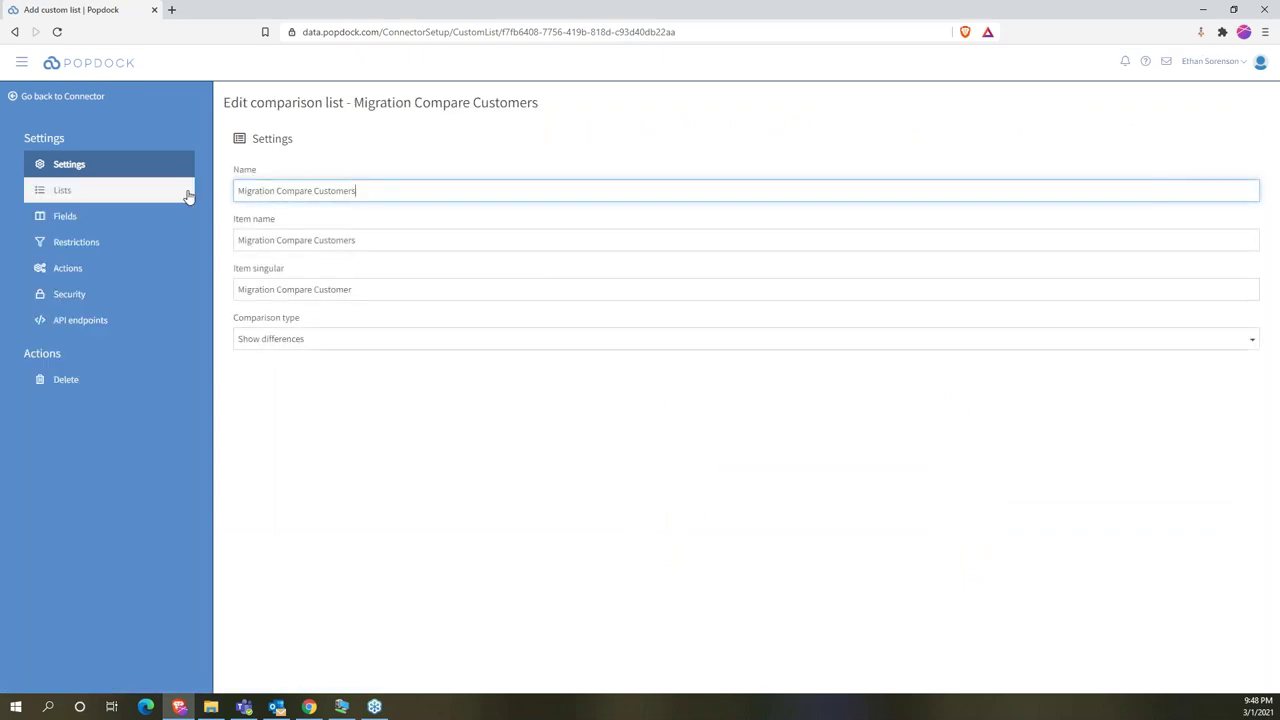
left_click(145, 193)
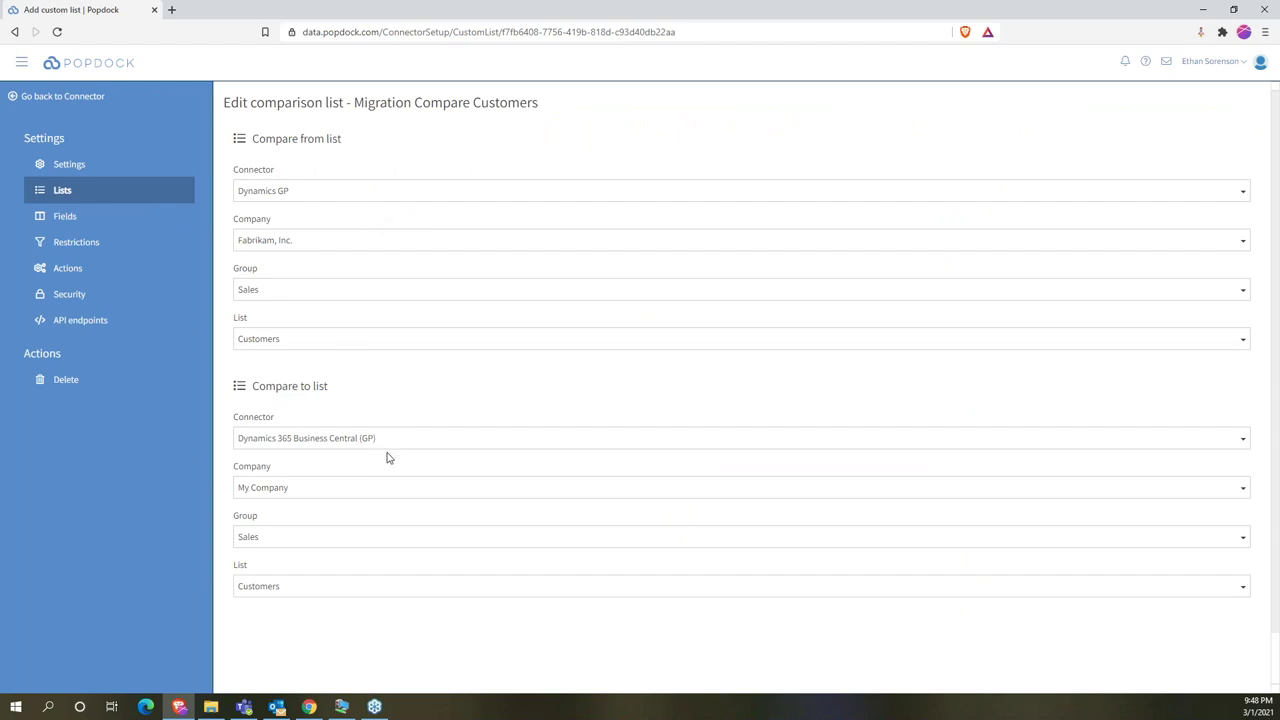
left_click(149, 217)
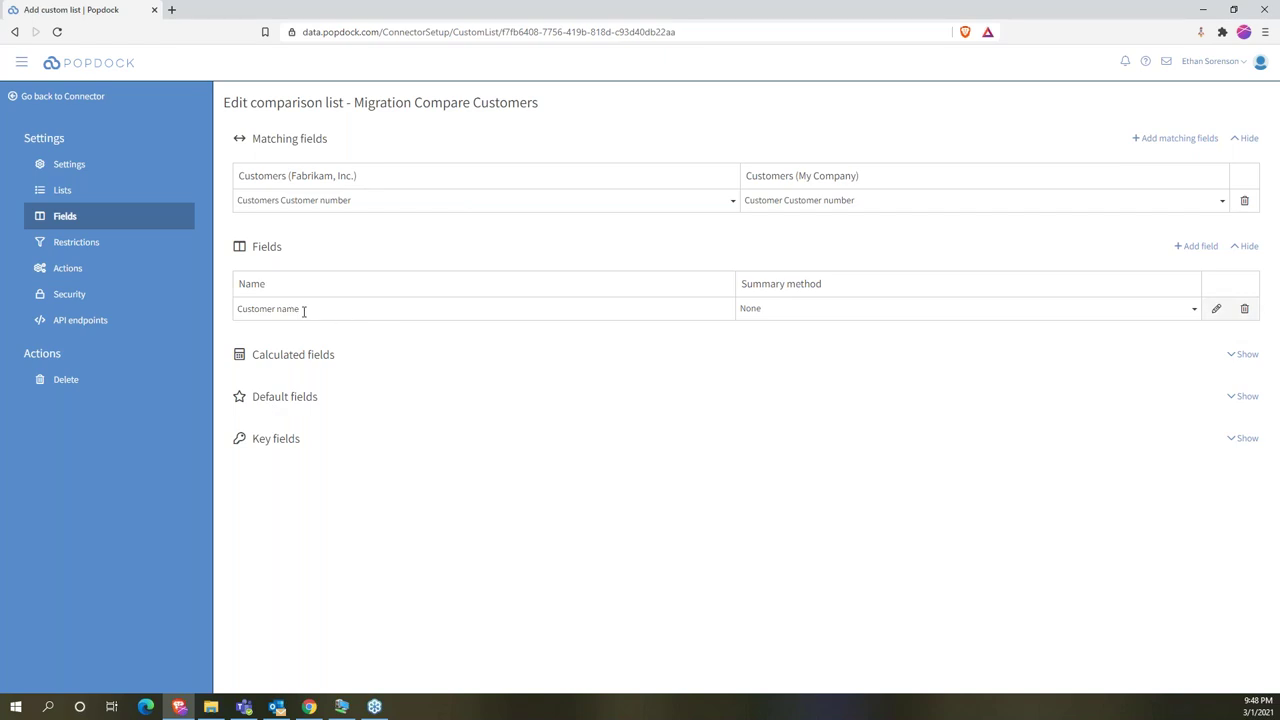
left_click(80, 167)
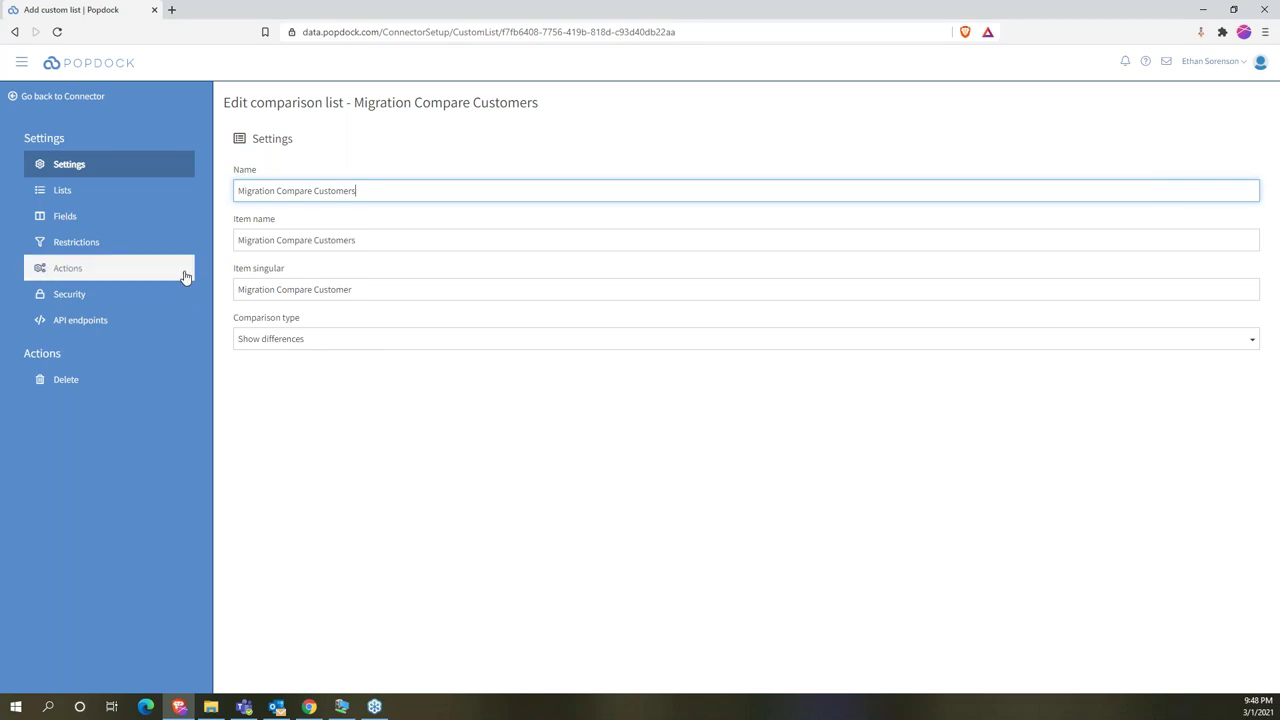
left_click(88, 198)
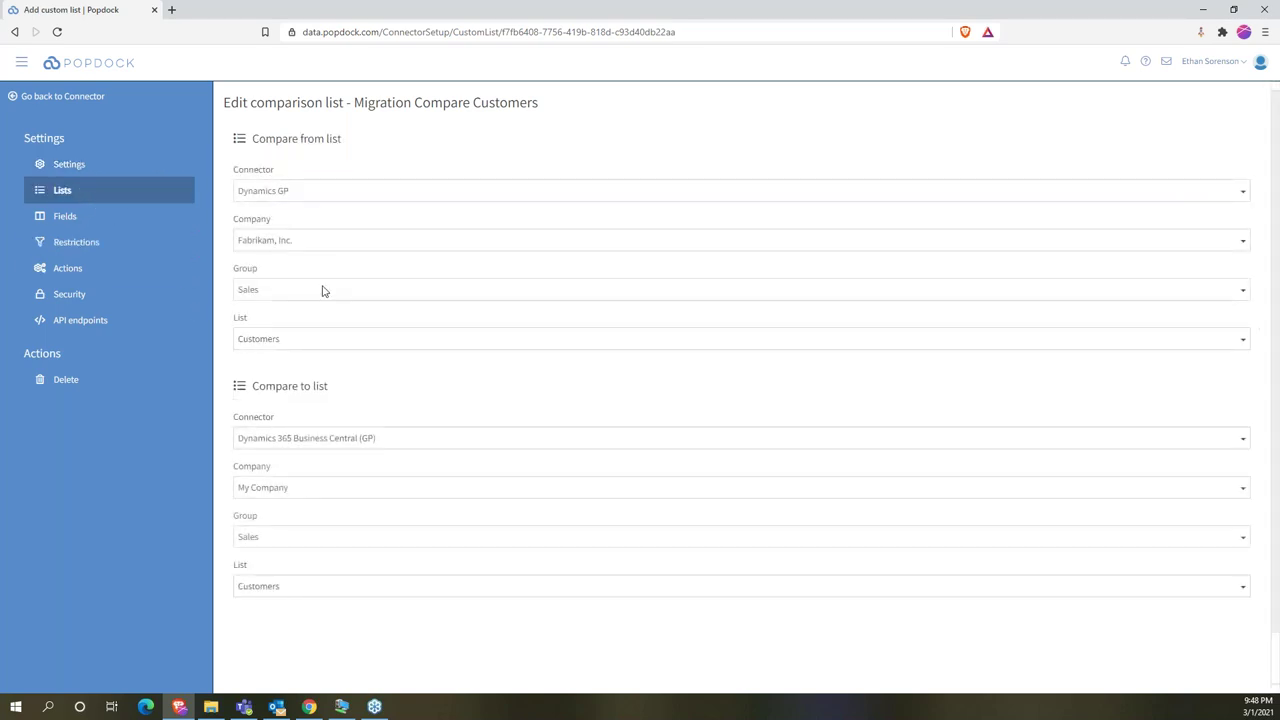
left_click(99, 72)
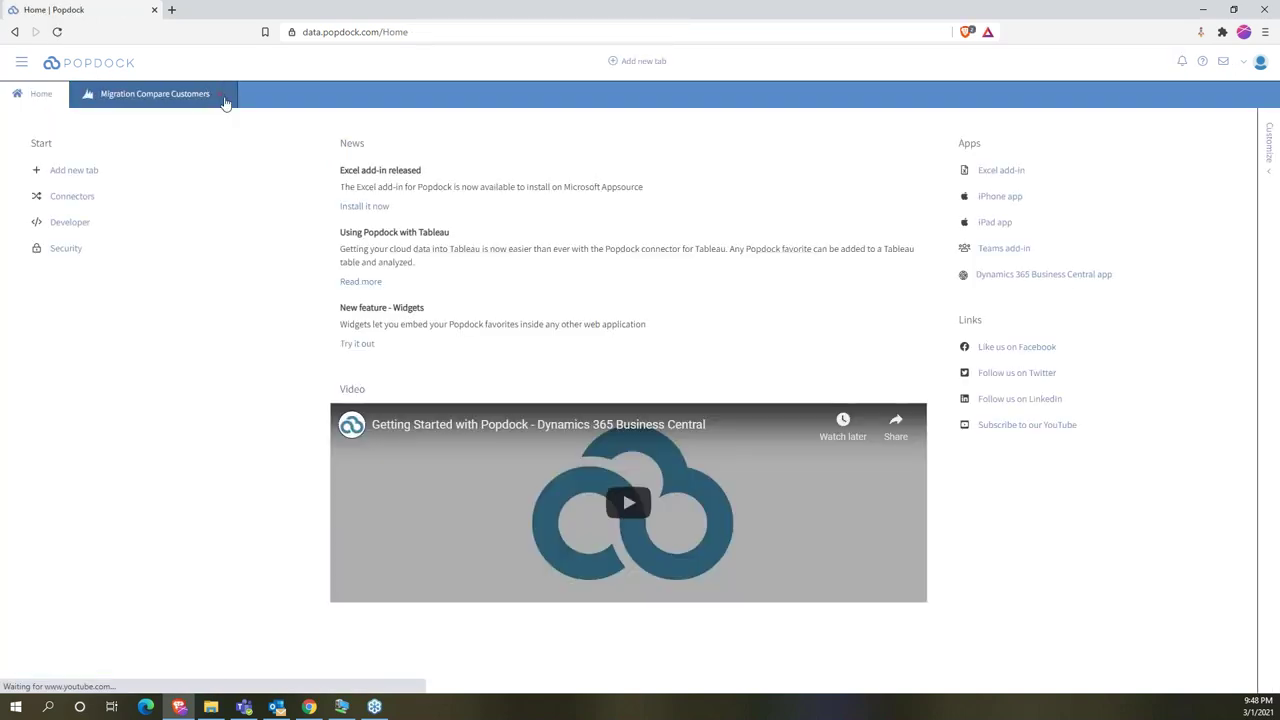